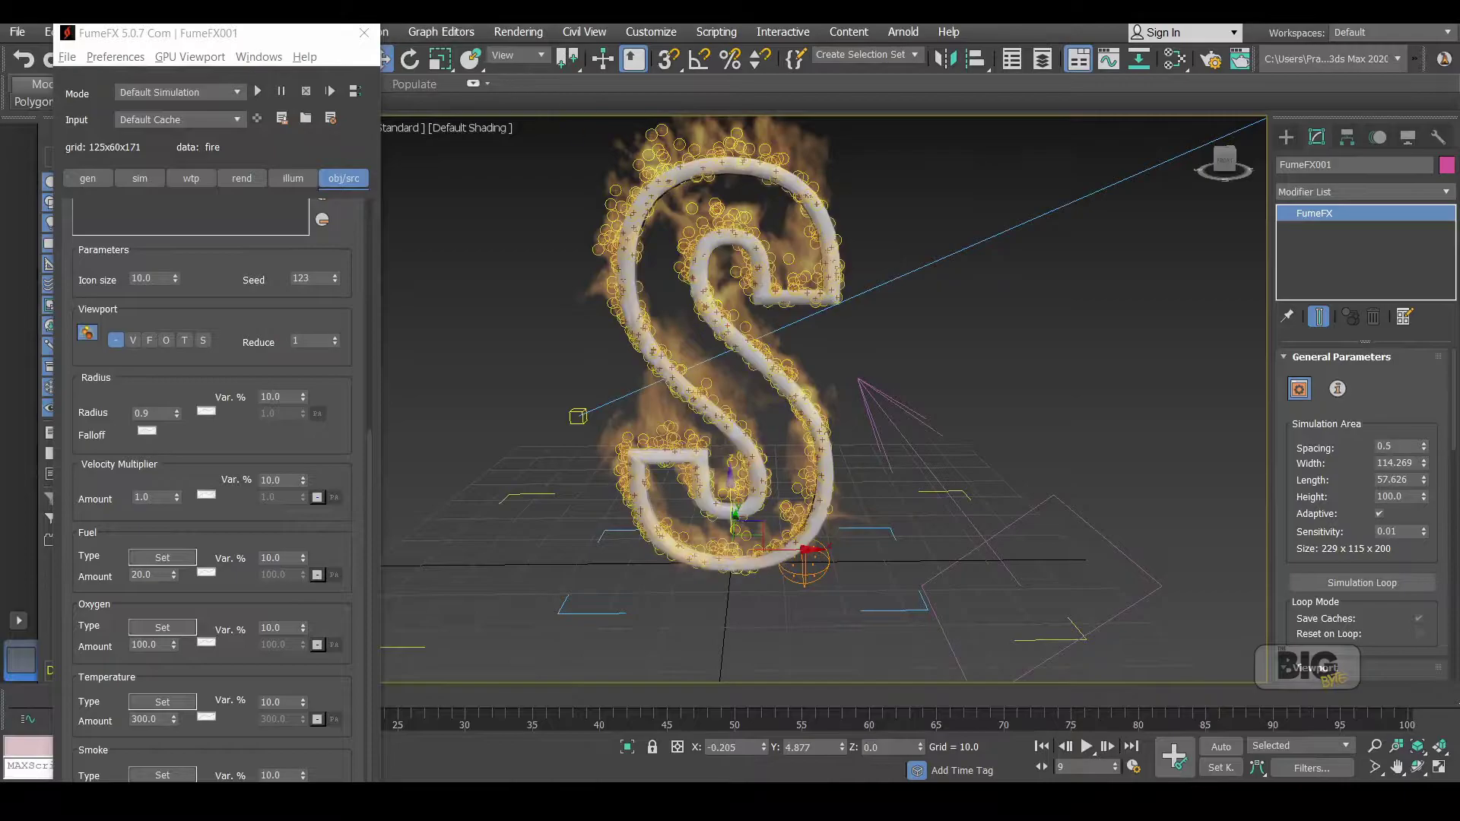
Open Particle View and clone PF Source 001 with Event 001 as a copy, placed beside the original flow
left_click(447, 30)
left_click(486, 228)
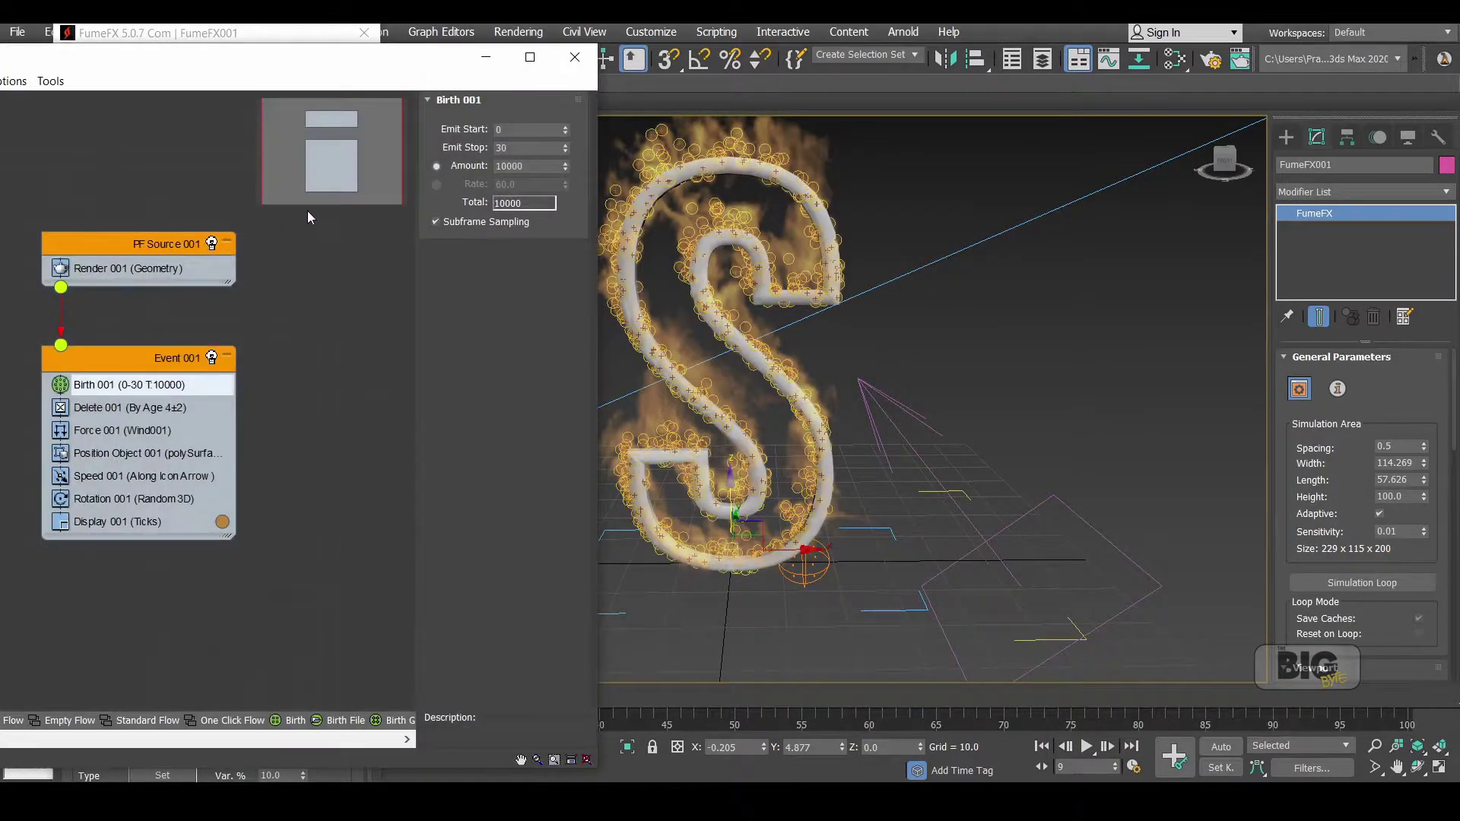
left_click_drag(204, 181, 110, 599)
left_click_drag(124, 241, 277, 240, "shift")
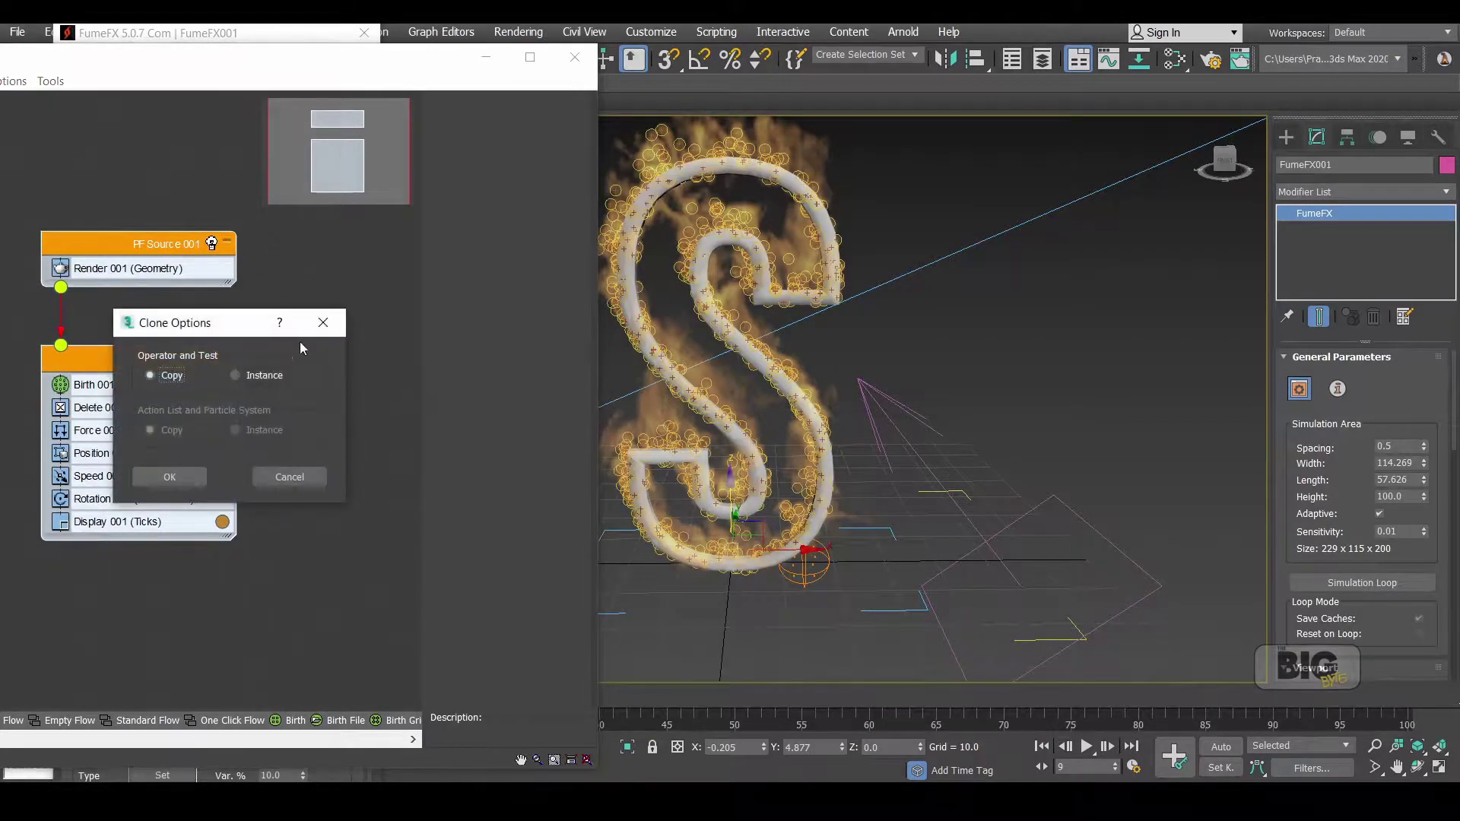
left_click(173, 470)
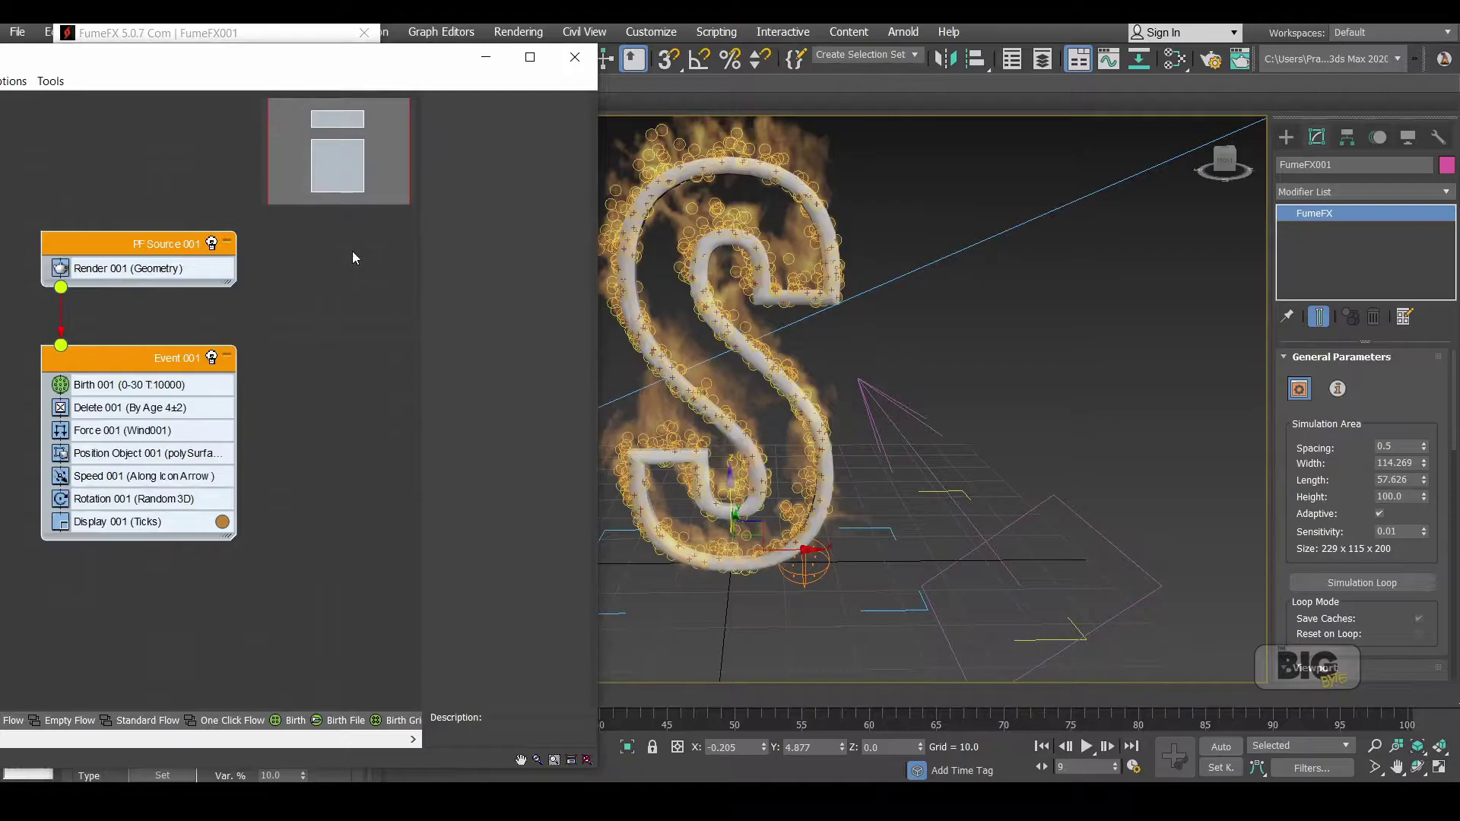
left_click_drag(265, 239, 343, 239)
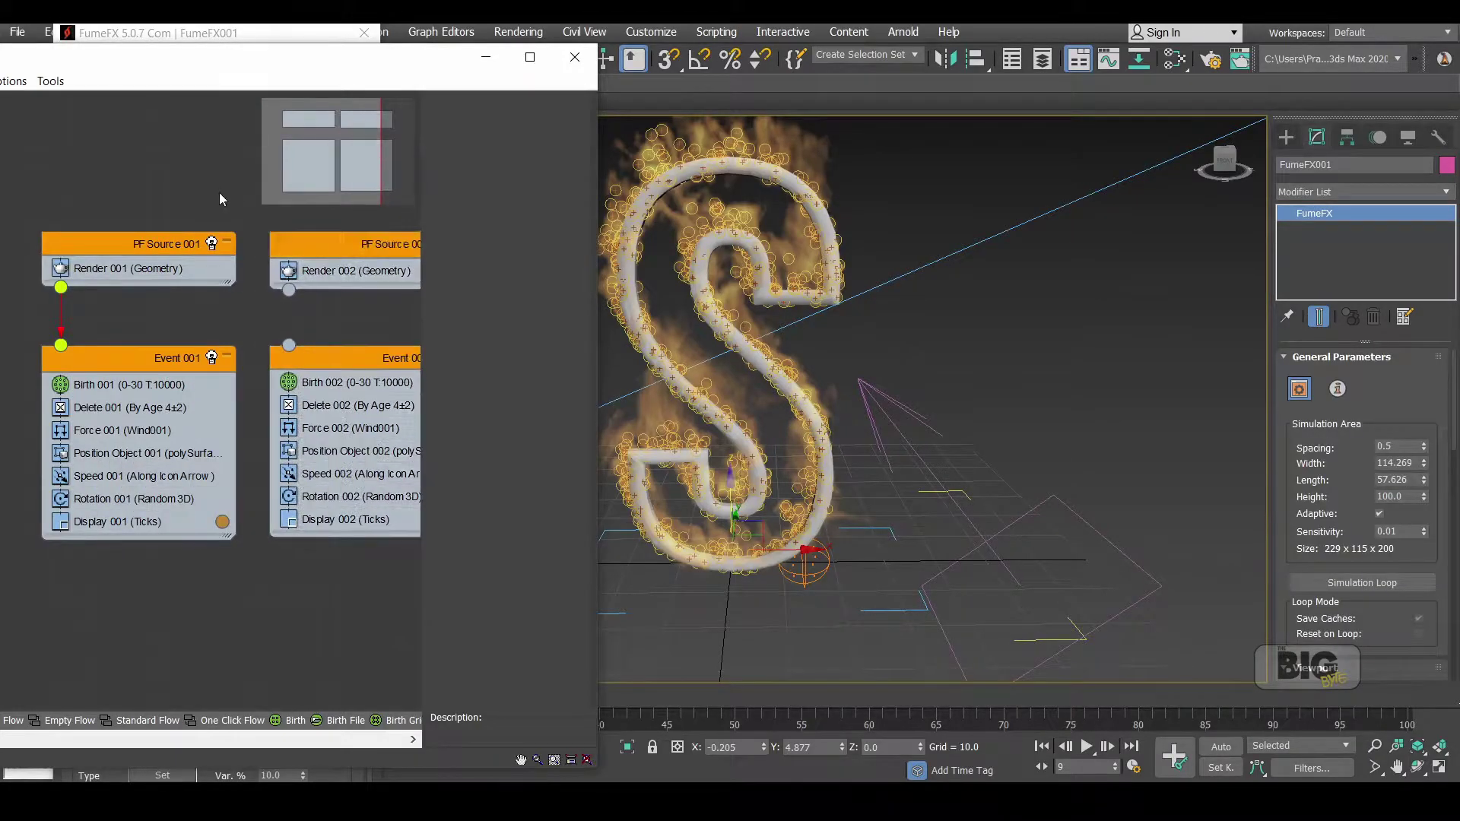
scroll(220, 193, "down", 2)
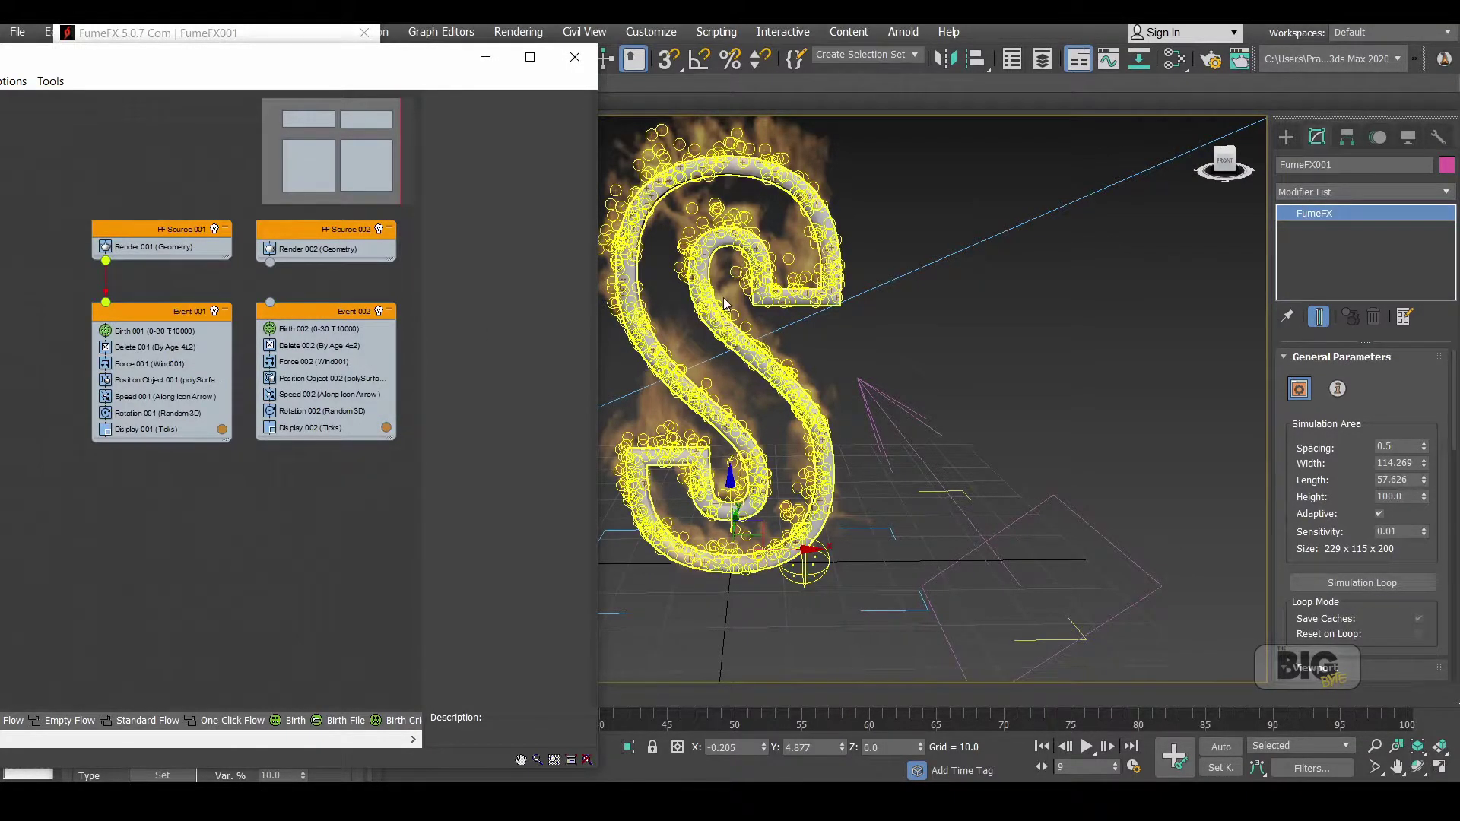
Close Particle View and the FumeFX window, and move the timeline to frame 28
left_click(574, 57)
left_click(365, 34)
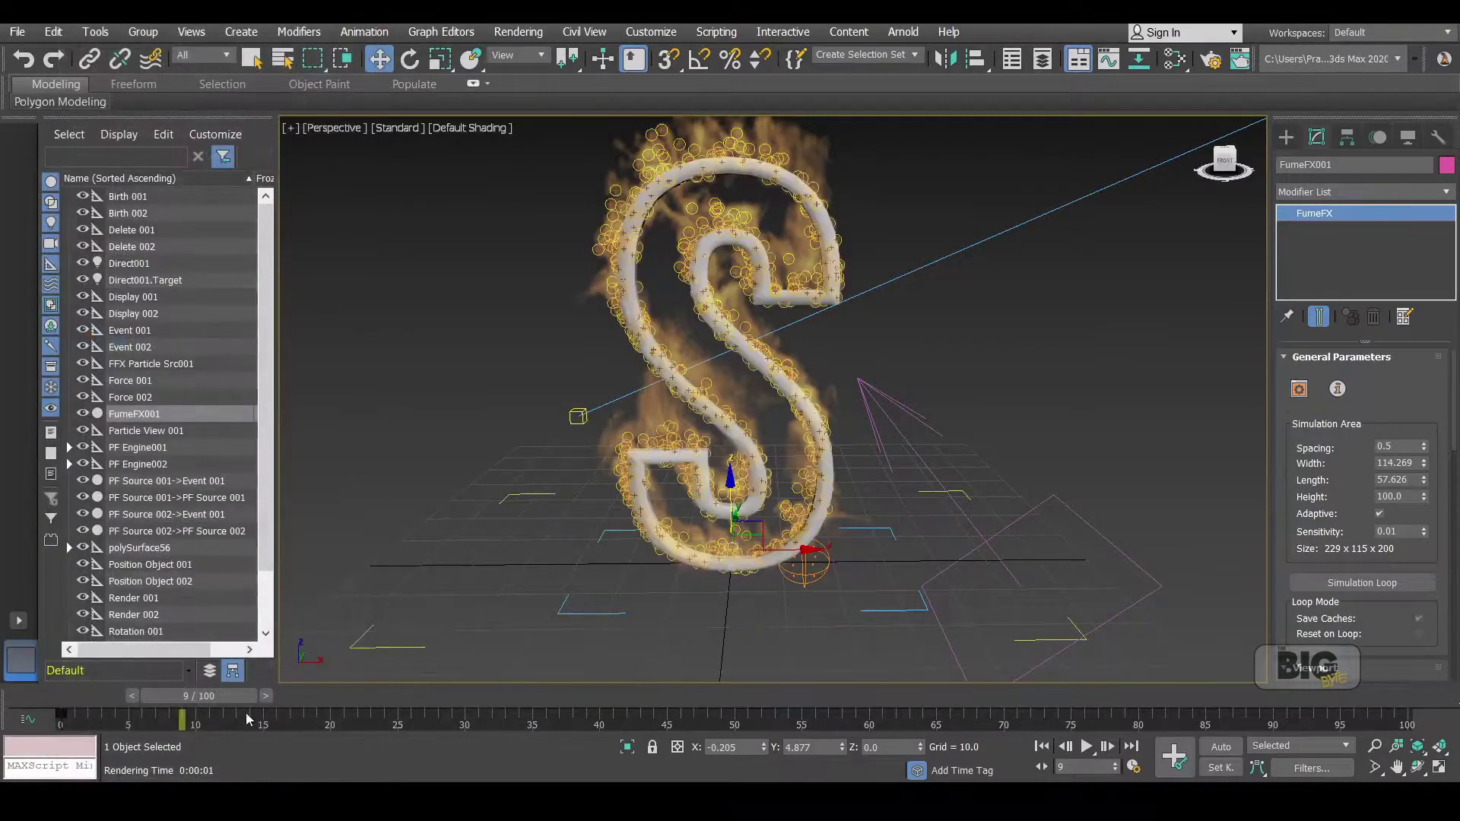
left_click_drag(217, 695, 463, 633)
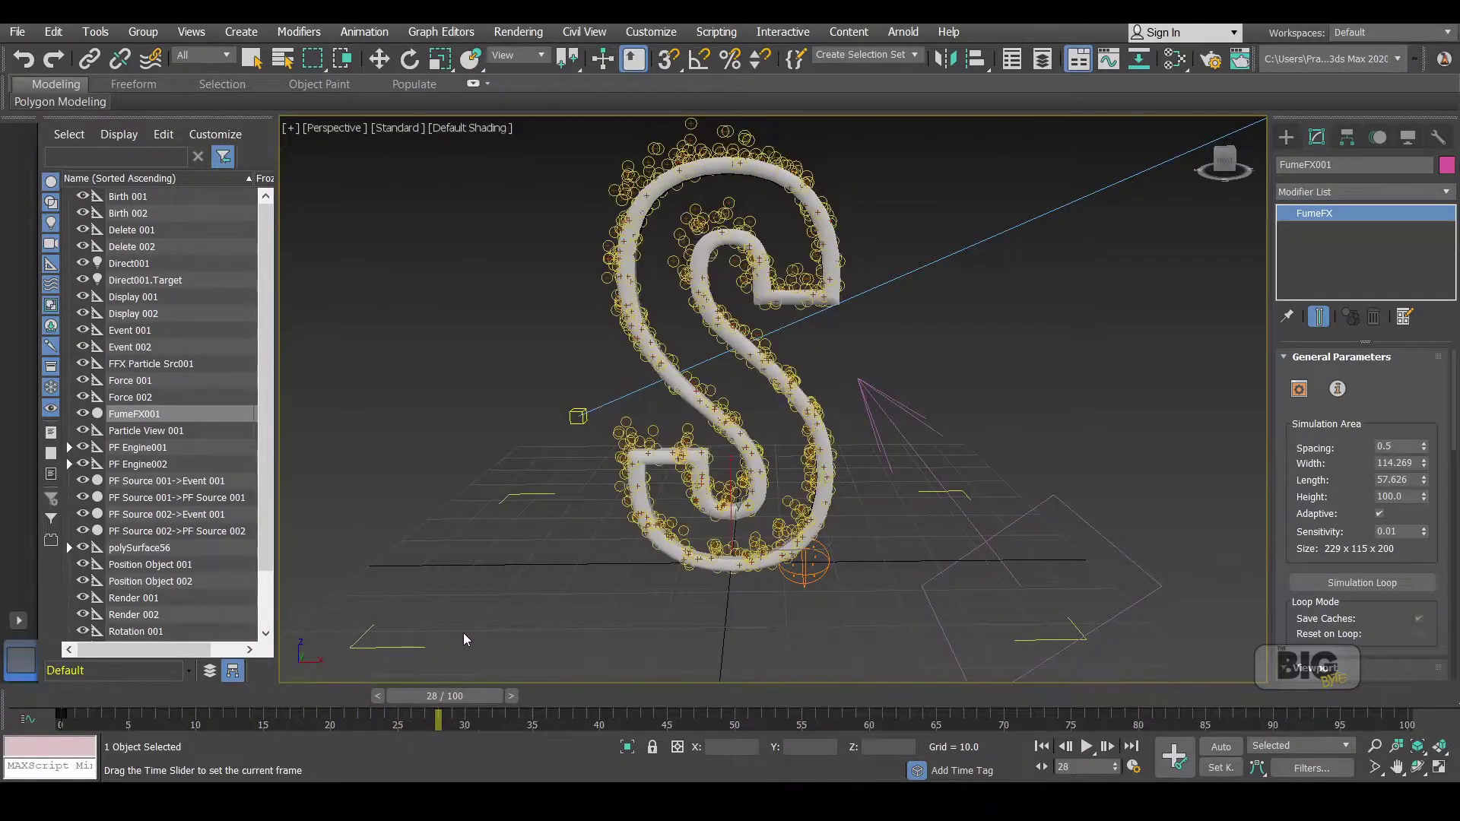
key("w")
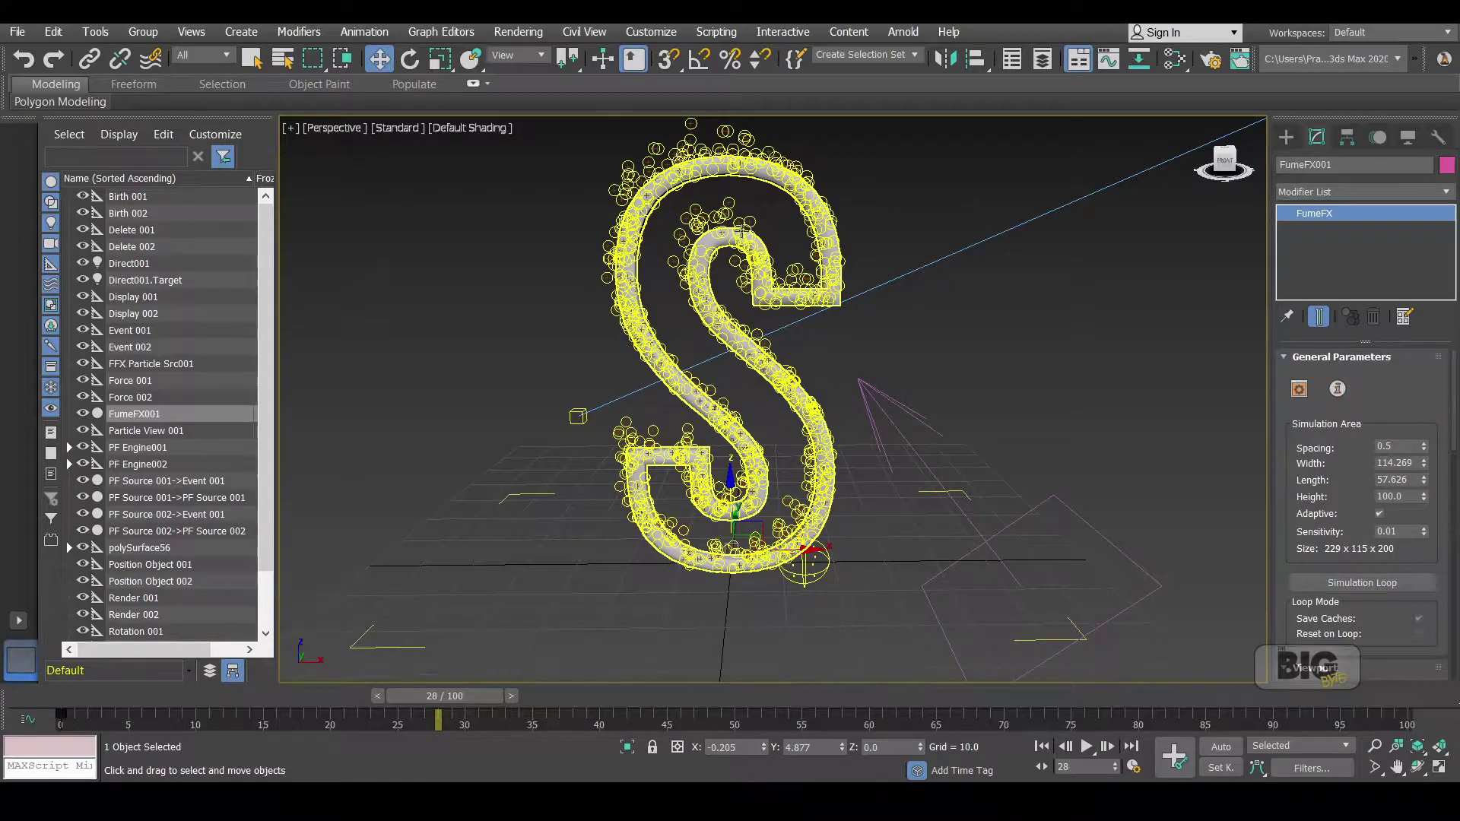
Bring up the last rendered frame and examine how the fire covers the S shape up close
left_click(1242, 62)
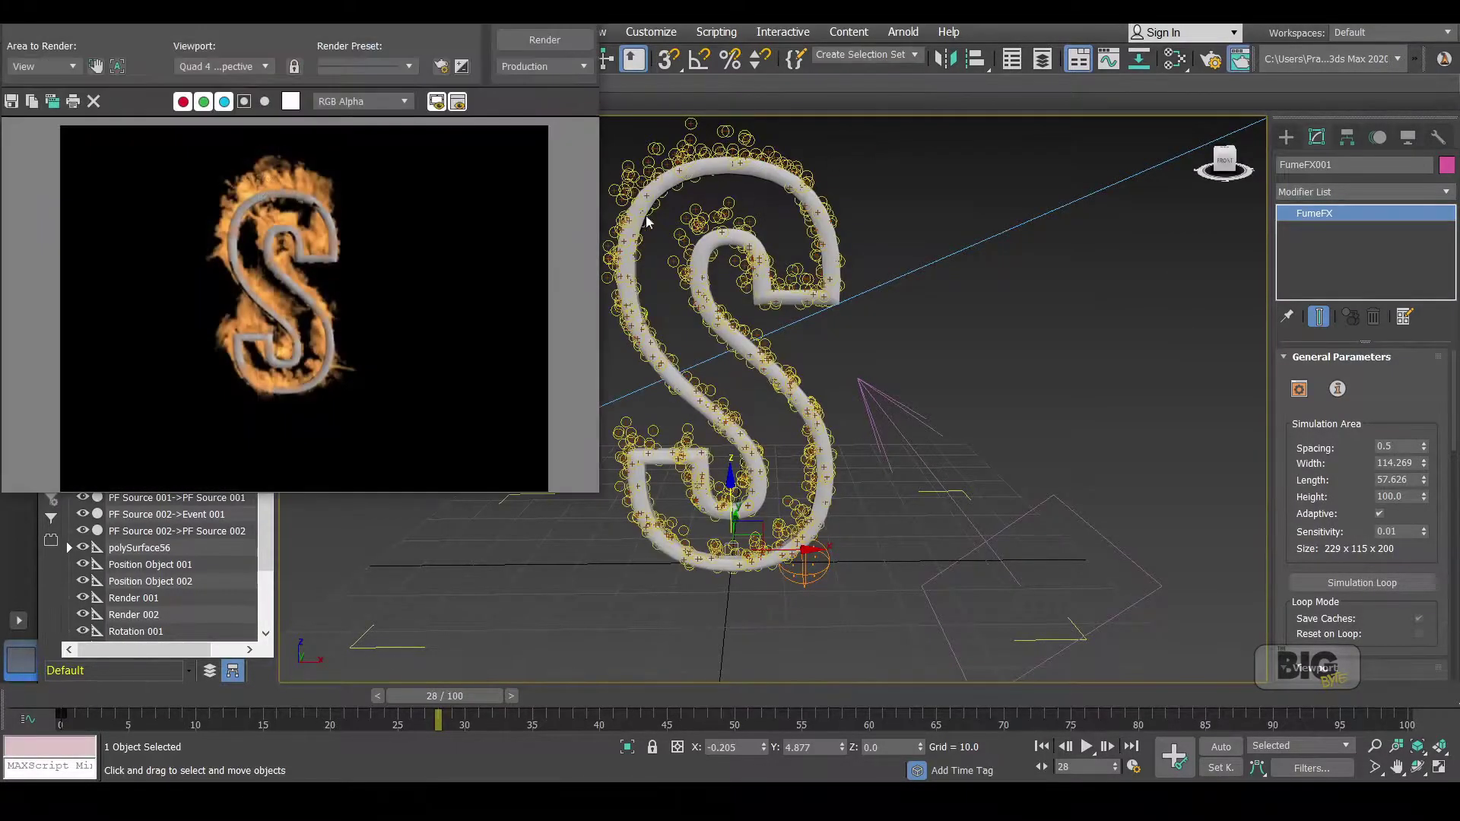
scroll(290, 222, "up", 4)
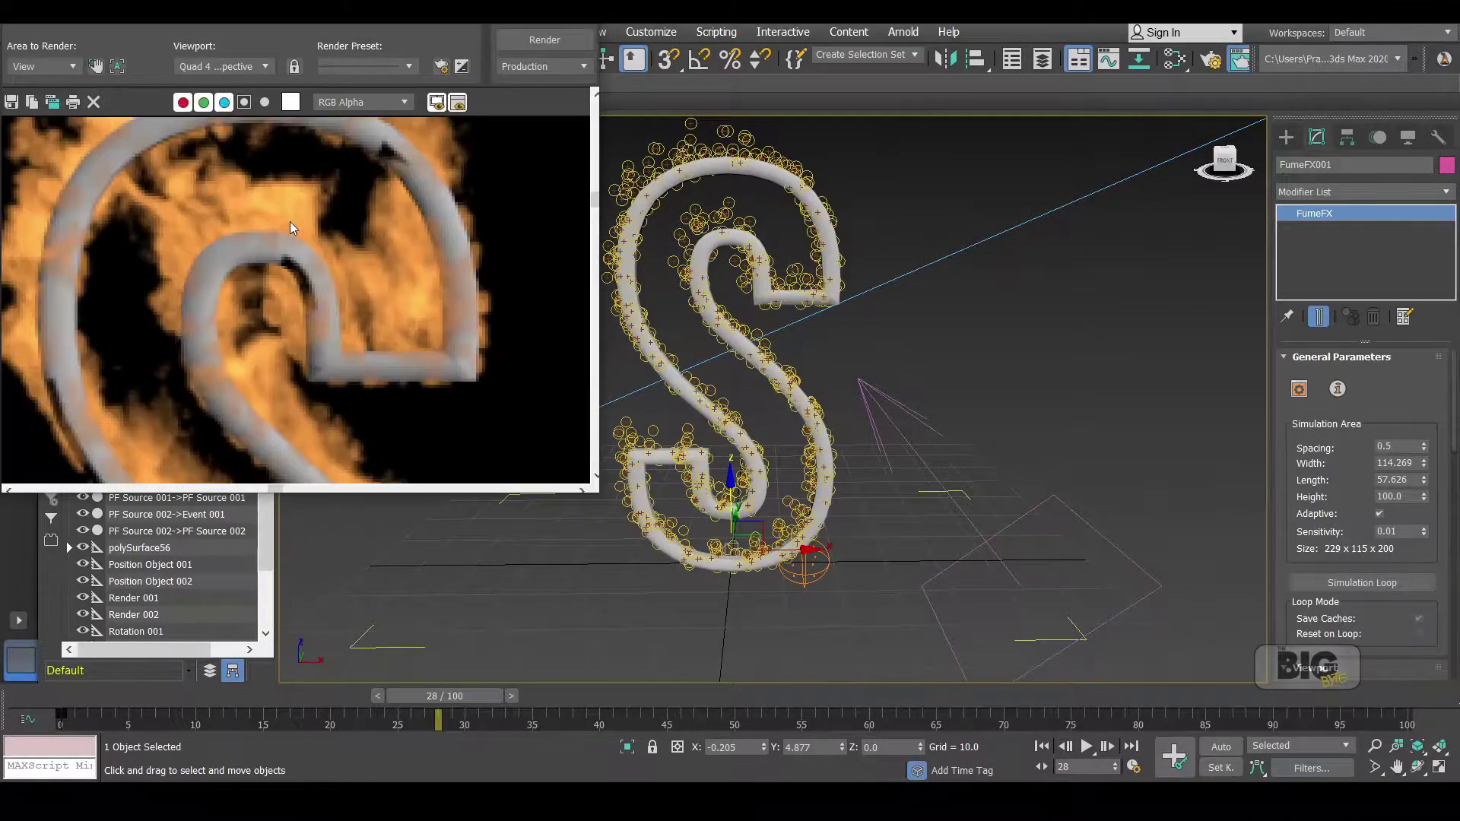
scroll(289, 221, "down", 2)
middle_click_drag(289, 221, 326, 258)
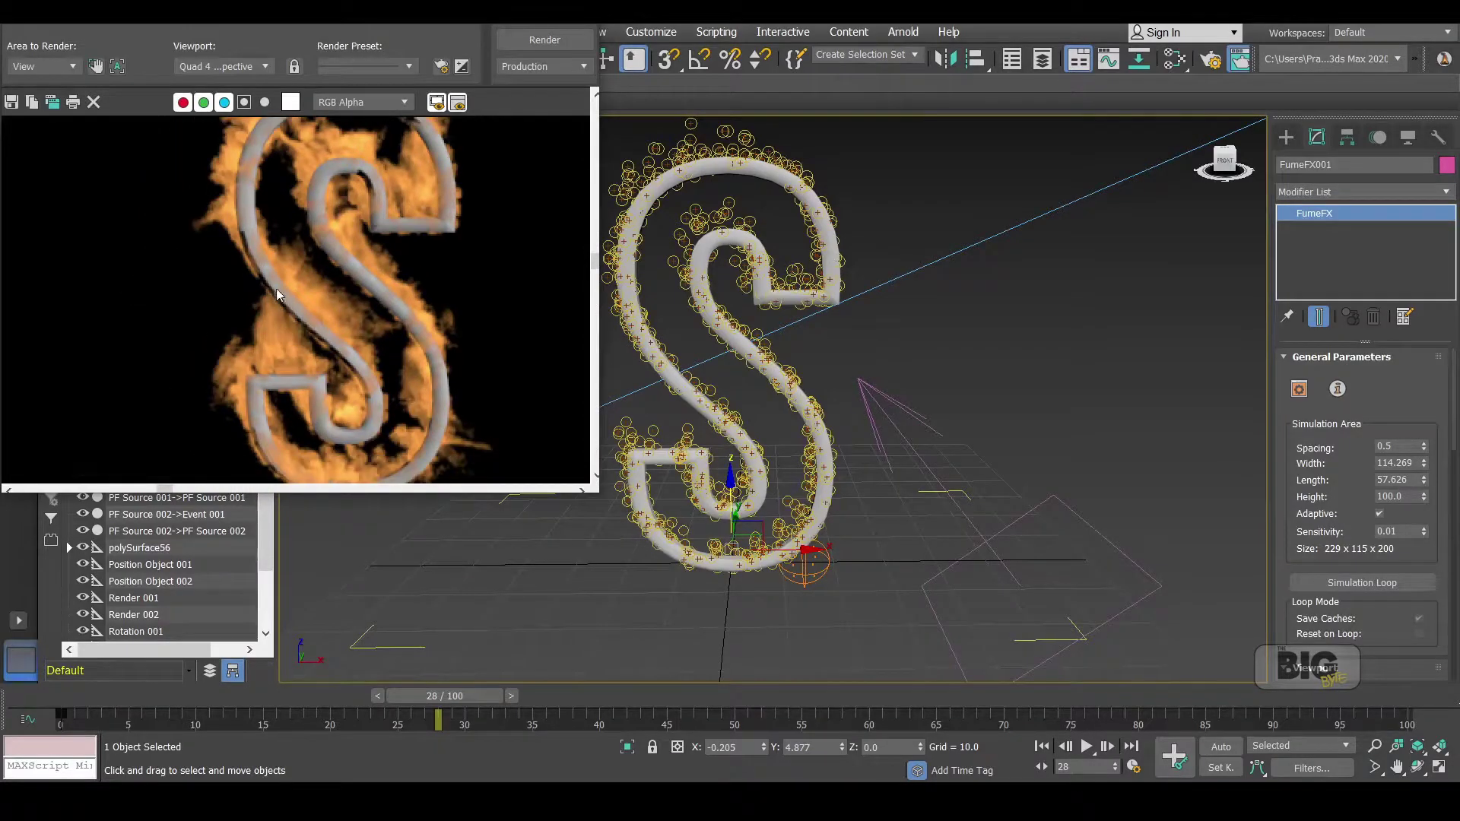
scroll(299, 308, "up", 3)
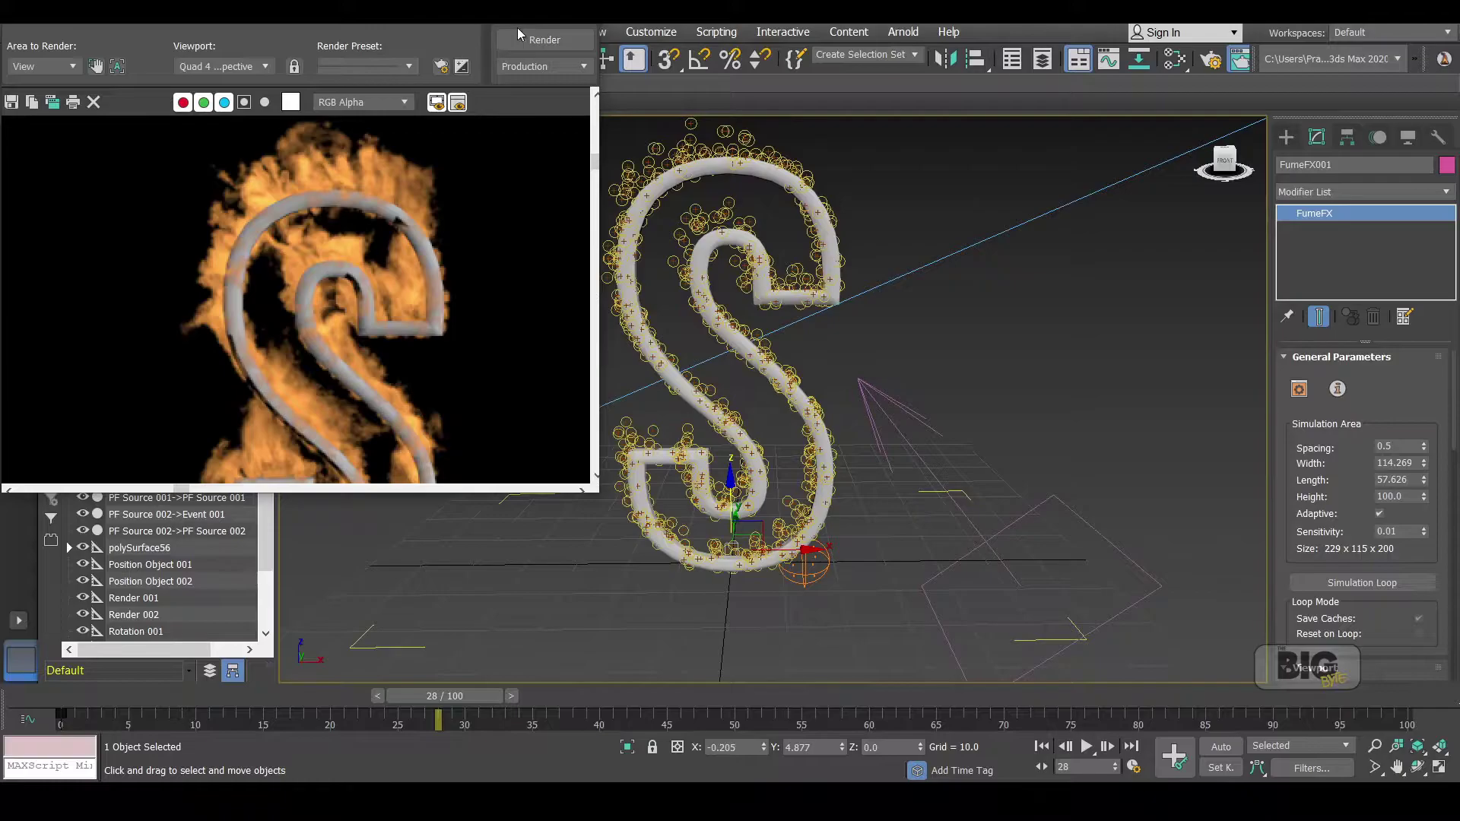
left_click(587, 13)
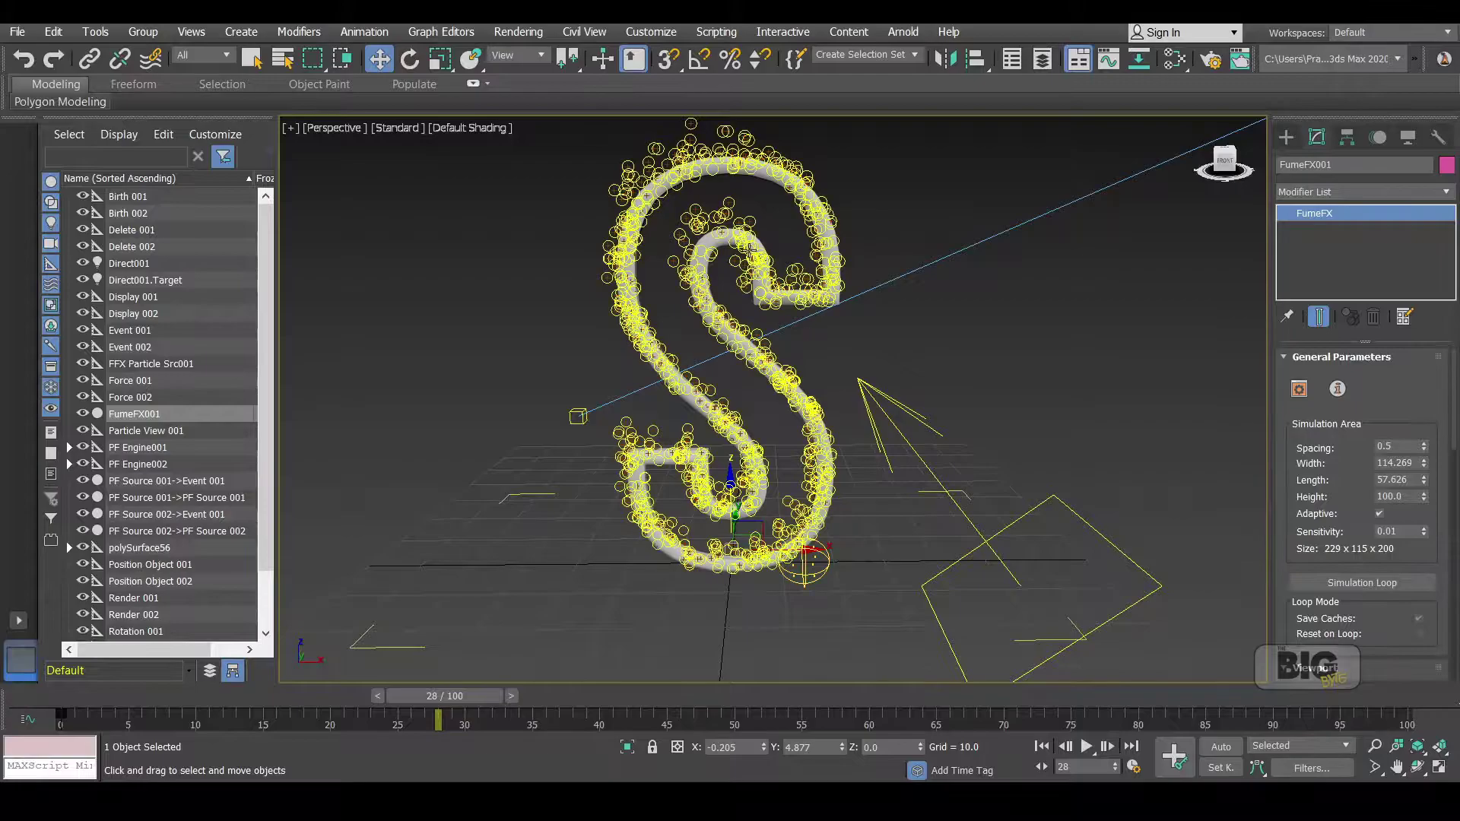
In Particle View, set the emission location of Position Object 001 to Selected Vertices
key("6")
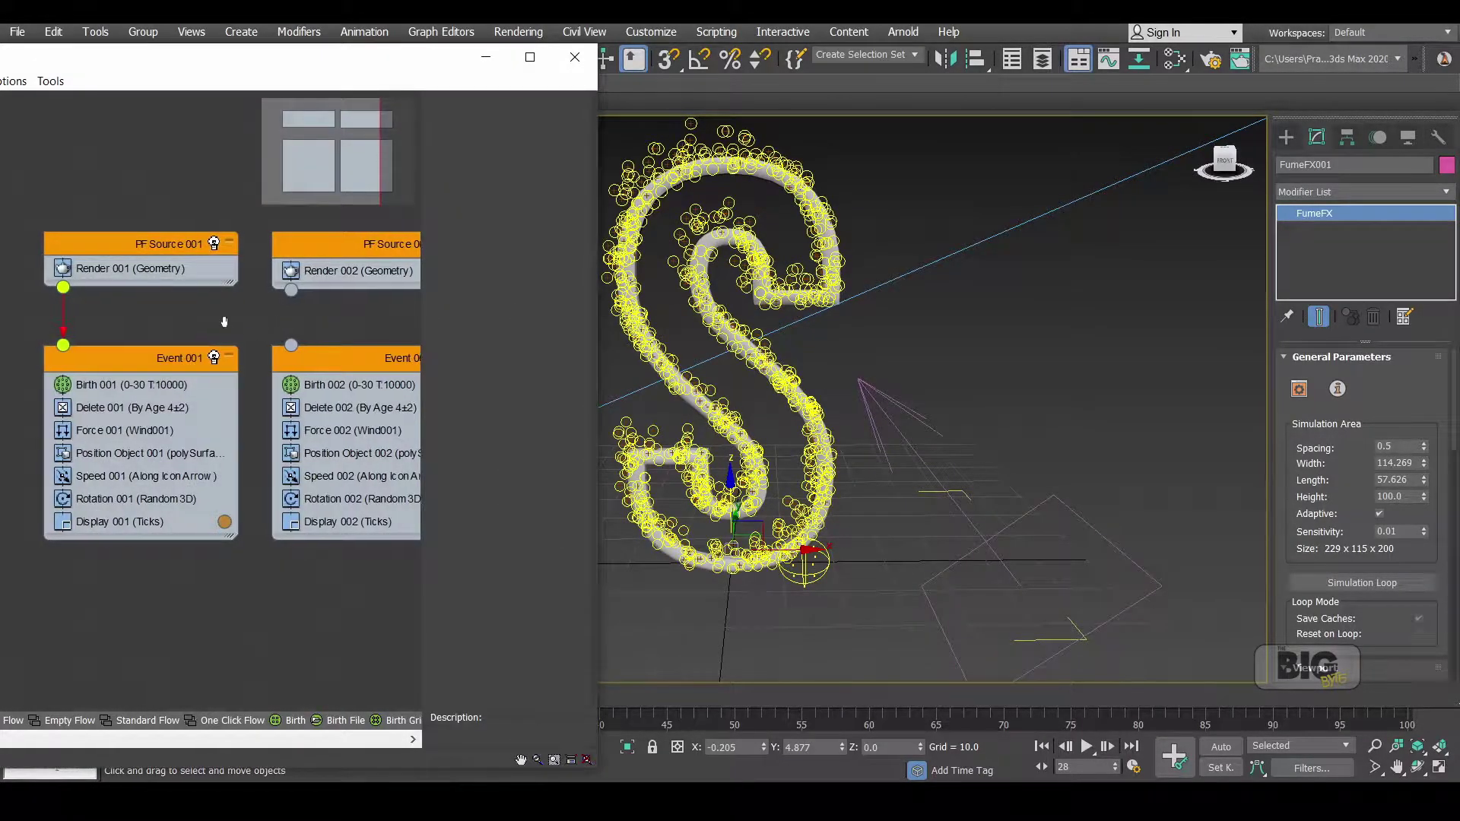
middle_click_drag(221, 320, 191, 318)
left_click(158, 454)
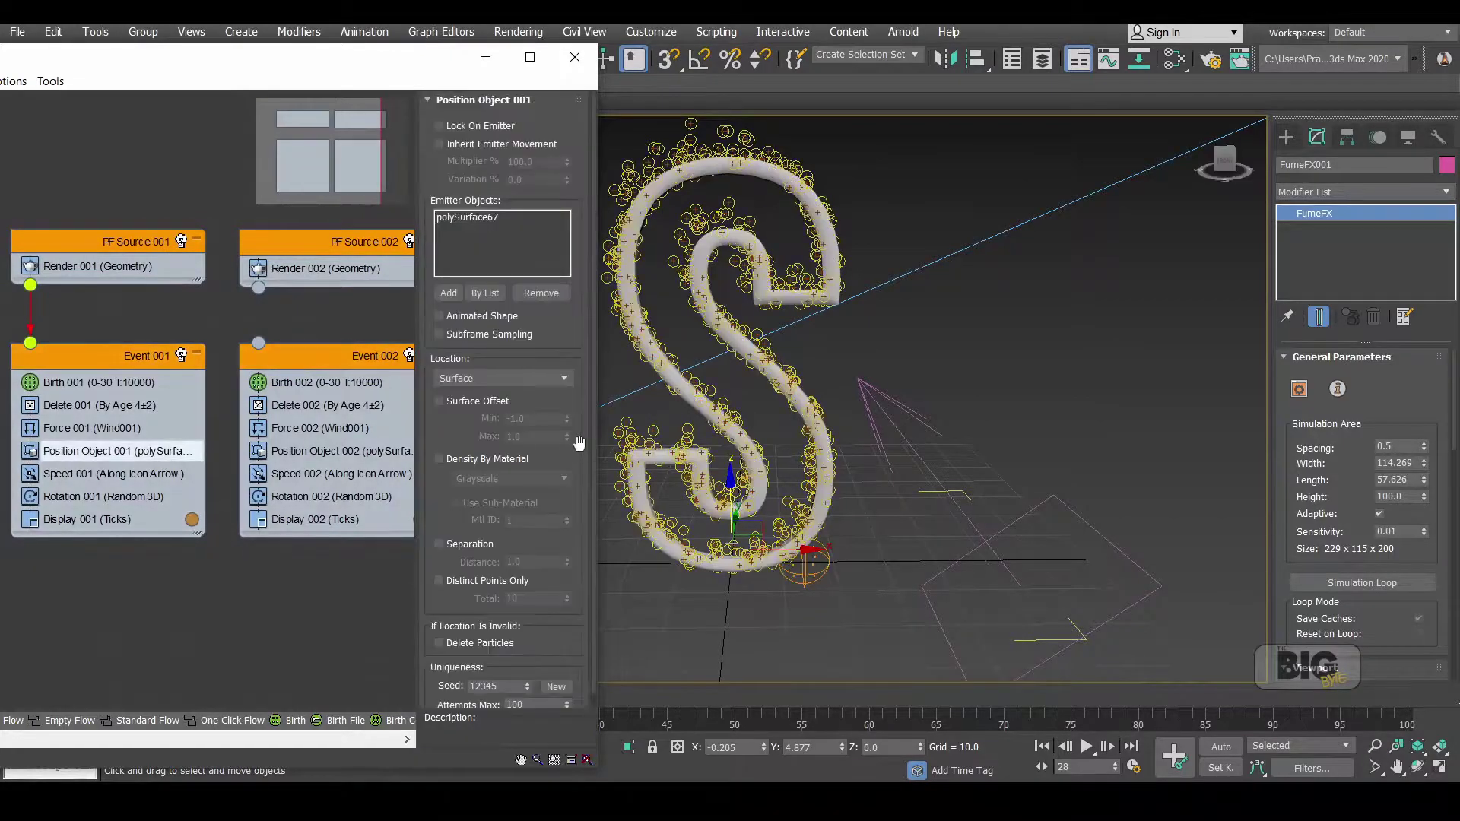
left_click(516, 382)
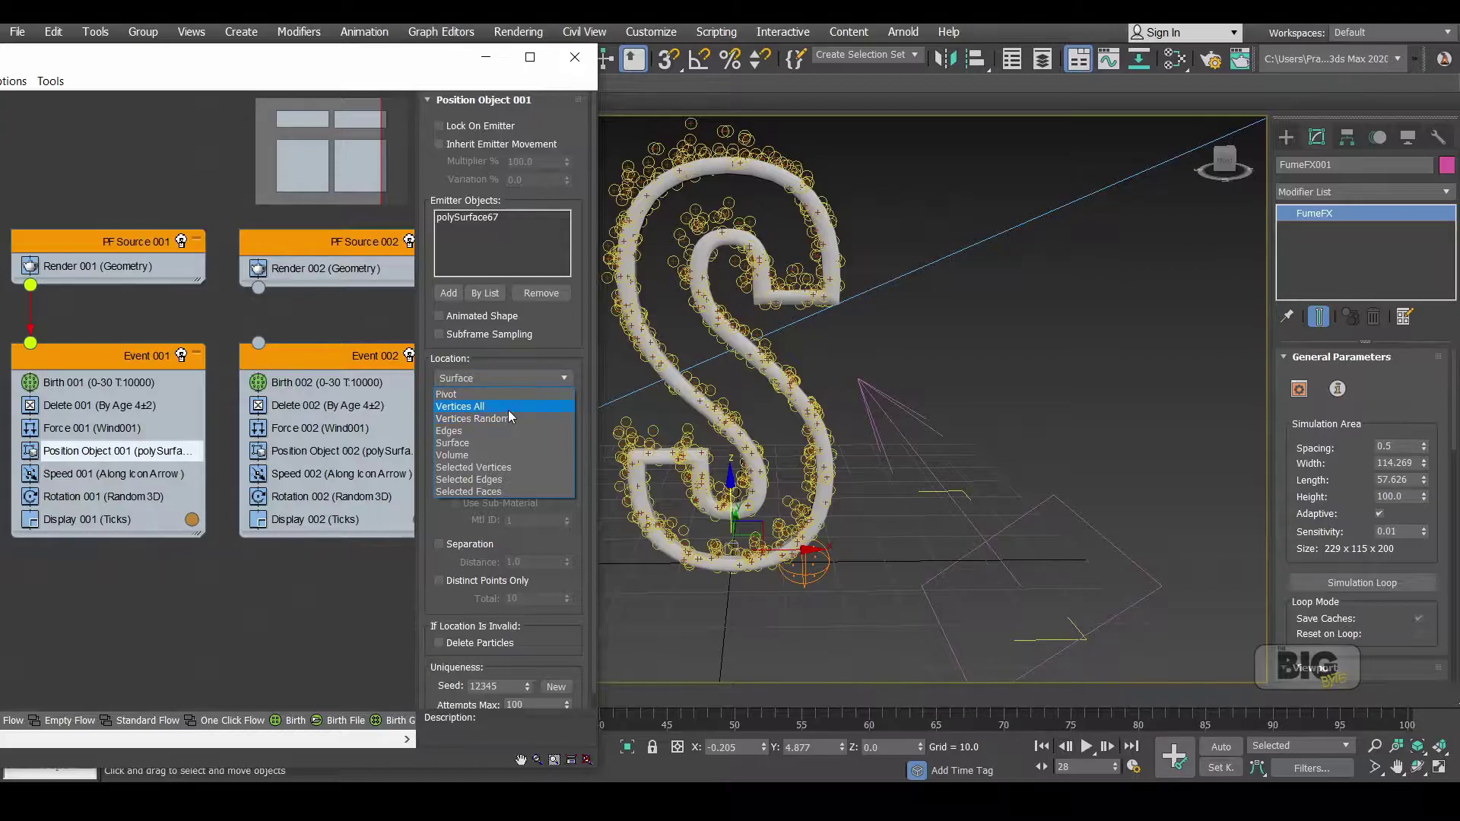
left_click(499, 468)
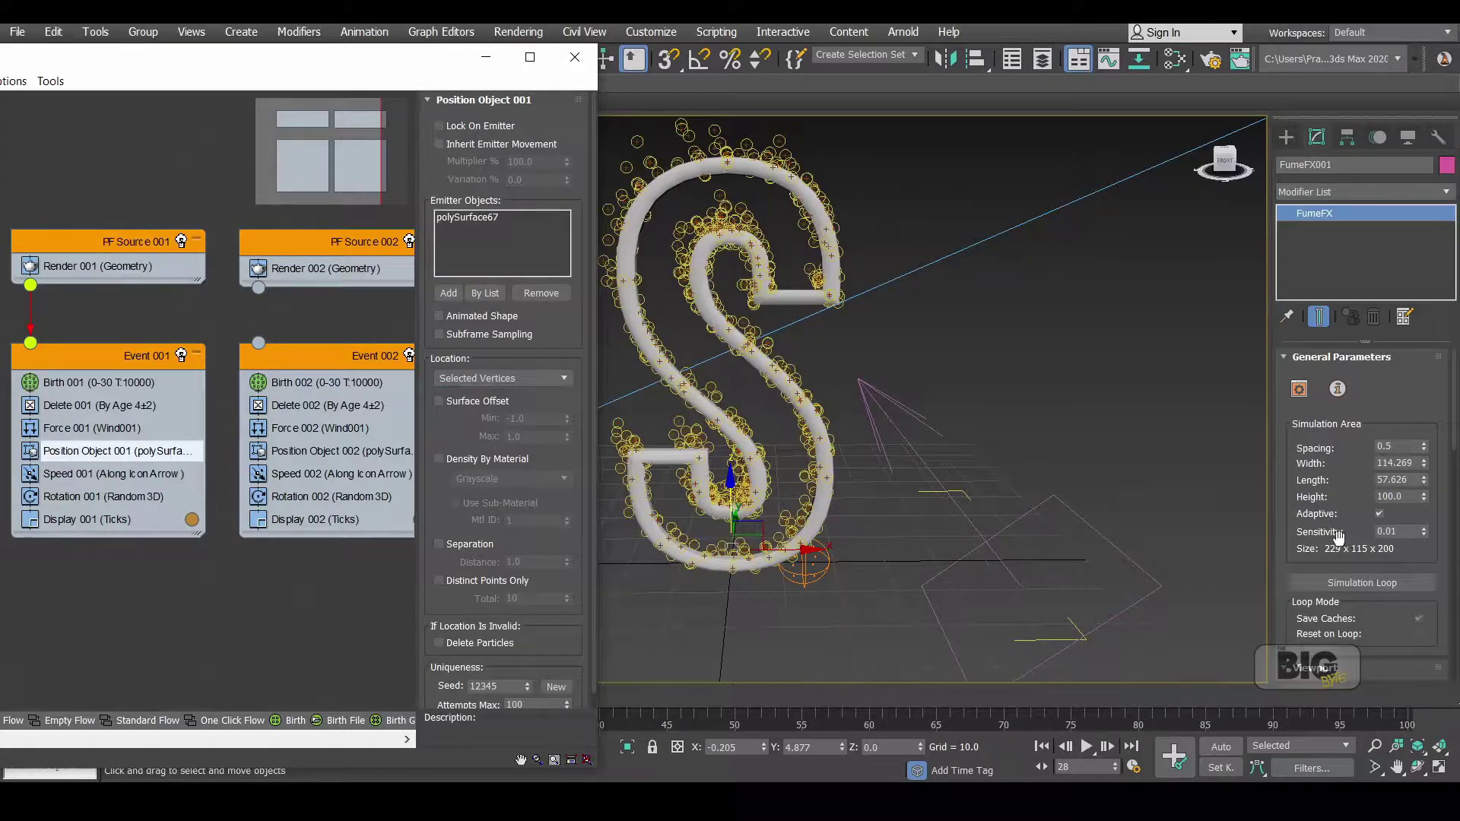
Edit the S mesh polySurface67 at vertex level and select vertices at its lower-left tip and upper-left curve
left_click(820, 292)
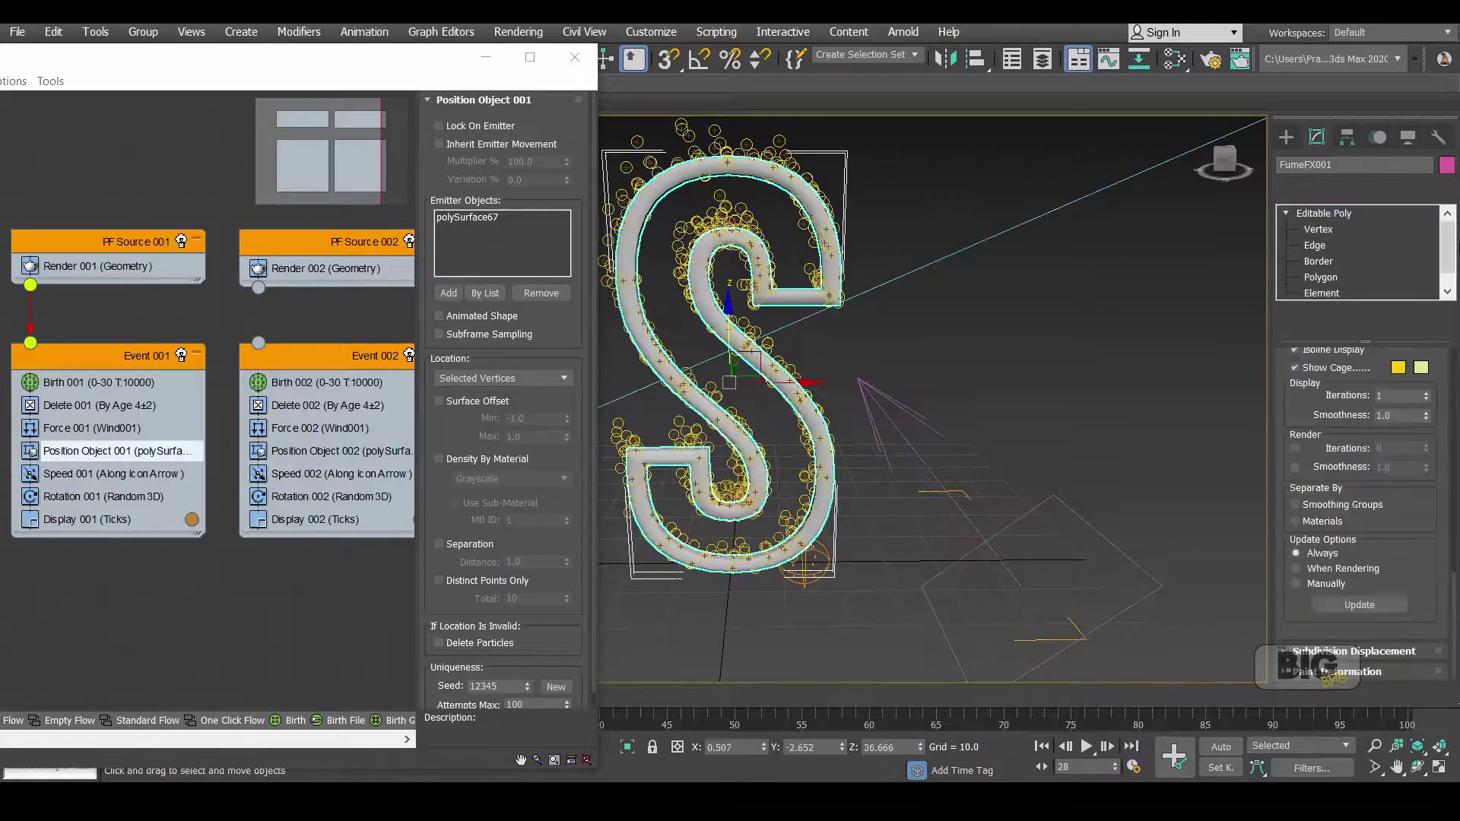
left_click(1341, 231)
middle_click_drag(880, 304, 964, 295)
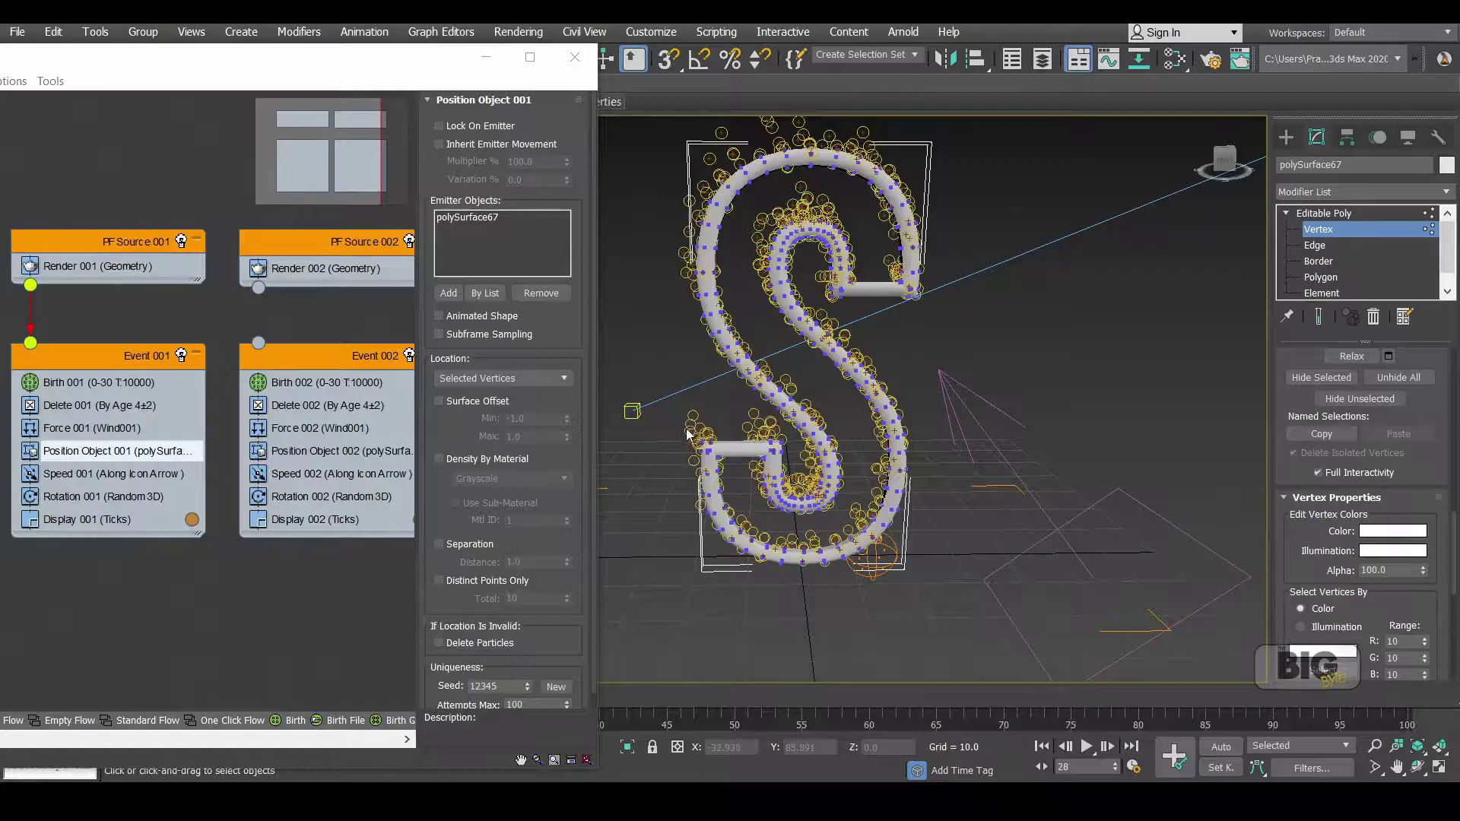
left_click_drag(678, 436, 730, 470)
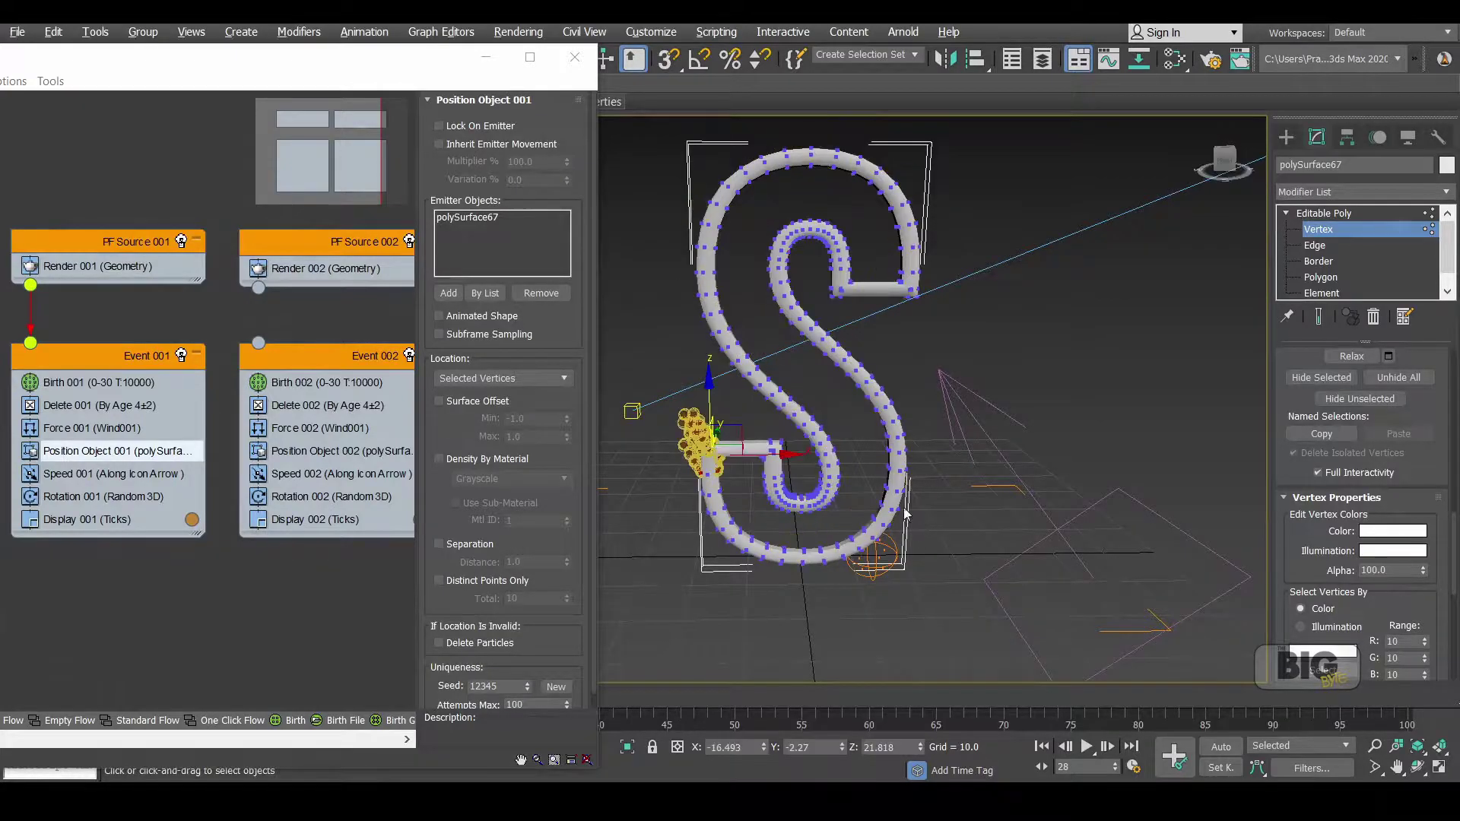
middle_click_drag(915, 511, 875, 480, "alt")
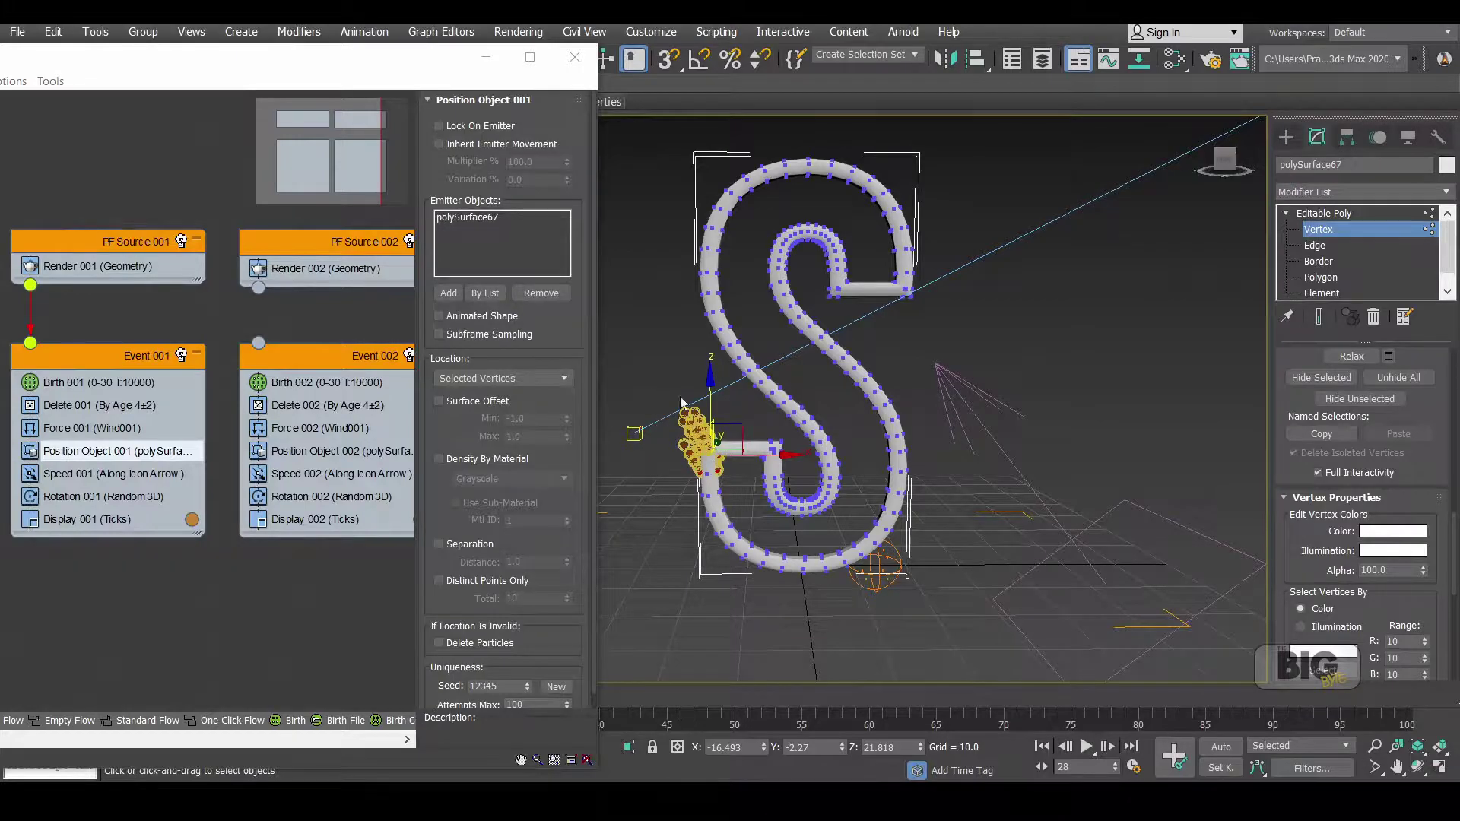
left_click_drag(671, 172, 754, 219)
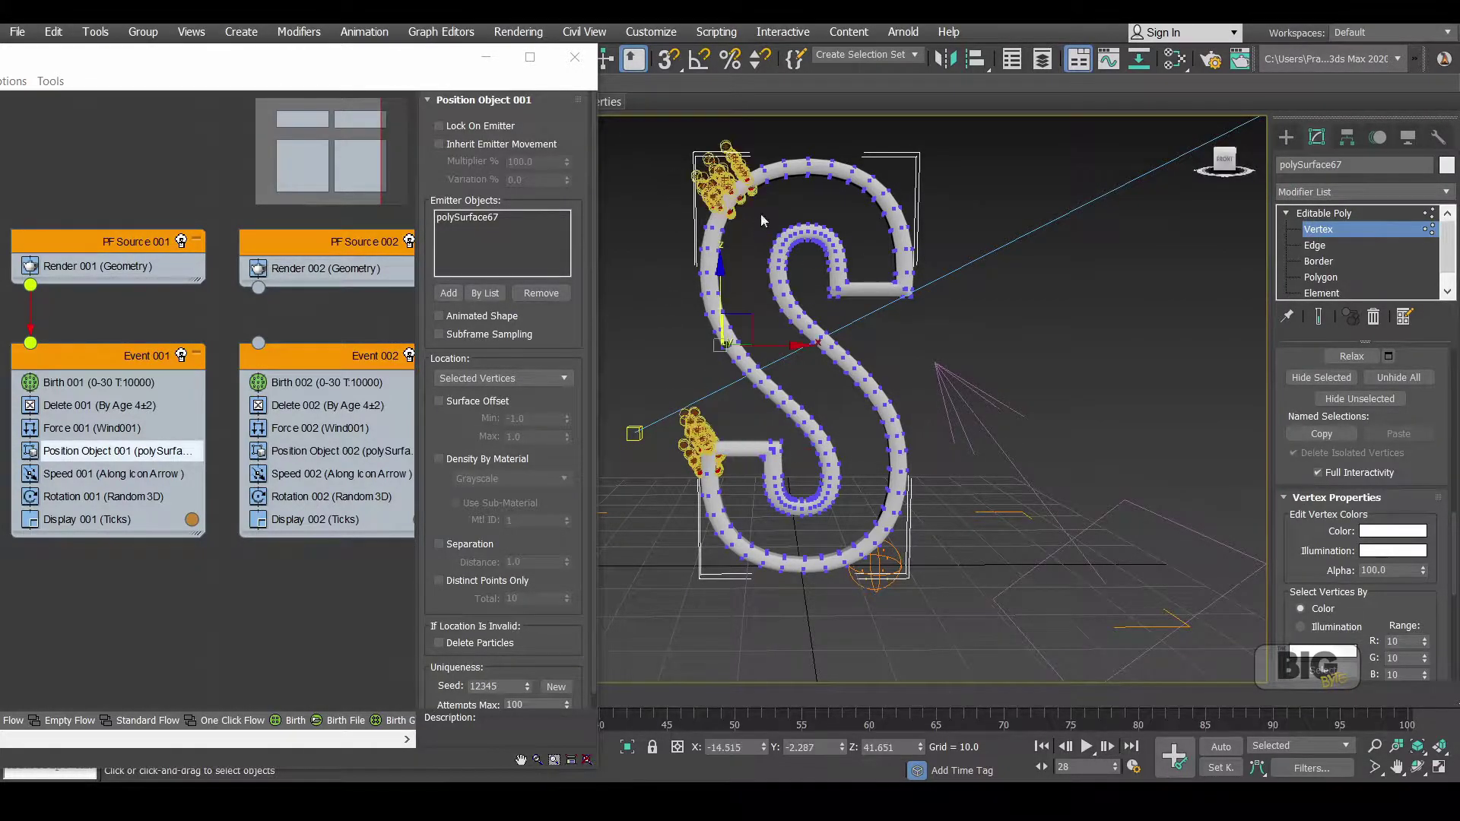
Add vertex groups at the S's upper-right end, lower-right curve, upper-left side and top curve to the selection
left_click_drag(907, 299, 907, 301, "ctrl")
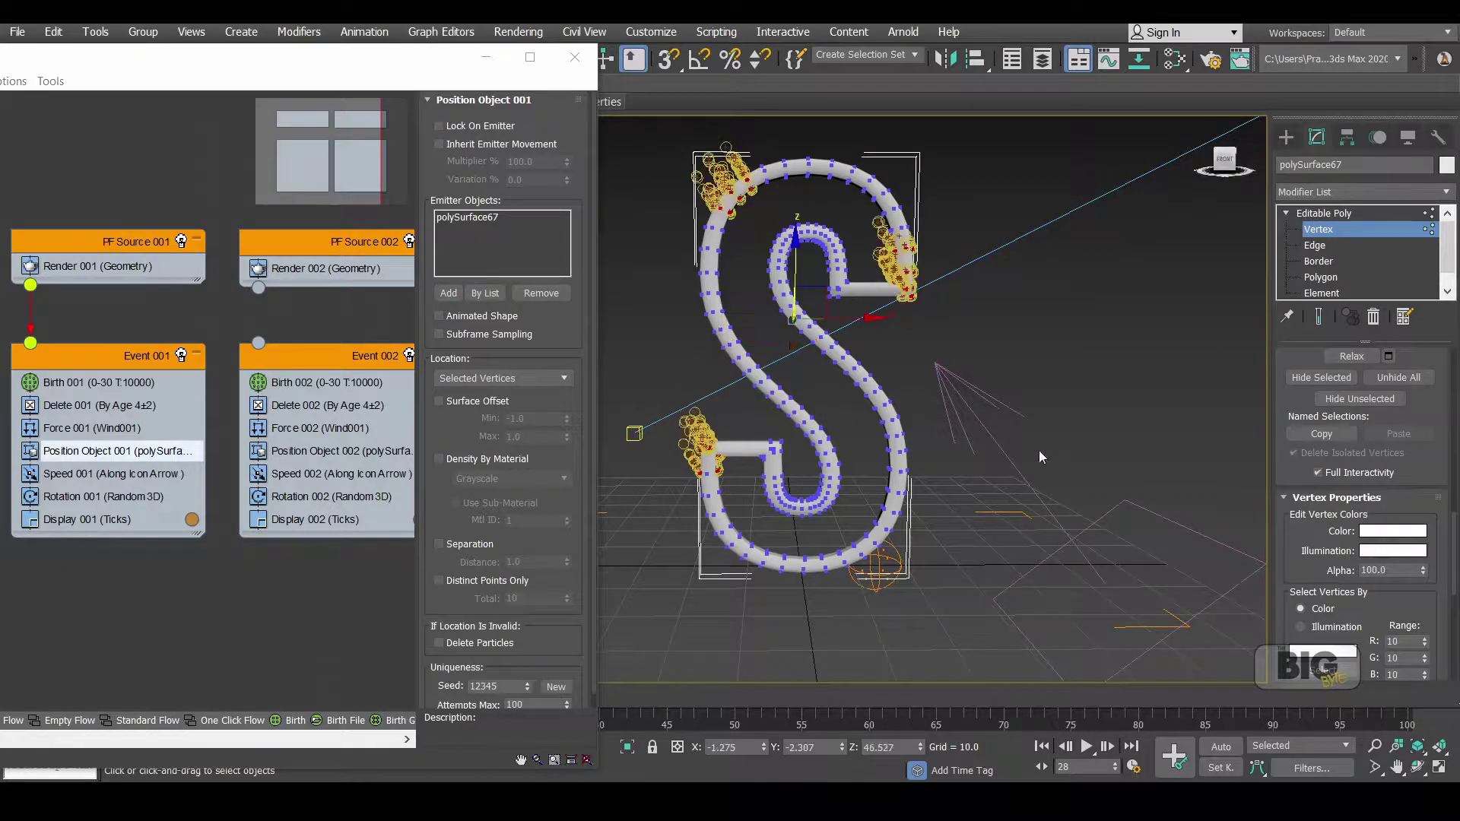
left_click_drag(939, 423, 877, 479, "ctrl")
middle_click_drag(949, 528, 993, 466)
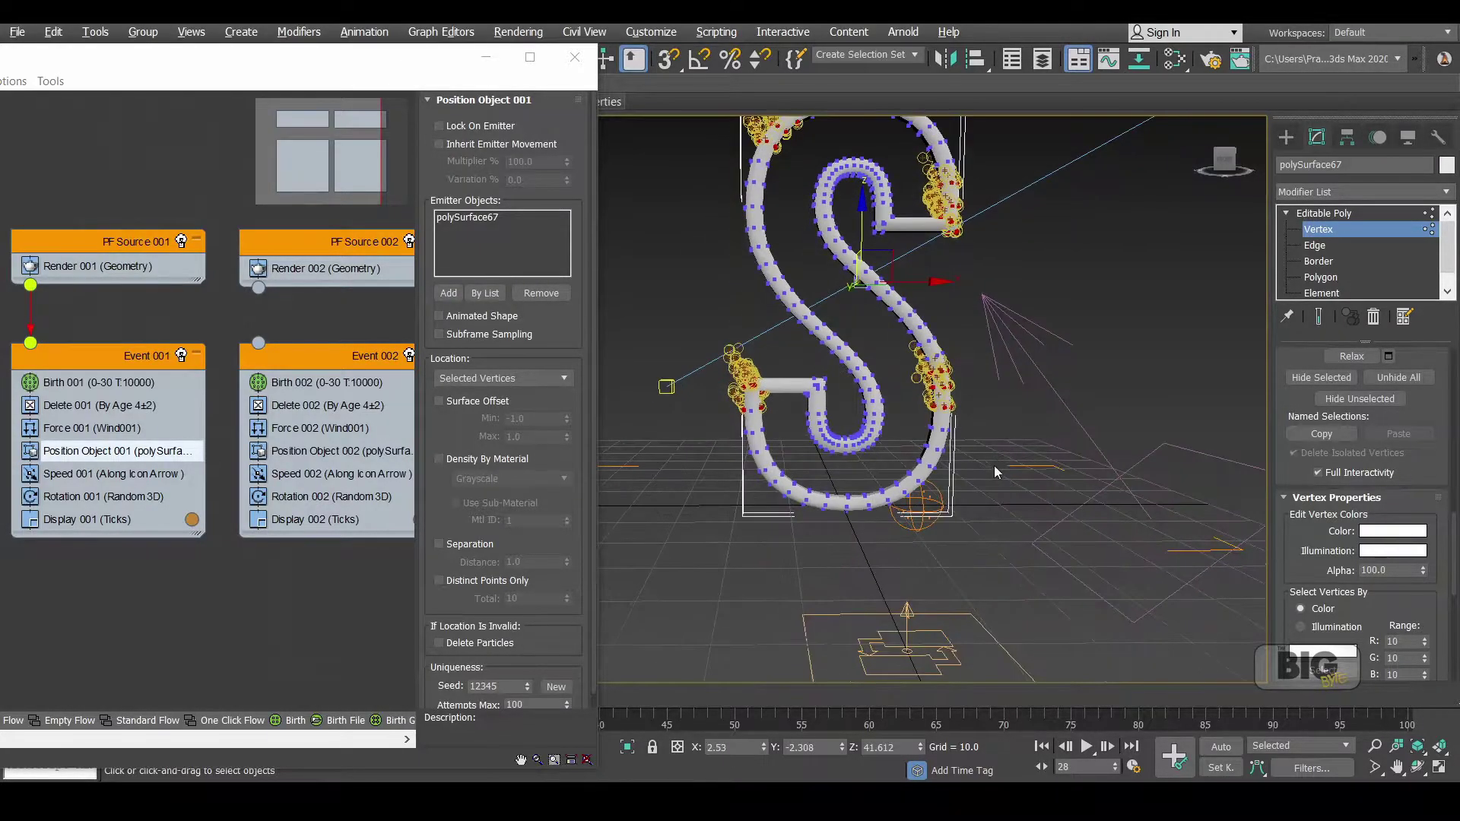
left_click_drag(780, 220, 731, 250, "ctrl")
middle_click_drag(991, 248, 989, 292)
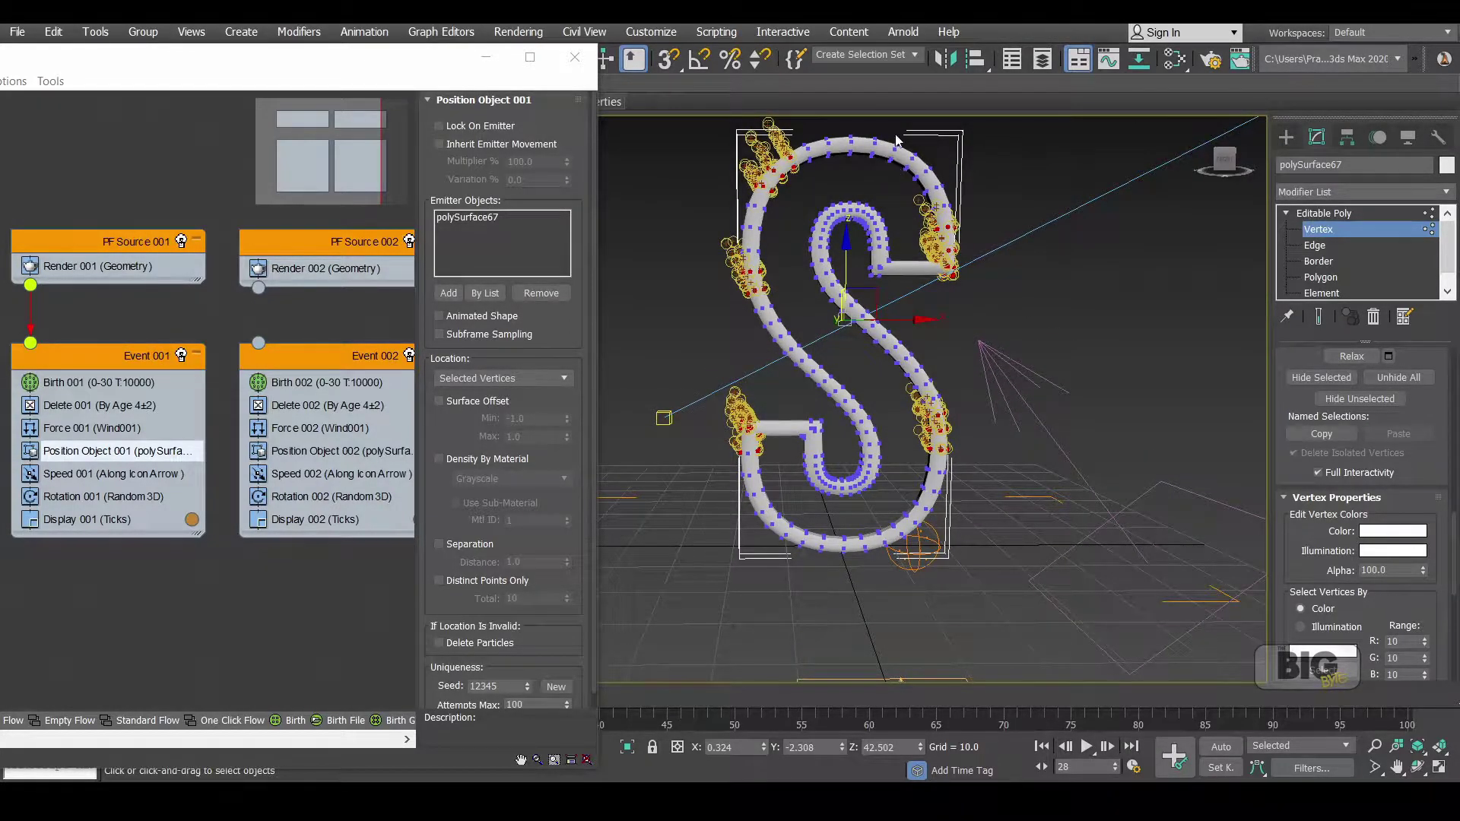
left_click_drag(902, 136, 883, 155, "ctrl")
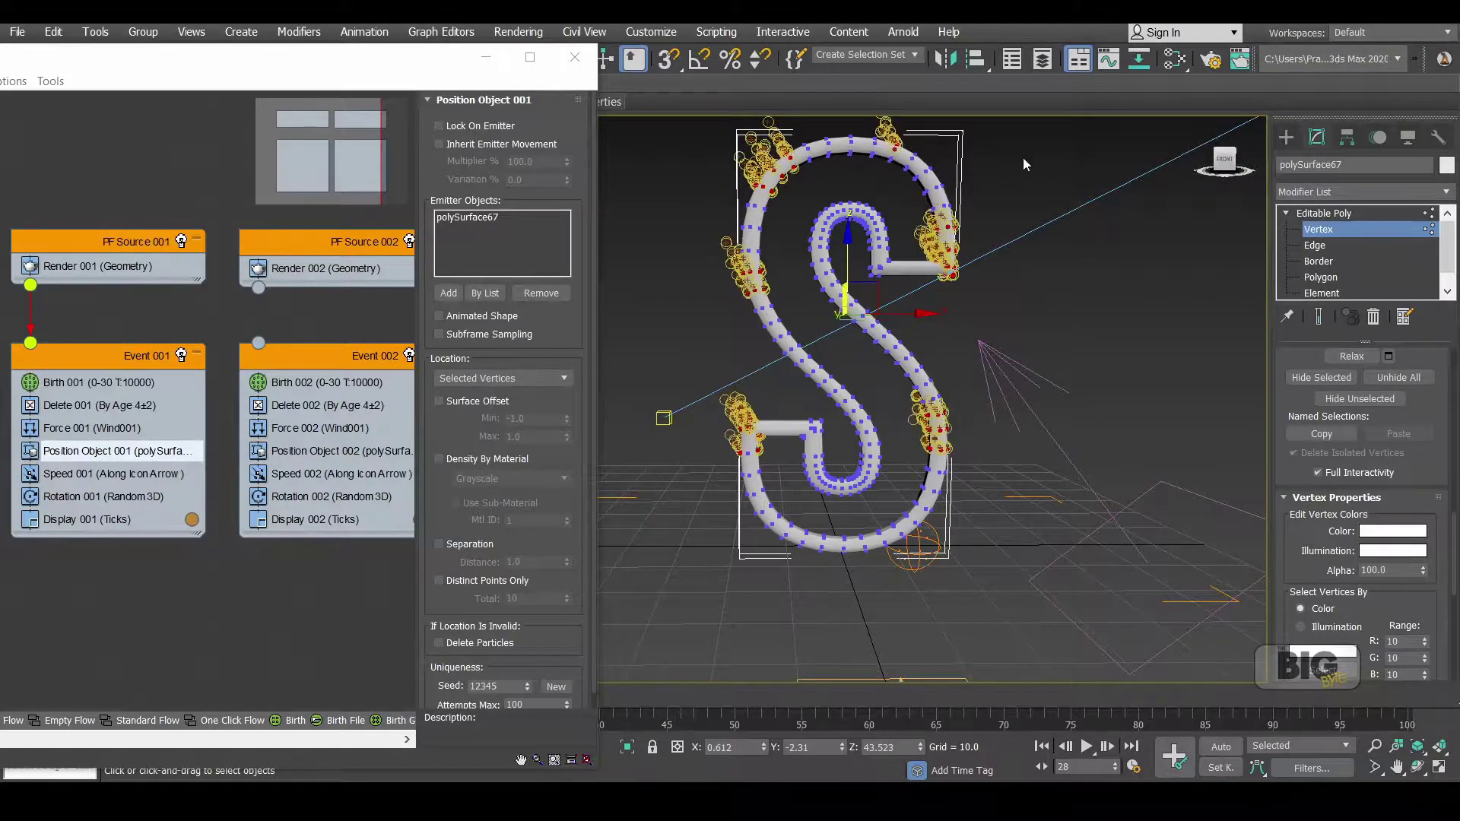
middle_click_drag(1022, 162, 1027, 185)
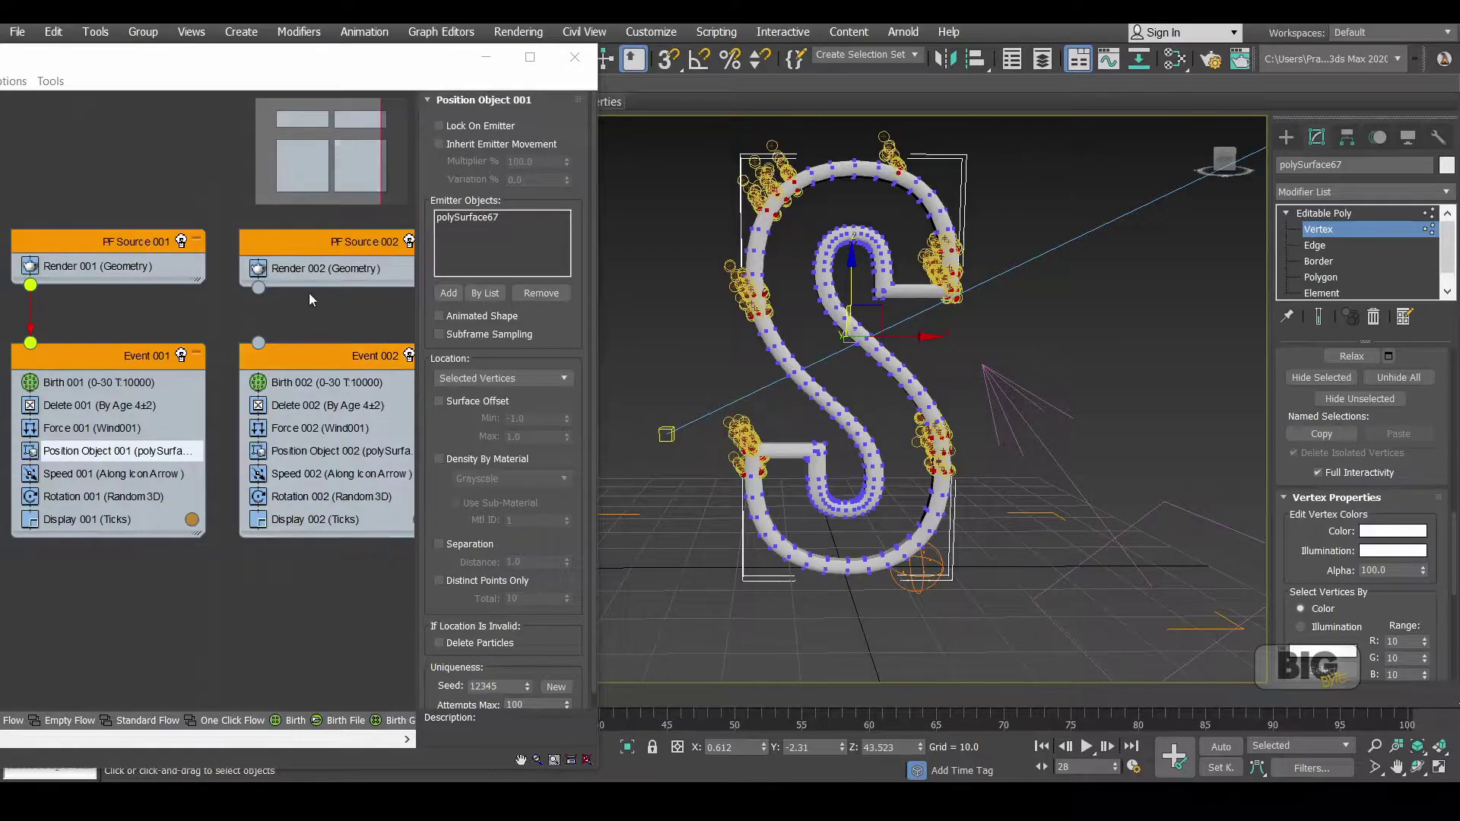
Wire PF Source 002 to Event 002 in Particle View
left_click(185, 208)
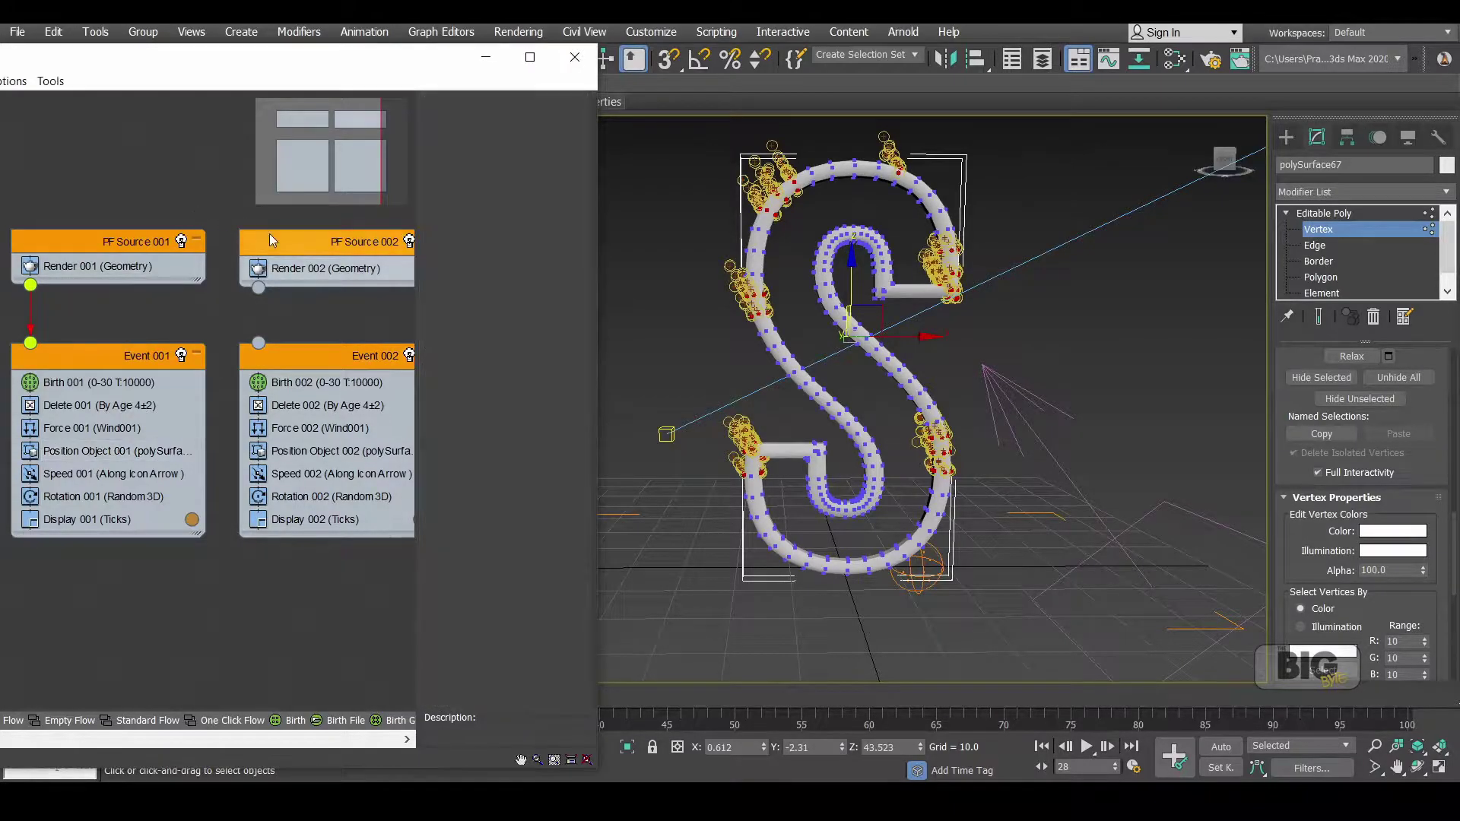
left_click(280, 241)
left_click(328, 451)
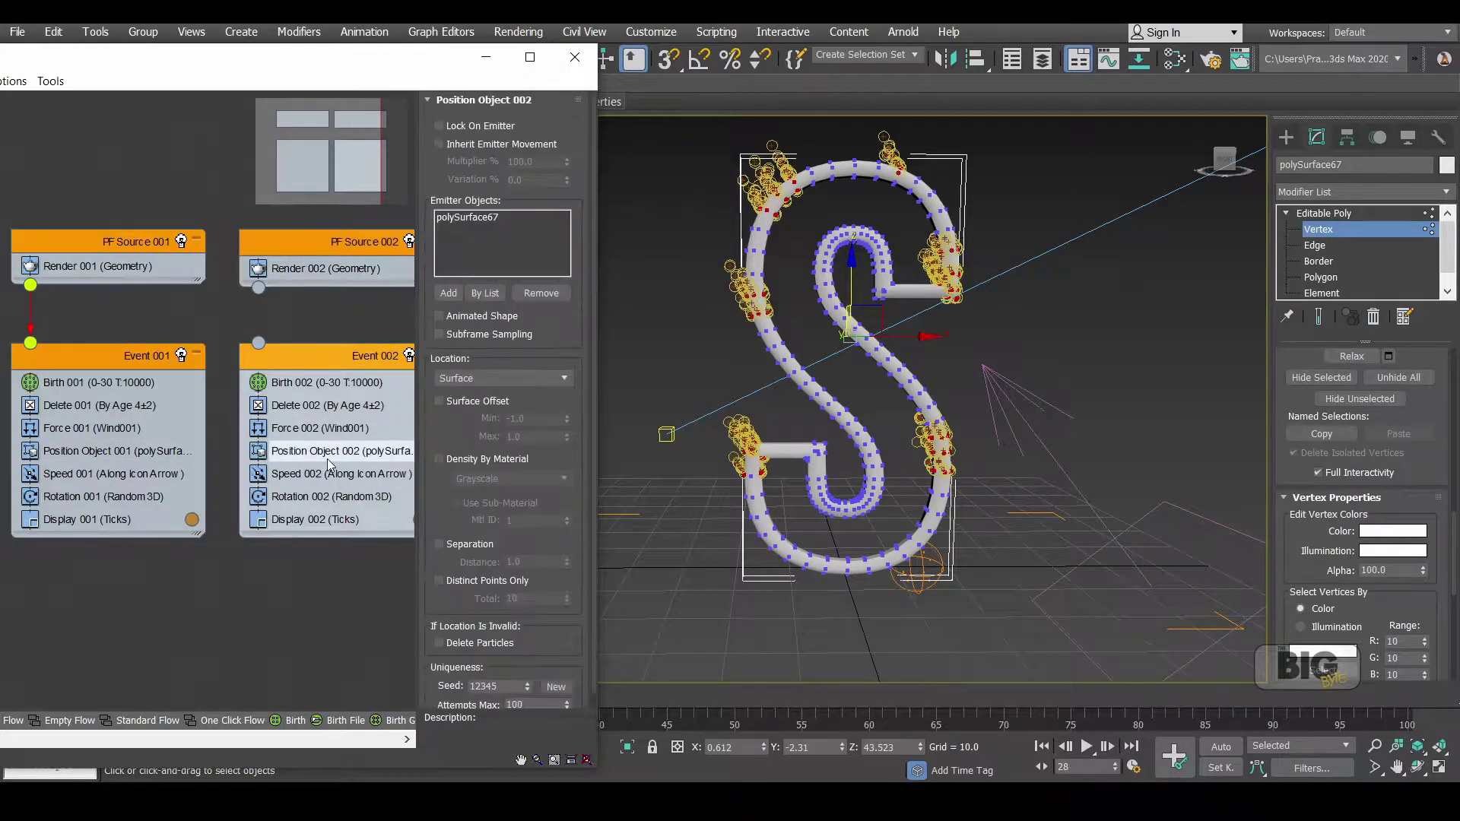
left_click_drag(259, 288, 260, 343)
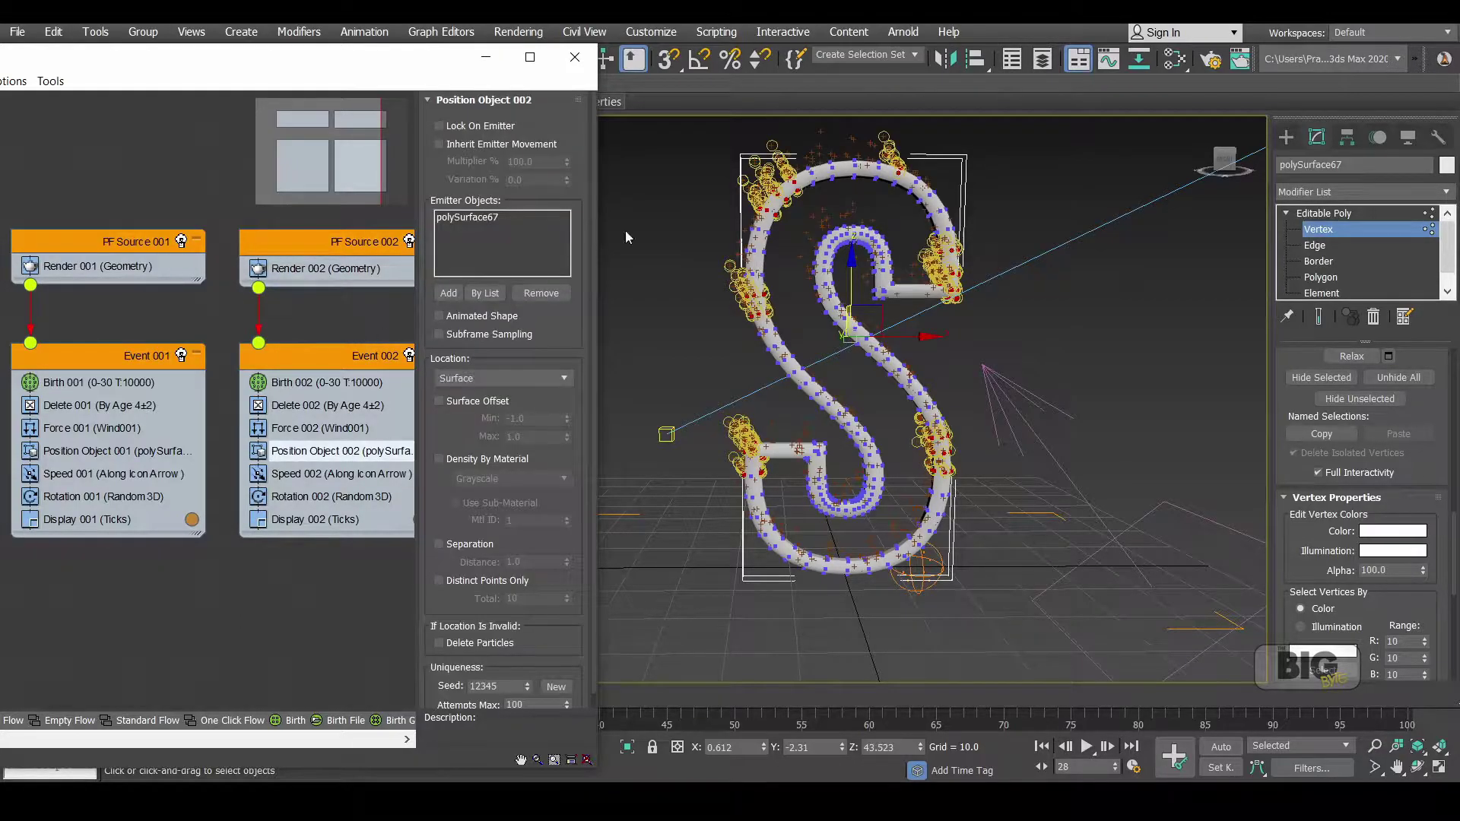
Change the particle display color of Display 002 to green (hue 68)
left_click(301, 523)
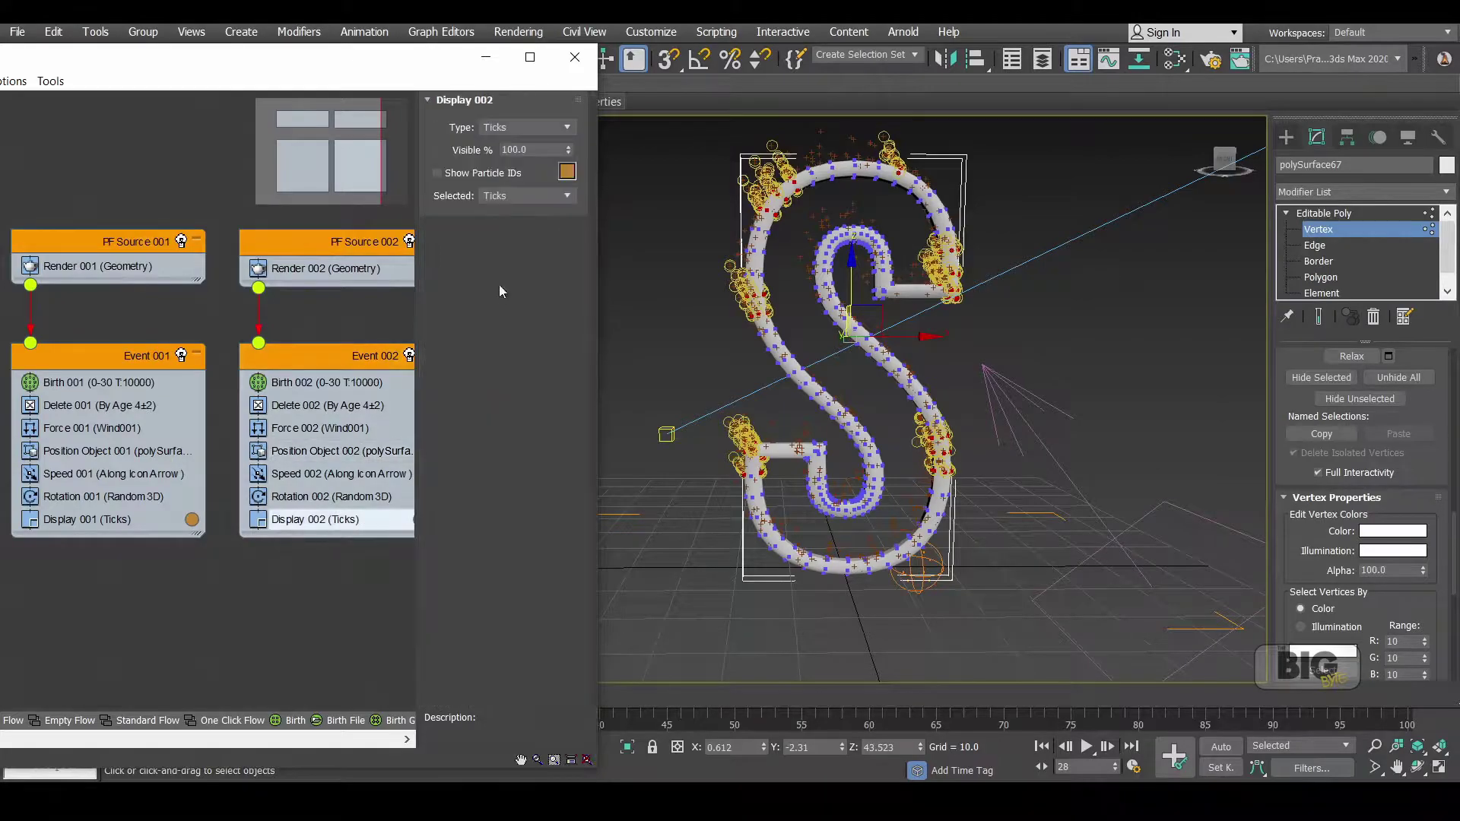
left_click(567, 172)
left_click_drag(573, 168, 586, 168)
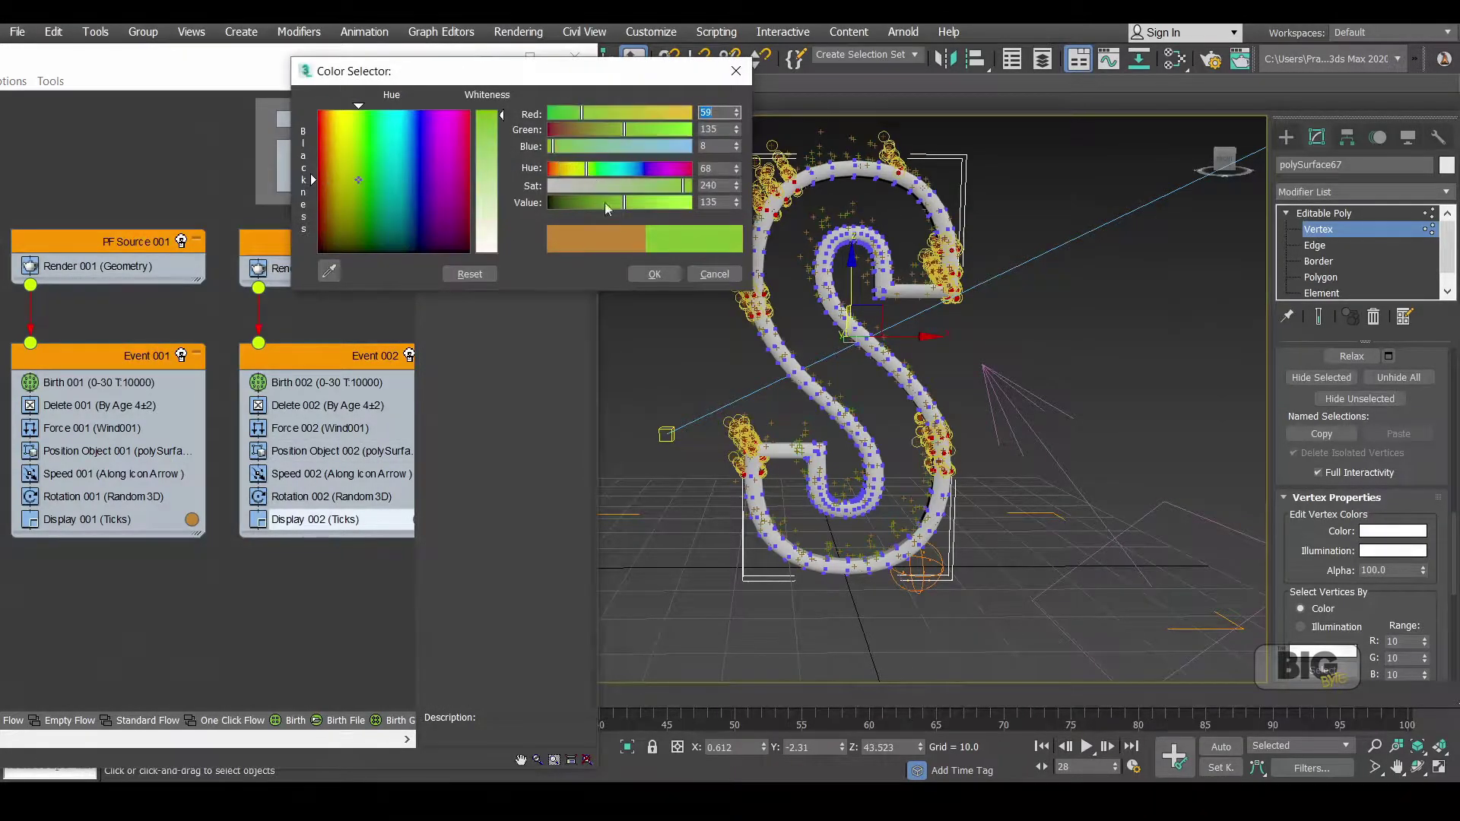
left_click(651, 274)
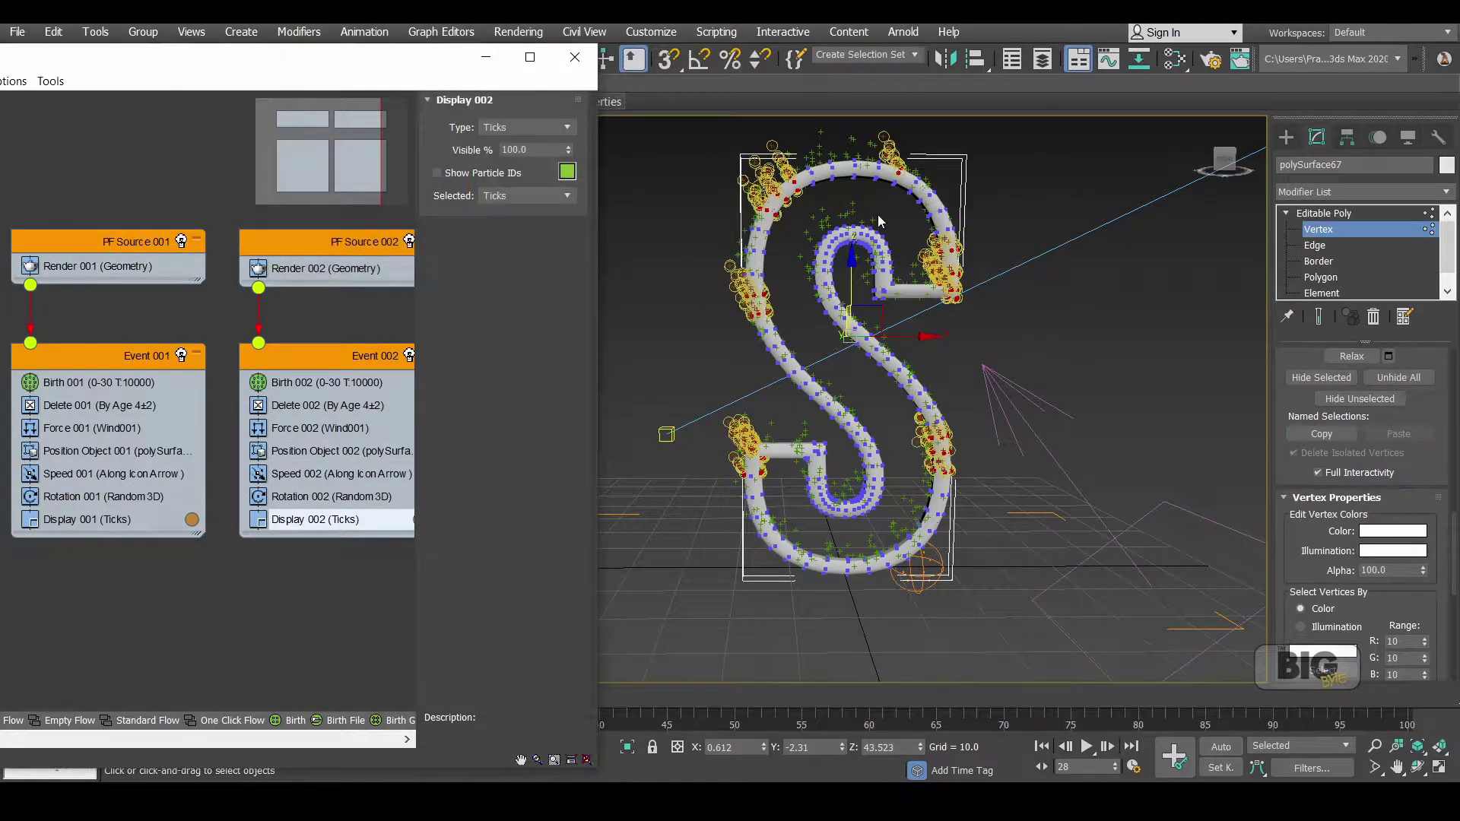
Minimize Particle View and scrub the timeline to frame 21 to preview both particle flows on the S
middle_click_drag(325, 586, 184, 622)
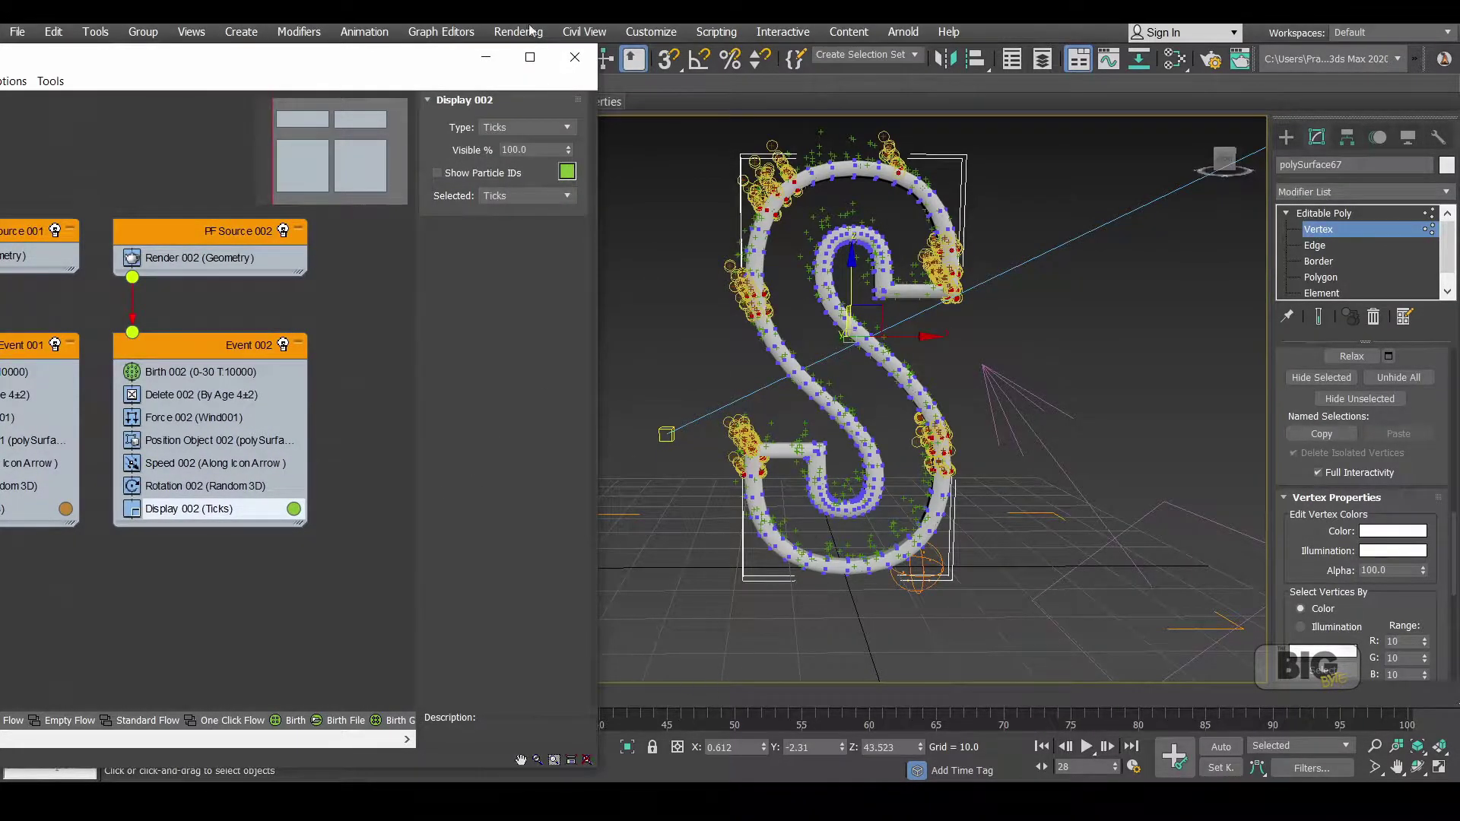
left_click(485, 57)
left_click_drag(125, 700, 368, 701)
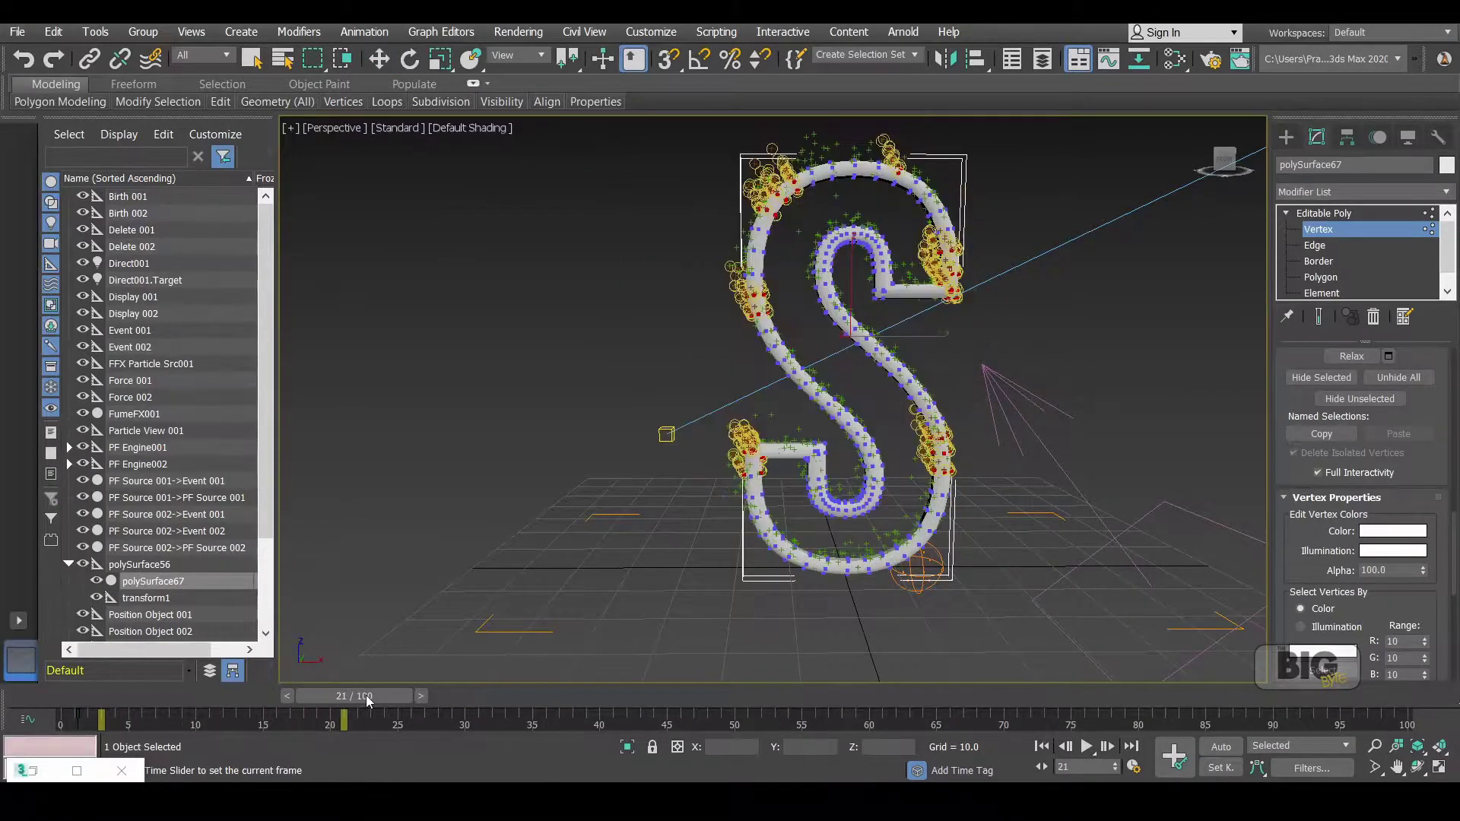
Leave vertex editing on the S mesh and clear the object selection
key("w")
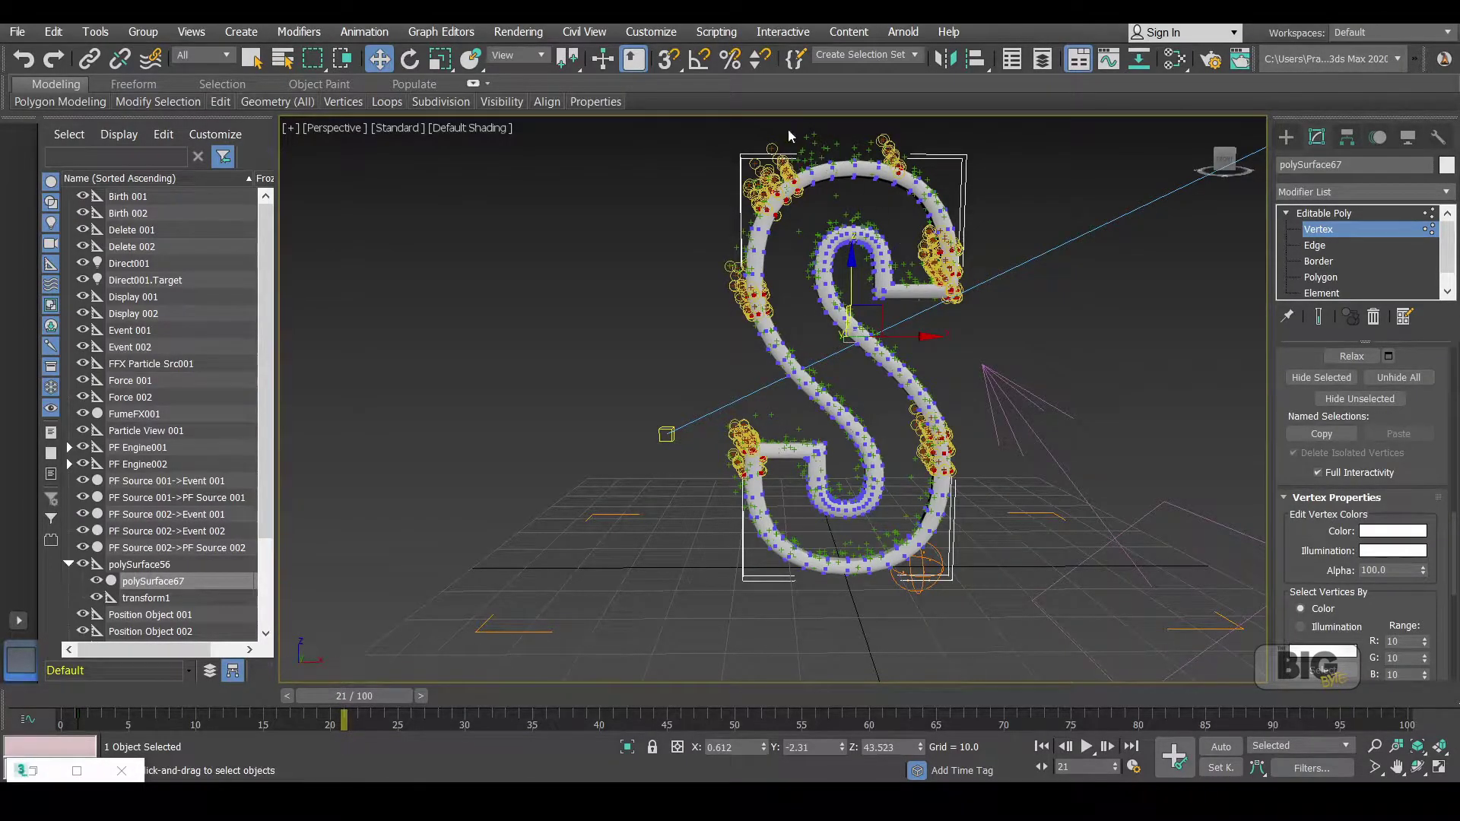
left_click(27, 772)
left_click(30, 774)
left_click(1317, 228)
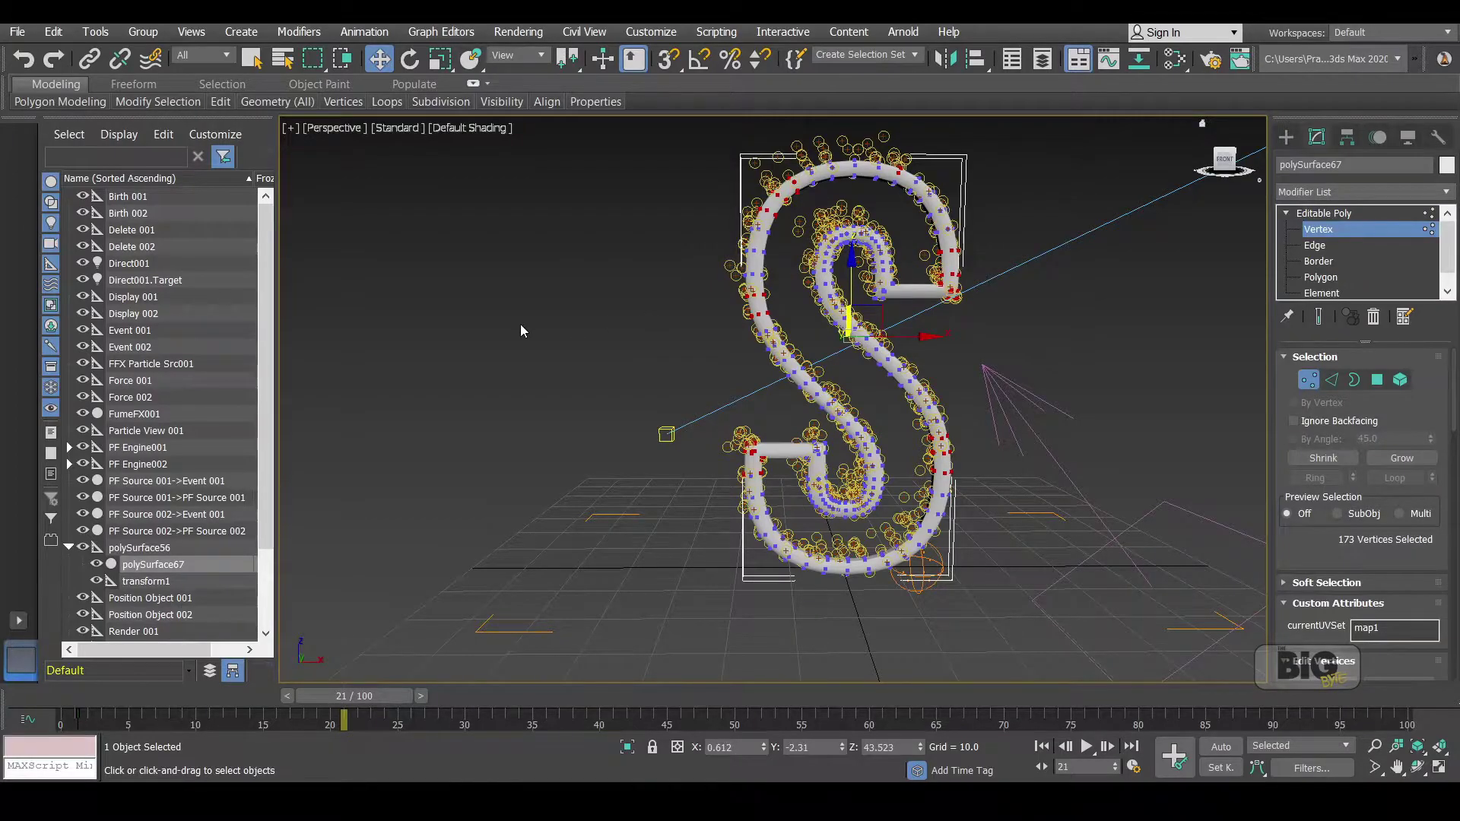
key("1")
left_click(363, 286)
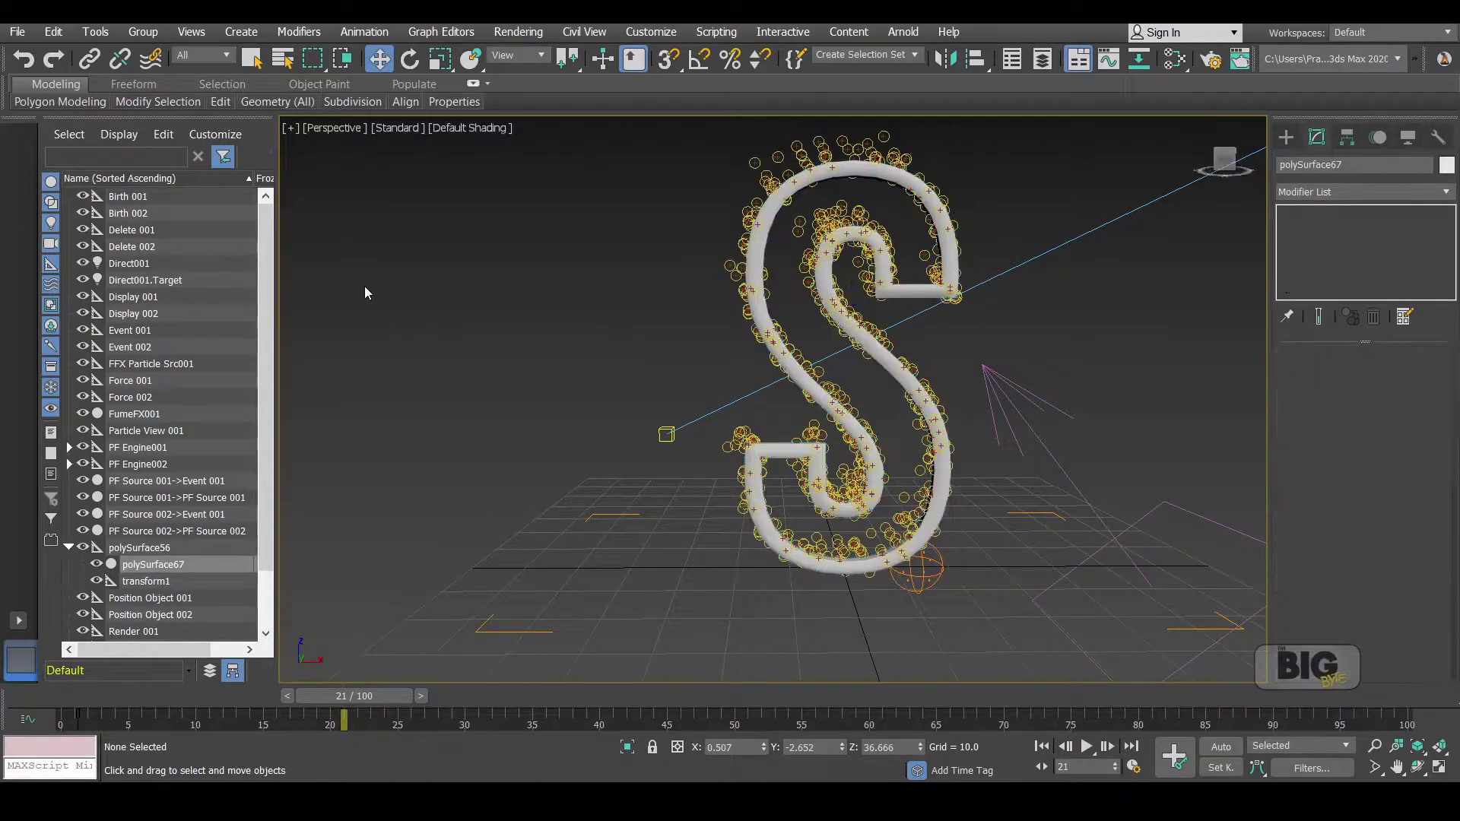
Reopen Particle View and wire PF Source 002 to Event 002
key("6")
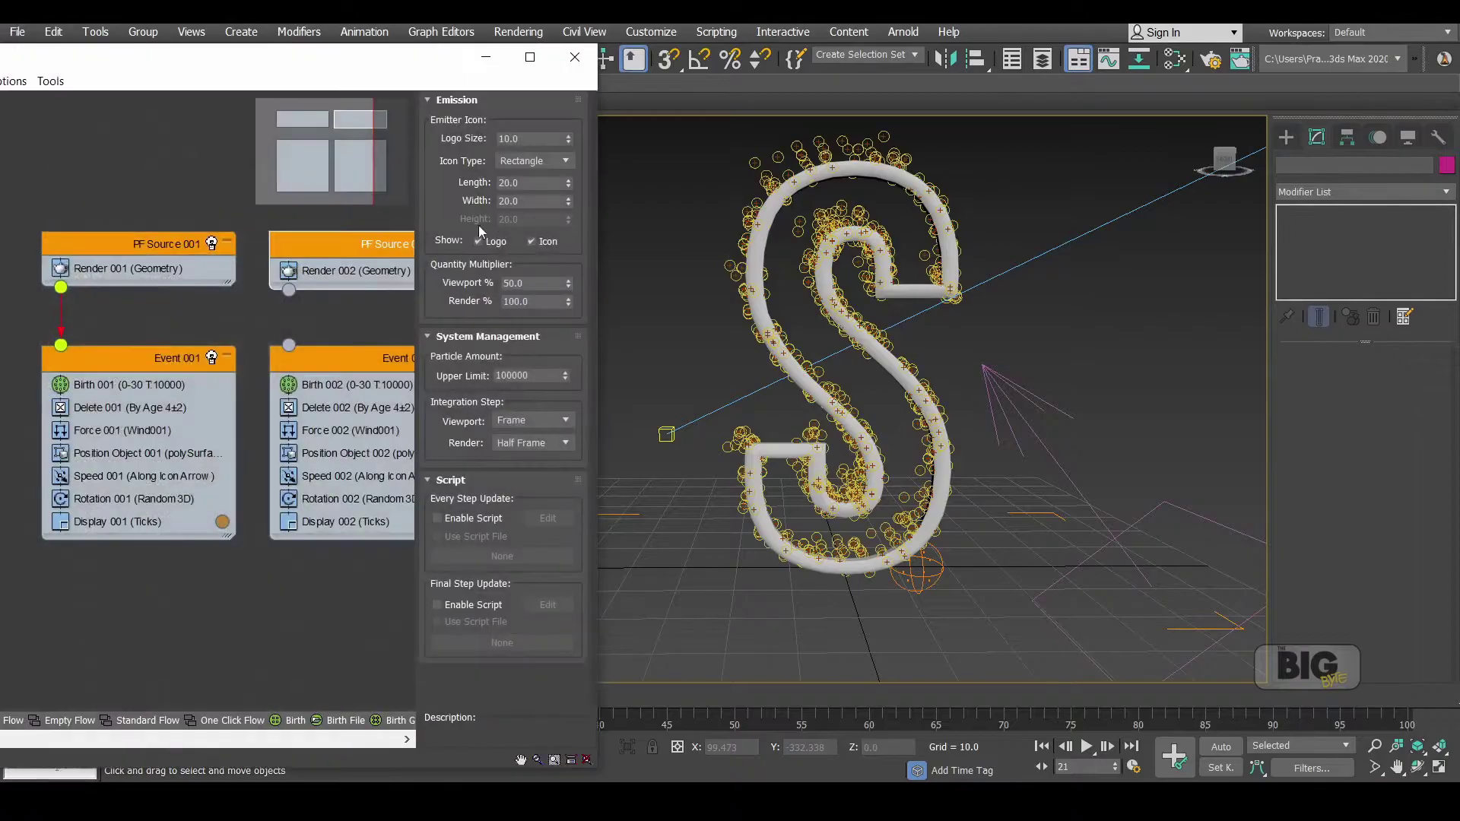
middle_click_drag(349, 328, 221, 343)
left_click_drag(160, 302, 162, 356)
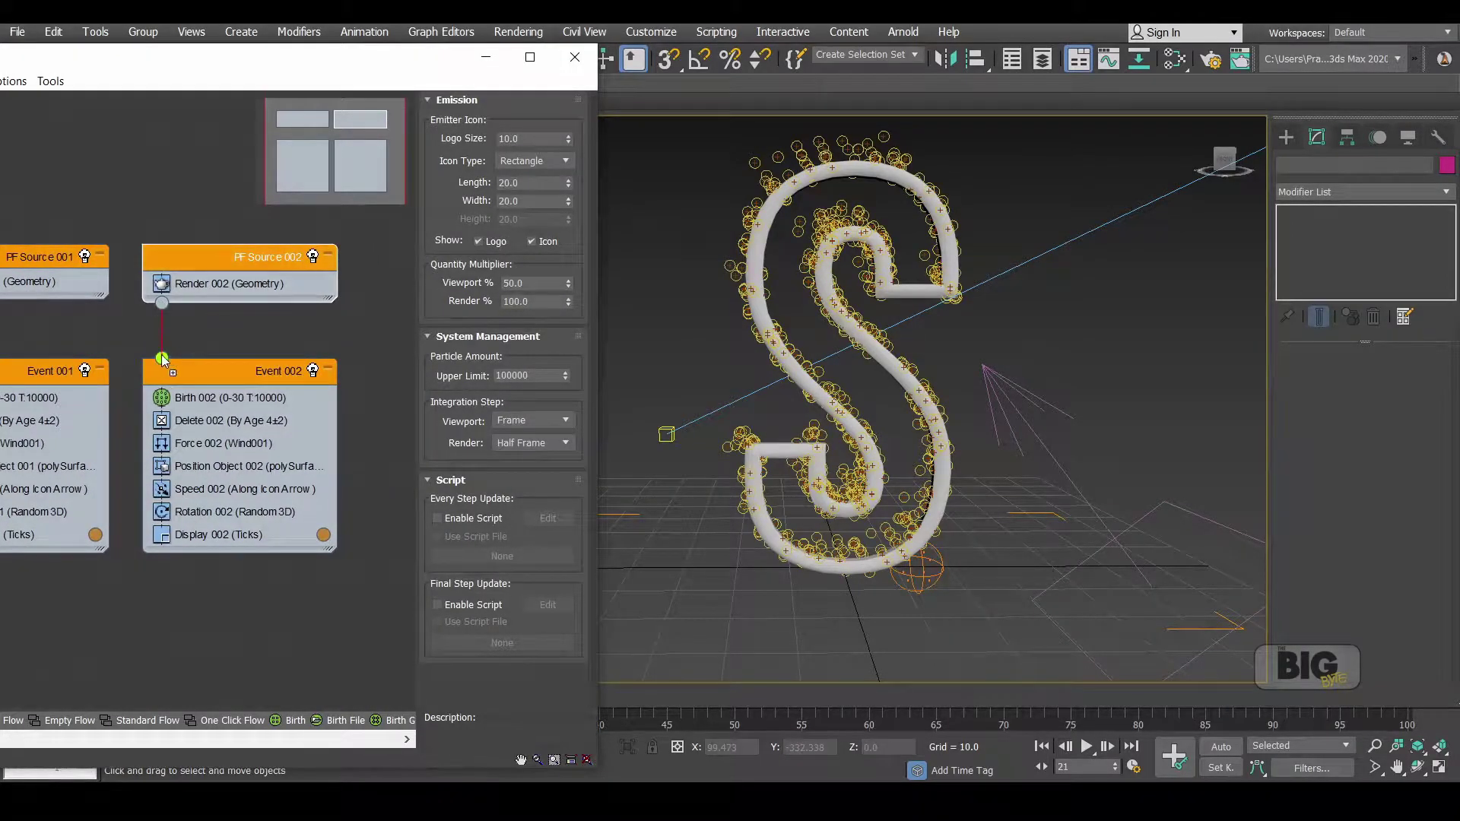
middle_click_drag(245, 344, 125, 321)
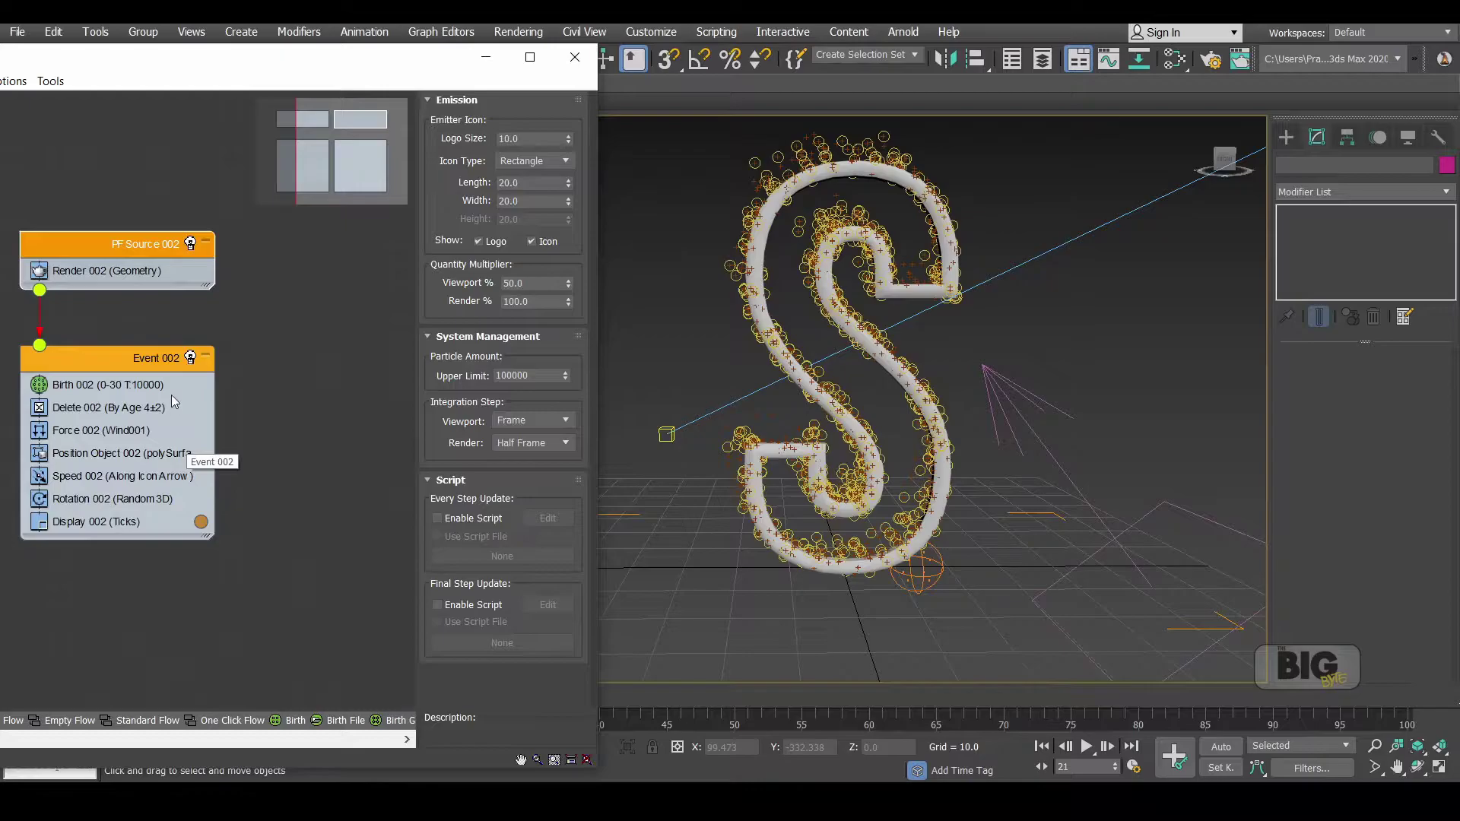
Check the emission location setting of Position Object 001 in Event 001
middle_click_drag(172, 399, 394, 395)
left_click(103, 453)
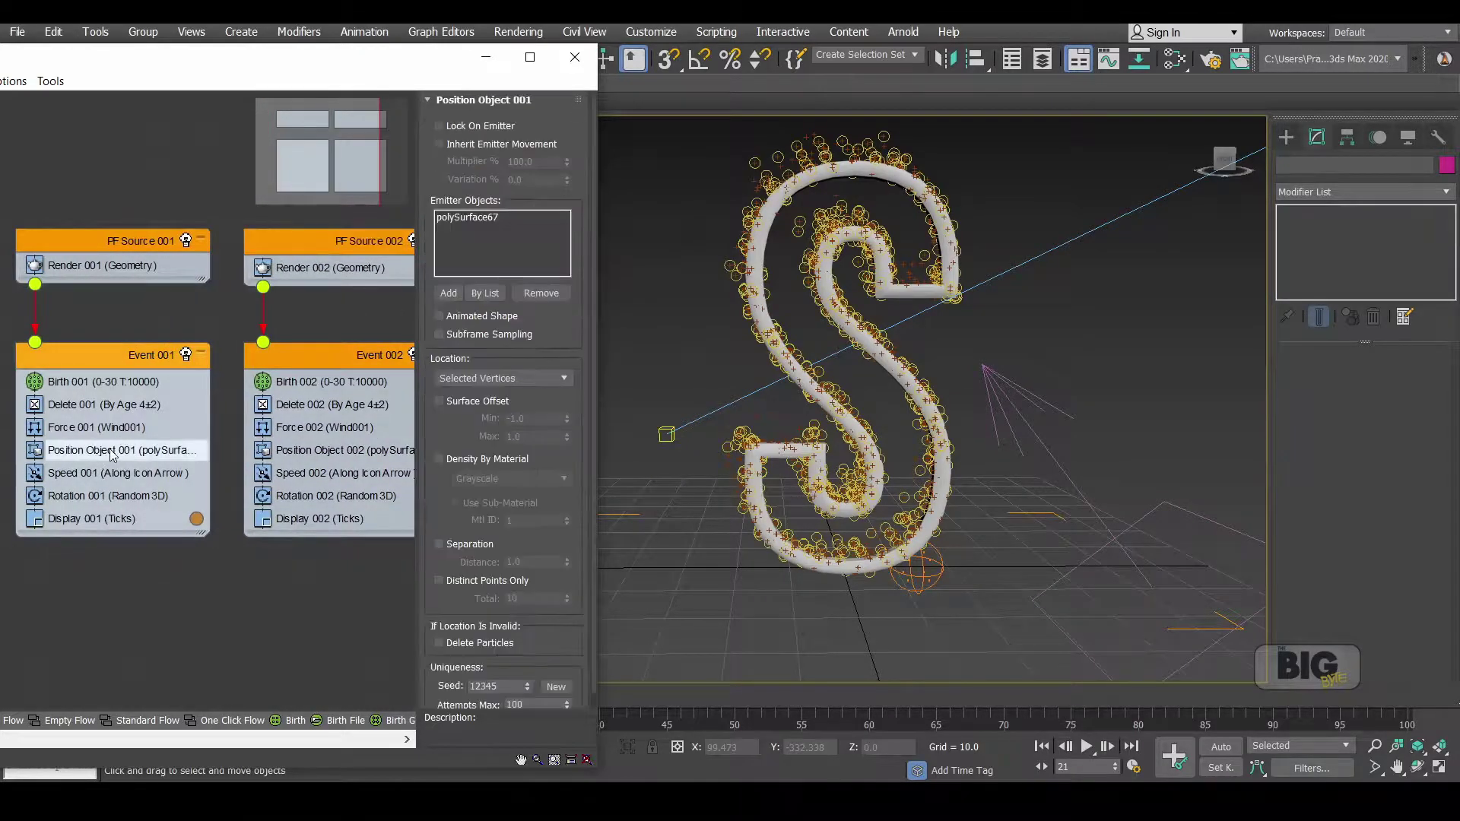
left_click(491, 378)
left_click(491, 380)
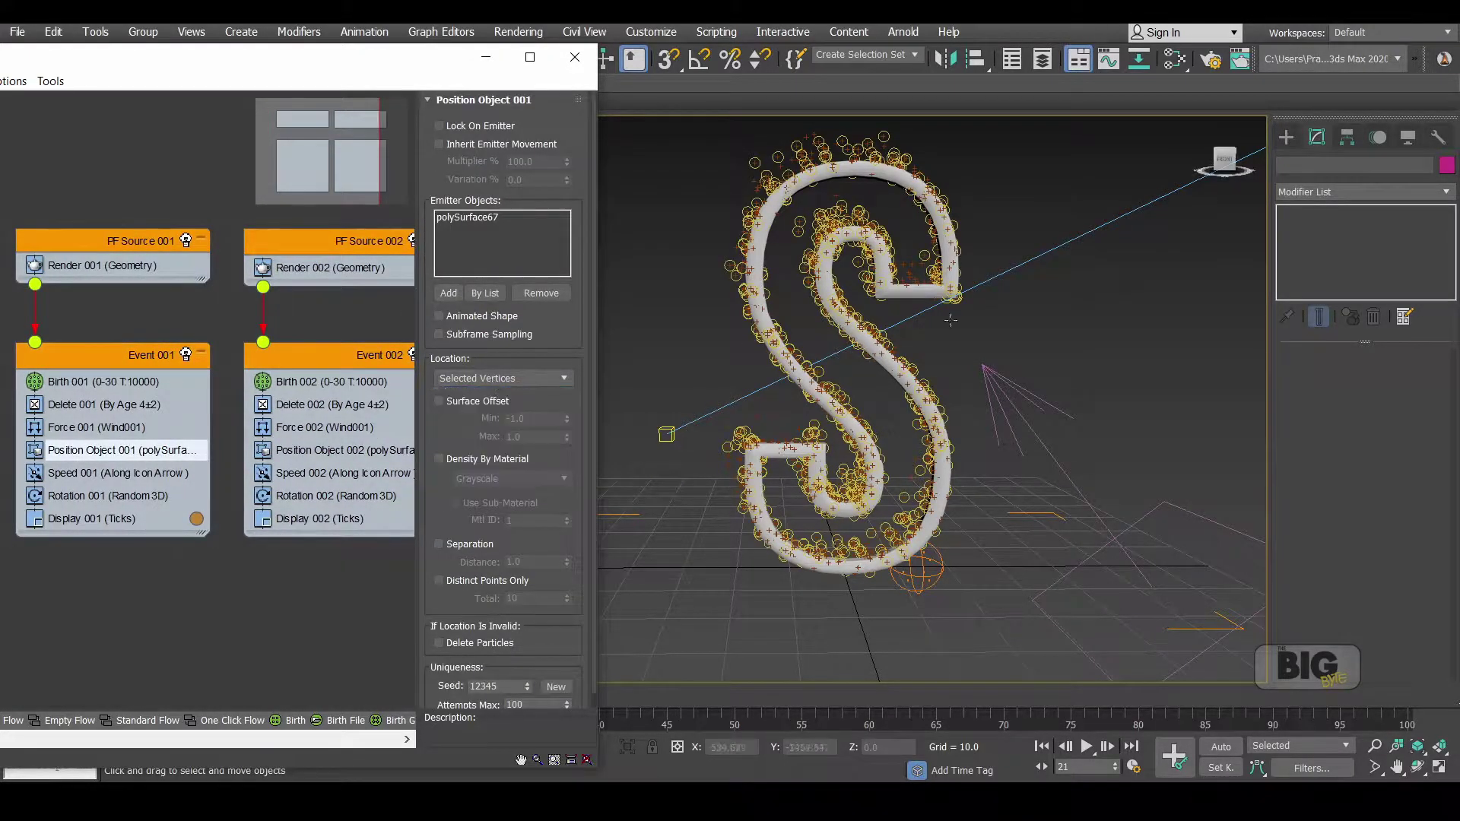
Select the S mesh's vertices at its lower-left end, lower inner curve and lower-right curve
left_click(902, 378)
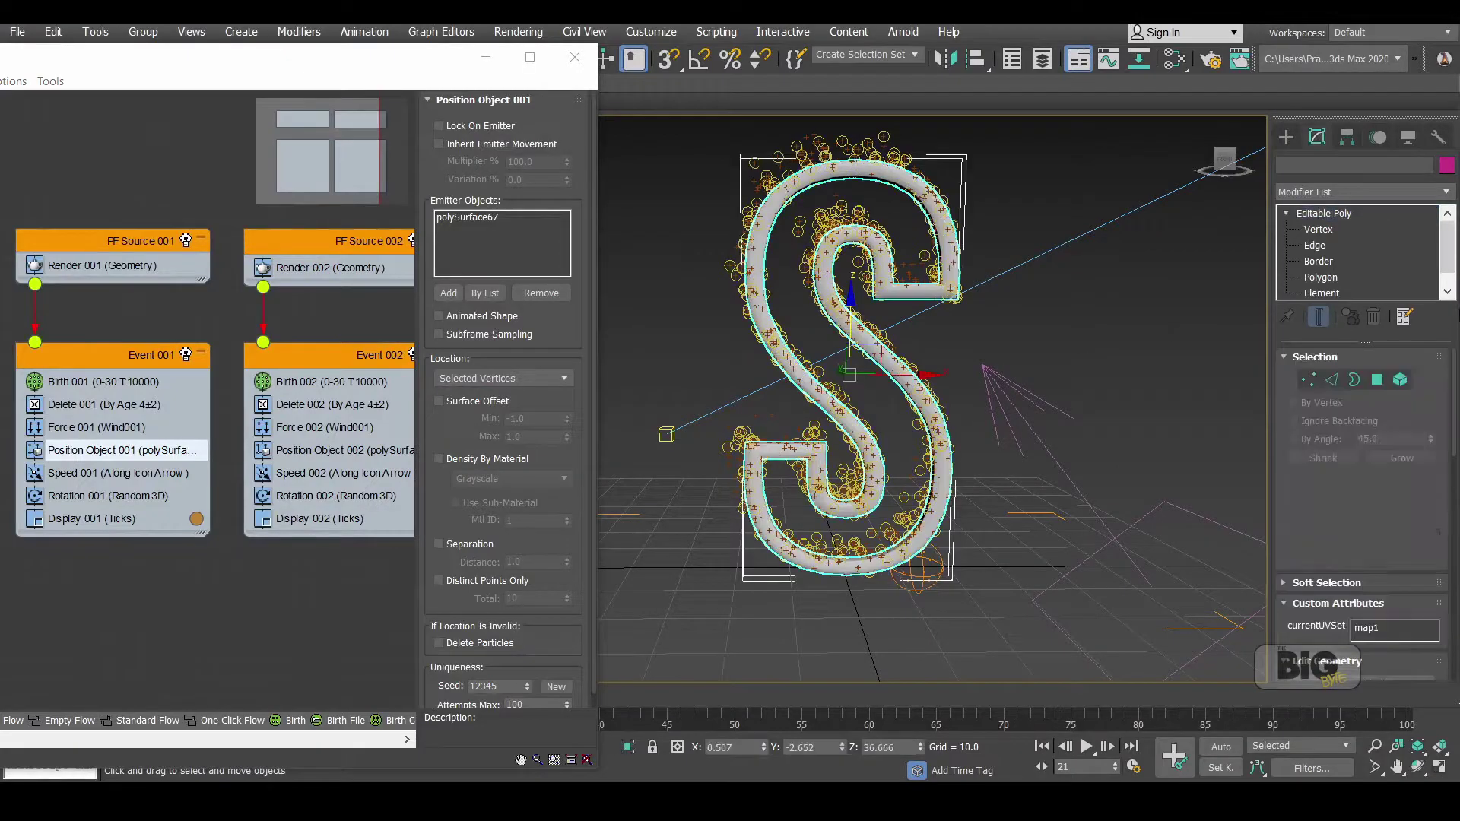
left_click(1352, 228)
mouse_move(1024, 368)
middle_mouse_down("alt")
mouse_move(984, 367)
mouse_move(960, 426)
mouse_move(1024, 376)
mouse_move(998, 361)
middle_mouse_up("alt")
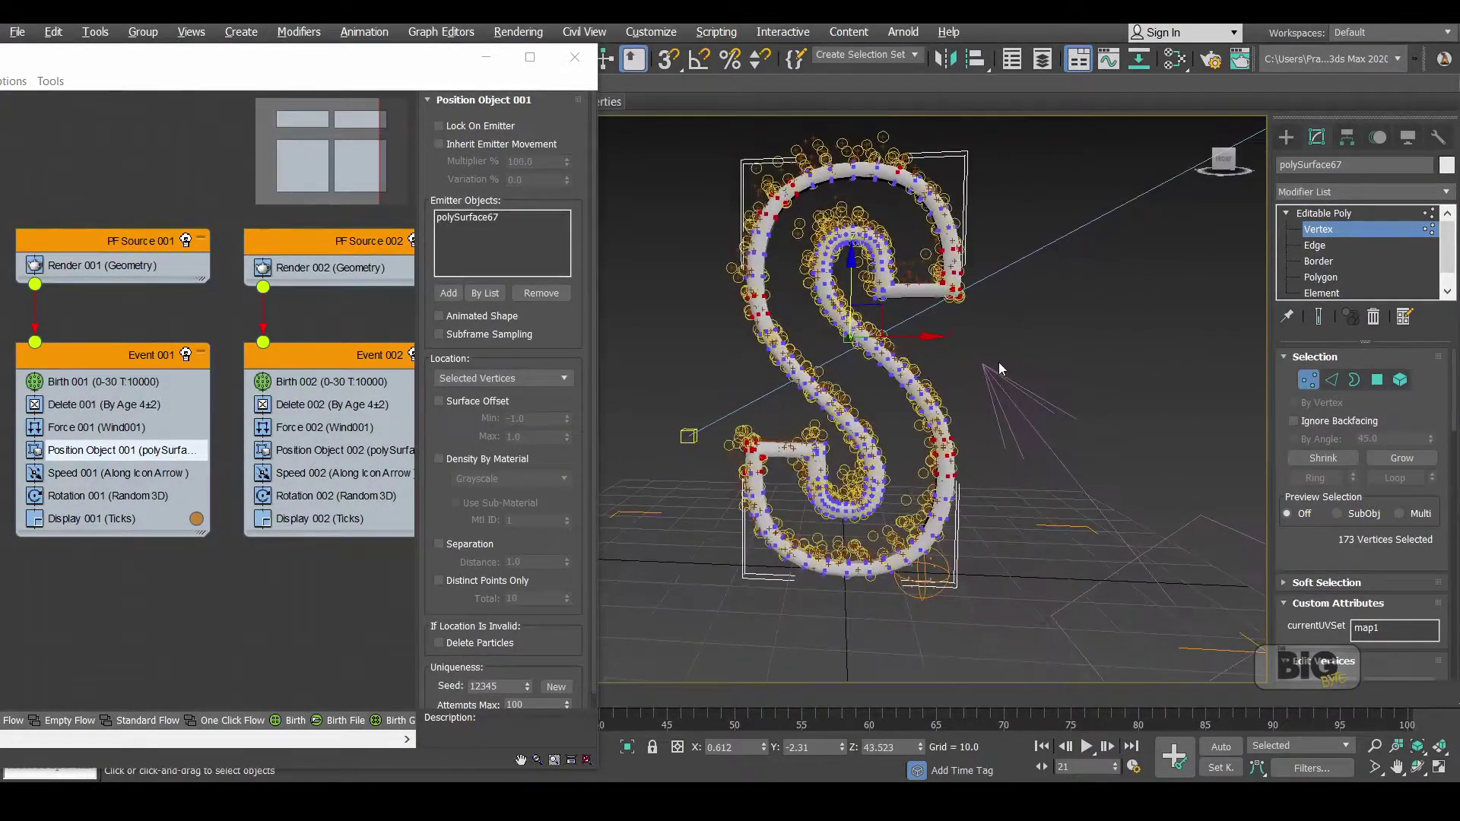
mouse_move(864, 406)
middle_mouse_down("alt")
mouse_move(891, 405)
mouse_move(869, 399)
middle_mouse_up("alt")
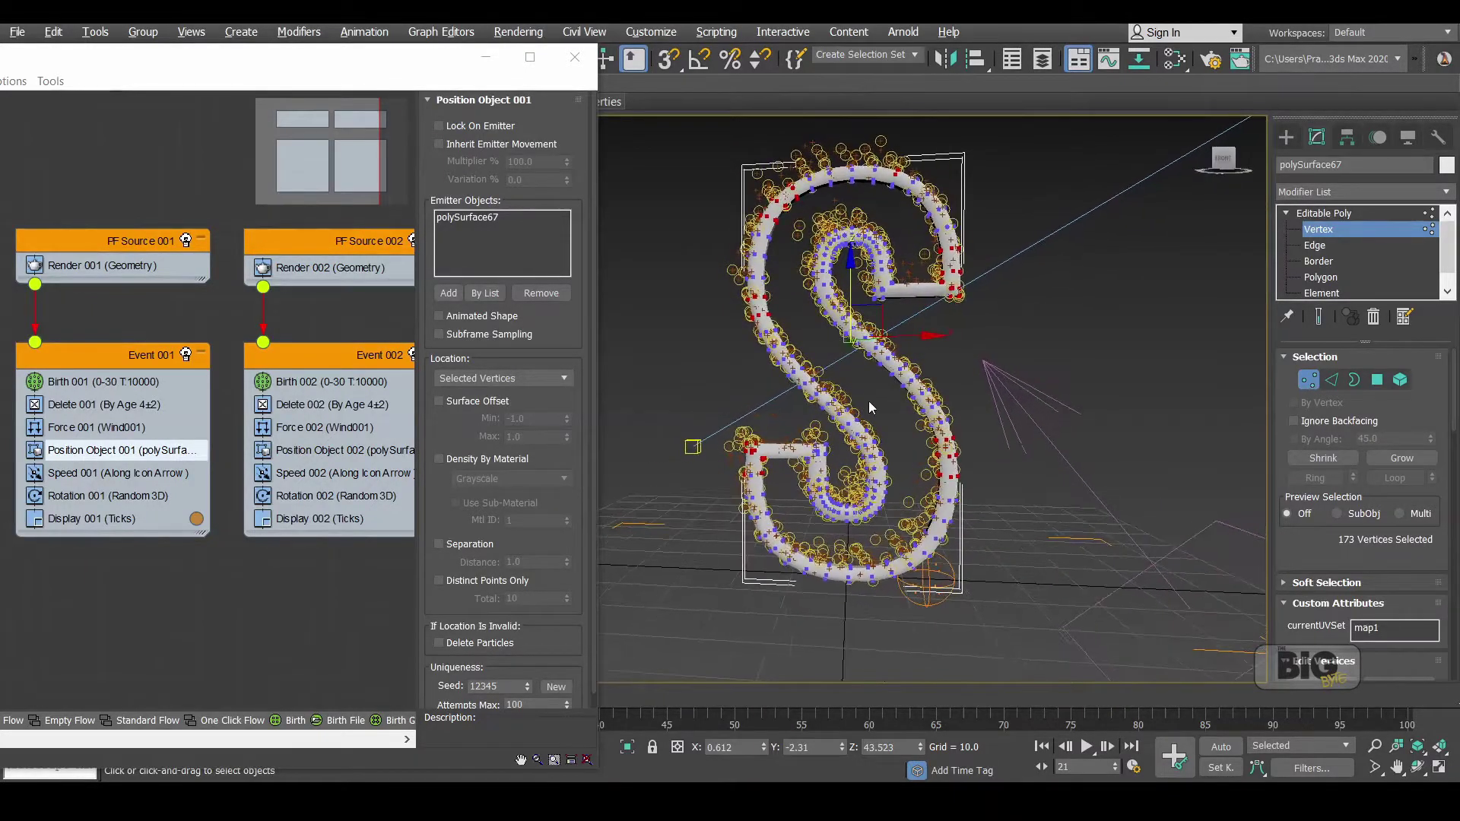
left_click_drag(689, 393, 771, 487)
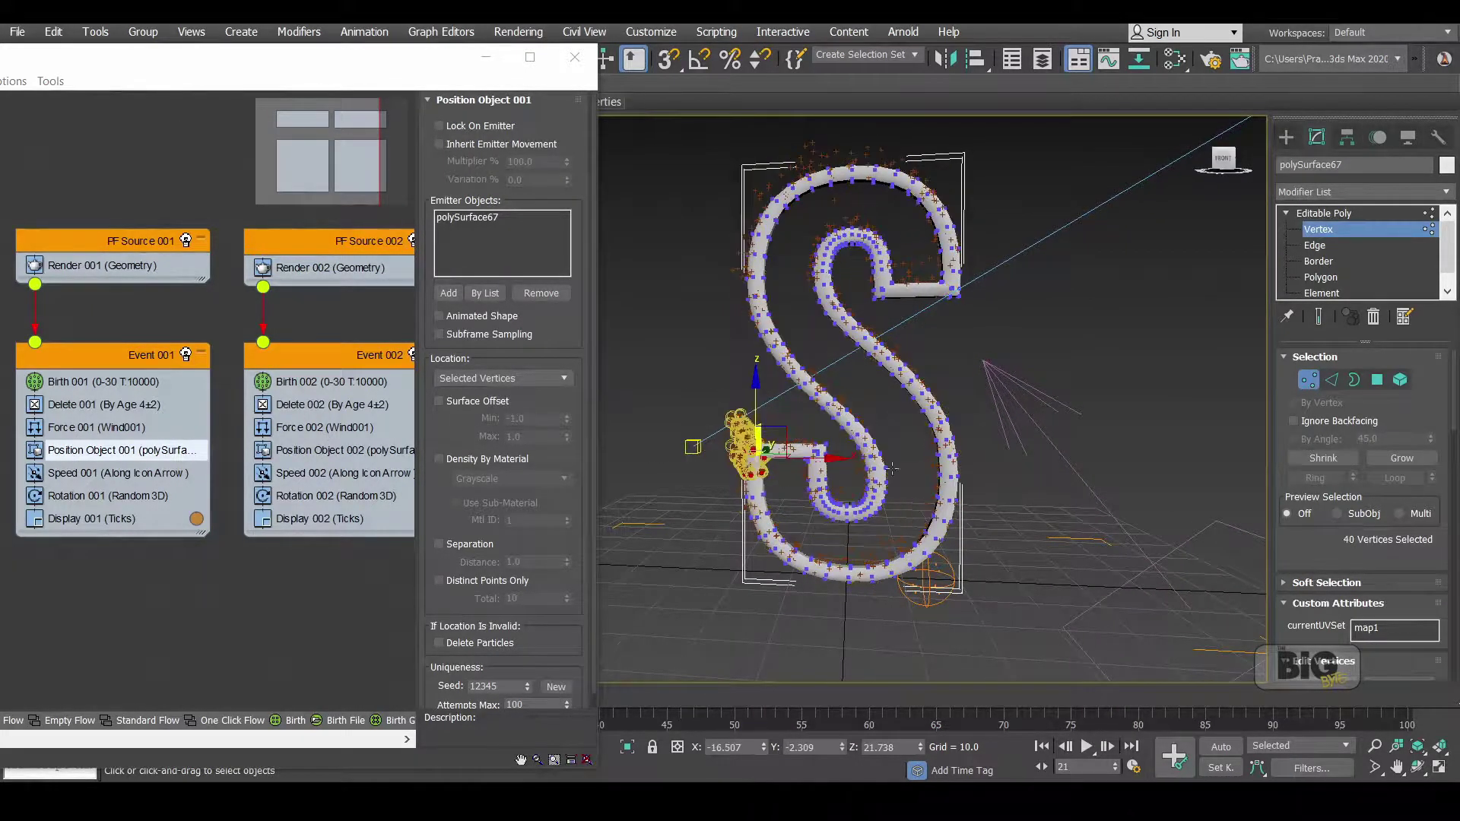
left_click_drag(862, 493, 845, 426, "ctrl")
left_click_drag(1006, 428, 916, 495, "ctrl")
Add vertex groups at the S's upper-left side, top curve and upper-right end to the selection, and leave vertex editing
left_click_drag(721, 219, 775, 262, "ctrl")
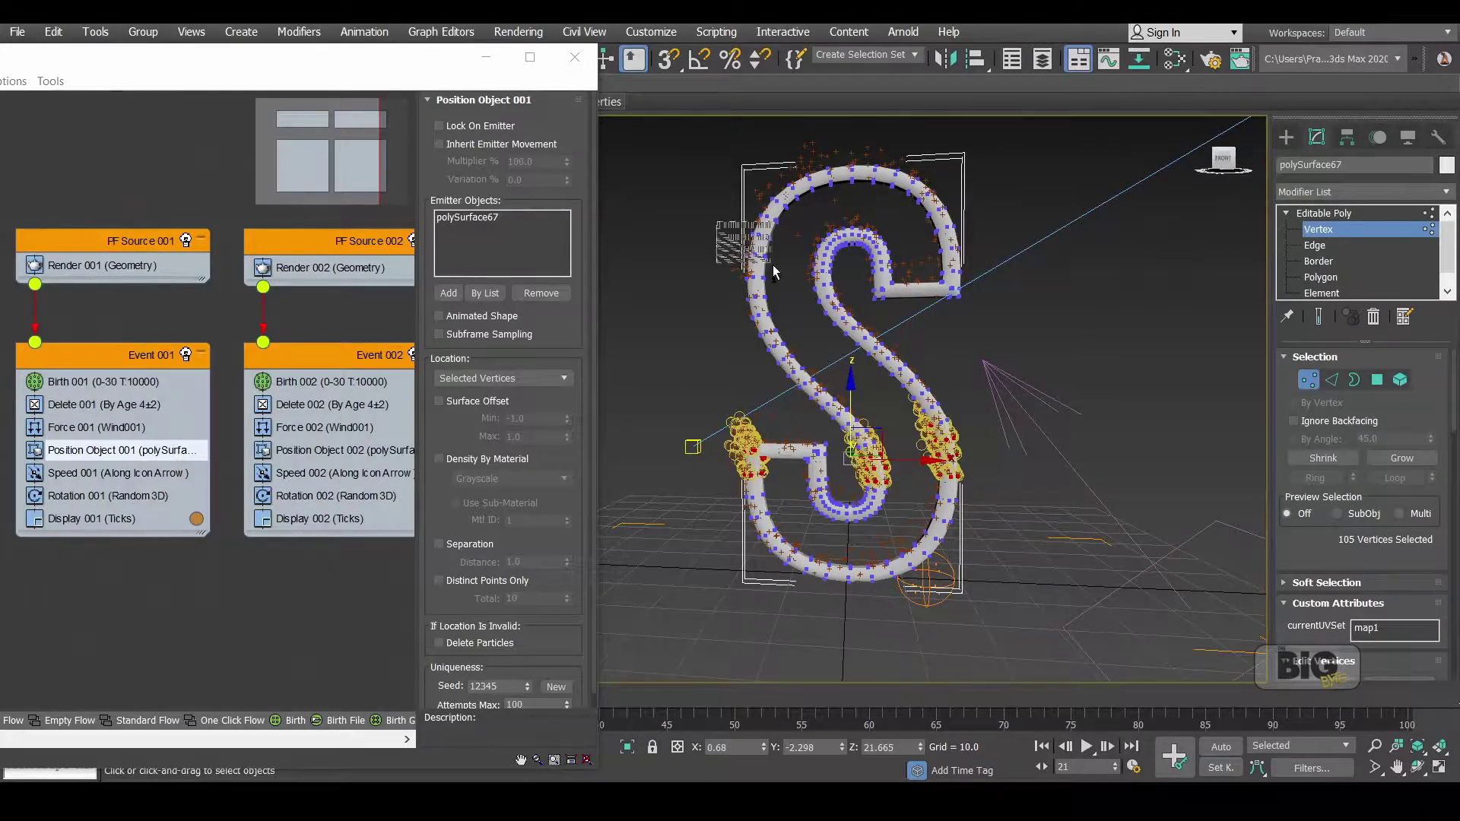
left_click_drag(934, 155, 879, 195, "ctrl")
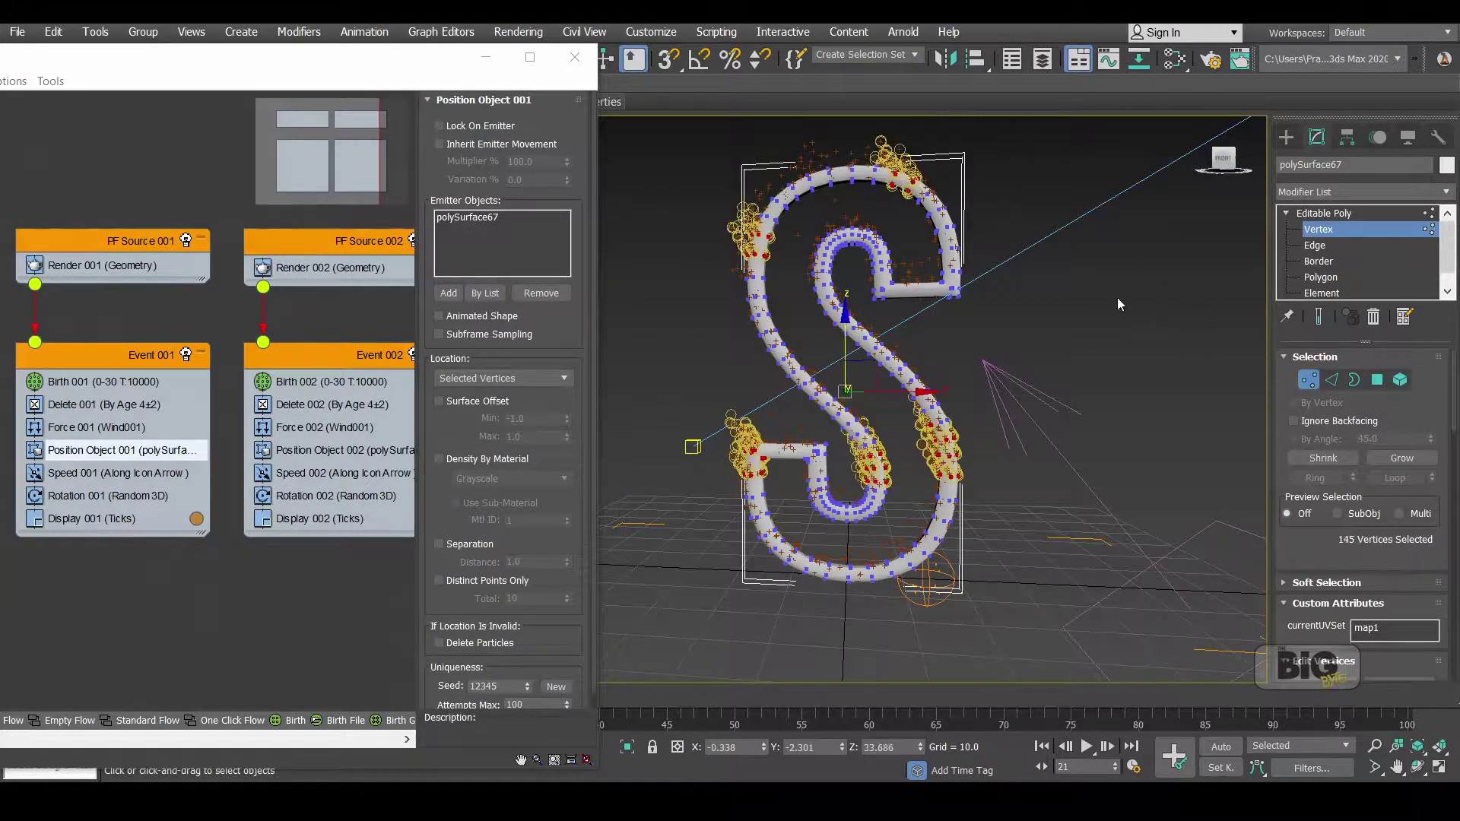
left_click_drag(964, 294, 940, 308, "ctrl")
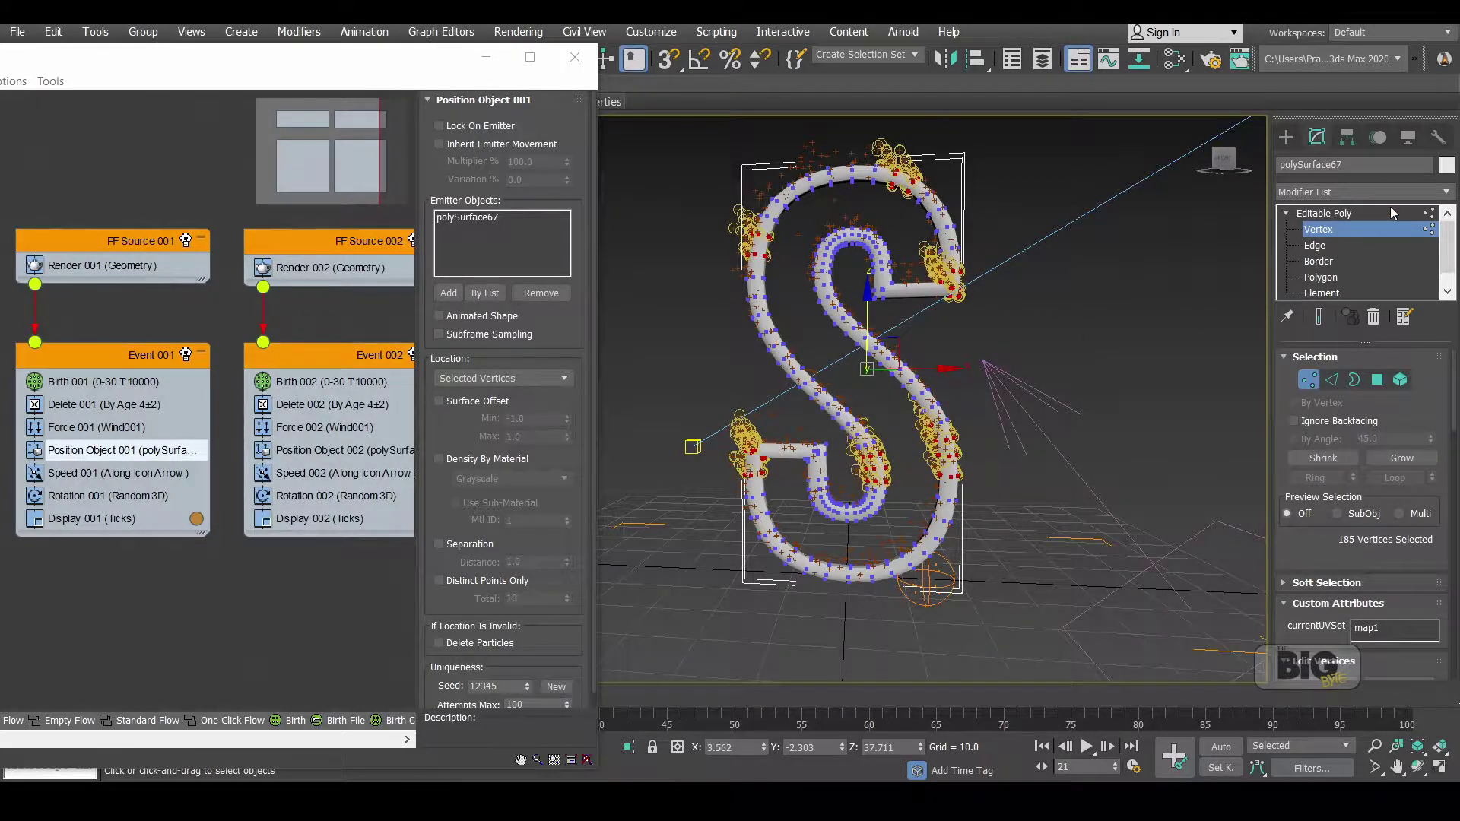
left_click(1351, 215)
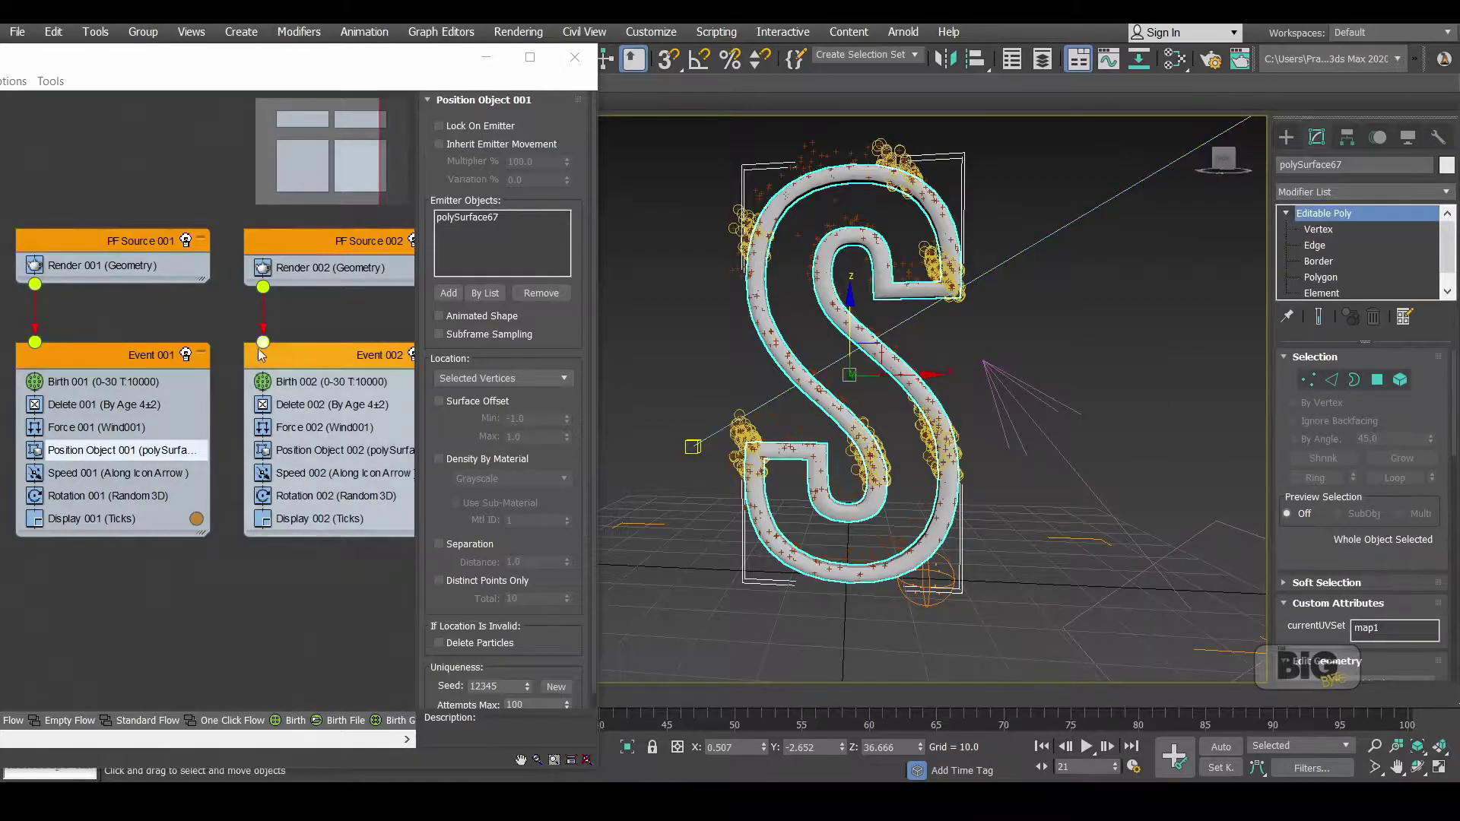
Move Event 002 closer to Event 001 and change the particle display color of Display 002 to green
left_click_drag(307, 349, 289, 348)
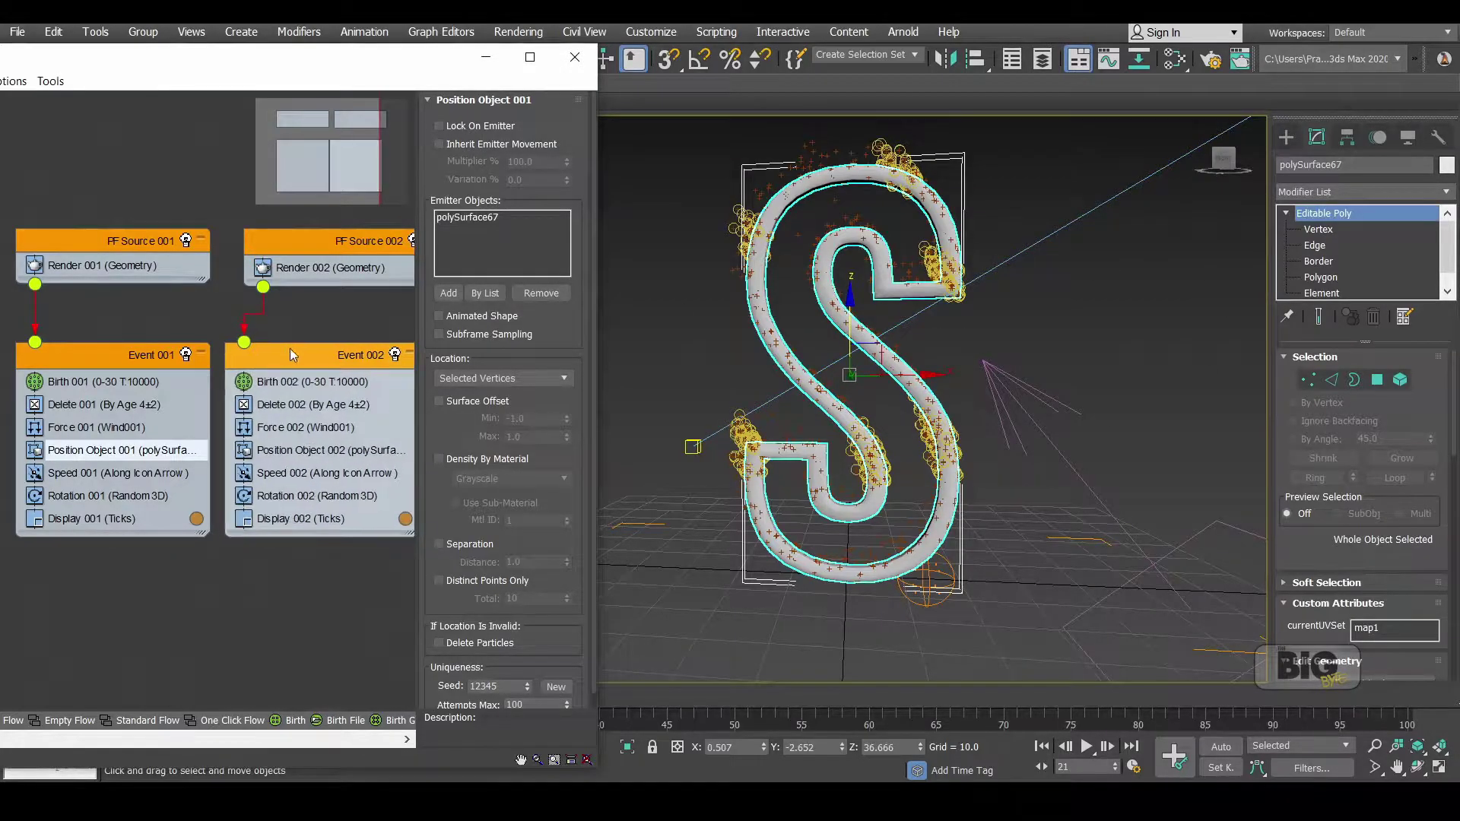
left_click(318, 450)
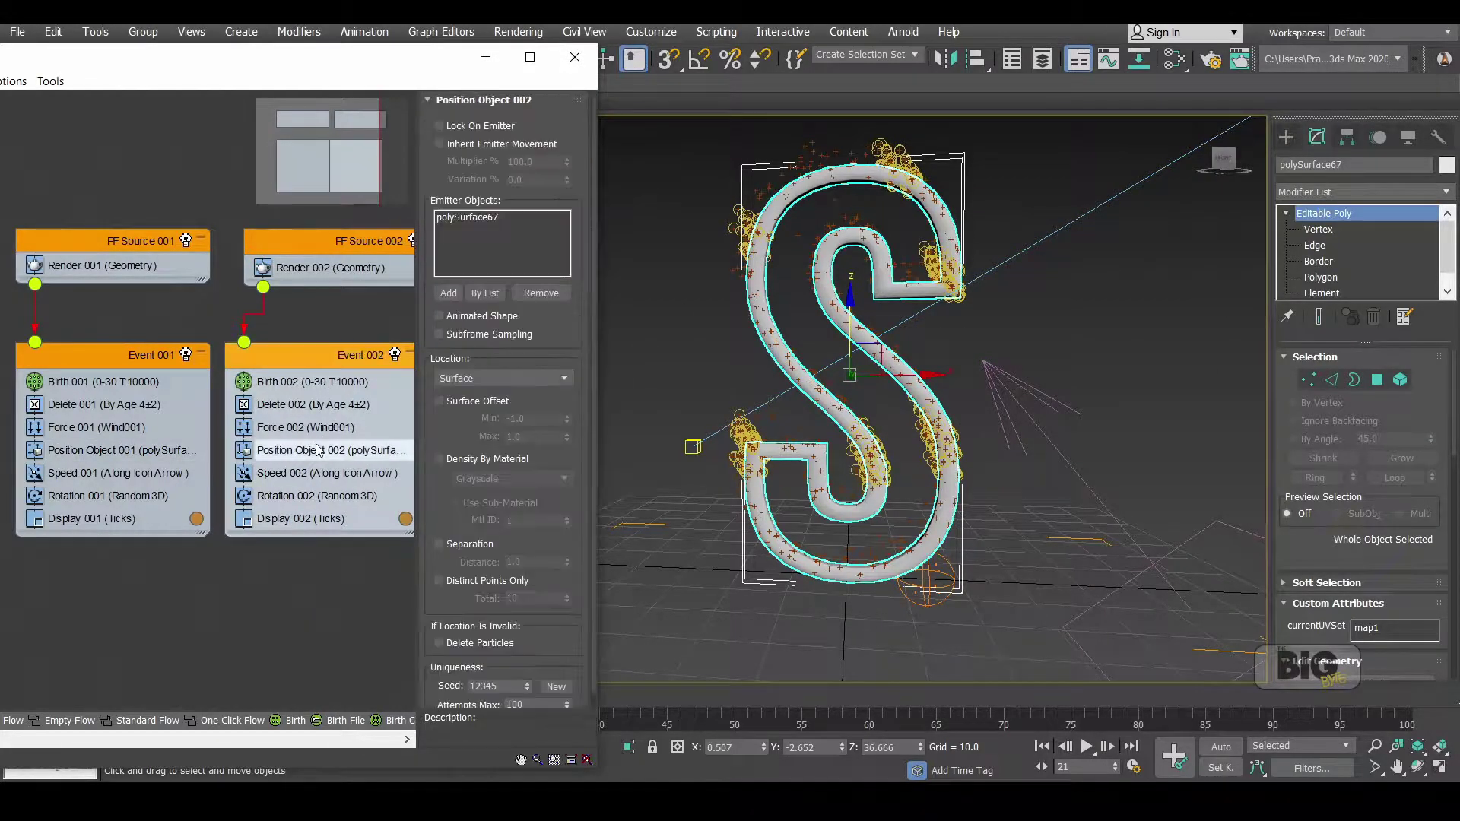
left_click(308, 519)
left_click(569, 173)
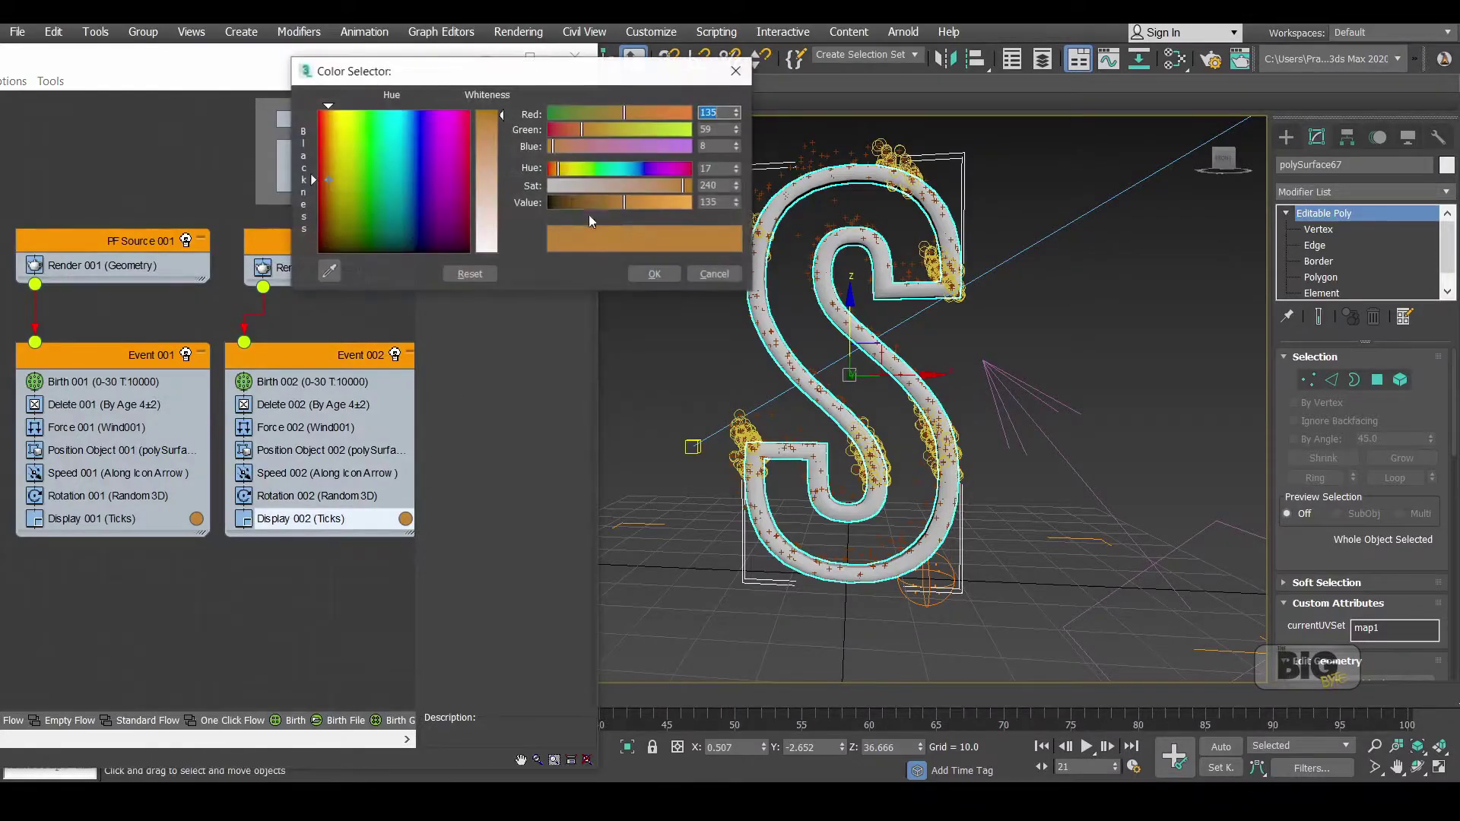
left_click(587, 169)
left_click(658, 274)
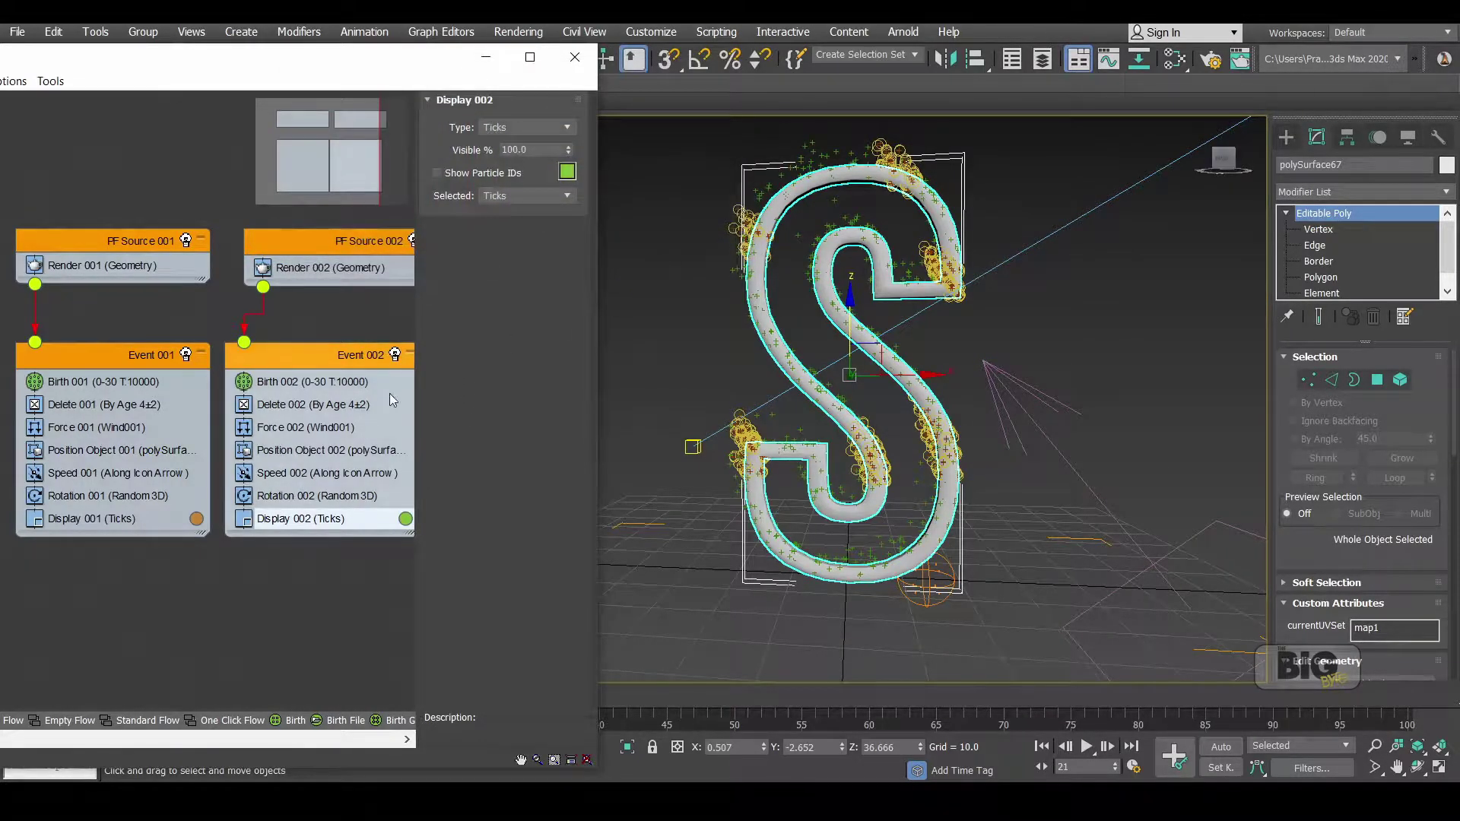
Enable Lock On Emitter for Position Object 002
left_click(361, 450)
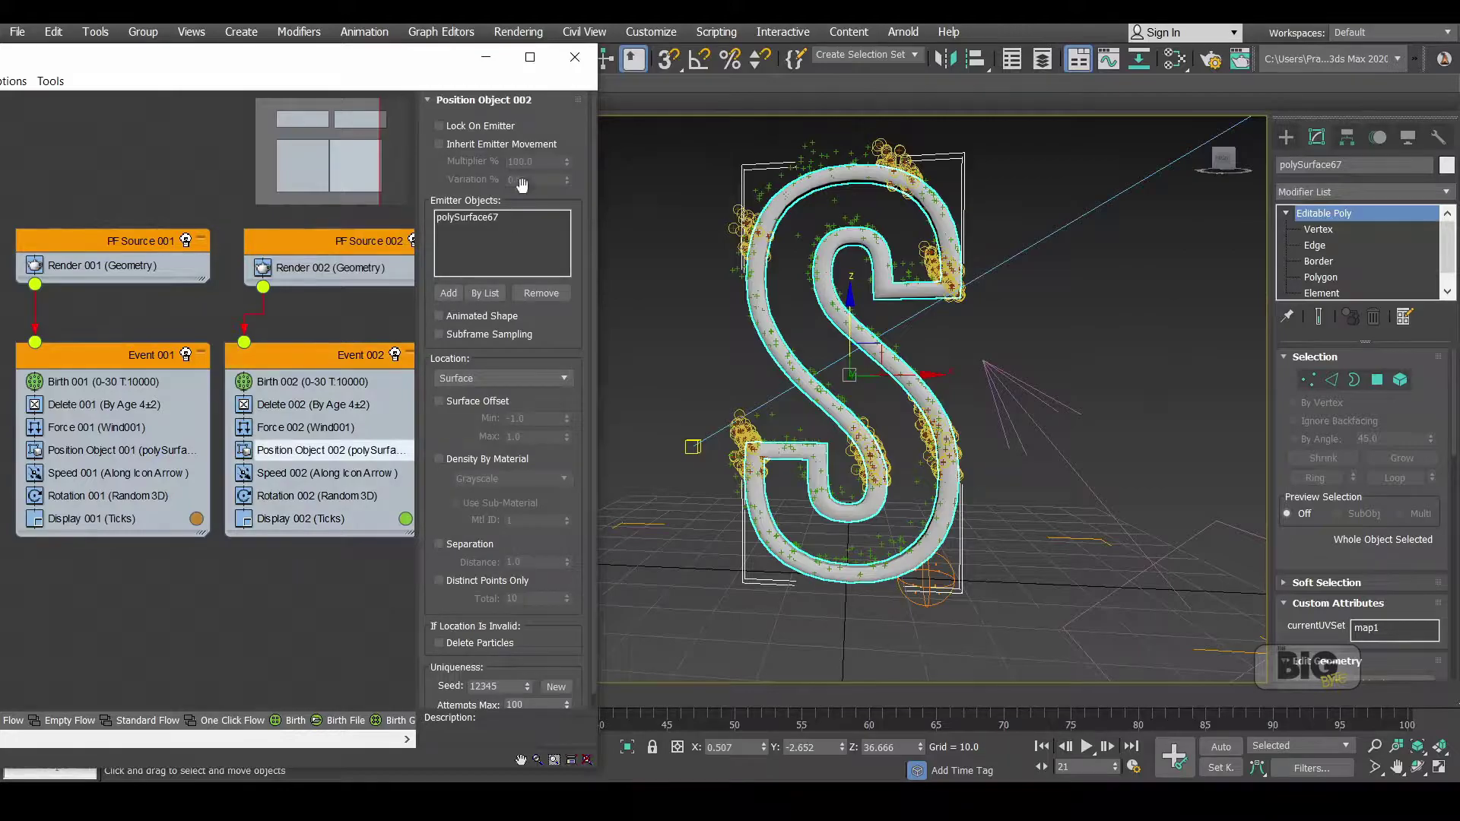
left_click(482, 127)
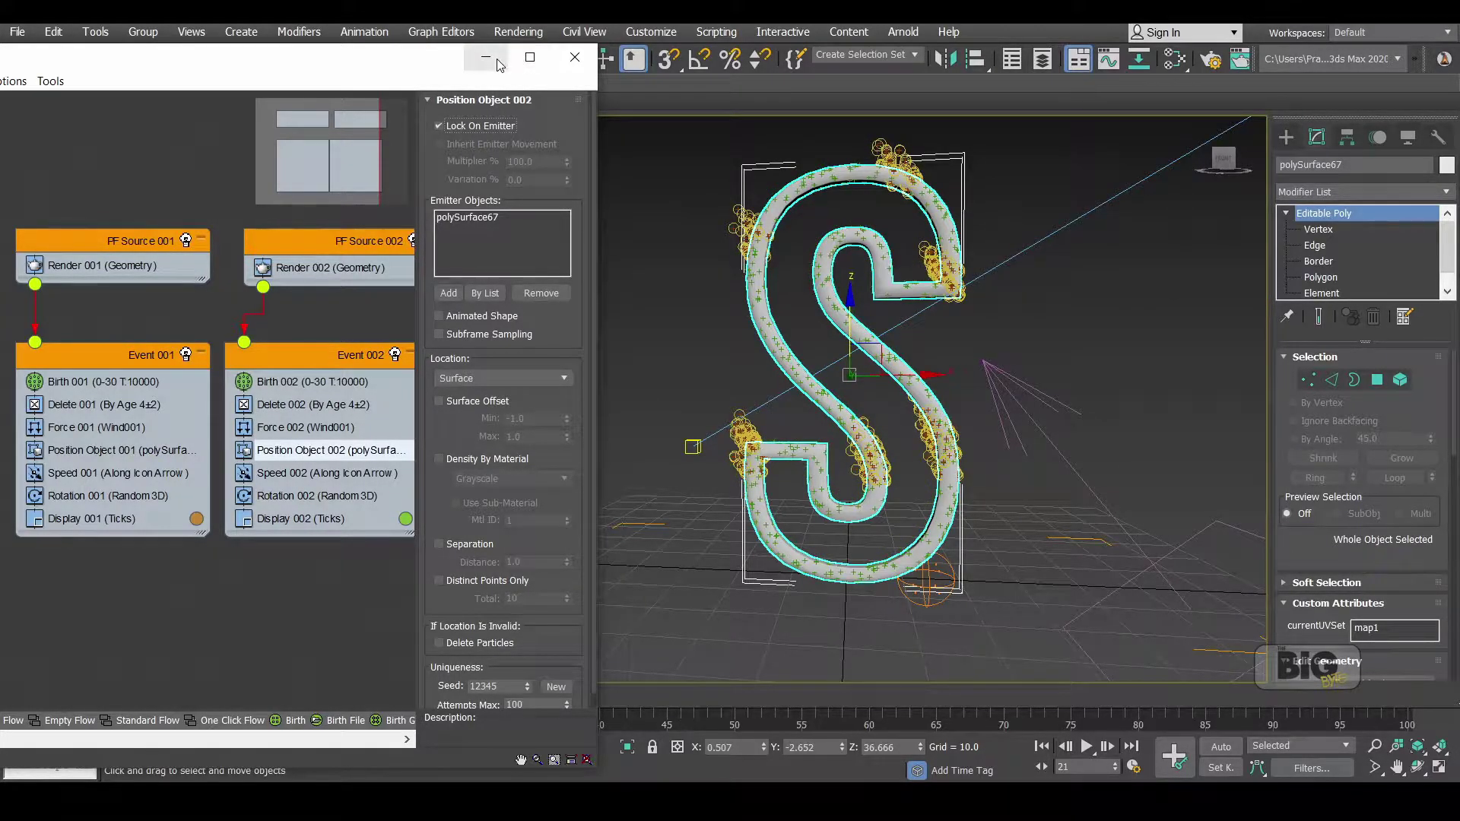
left_click(505, 127)
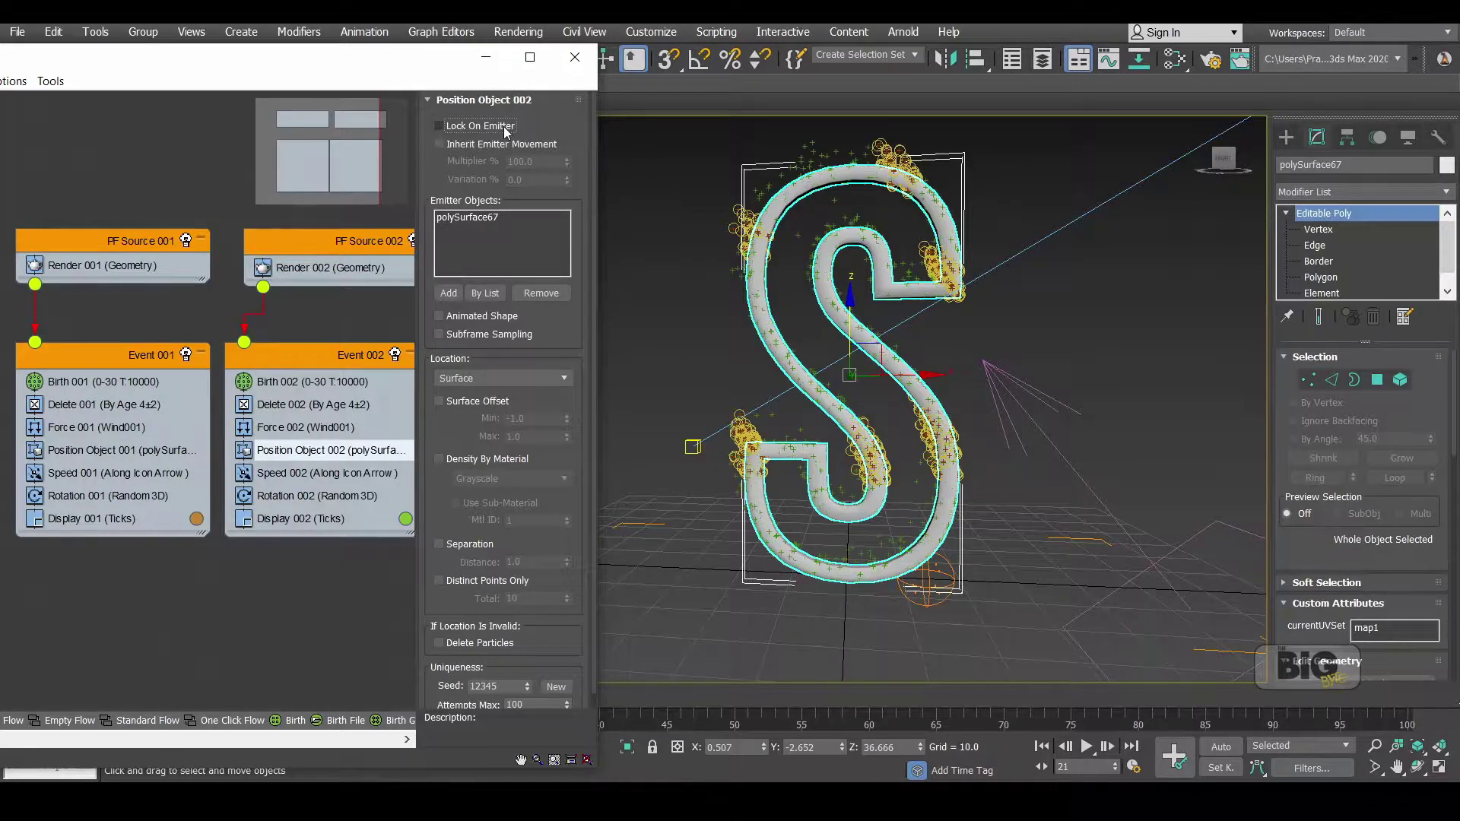
left_click(477, 127)
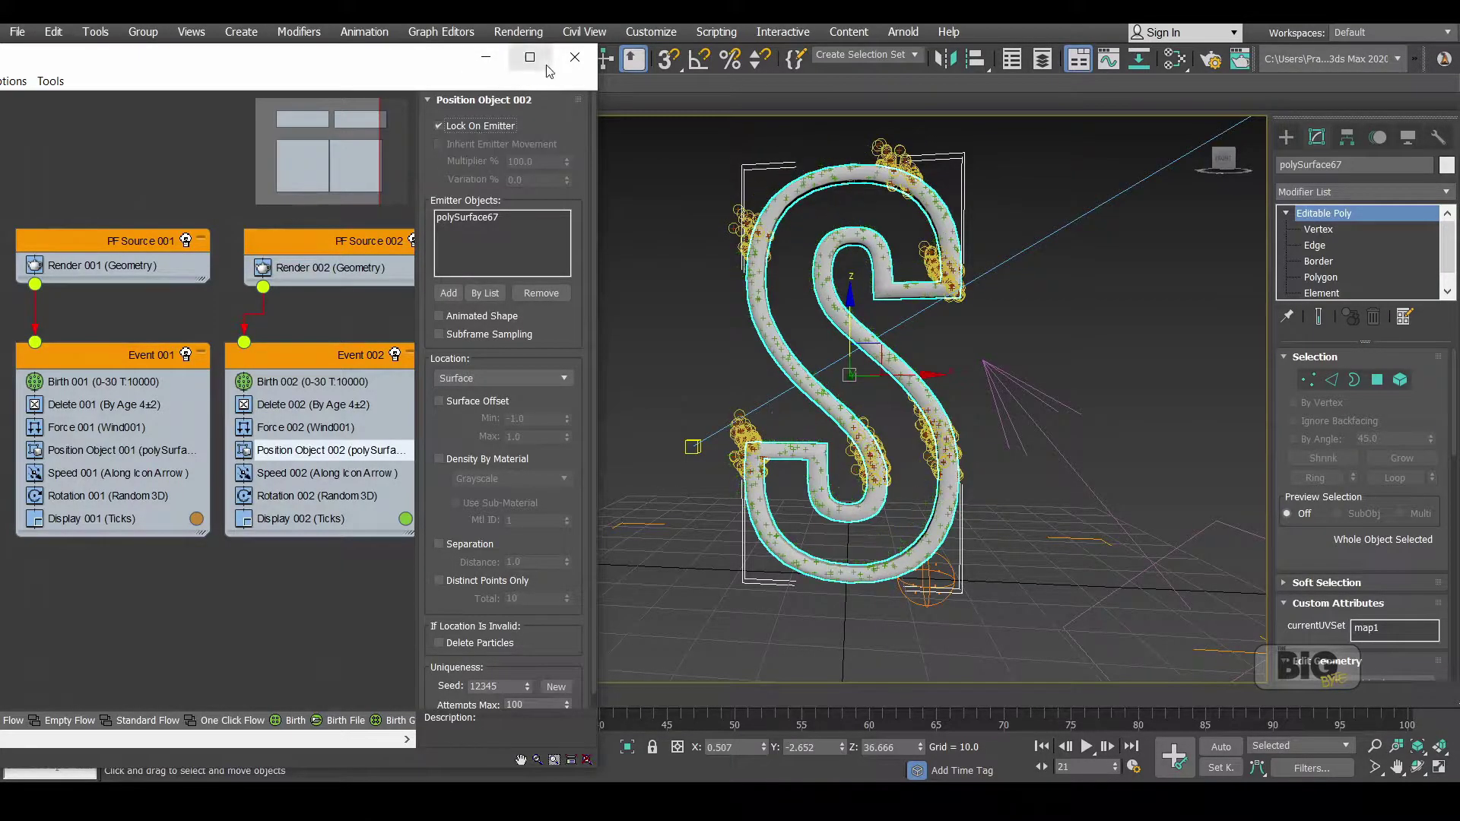
Minimize Particle View and scrub the timeline to frame 31 to preview the locked surface particles
left_click(496, 61)
left_click_drag(85, 690, 485, 663)
key("w")
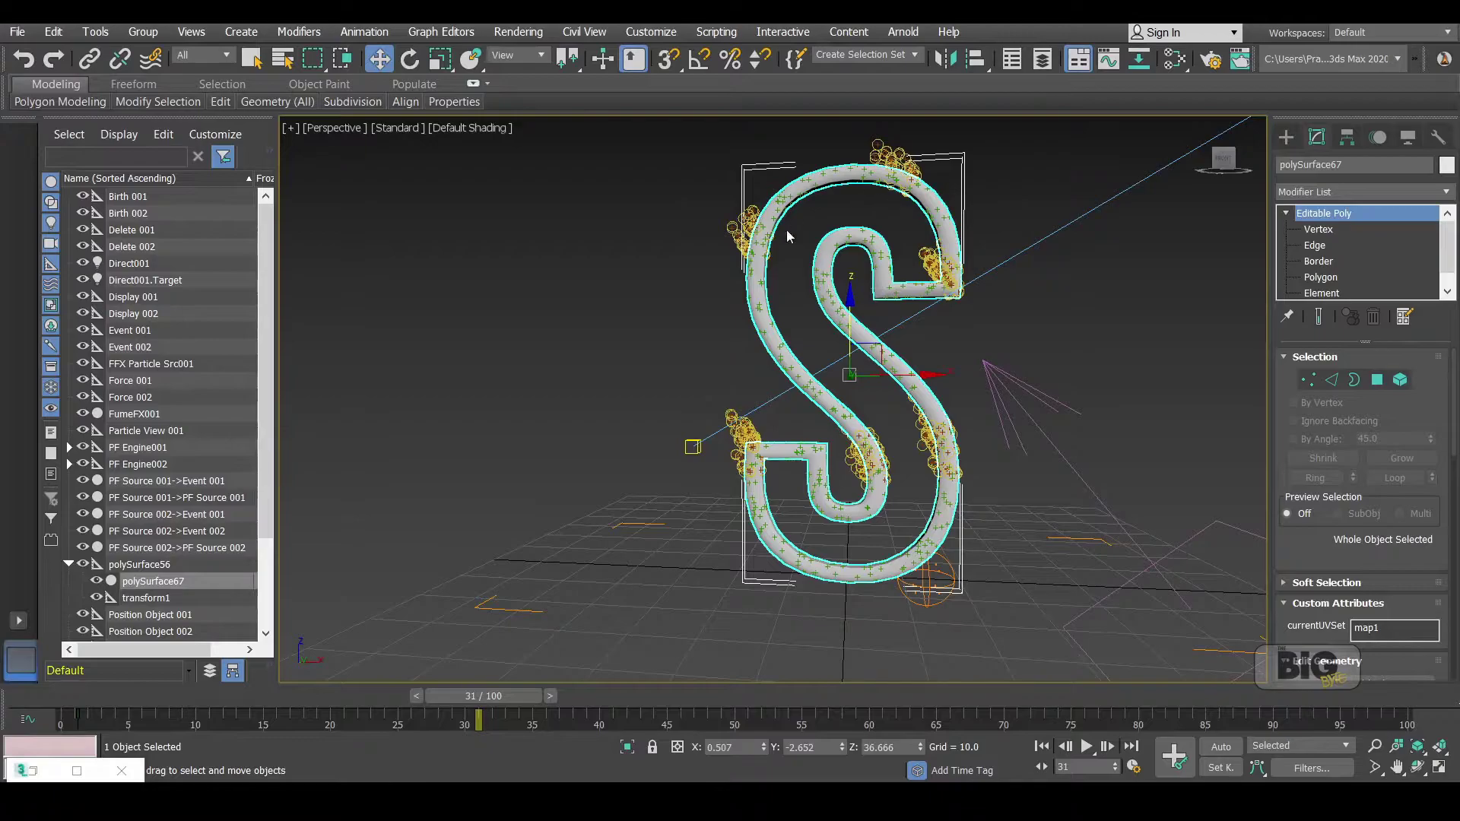
Open the FumeFX001 settings and add PF Source 002->Event 002 to the particles of FFX Particle Src001
left_click(503, 612)
left_click(1297, 388)
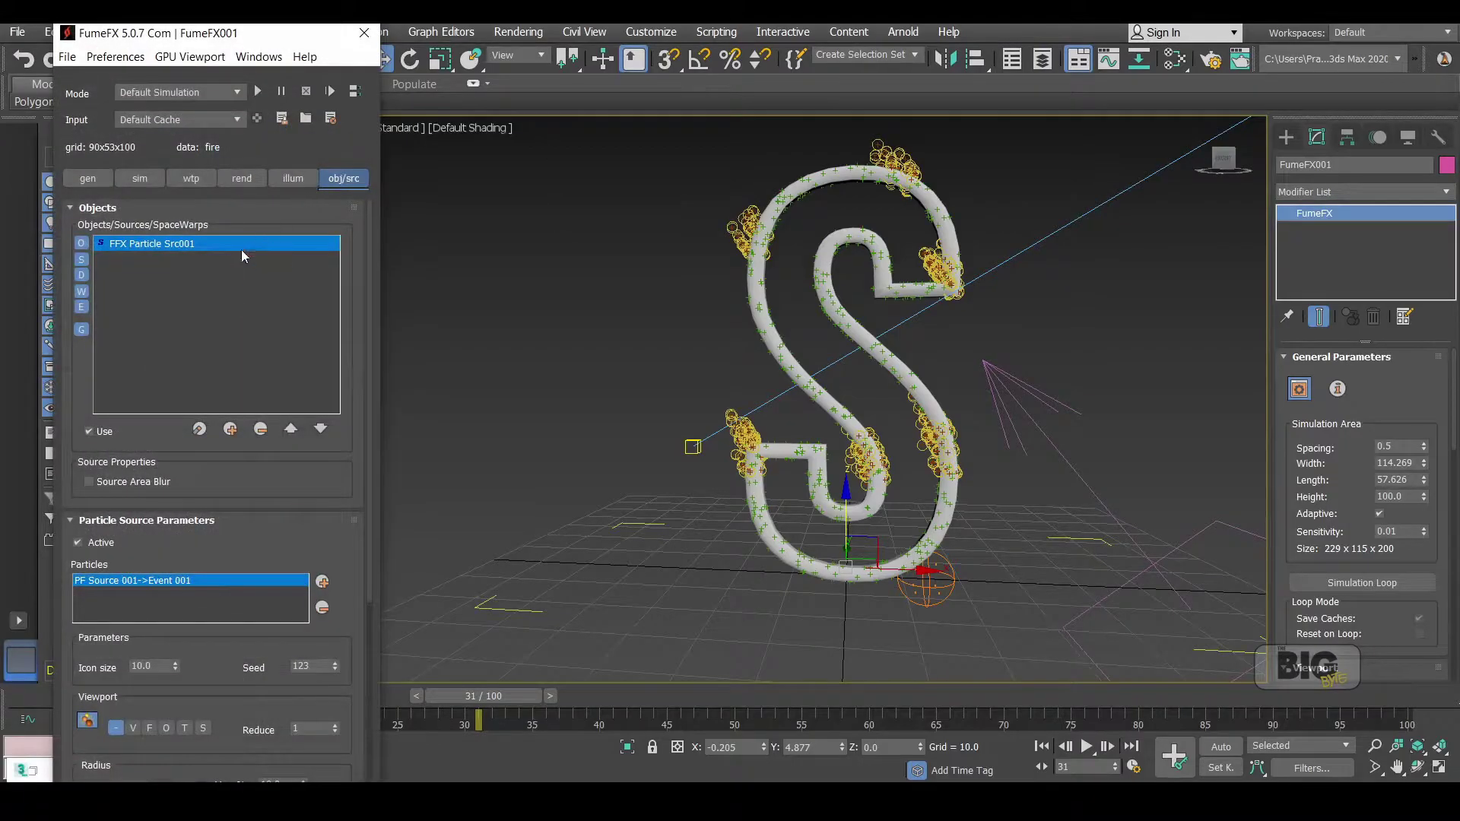
left_click(322, 581)
left_click_drag(186, 34, 570, 15)
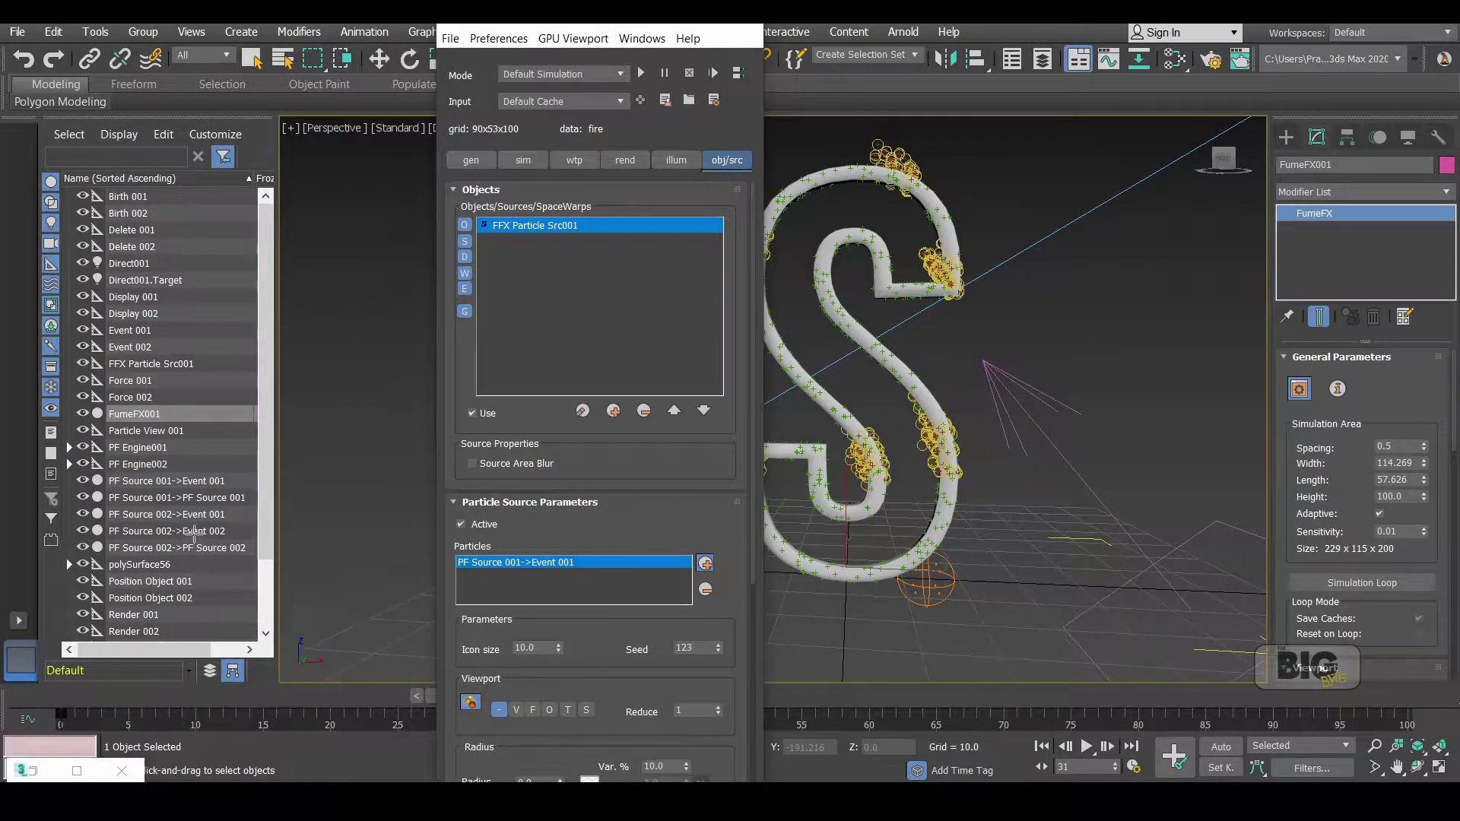
left_click(195, 534)
left_click(694, 327)
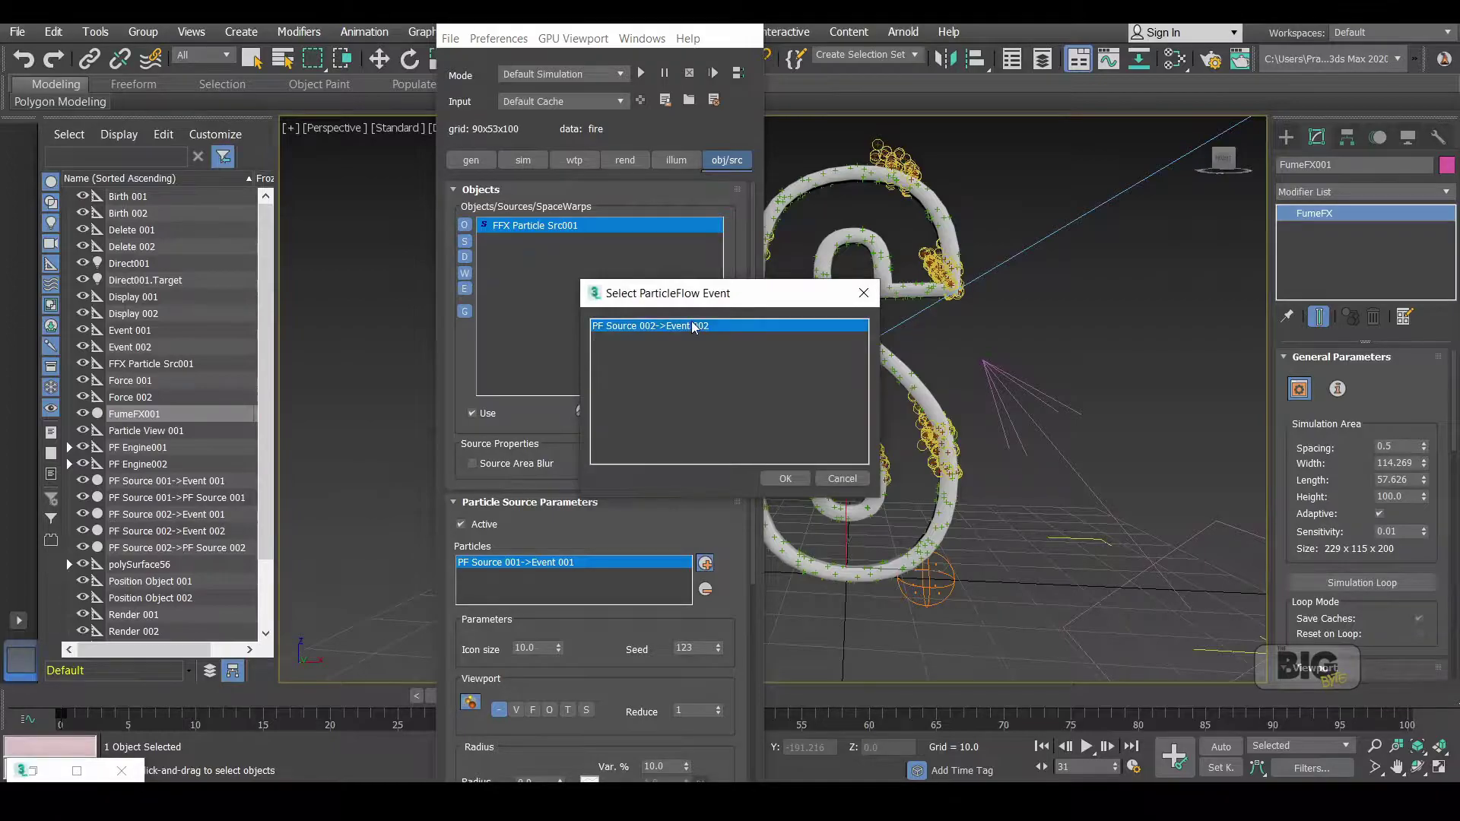
left_click(788, 477)
left_click_drag(613, 21, 237, 38)
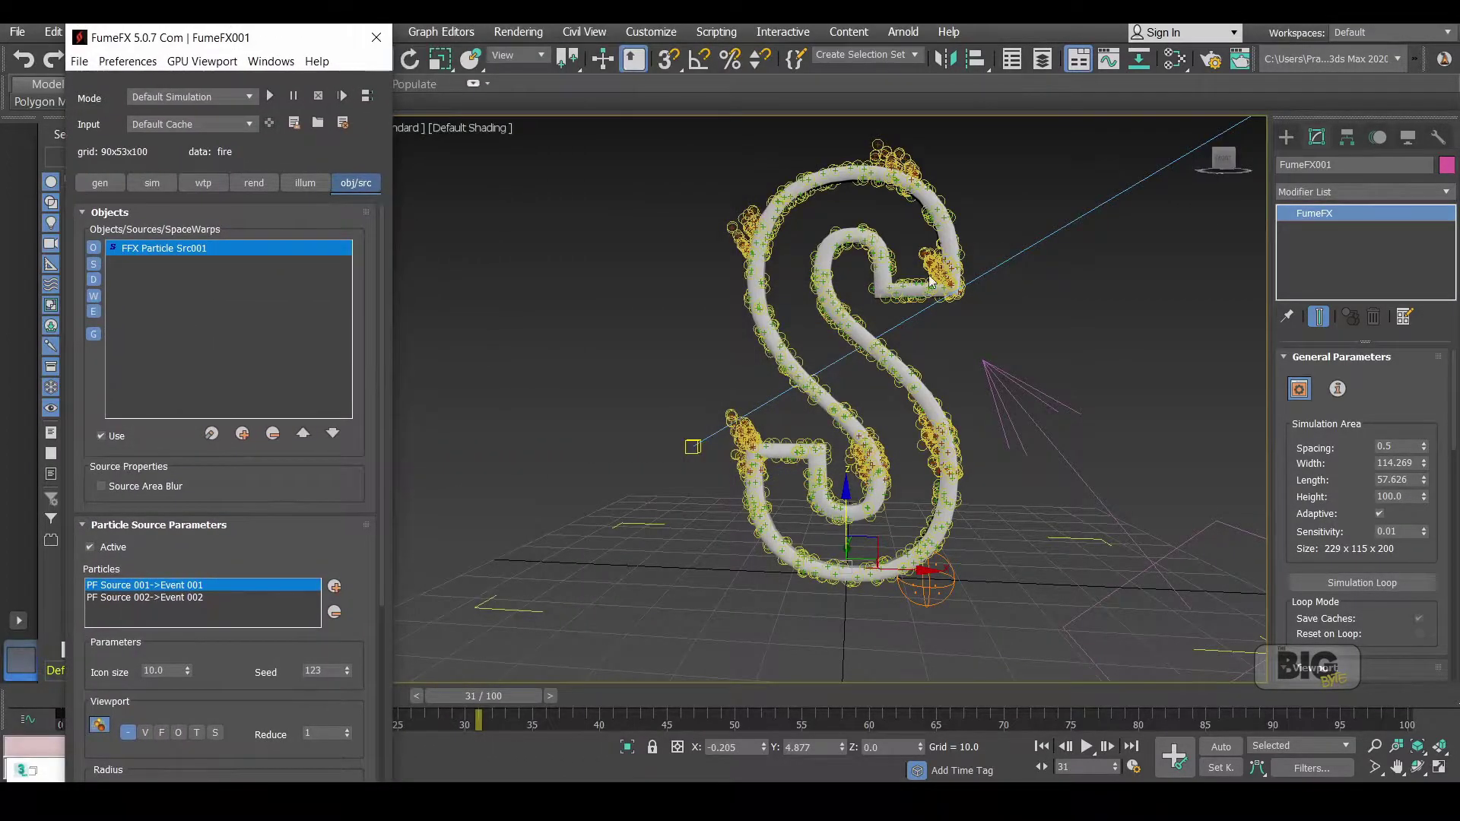
Run the default FumeFX simulation up to frame 11, stop it and render the perspective view
left_click(270, 95)
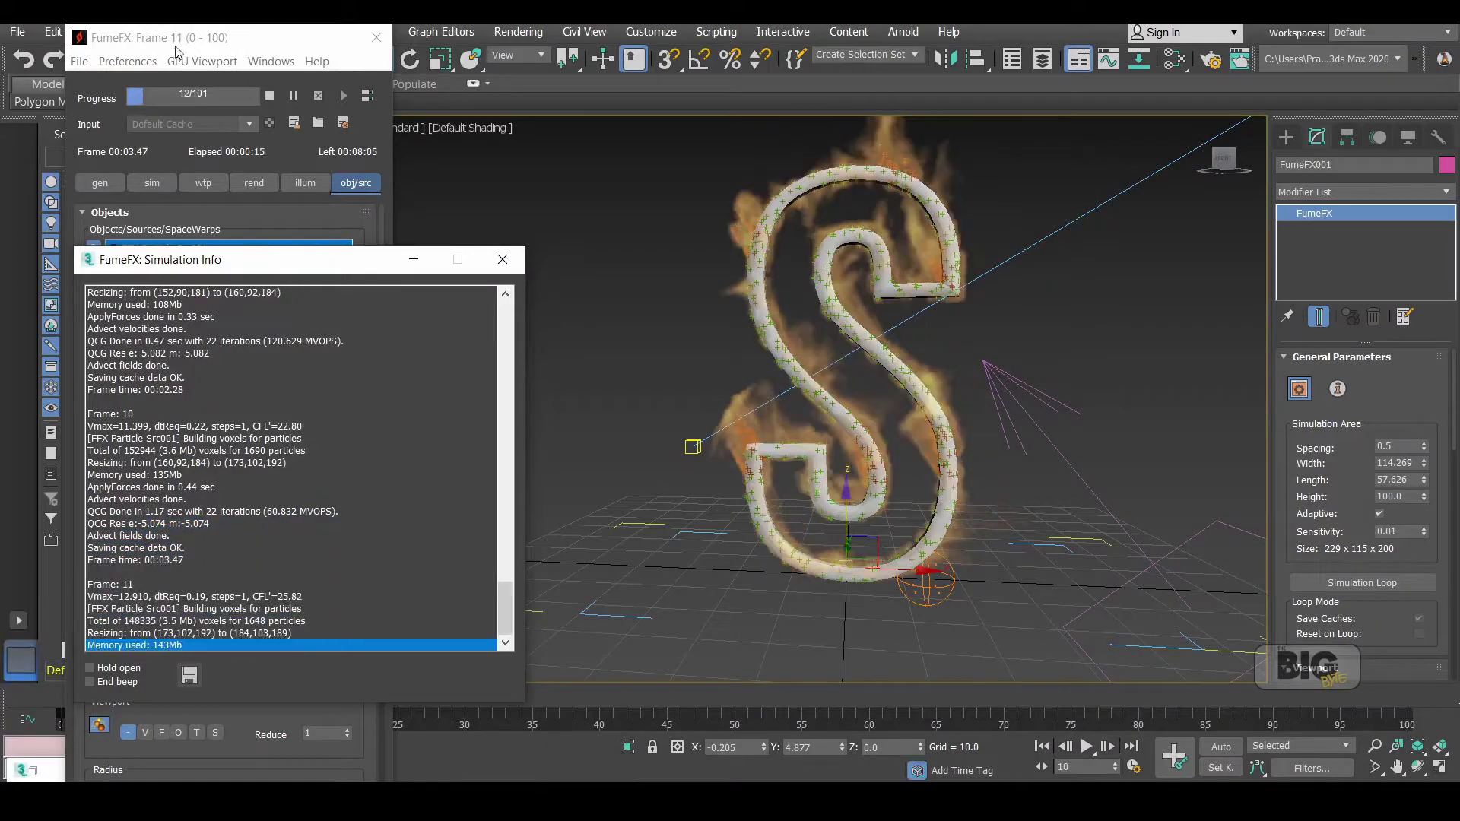
left_click(268, 96)
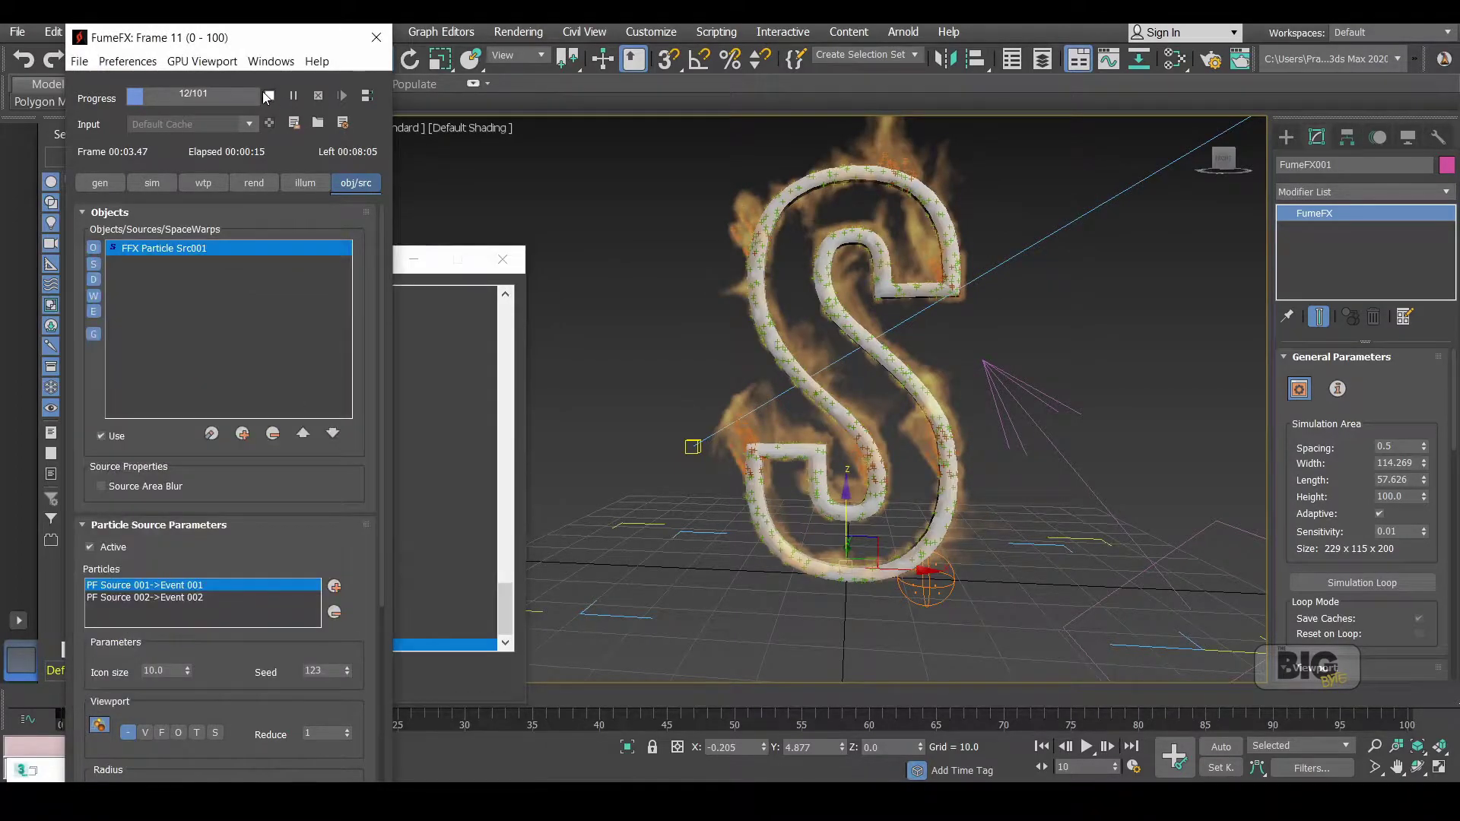
left_click(1240, 59)
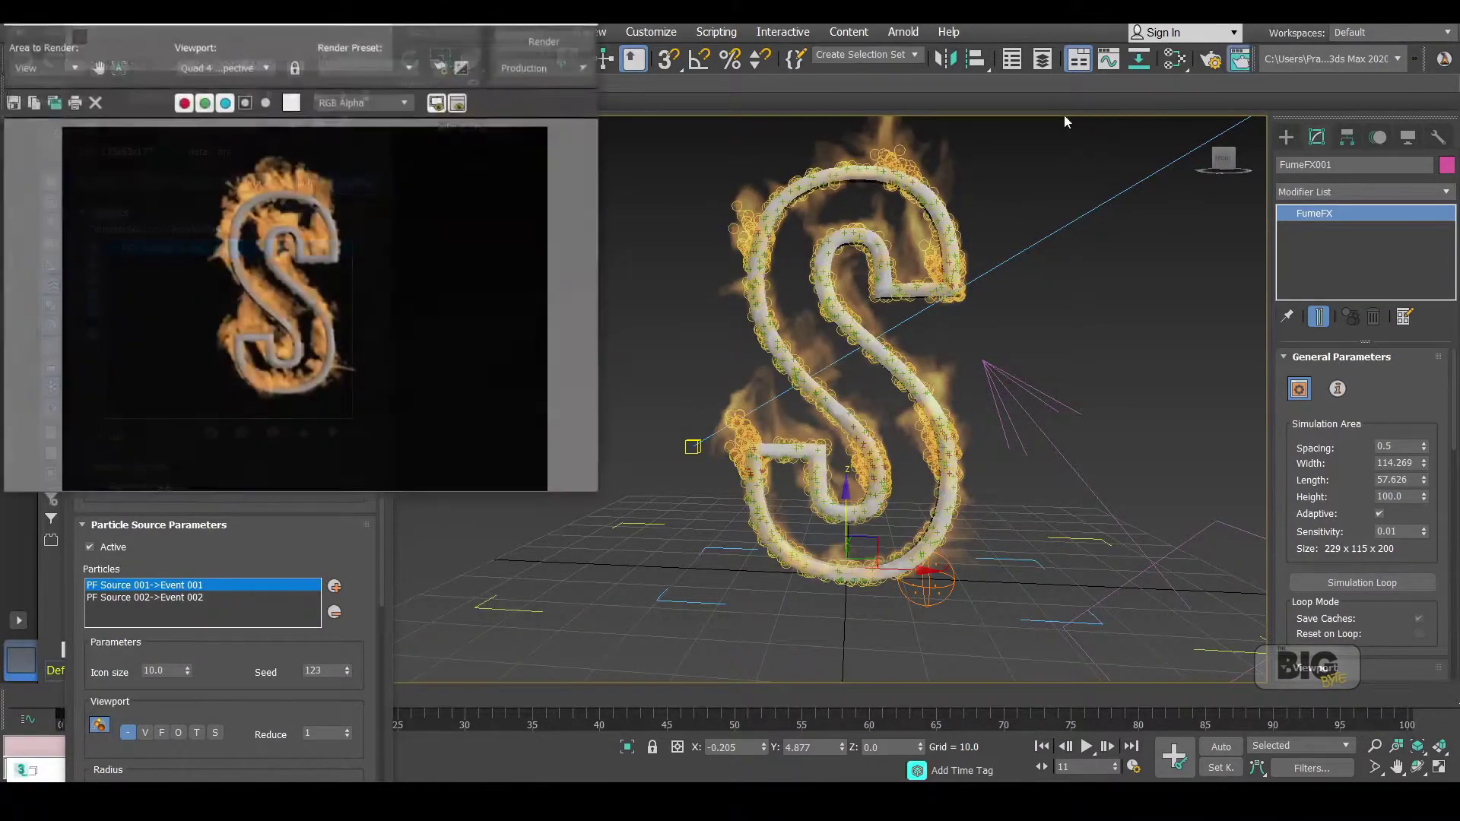
left_click(545, 41)
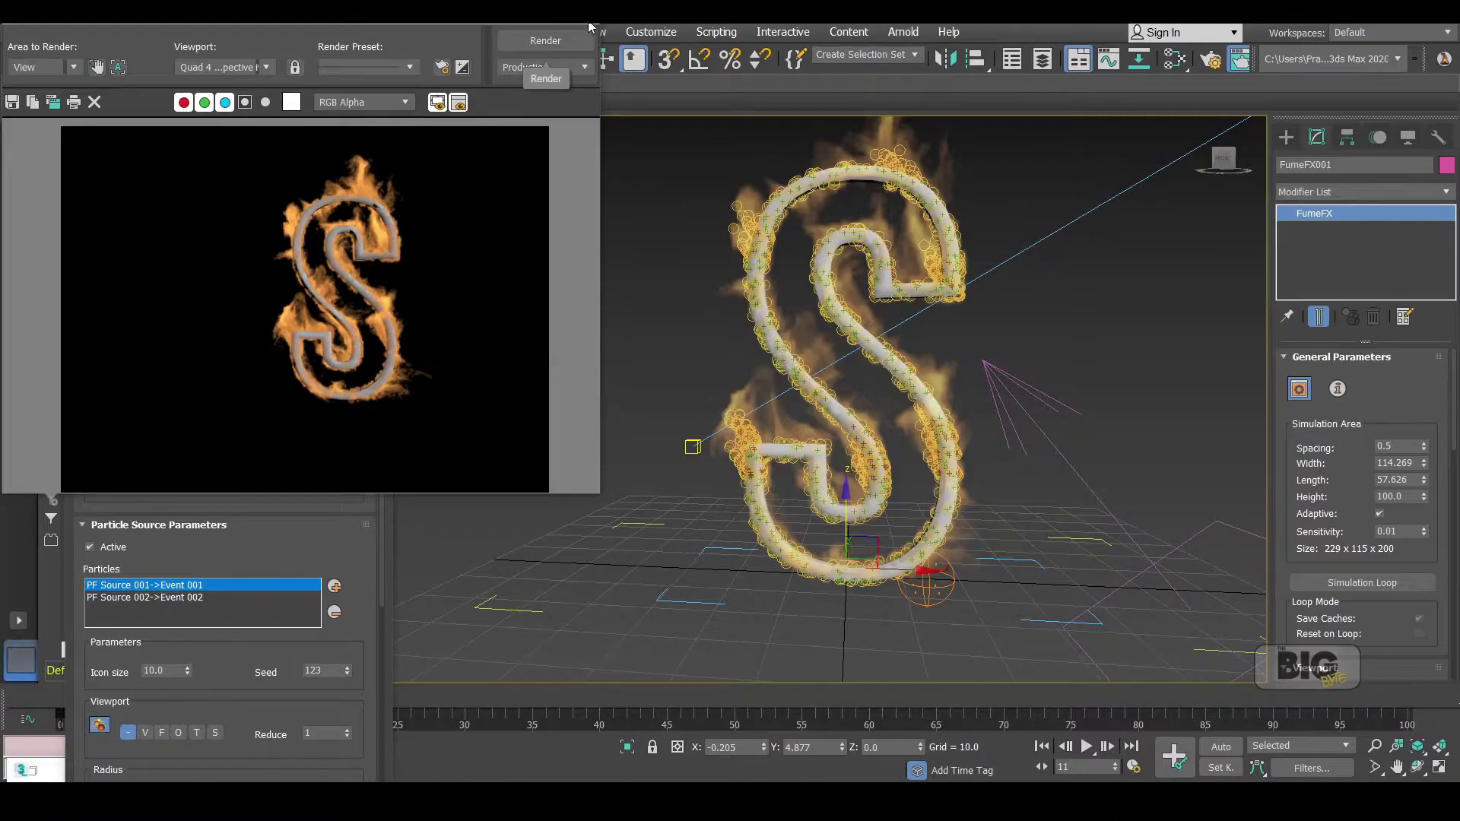
Examine the flames around the S up close in the rendered frame
scroll(402, 321, "up", 5)
scroll(401, 321, "down", 5)
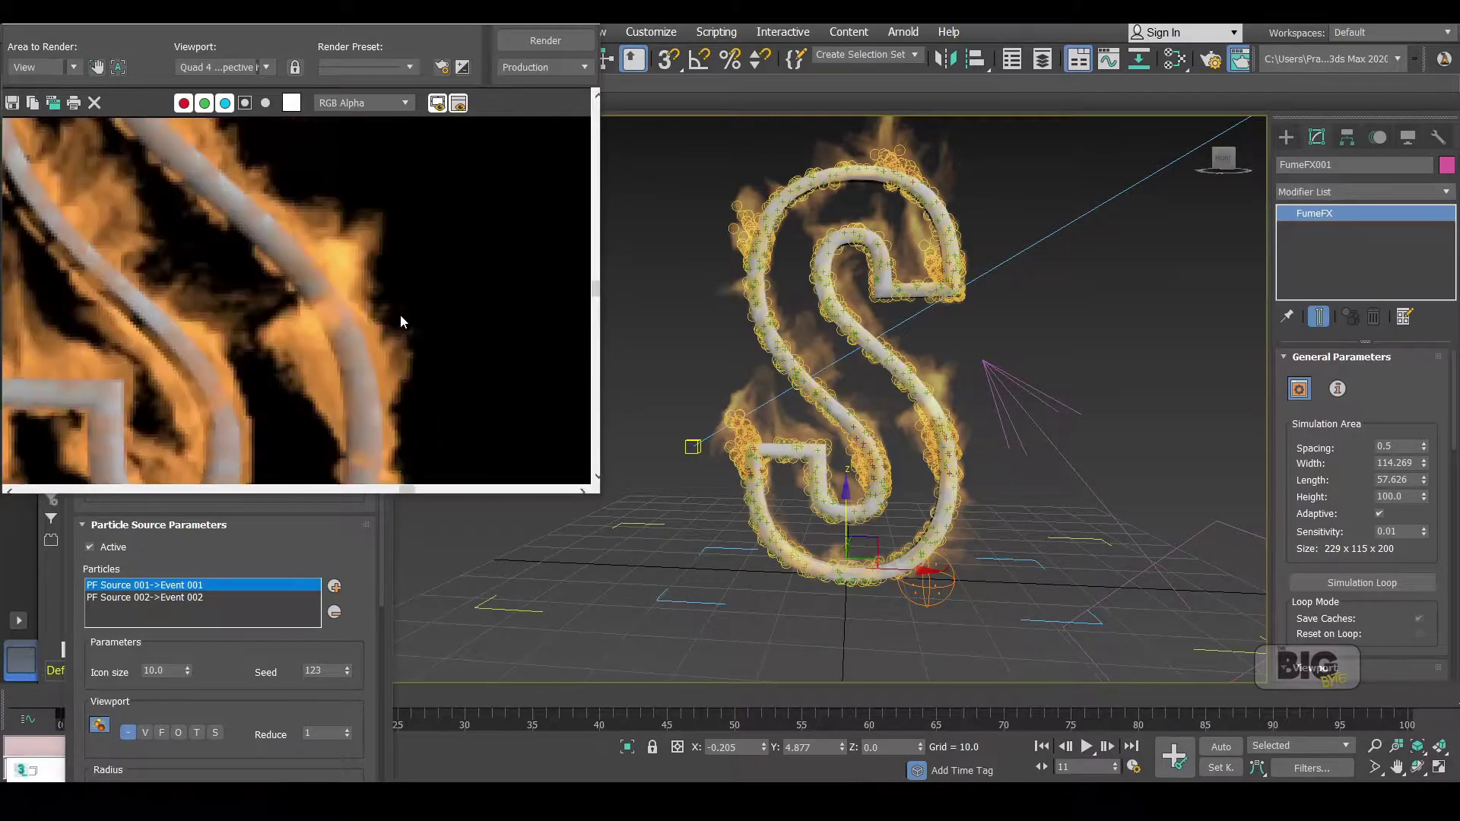
scroll(401, 328, "up", 5)
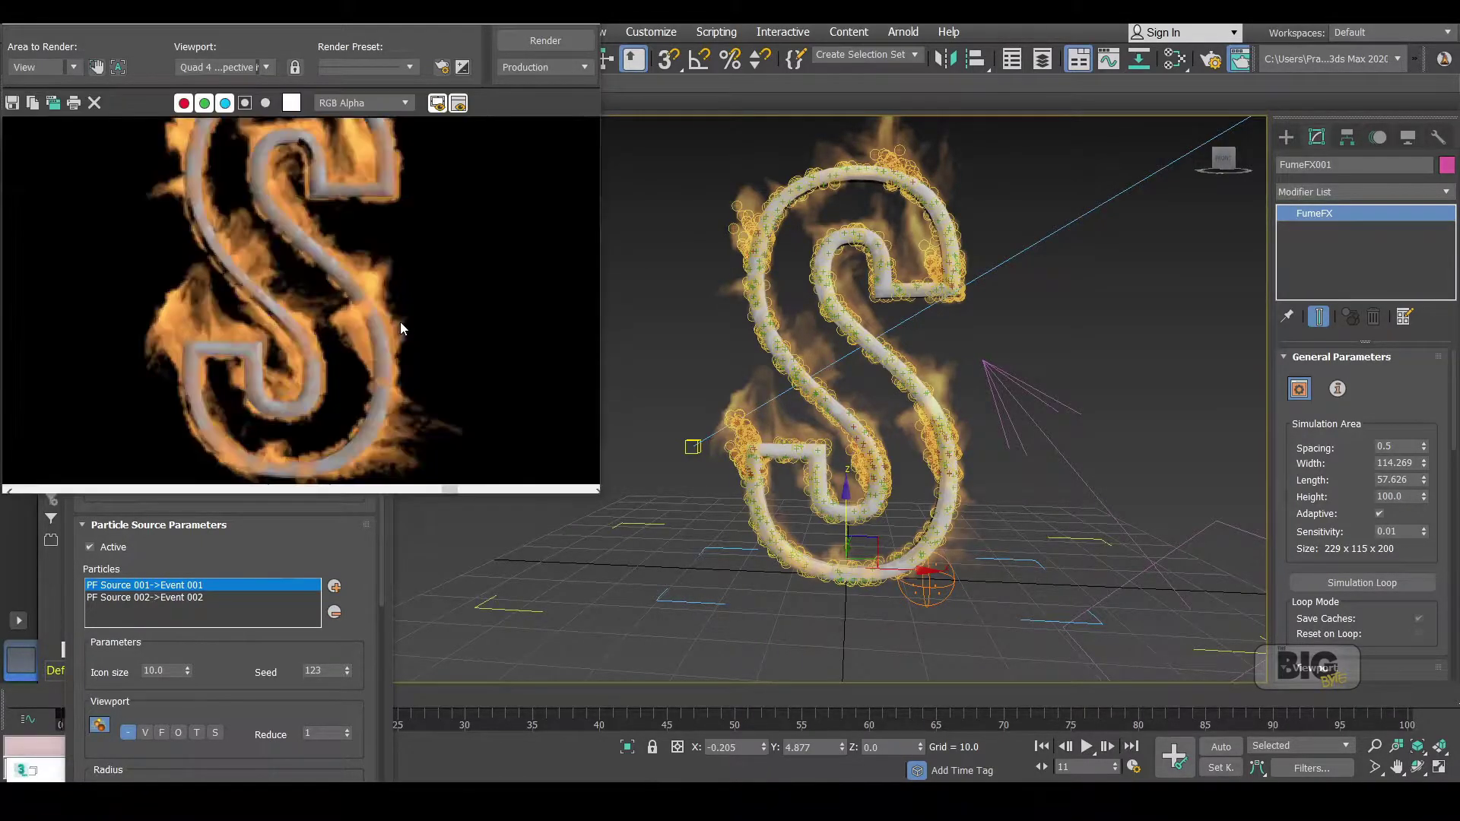
Examine the flames around the lower curve of the S in the rendered frame, and close the render window
scroll(400, 321, "down", 4)
middle_click_drag(409, 277, 447, 168)
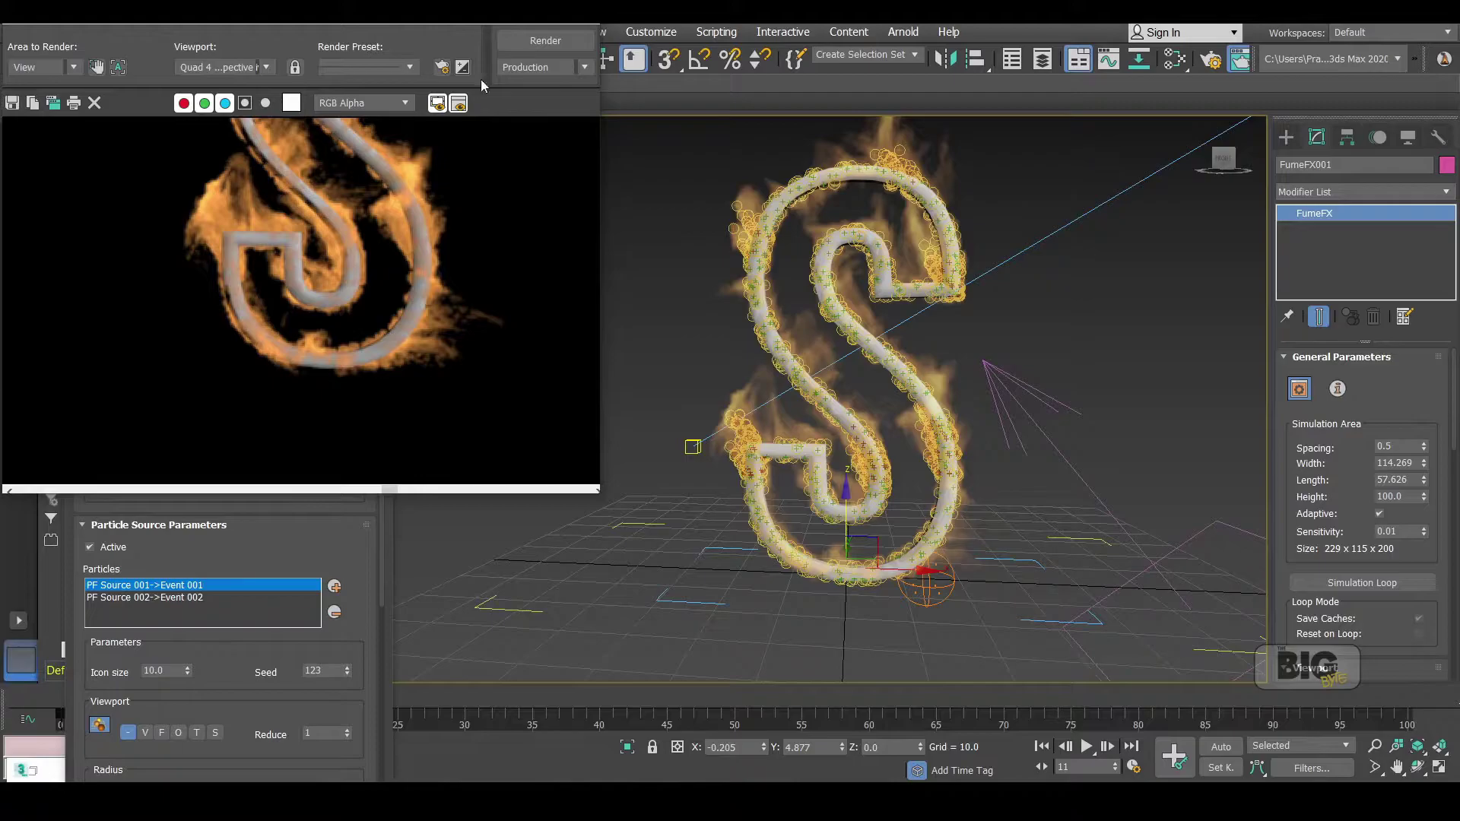
left_click(584, 13)
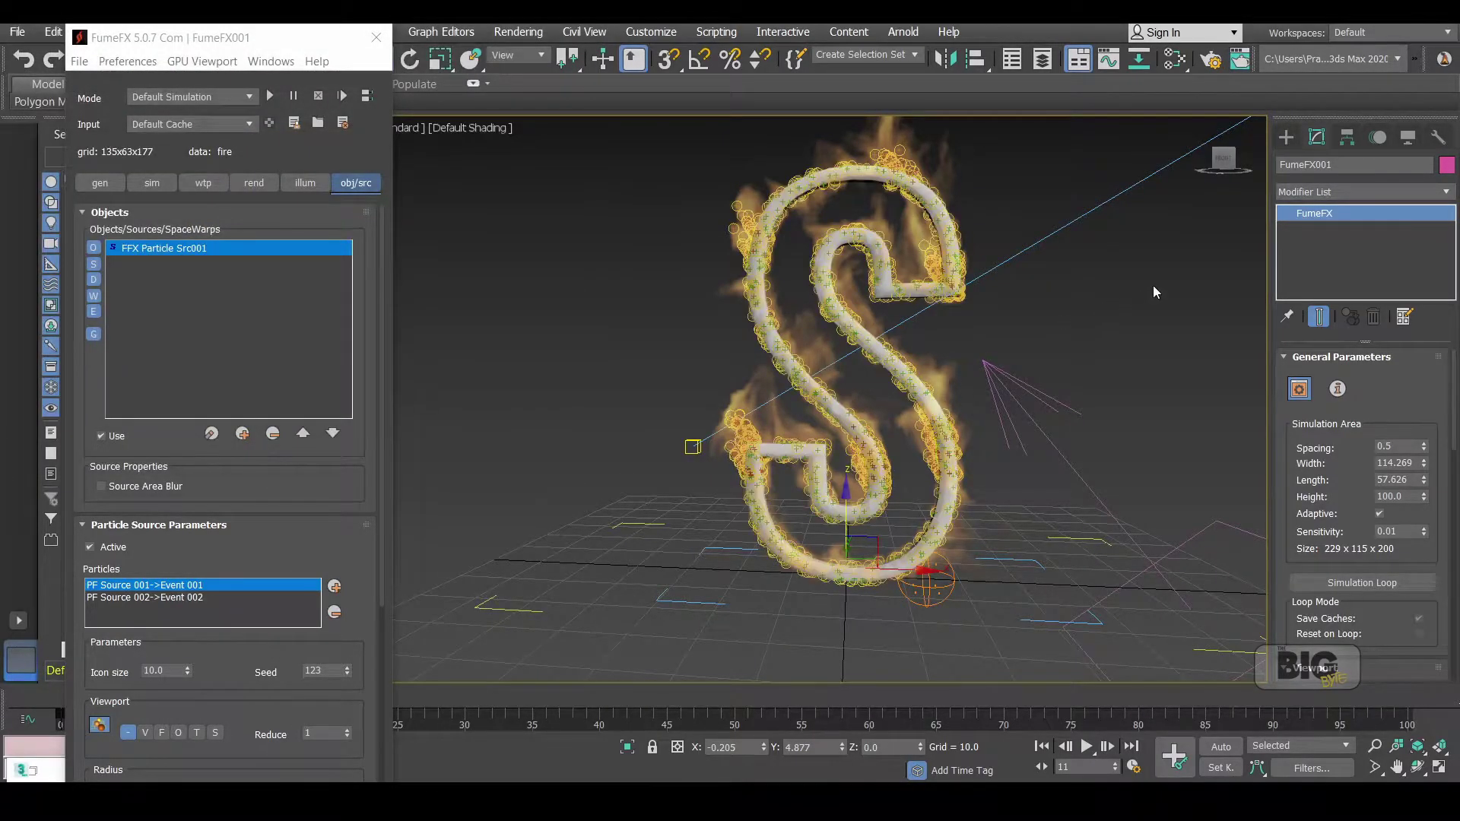
Clone the S mesh polySurface67 in place as an independent copy
left_click(956, 415)
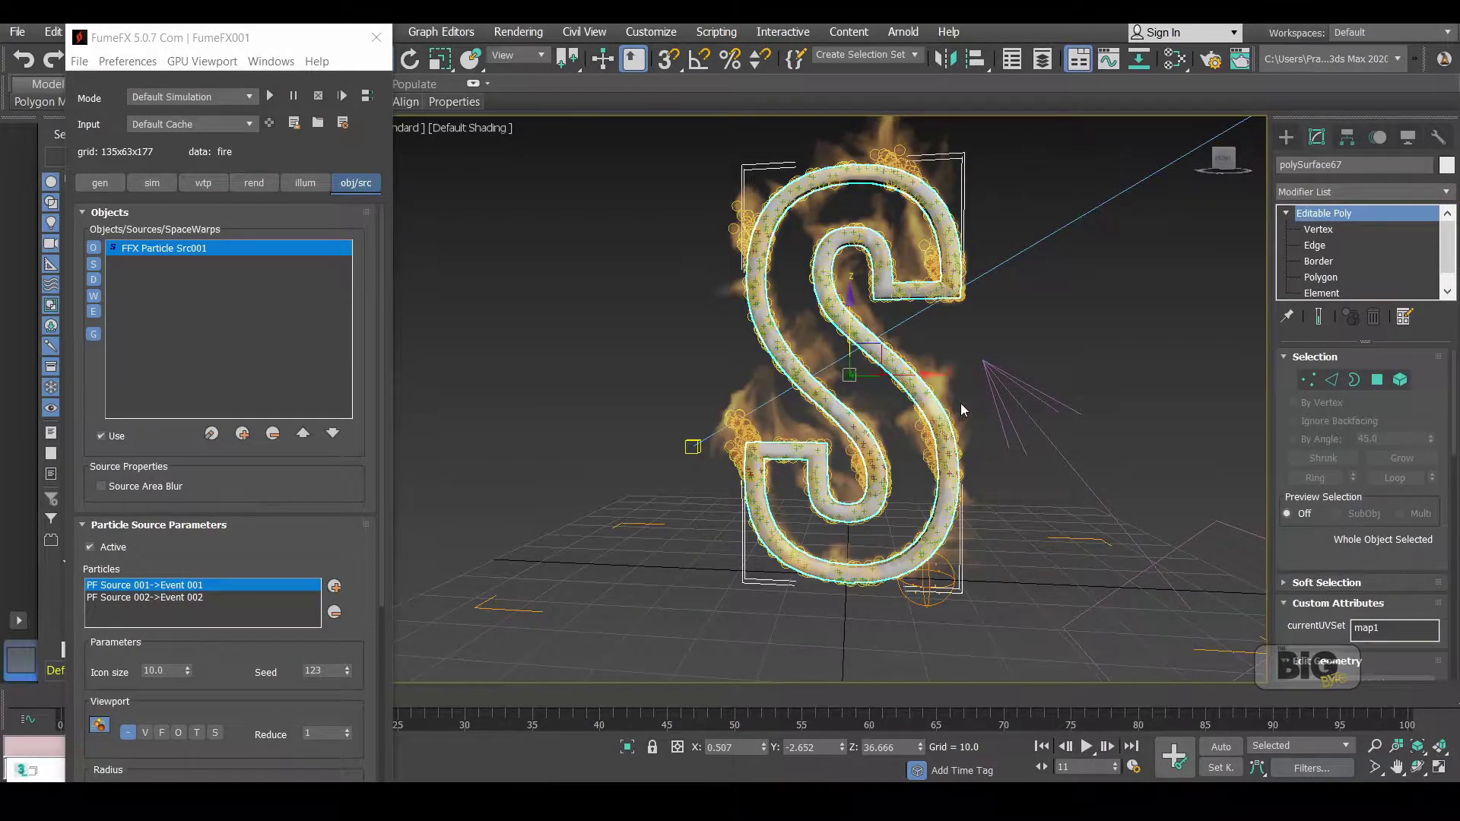
key("ctrl+v")
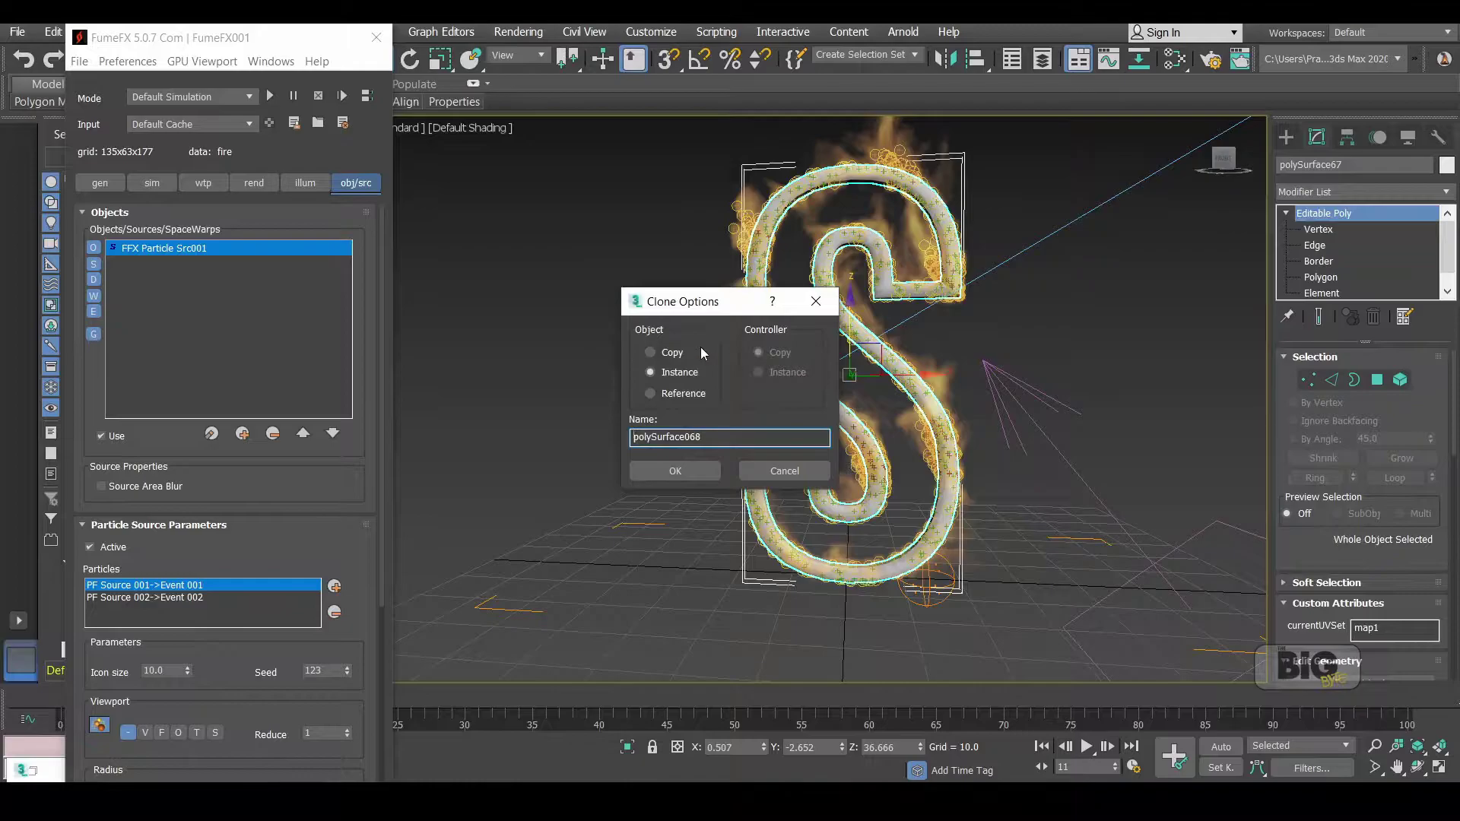
left_click(672, 352)
left_click(675, 470)
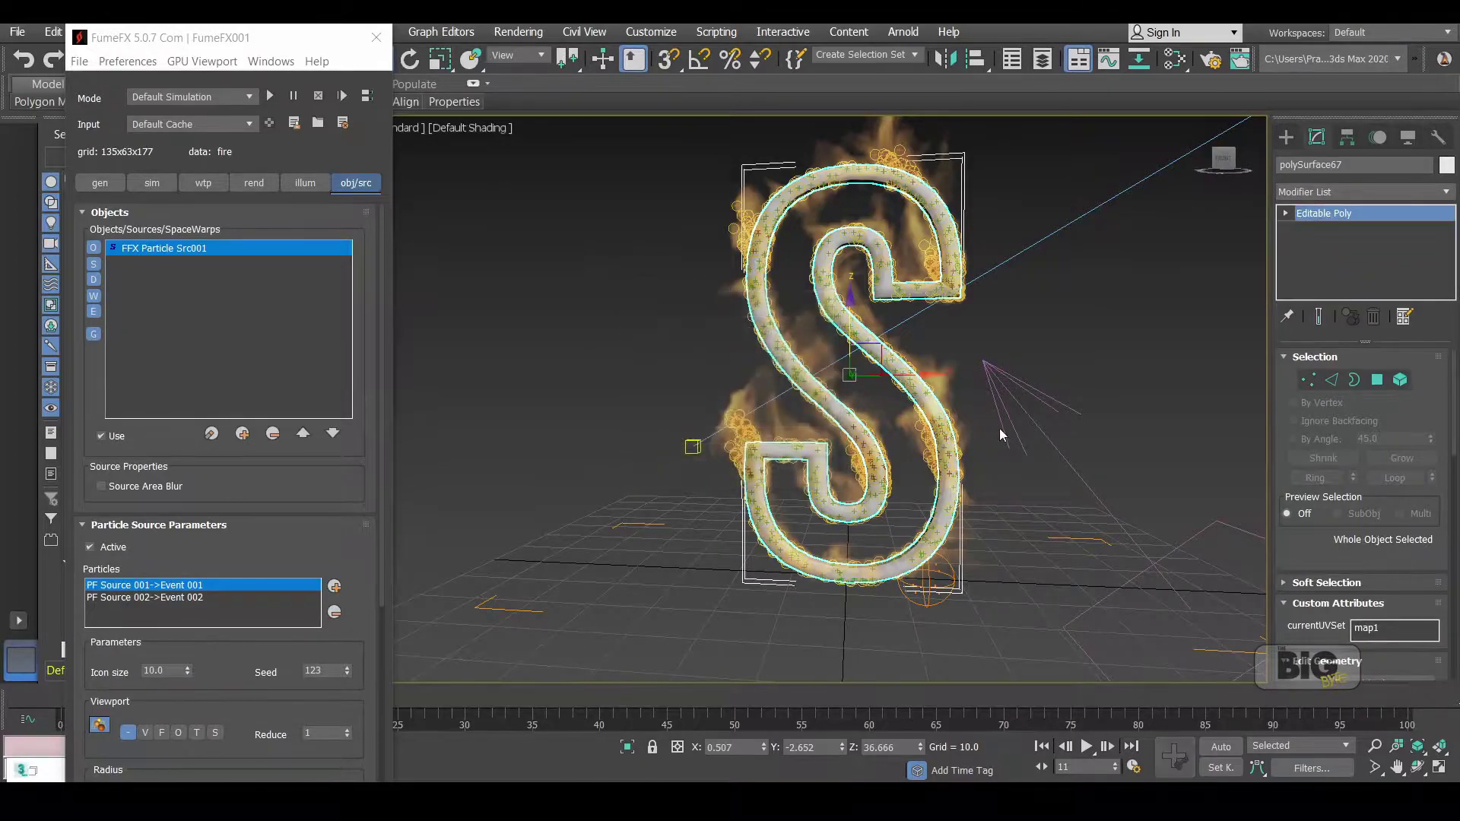
At polygon level on the cloned S, delete the polygons of the lower-left curve
left_click(1286, 214)
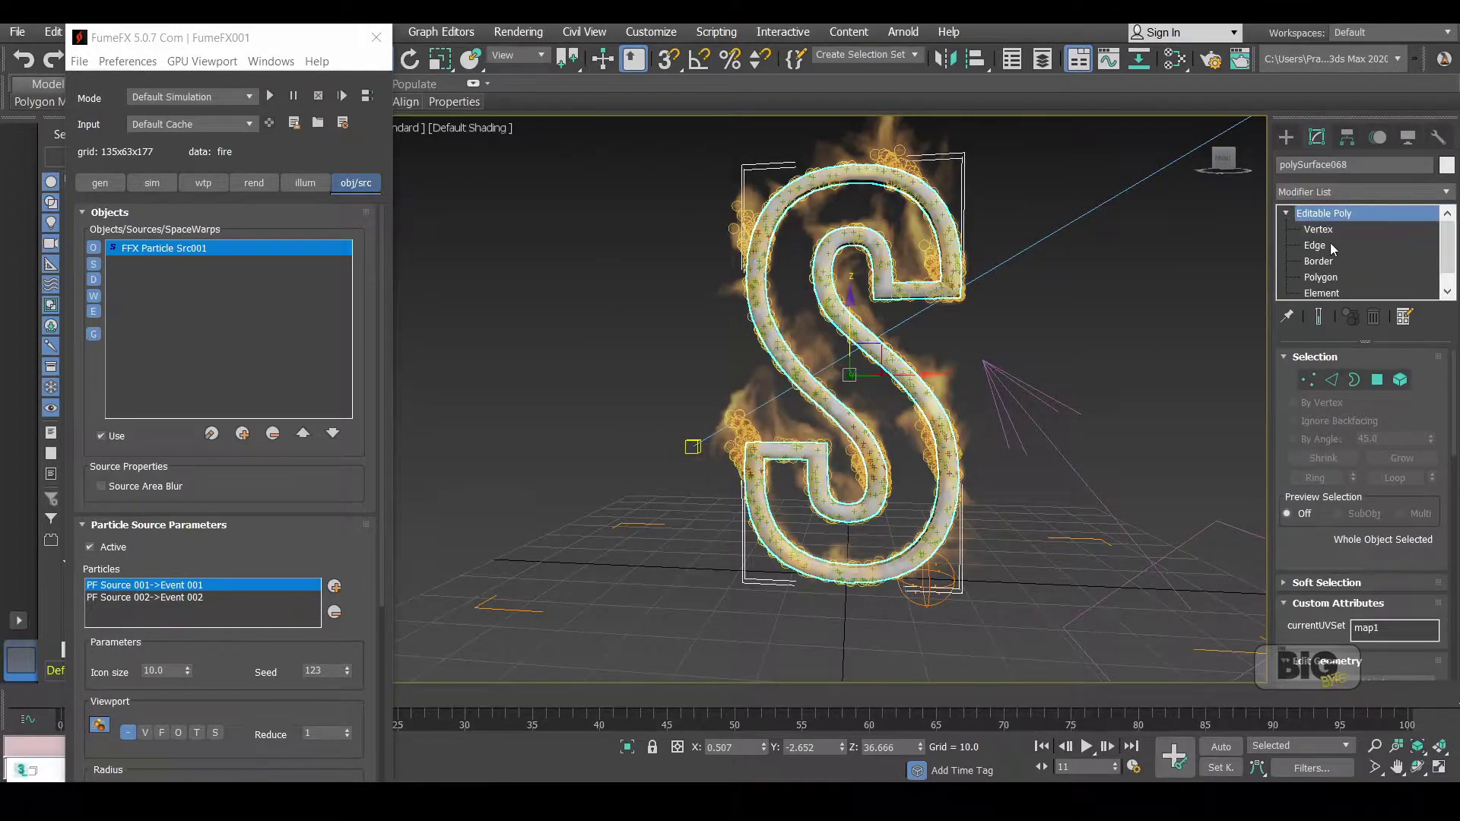
left_click(1334, 279)
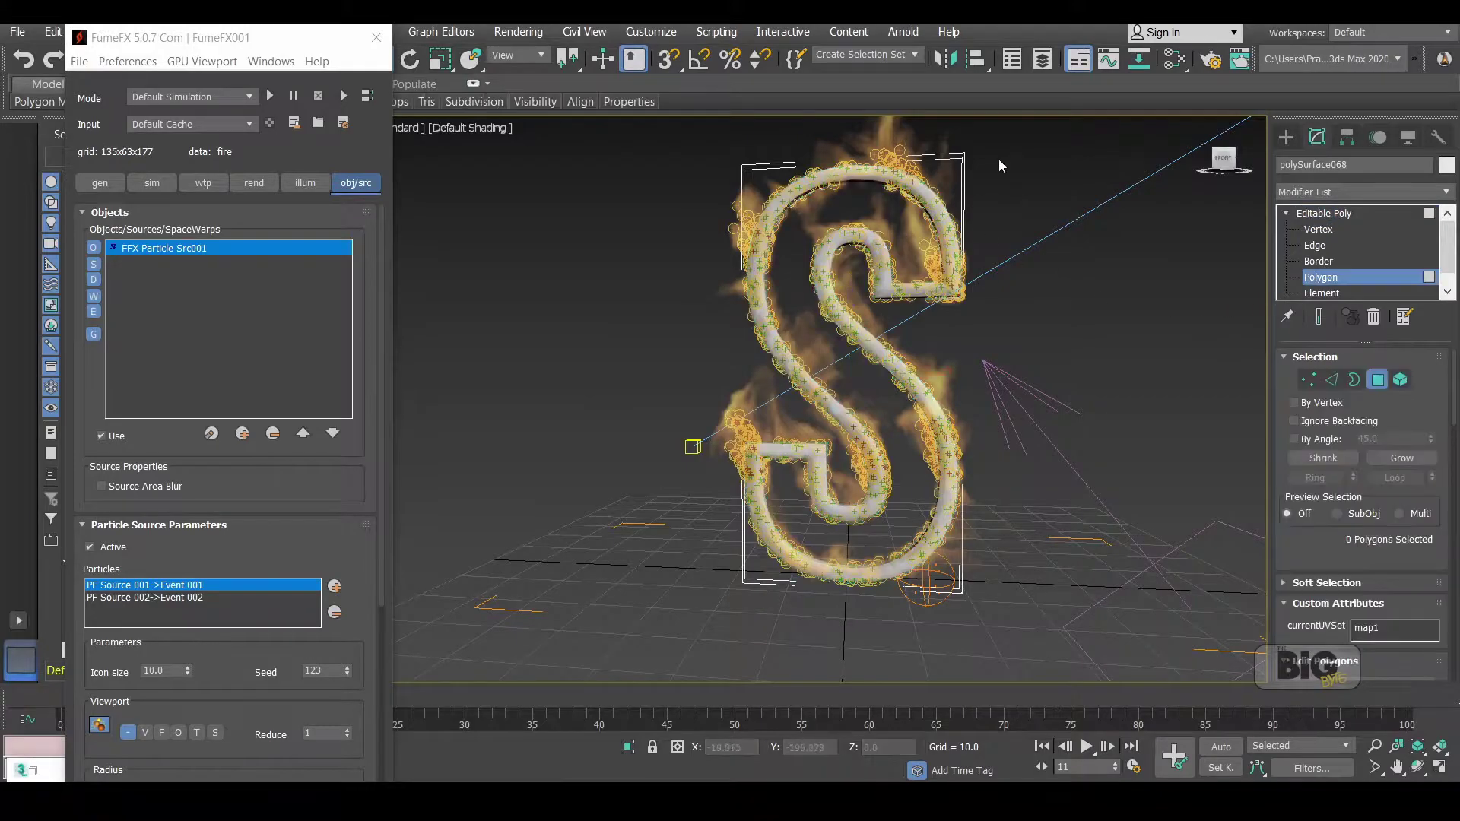
left_click_drag(1025, 157, 637, 320)
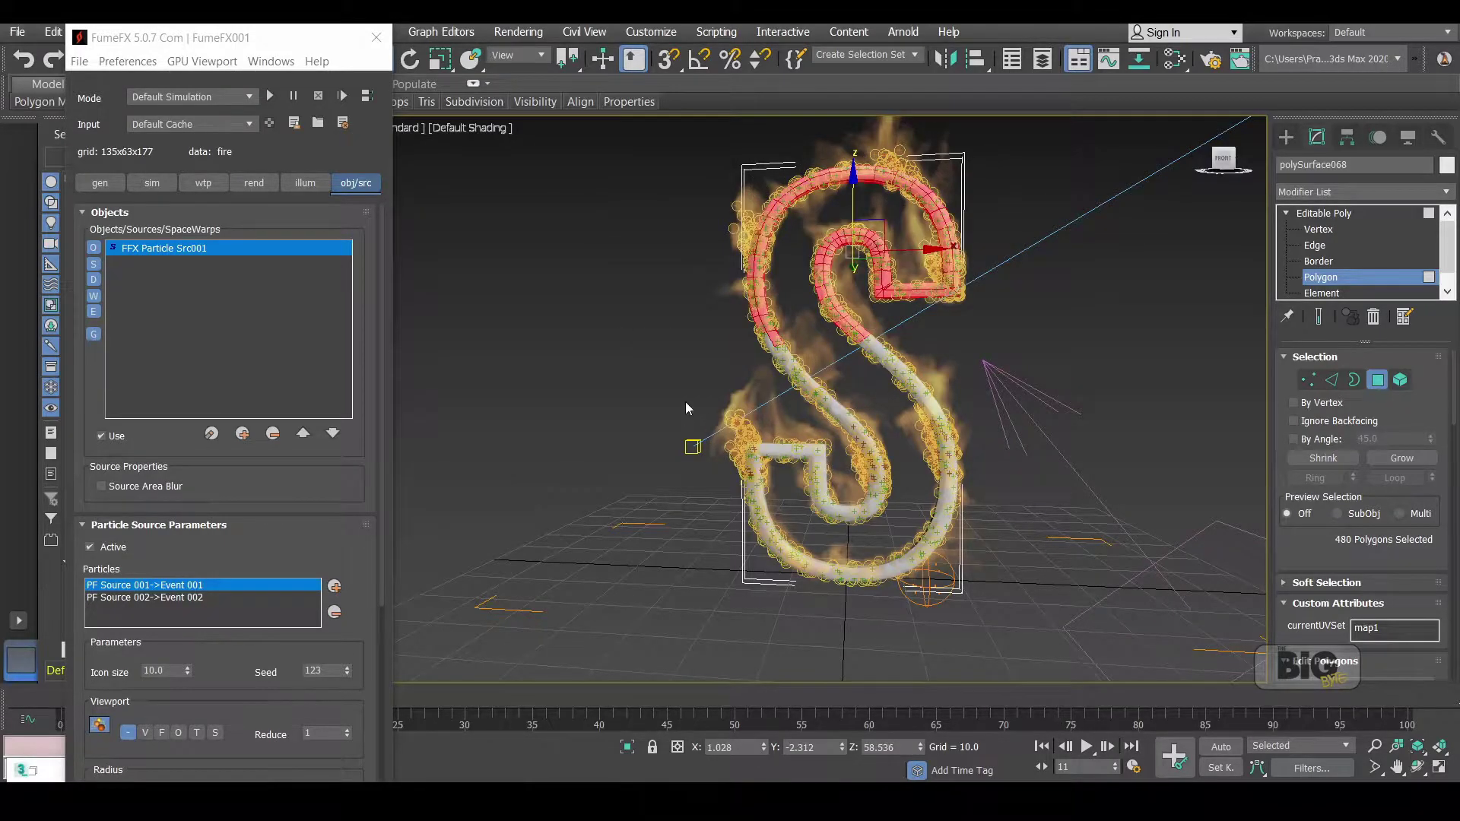
left_click_drag(1066, 145, 652, 302)
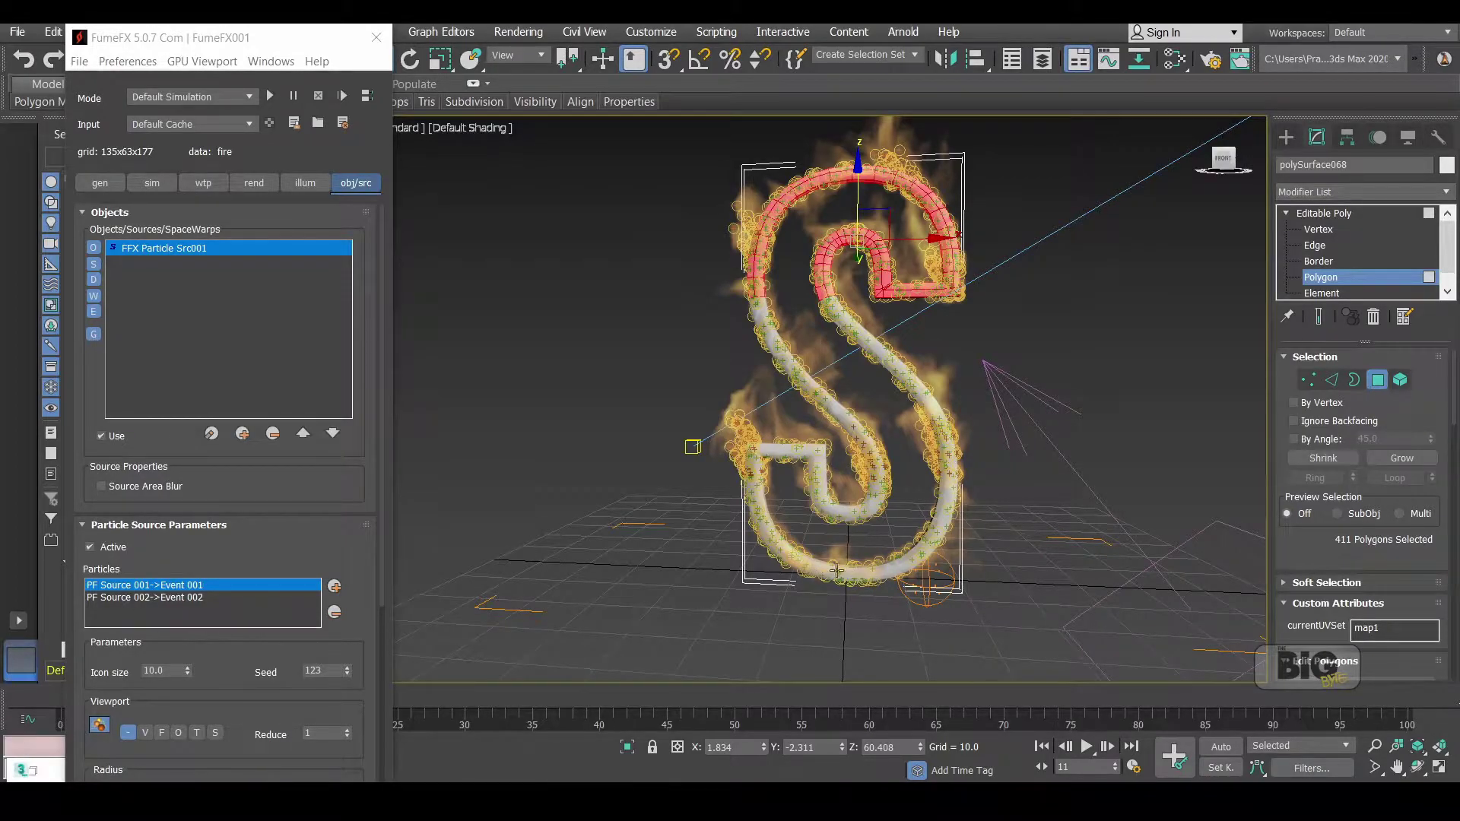
left_click_drag(684, 406, 826, 629)
left_click(826, 629)
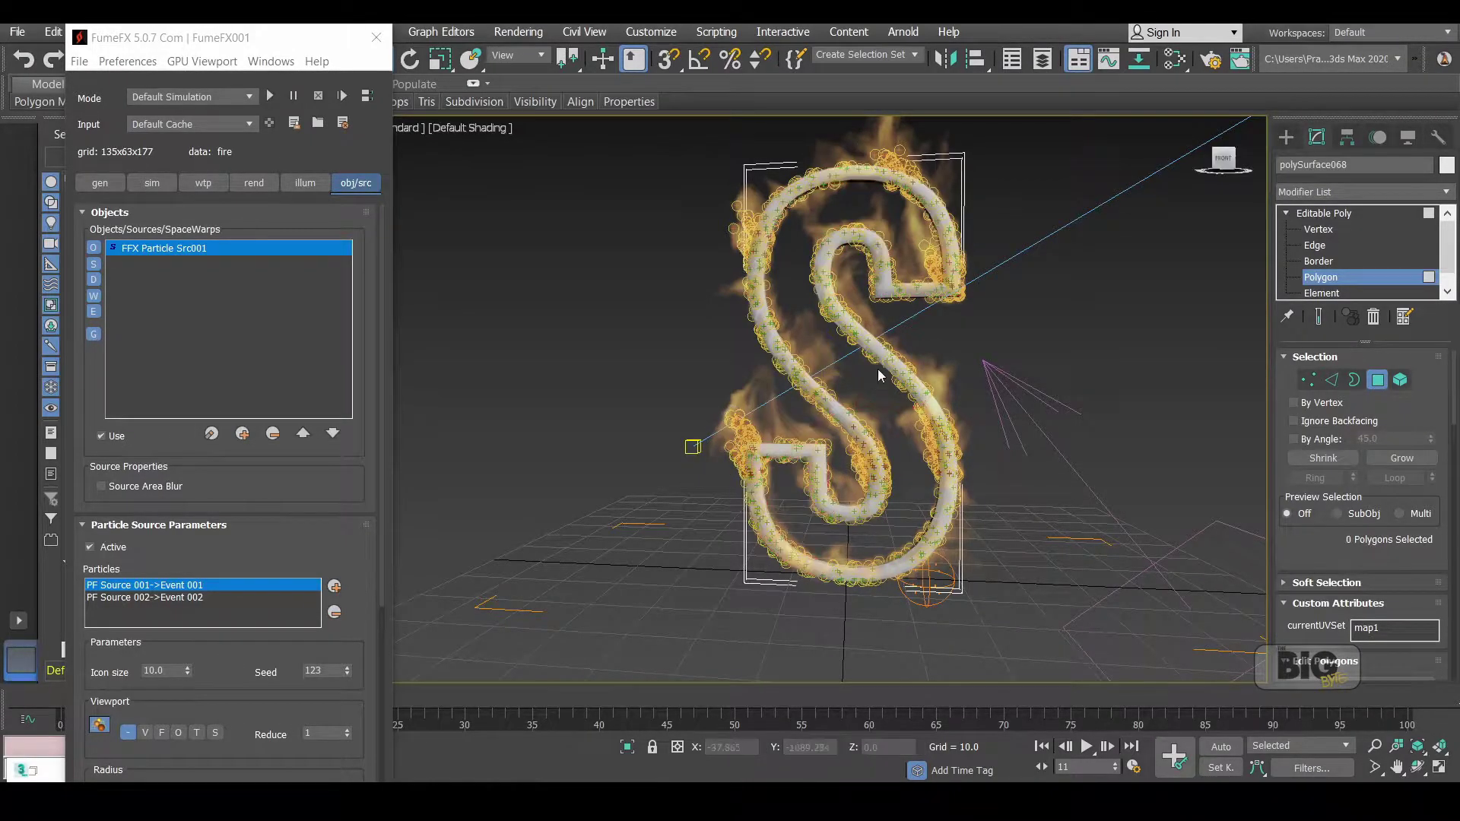
Delete the cloned S's polygons along the lower inner hook and the outer left side
left_click_drag(888, 414, 757, 545)
left_click(897, 453)
left_click_drag(674, 177, 794, 441)
left_click(820, 248)
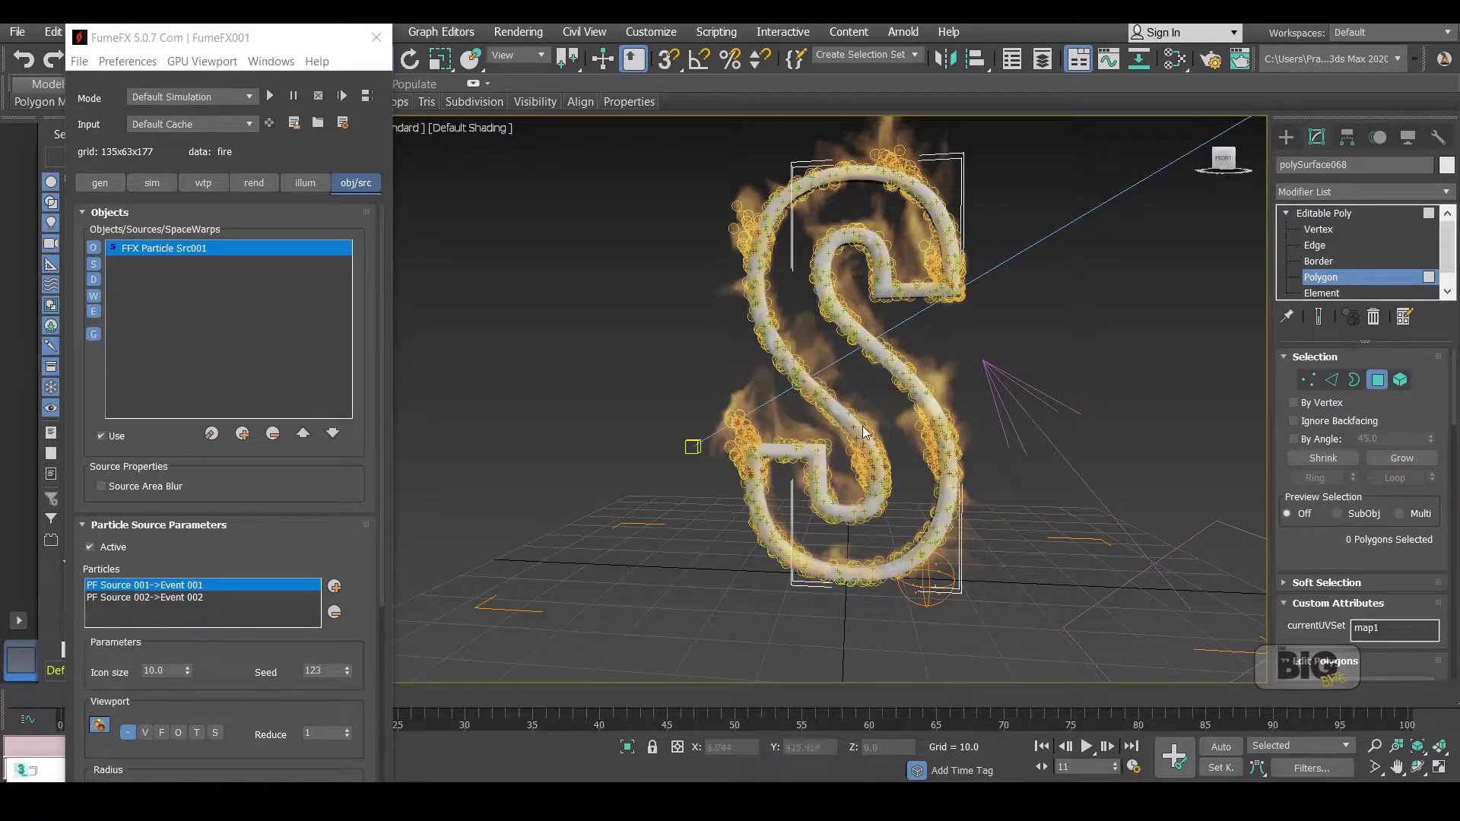
Delete the clone's upper curve polygons, keeping only the strip from the middle diagonal to the lower-right curve, and leave polygon editing
left_click_drag(1030, 155, 869, 311)
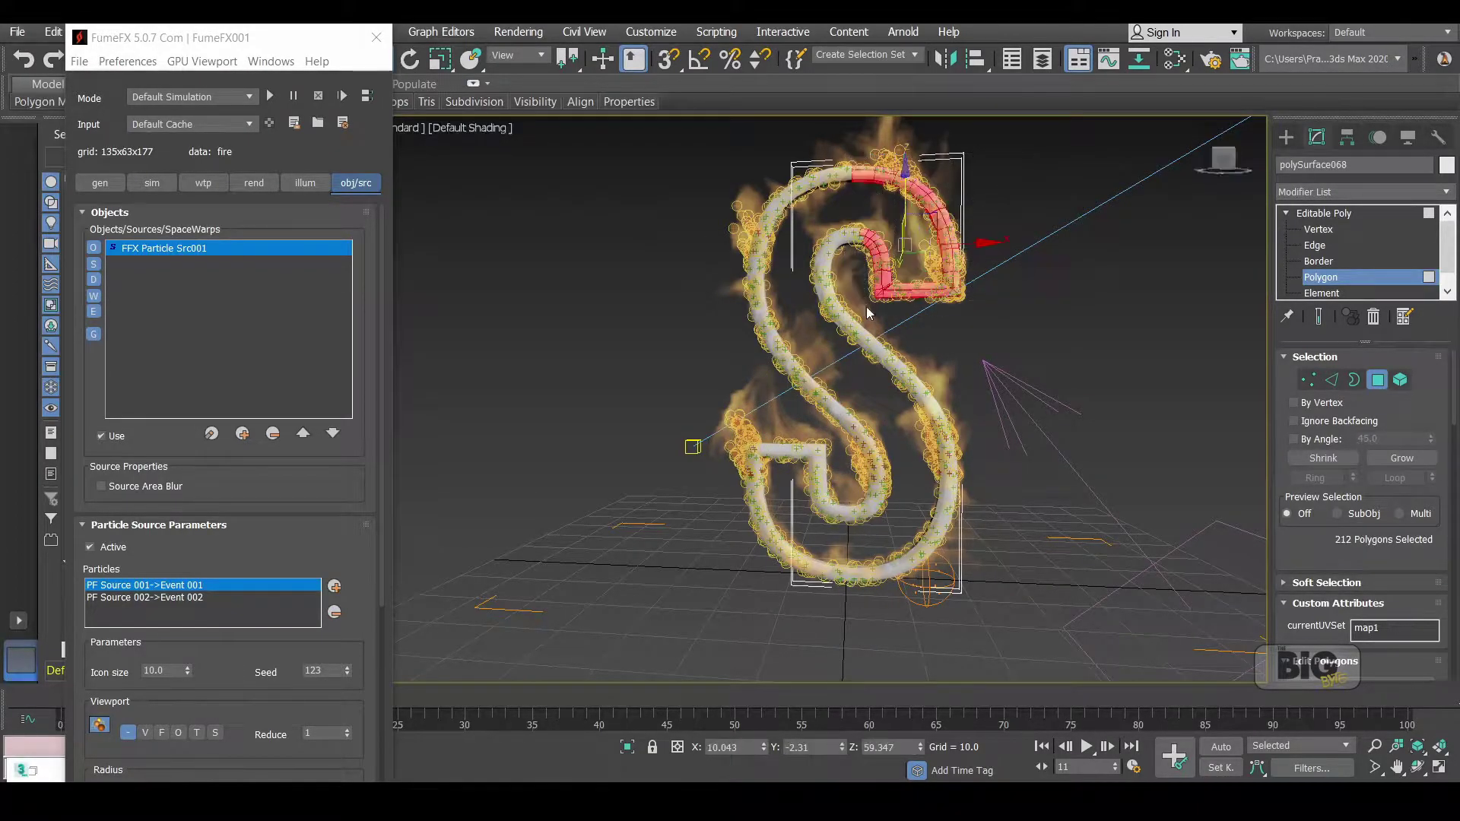
left_click(795, 172)
left_click_drag(679, 162, 811, 263)
left_click_drag(907, 208, 811, 258)
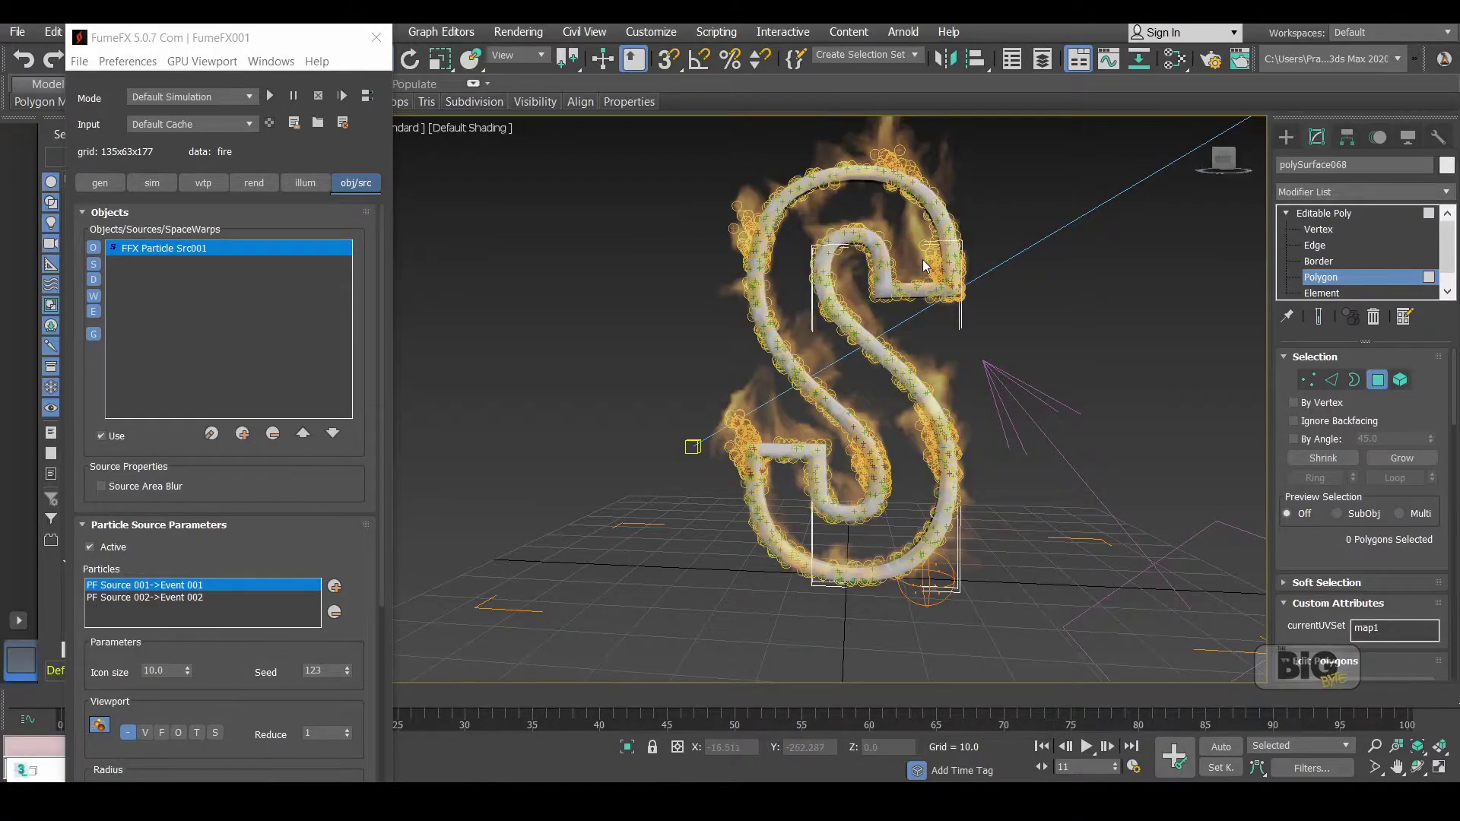
left_click(1323, 214)
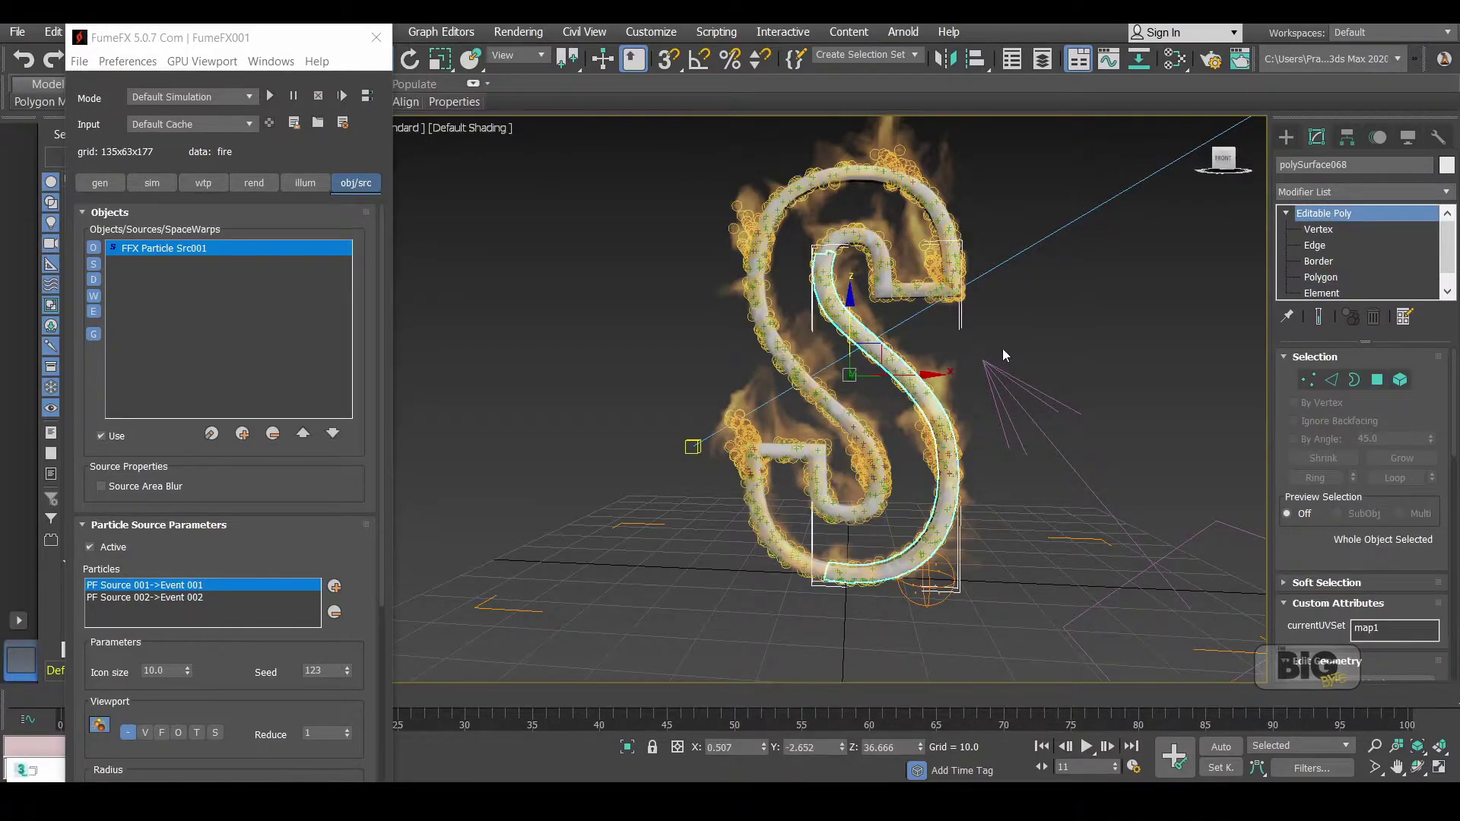
Move the trimmed strip away from the S along Y to inspect it from the side, and undo the move
mouse_move(999, 356)
middle_mouse_down("alt")
mouse_move(958, 358)
mouse_move(998, 355)
middle_mouse_up("alt")
left_click_drag(998, 355, 1123, 350)
middle_click_drag(1049, 384, 1019, 411, "alt")
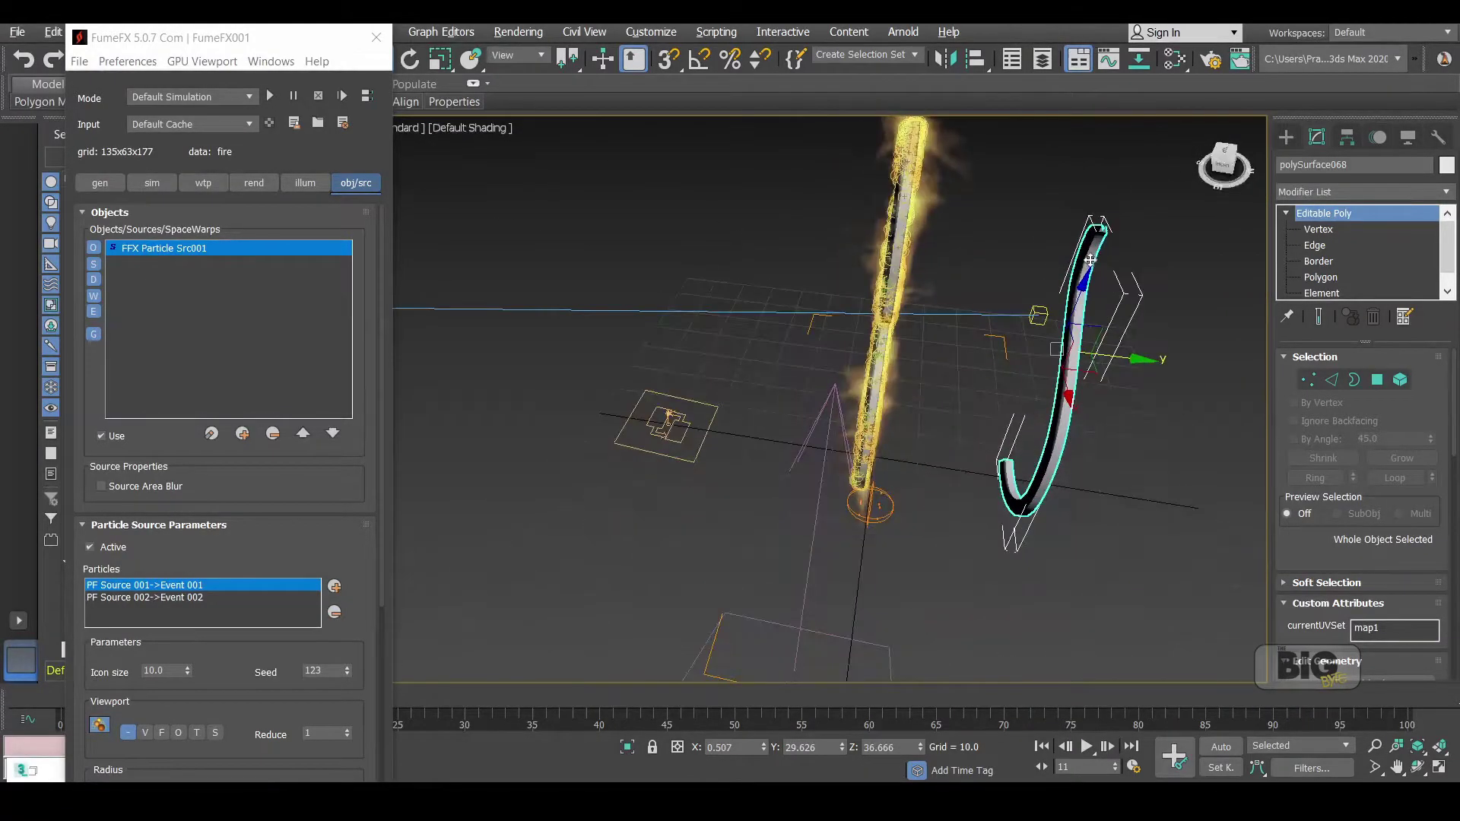
left_click_drag(1043, 476, 852, 479)
mouse_move(852, 479)
middle_mouse_down("alt")
mouse_move(1026, 416)
mouse_move(941, 415)
middle_mouse_up("alt")
scroll(1030, 416, "up", 3)
scroll(971, 417, "down", 5)
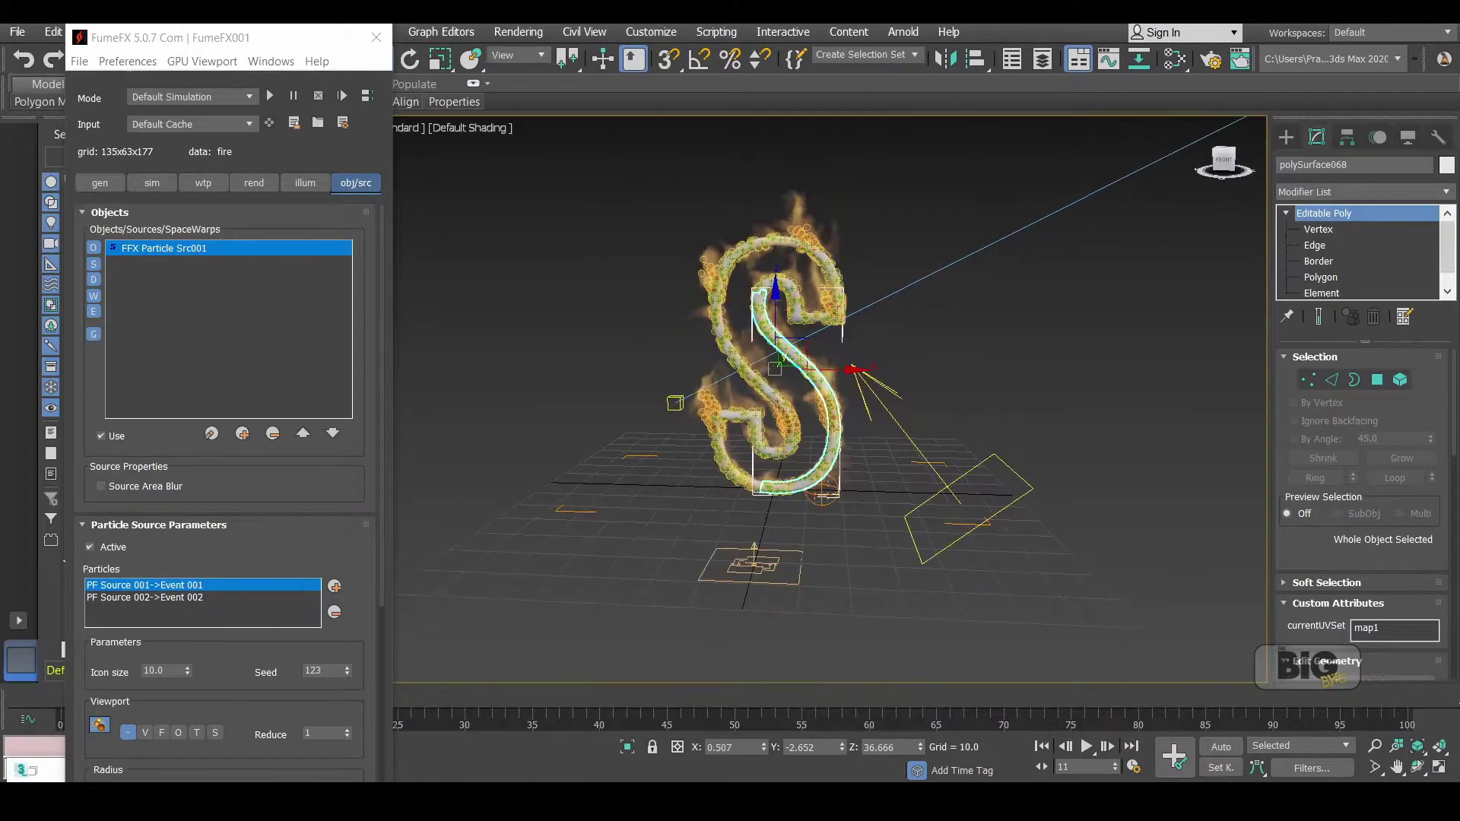
Rename the trimmed strip polySurface068 as part_of_S in the scene's object list
left_click_drag(184, 48, 372, 640)
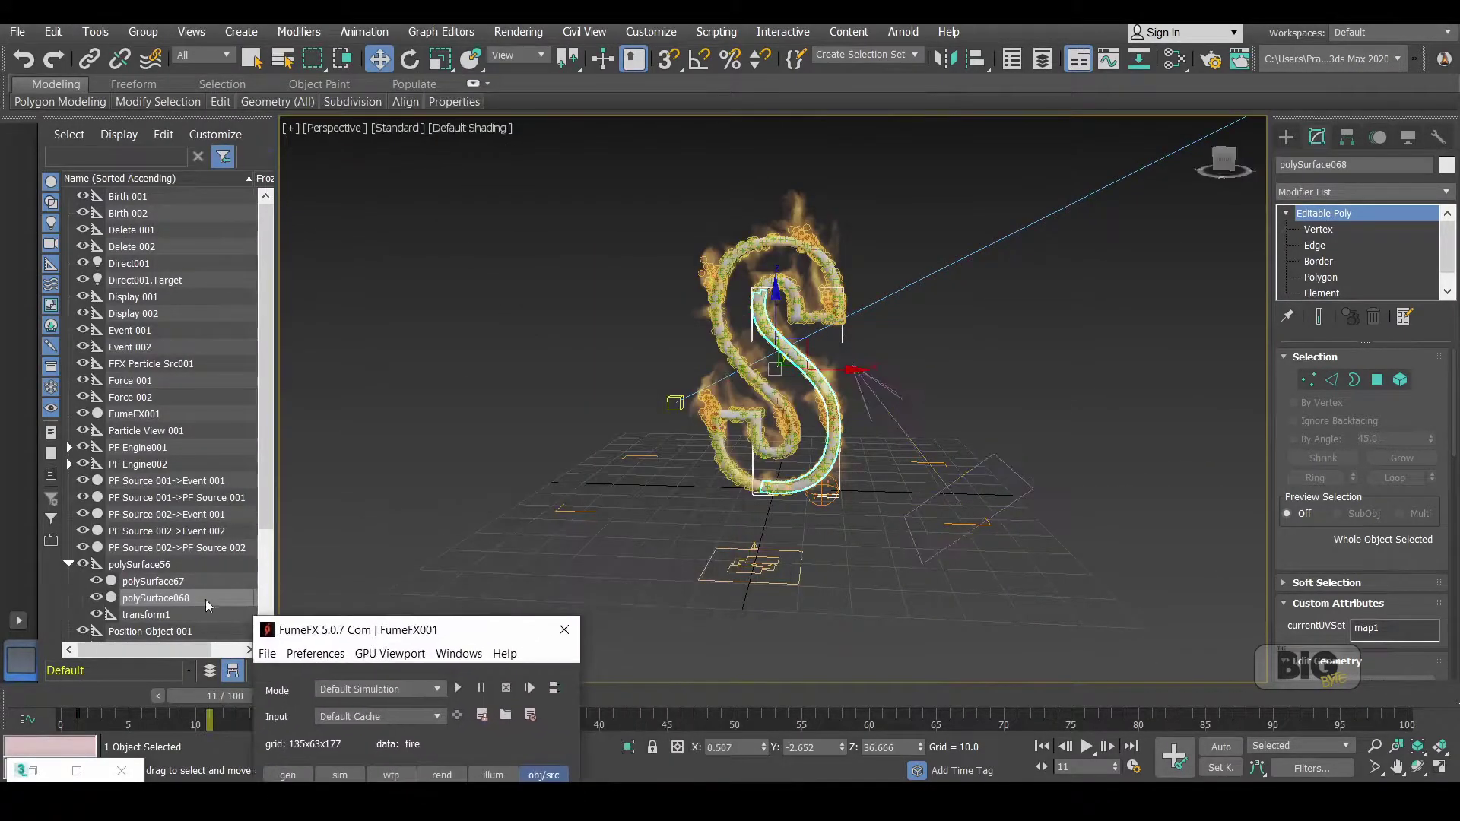
right_click(192, 596)
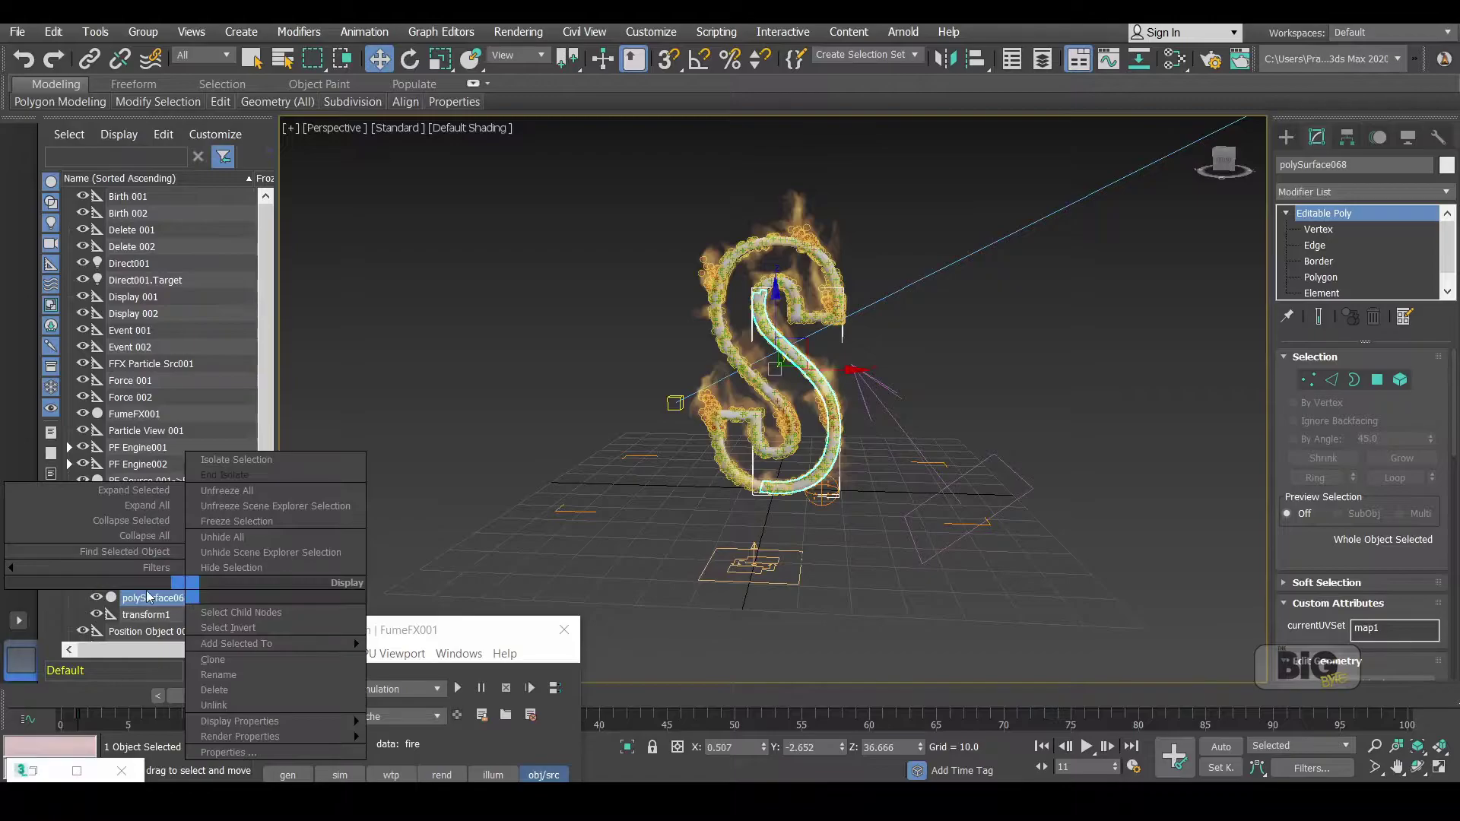
left_click(166, 605)
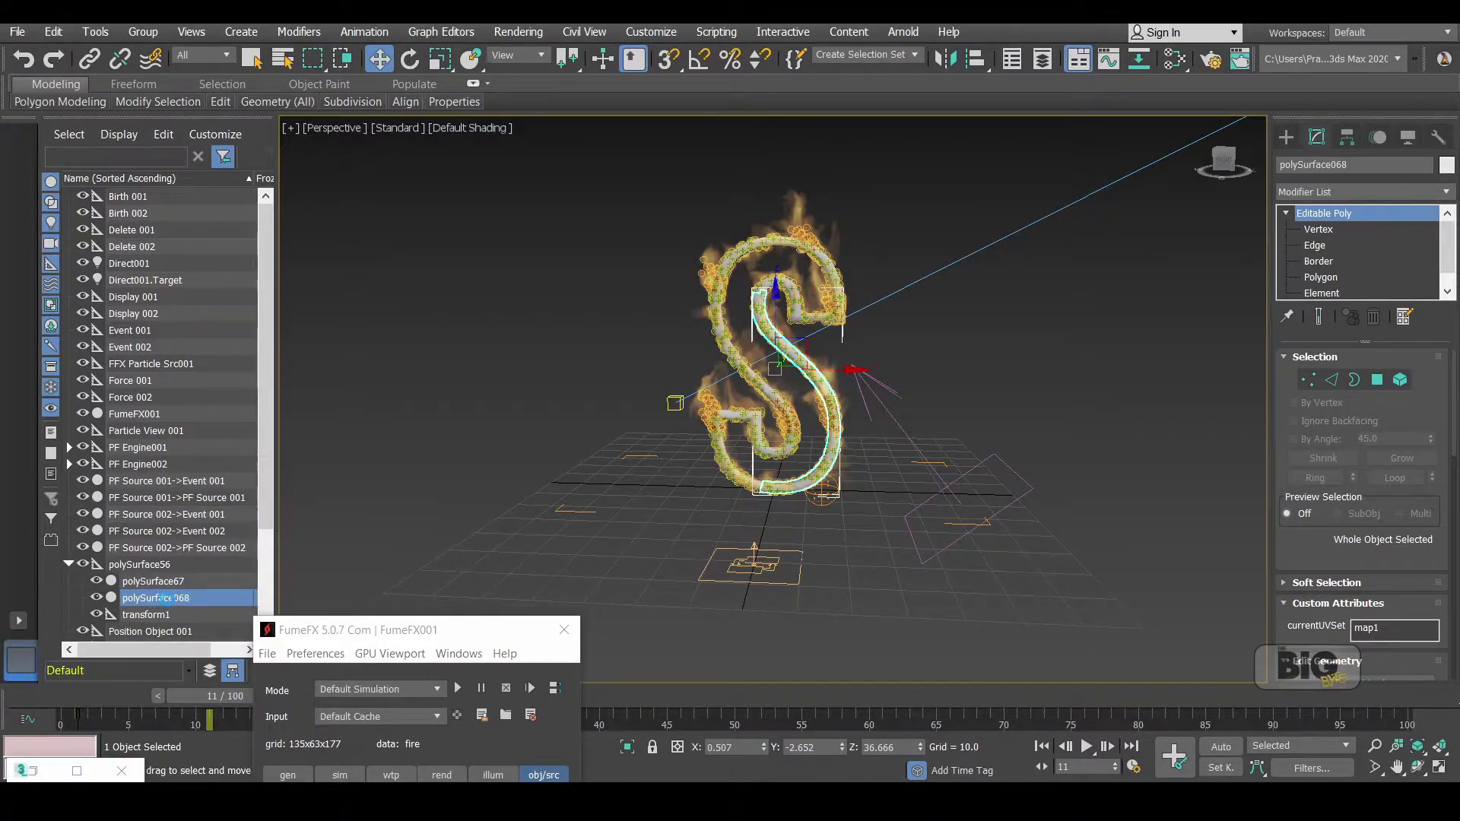
left_click(175, 594)
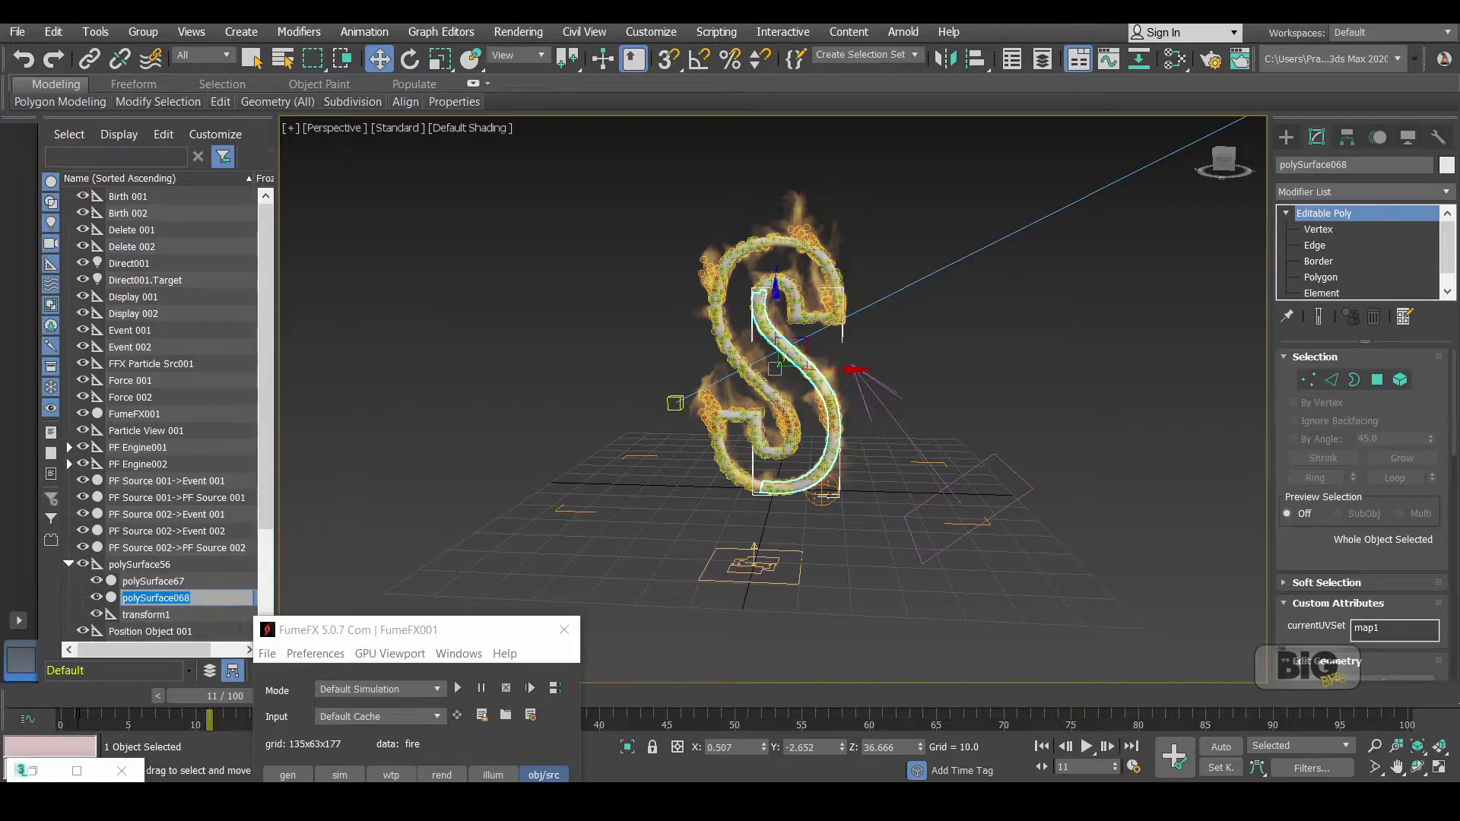
type("part_of_S")
key("Return")
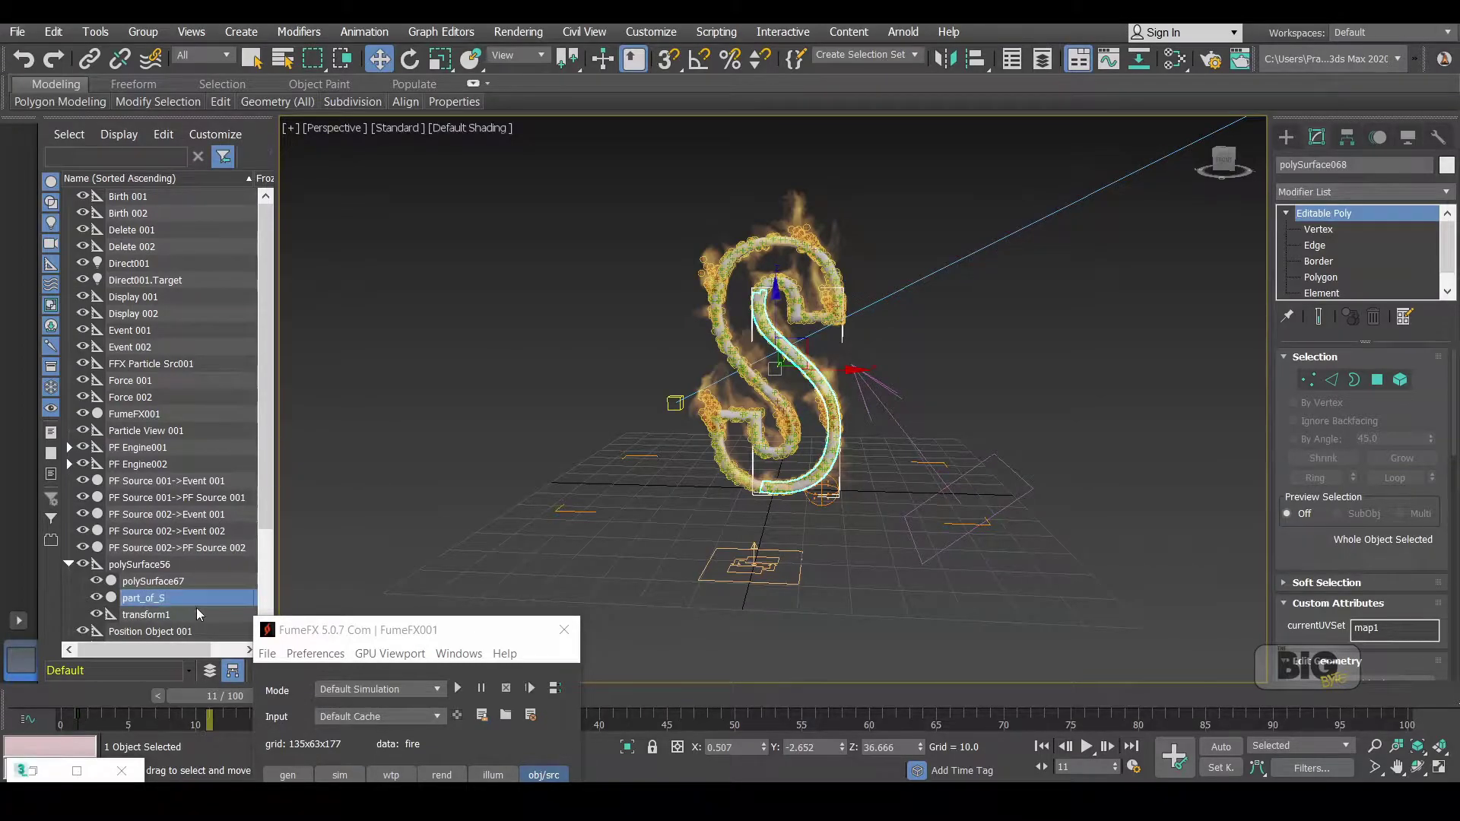
left_click_drag(436, 617, 335, 127)
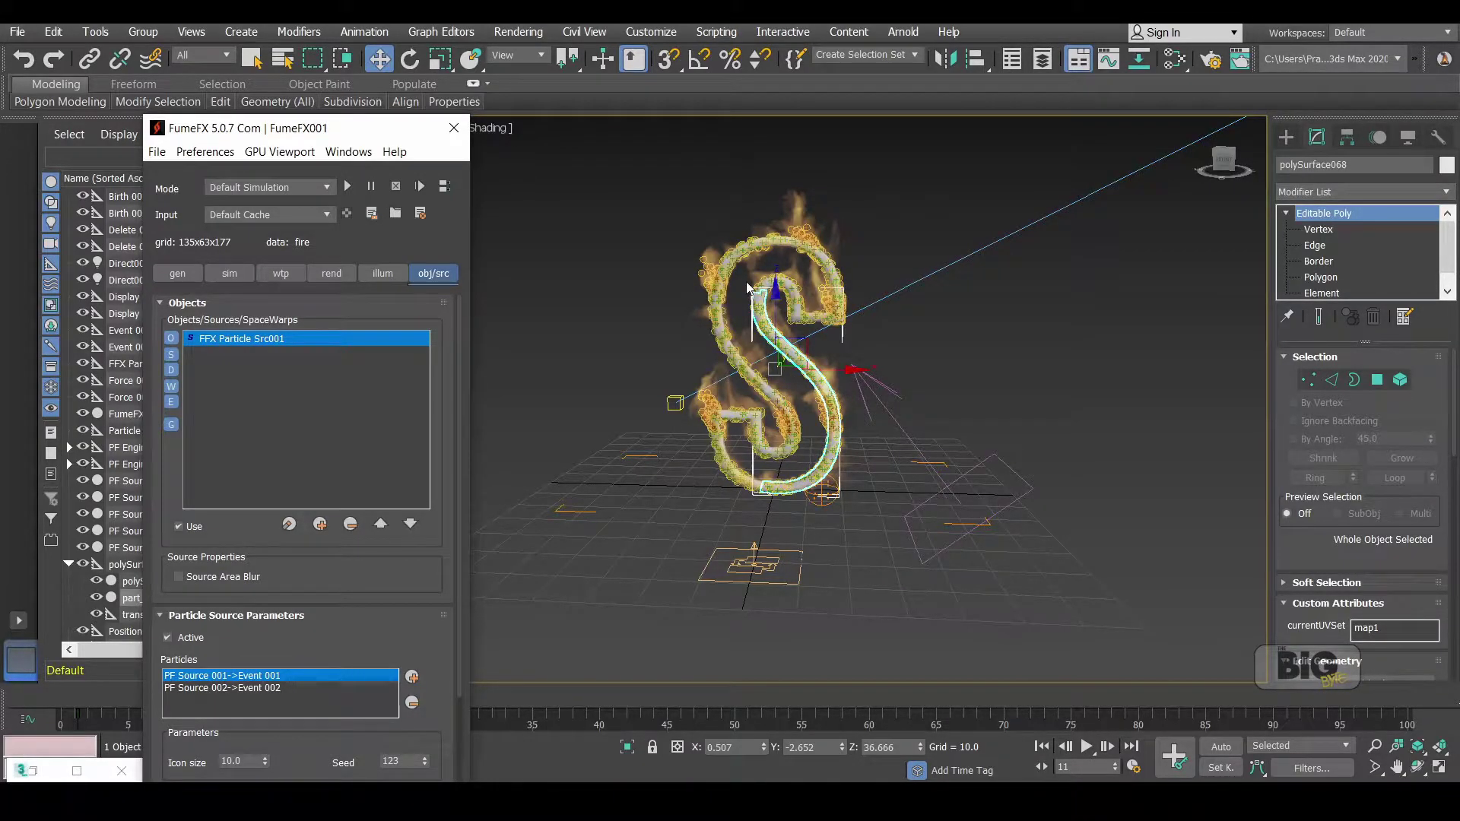
In Particle View, clone PF Source 002 together with Event 002 as a copy
scroll(842, 346, "up", 4)
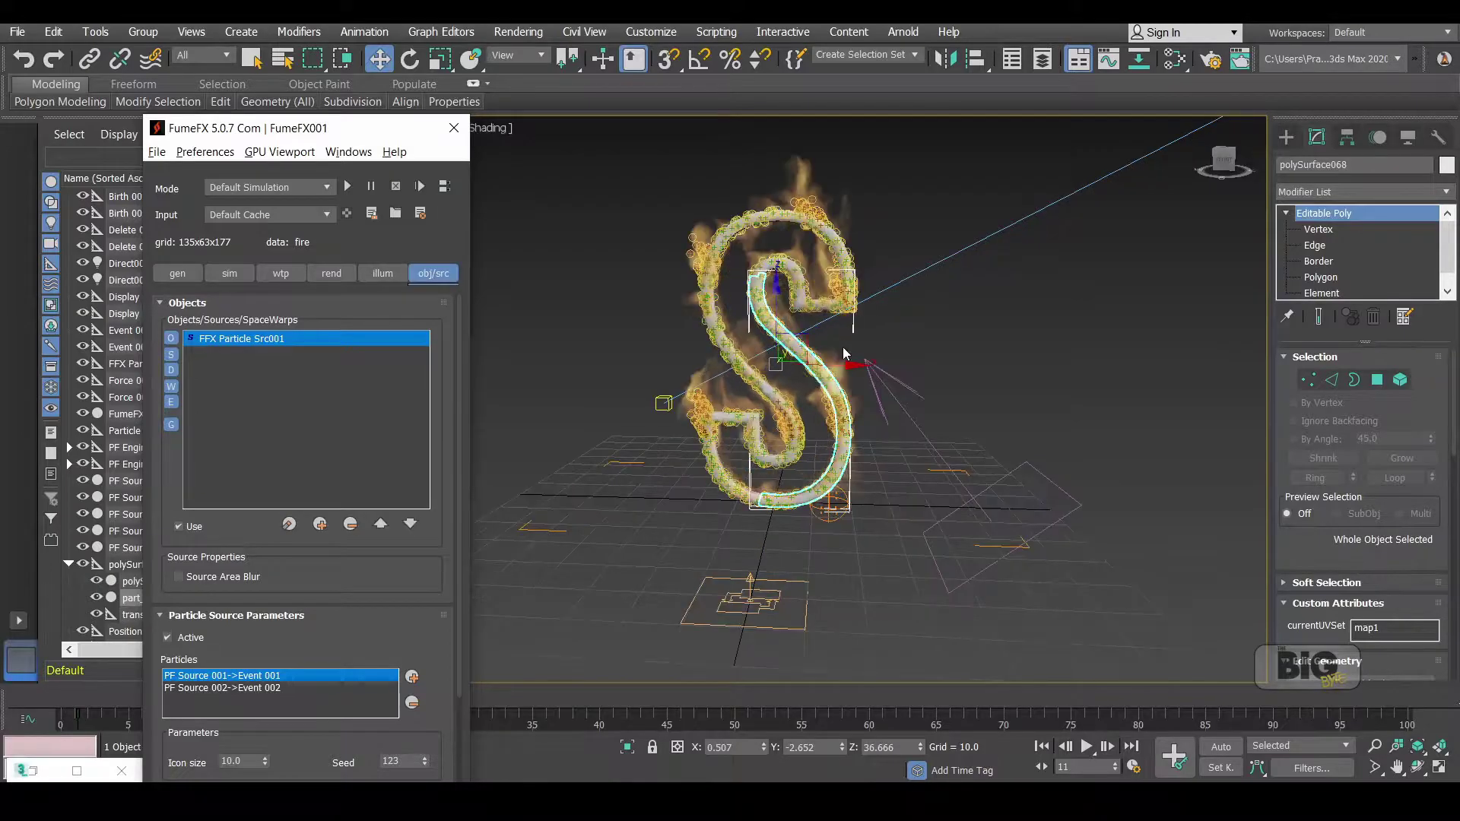
middle_click_drag(869, 339, 852, 344, "alt")
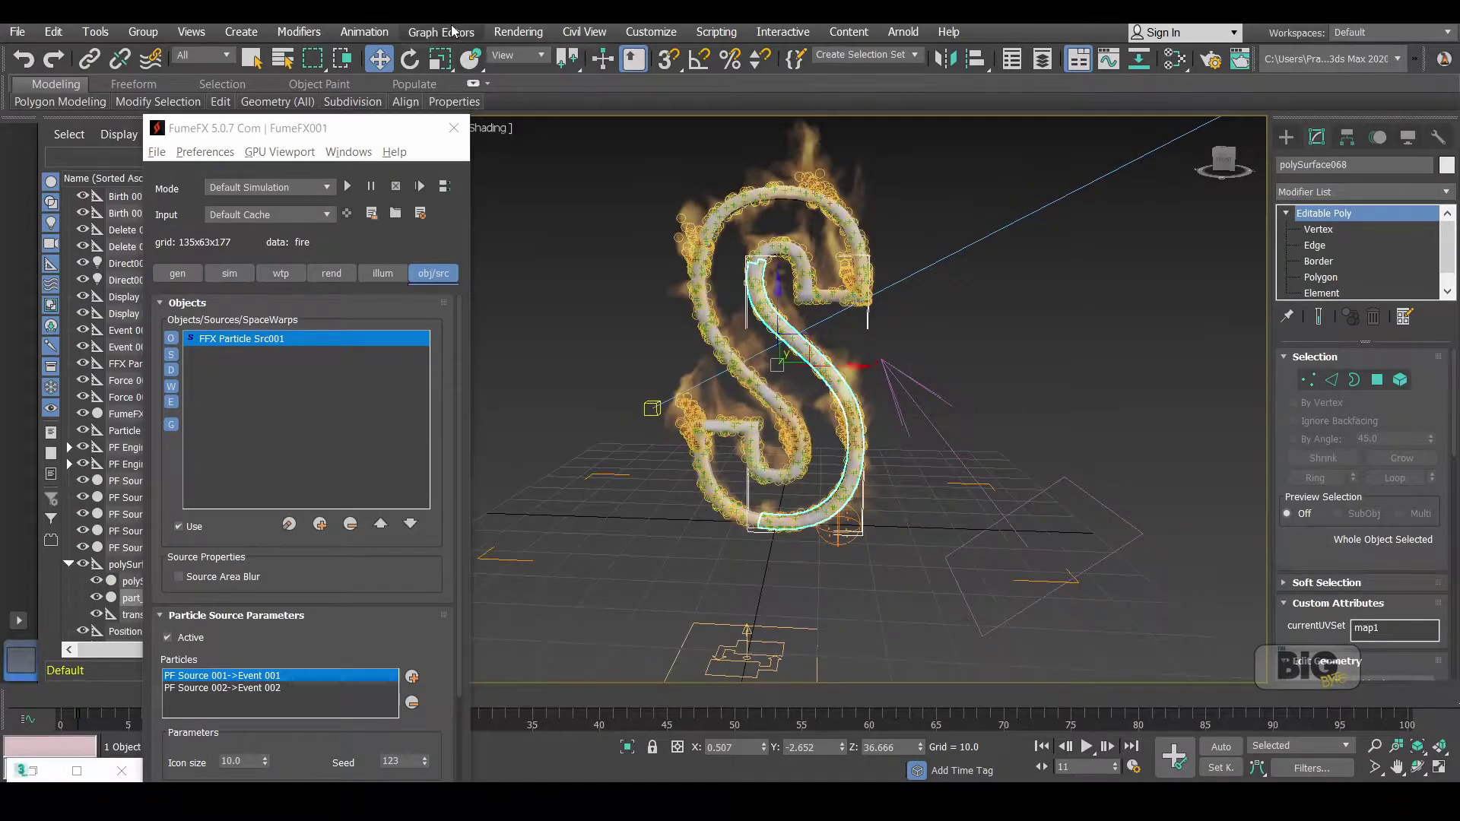
left_click(441, 31)
left_click(549, 235)
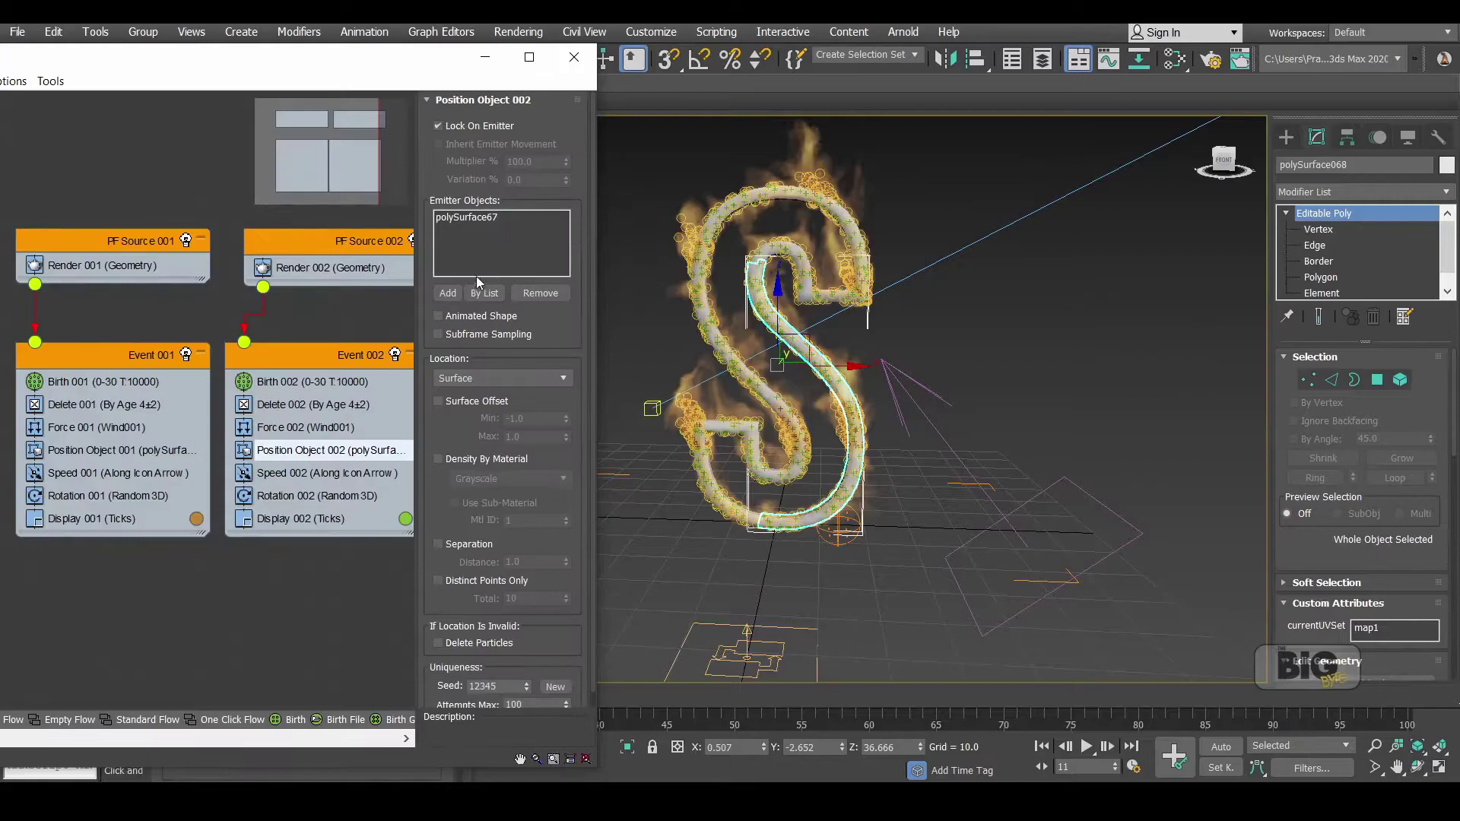
scroll(137, 218, "down", 4)
scroll(176, 210, "up", 2)
middle_click_drag(189, 193, 73, 222)
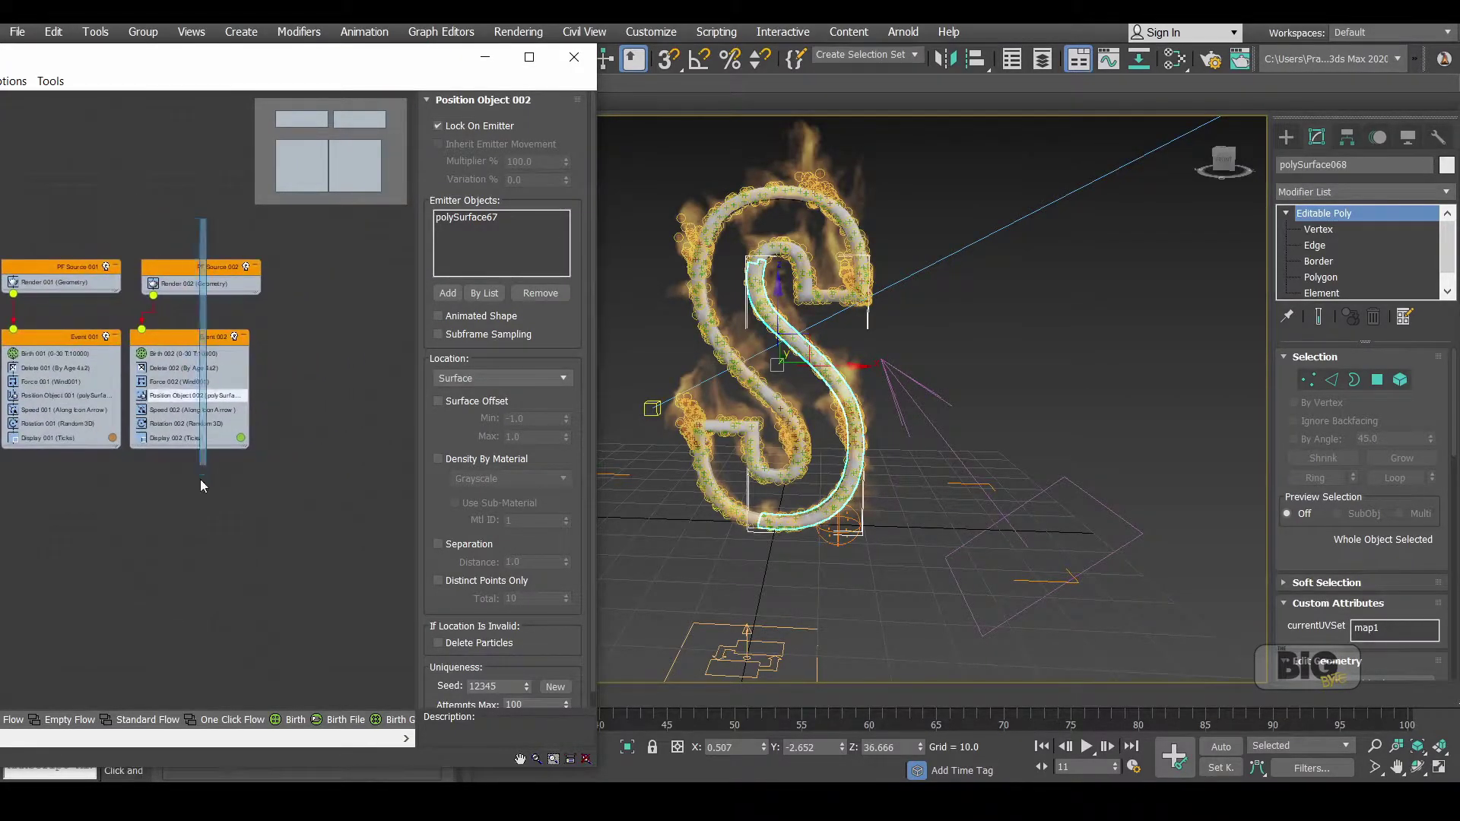
left_click(205, 311)
left_click_drag(209, 266, 322, 272, "shift")
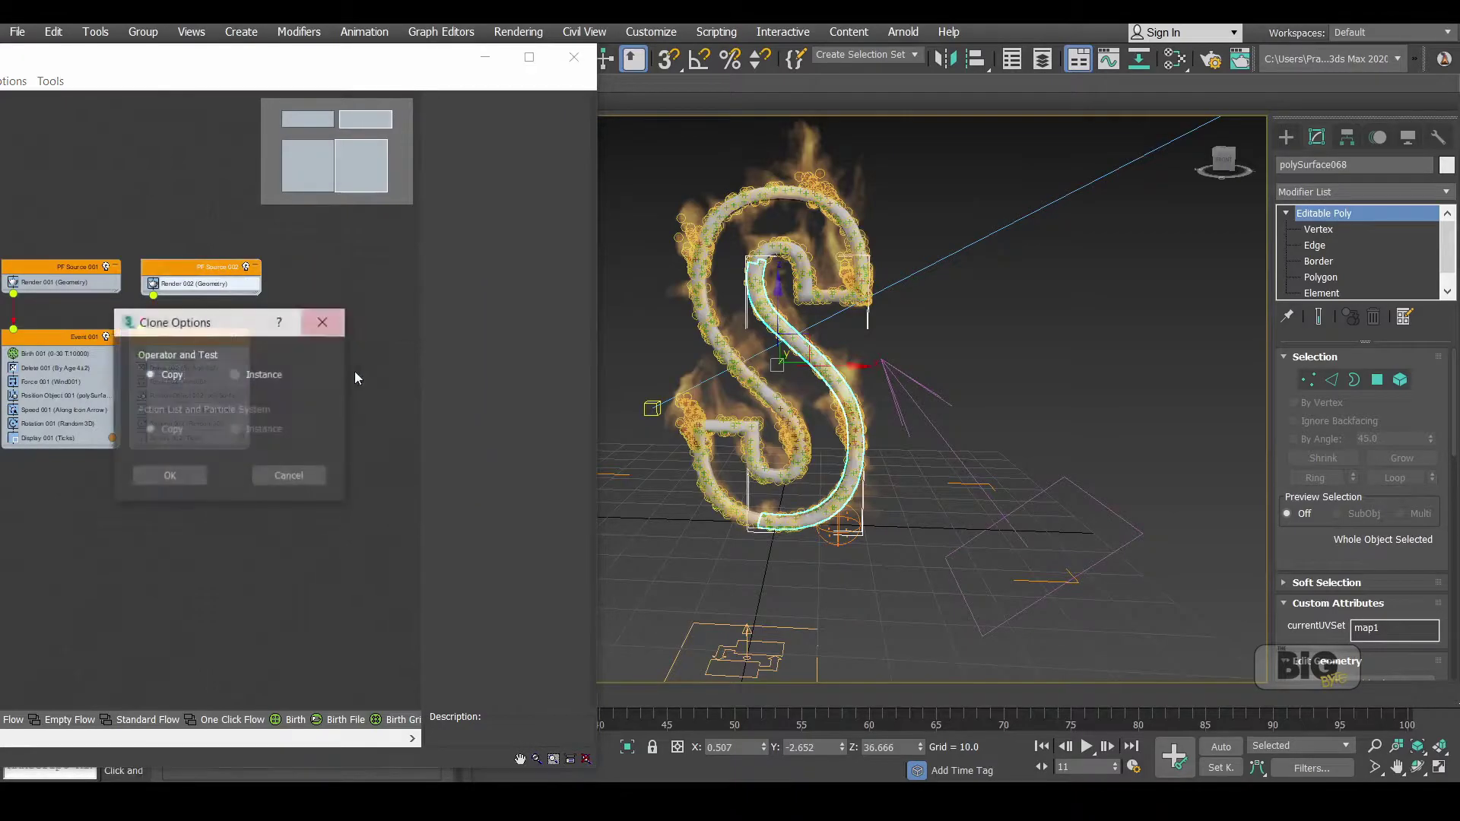
left_click(191, 474)
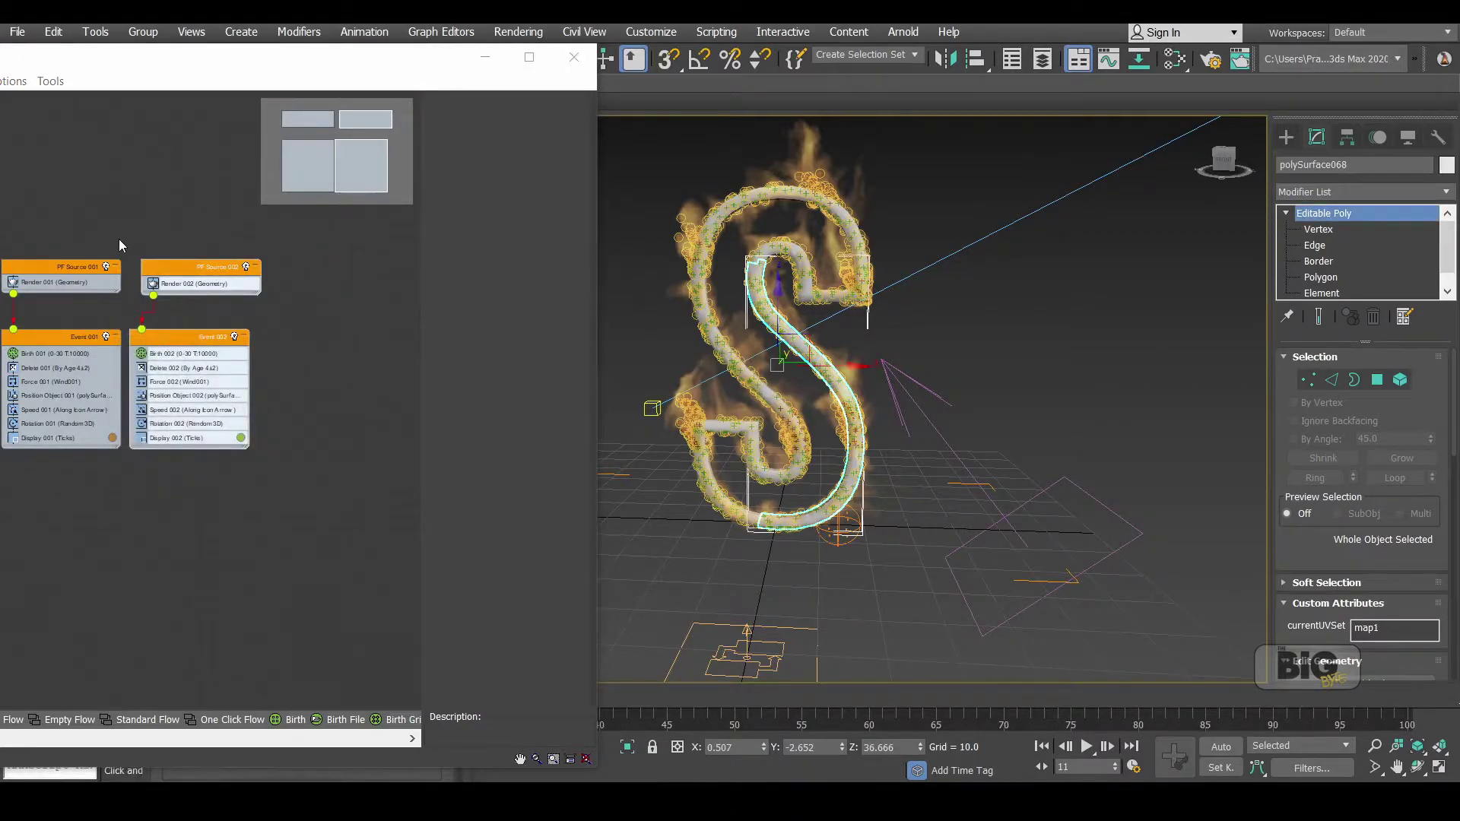
Move the cloned source and event clear of the other particle systems and wire PF Source 003 to Event 003
scroll(152, 231, "down", 2)
middle_click_drag(171, 232, 118, 232)
left_click_drag(287, 235, 213, 441)
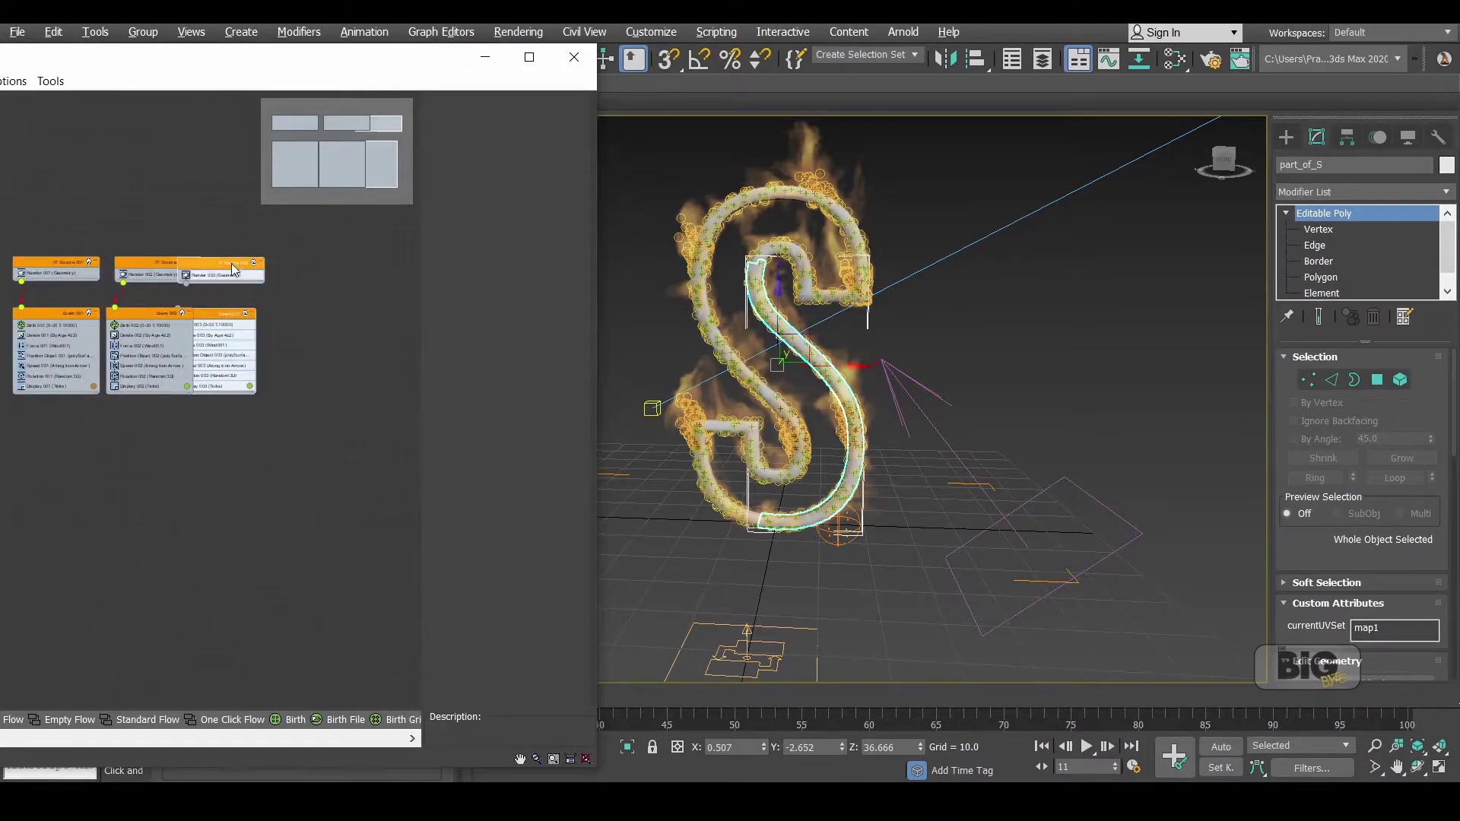
left_click_drag(238, 257, 310, 259)
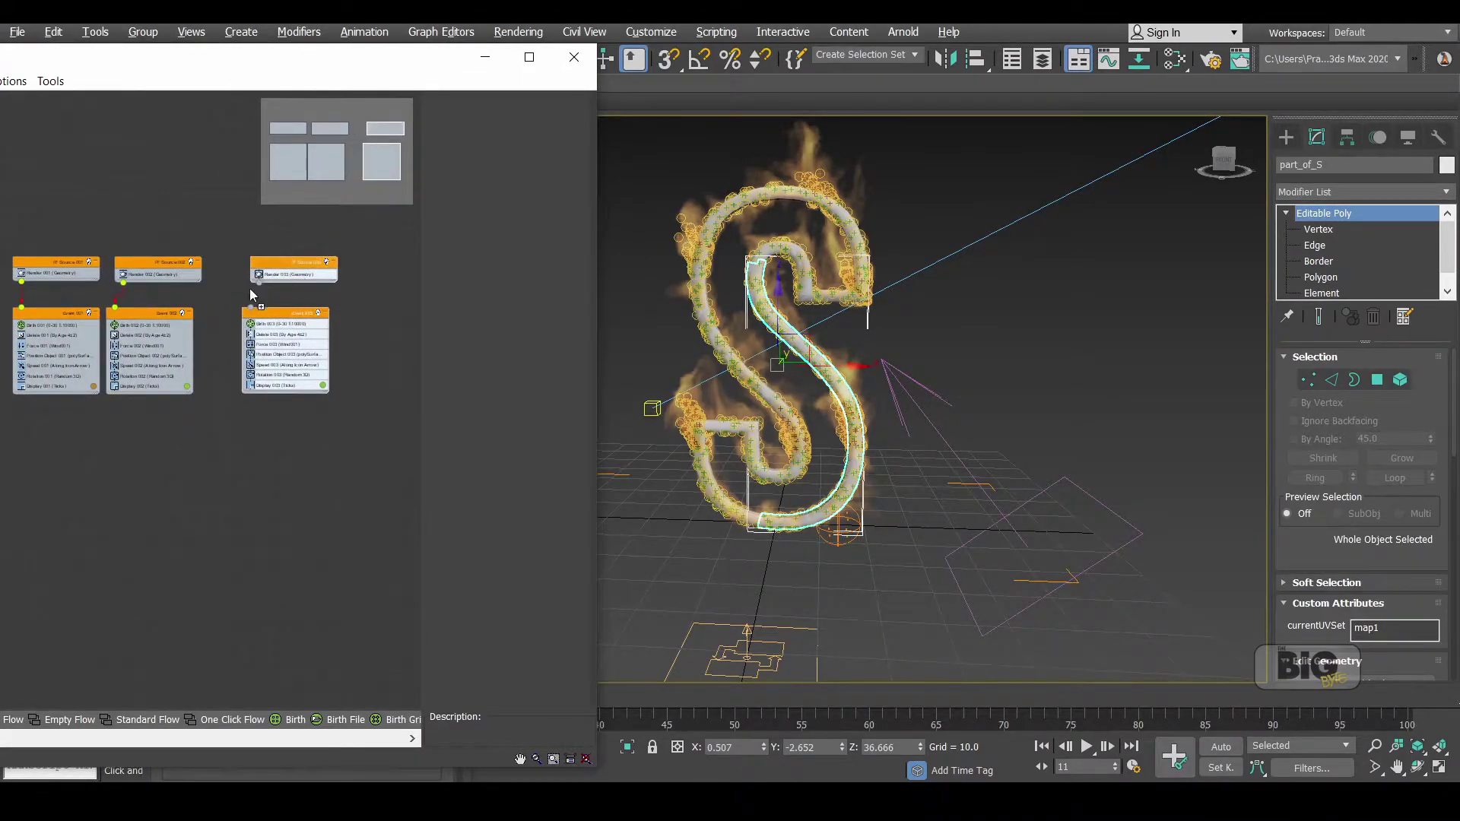
left_click(251, 304)
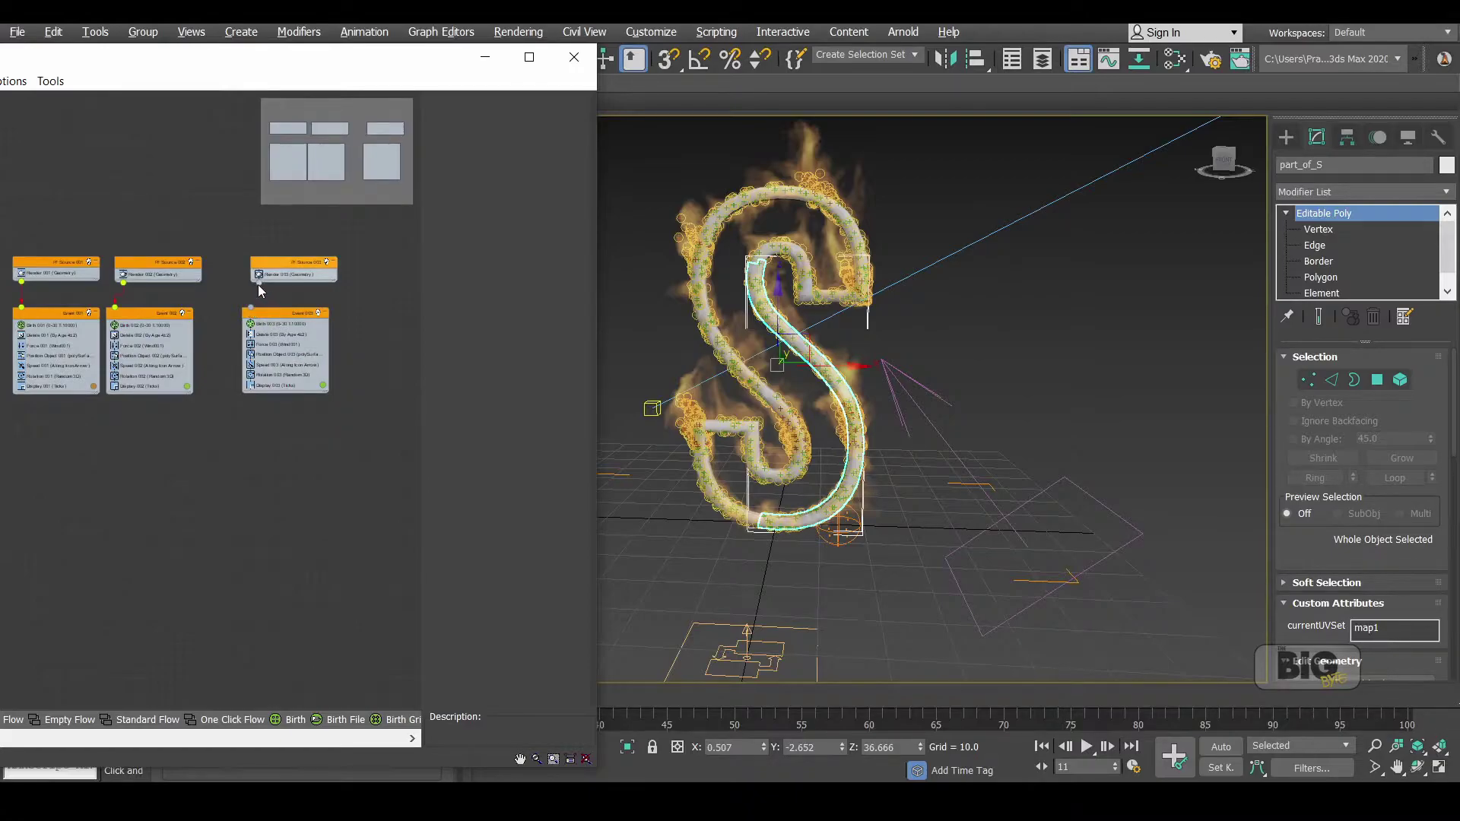
left_click_drag(259, 282, 251, 307)
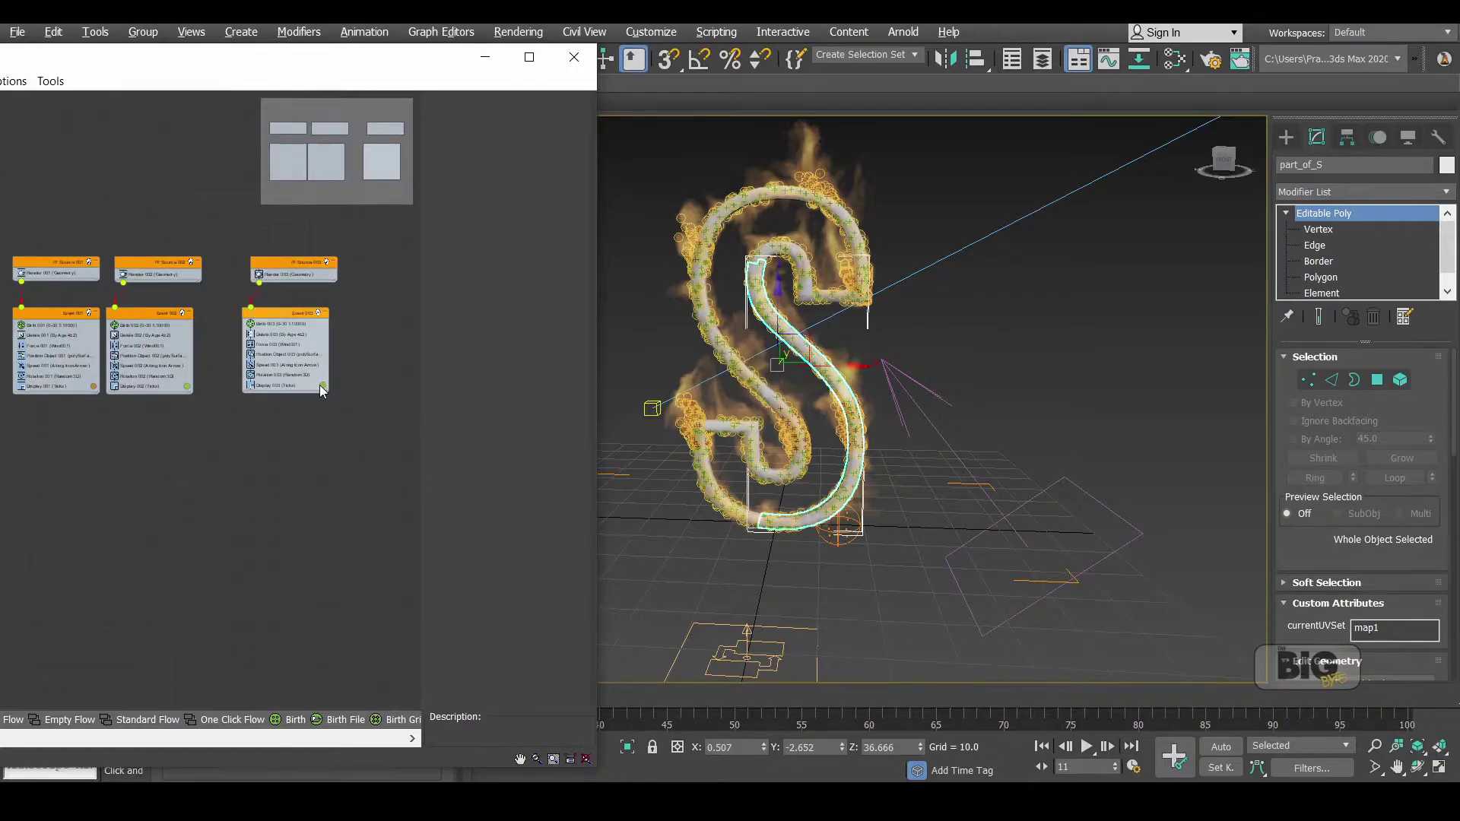
Set the particle display colour of Display 003 in Event 003 to teal blue
left_click(319, 384)
left_click(564, 171)
left_click_drag(563, 170, 628, 172)
left_click(653, 274)
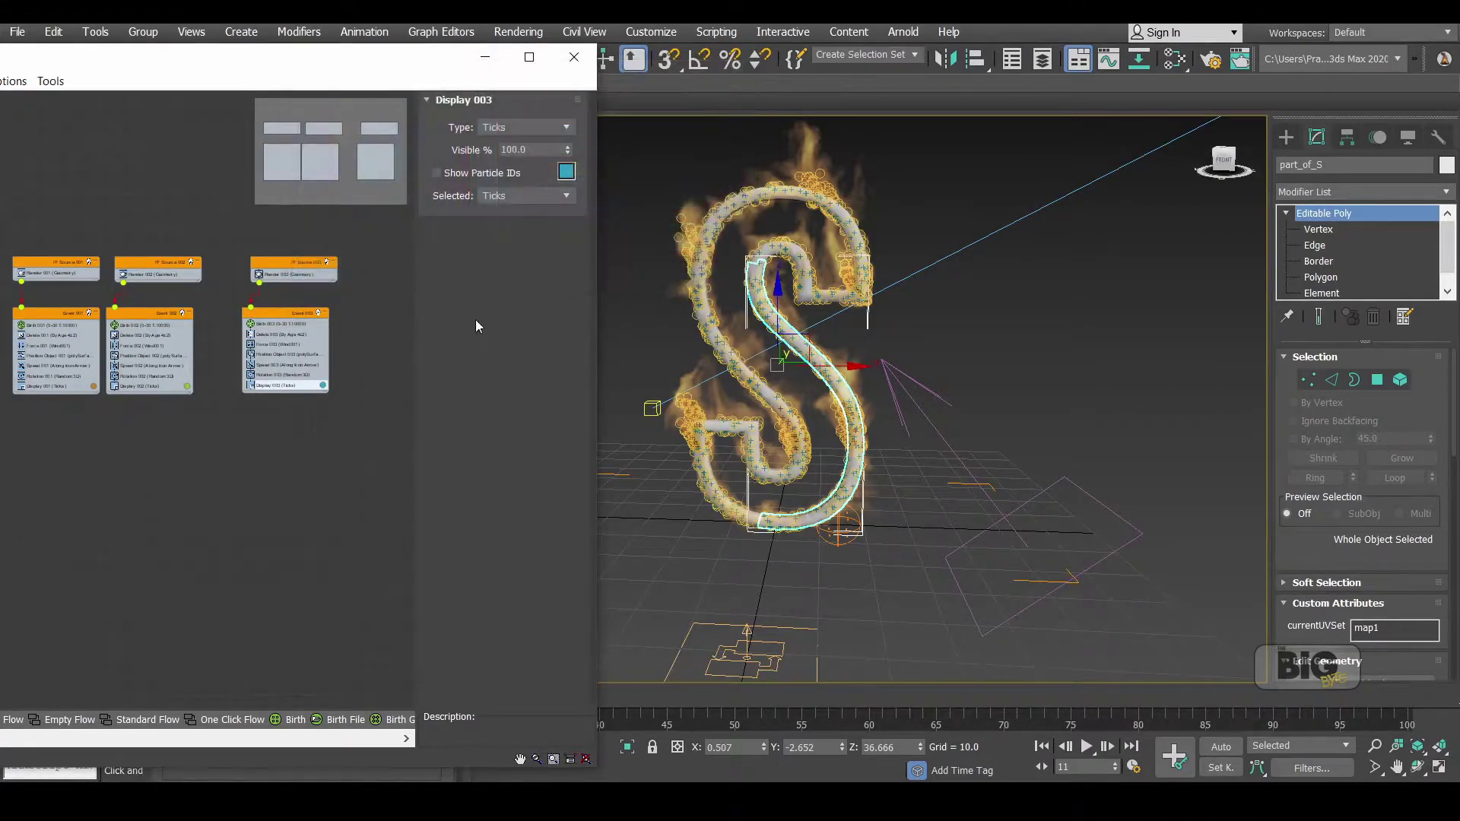
In Position Object 003 of Event 003, remove polySurface67 from the emitter objects and add part_of_S instead
scroll(380, 313, "up", 6)
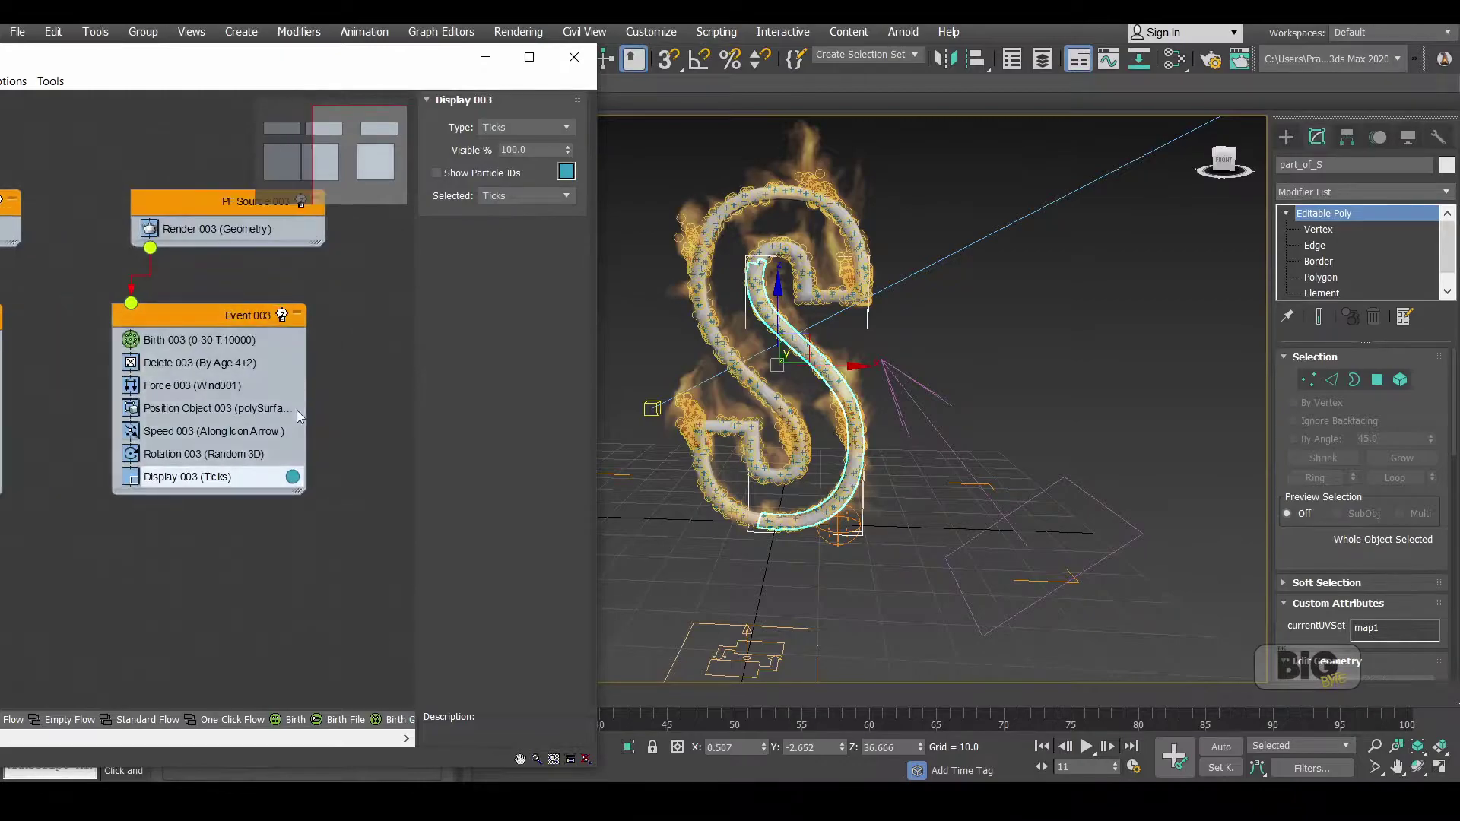
left_click(272, 410)
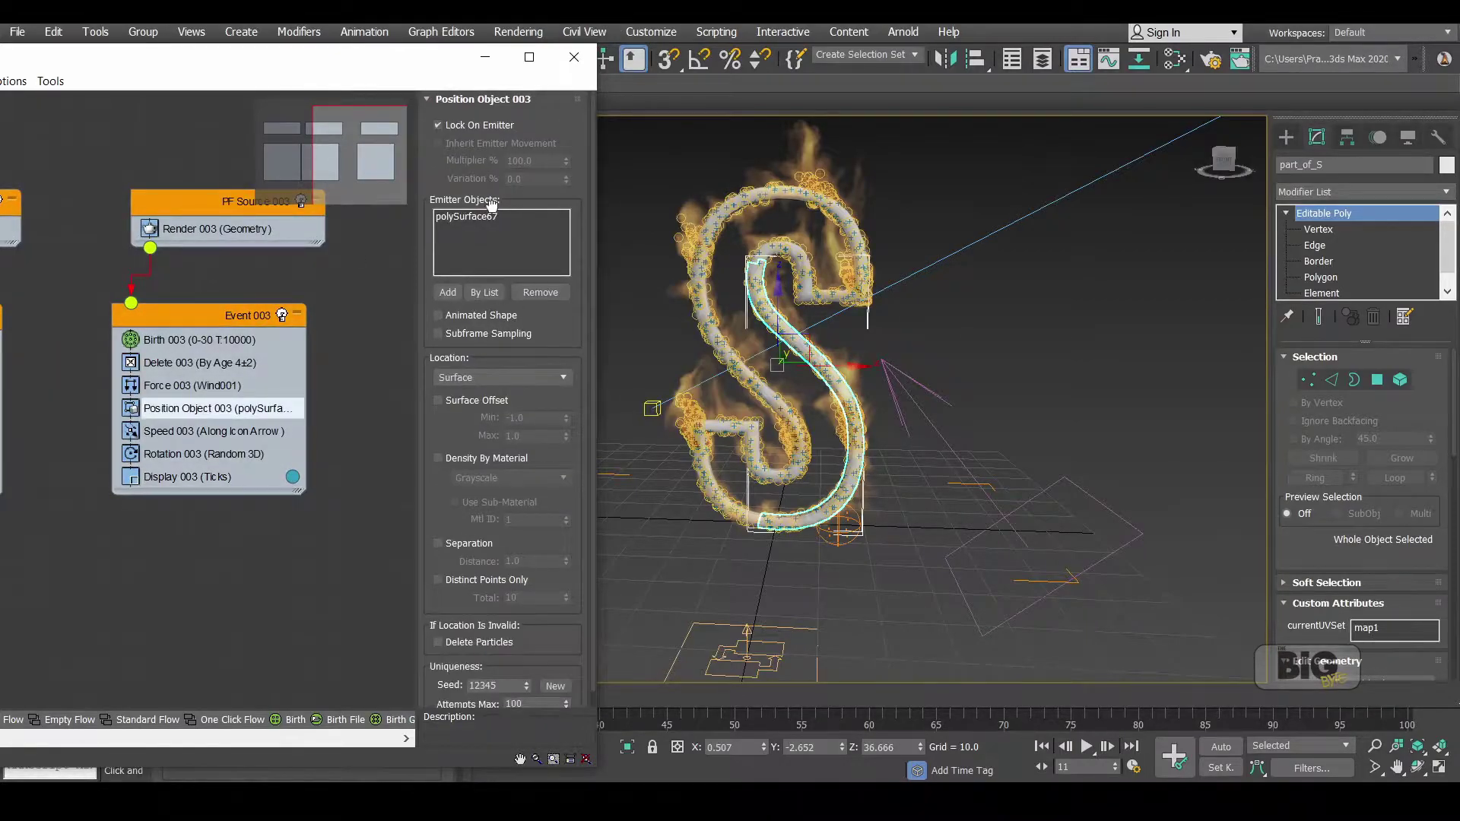
left_click(520, 295)
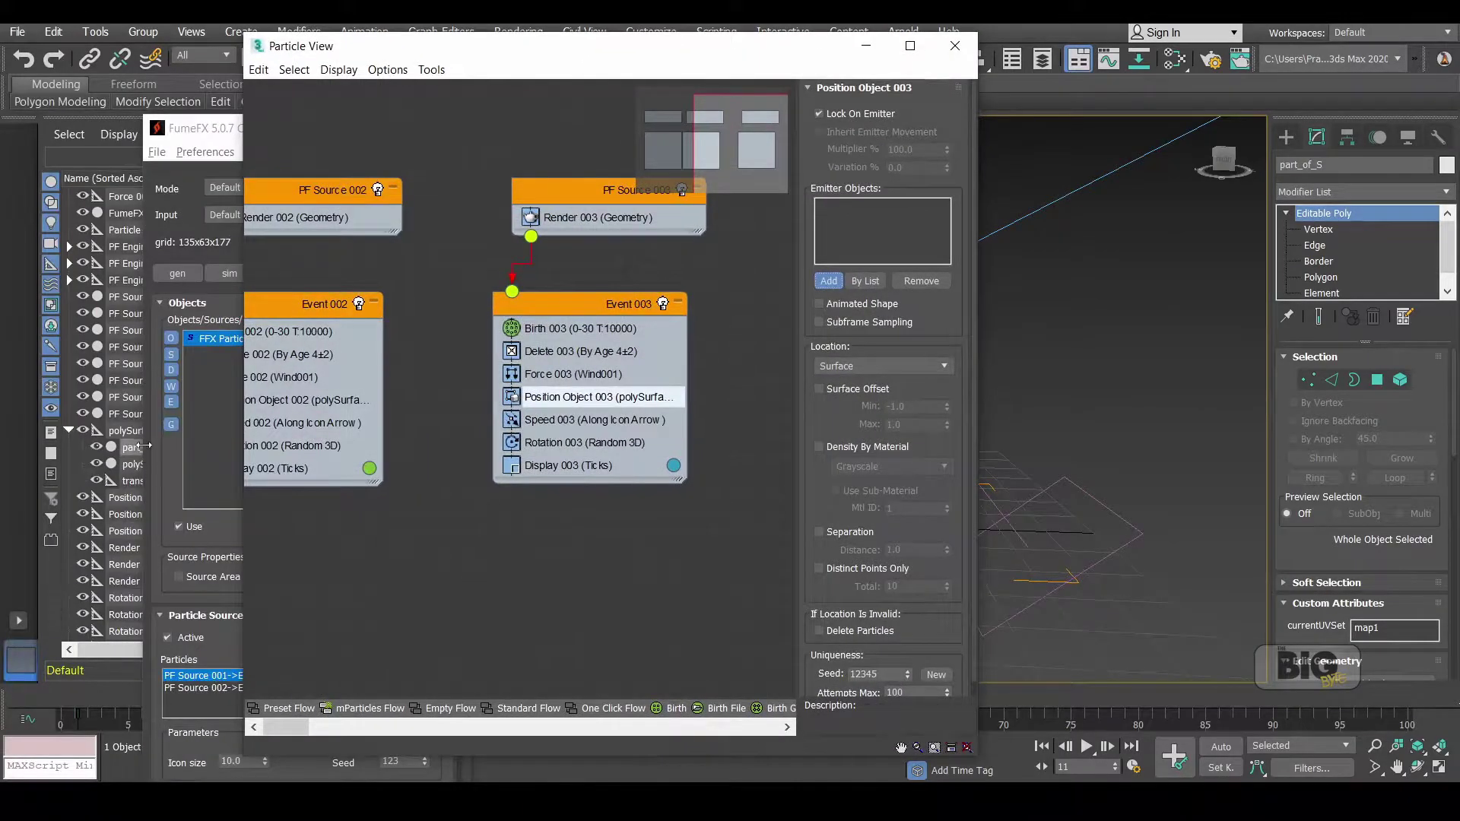
left_click(129, 447)
left_click_drag(751, 66, 407, 57)
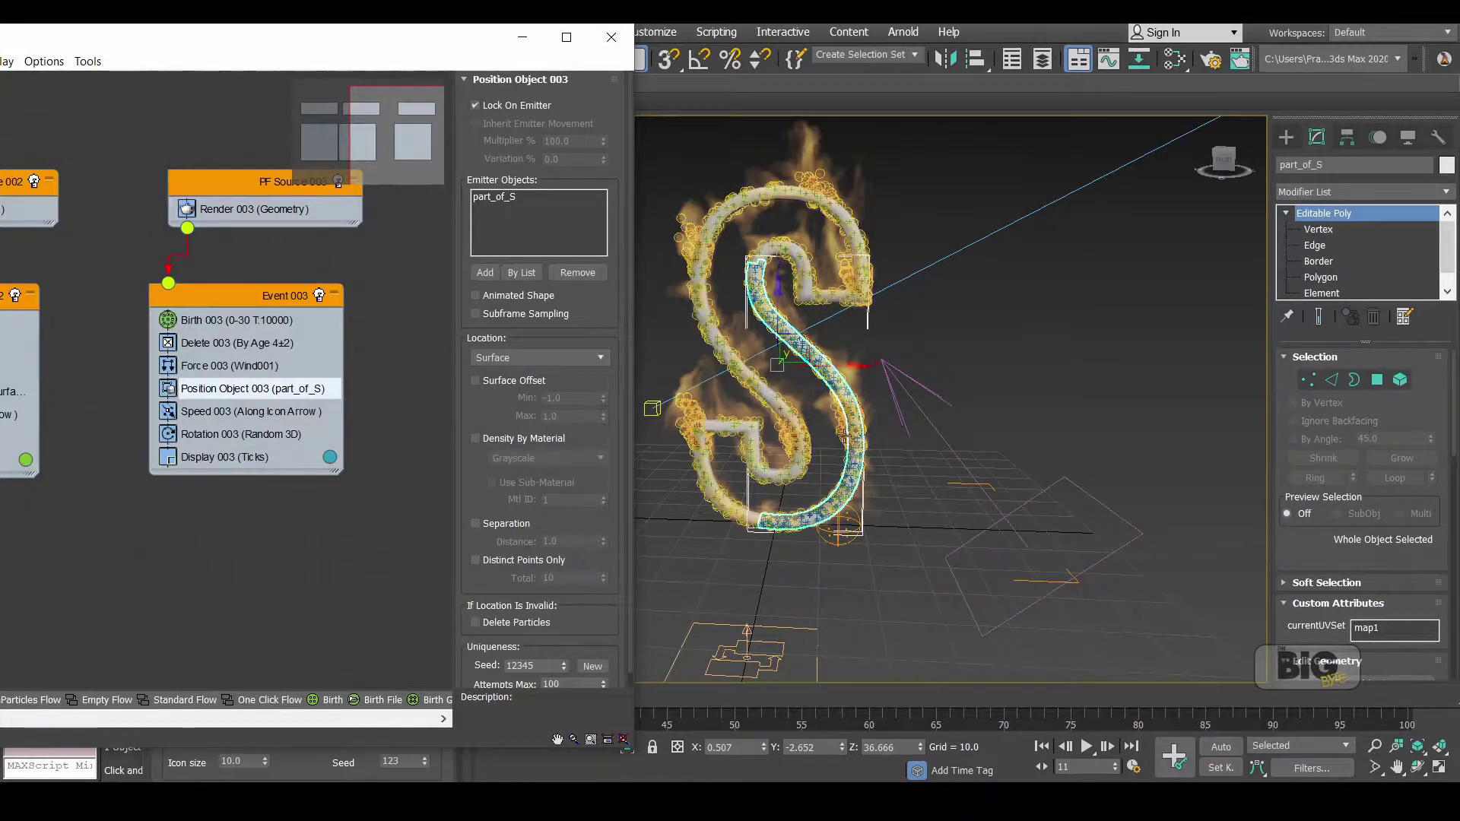
Insert a Find Target test into Event 003
left_click(277, 298)
right_click(272, 298)
mouse_move(336, 332)
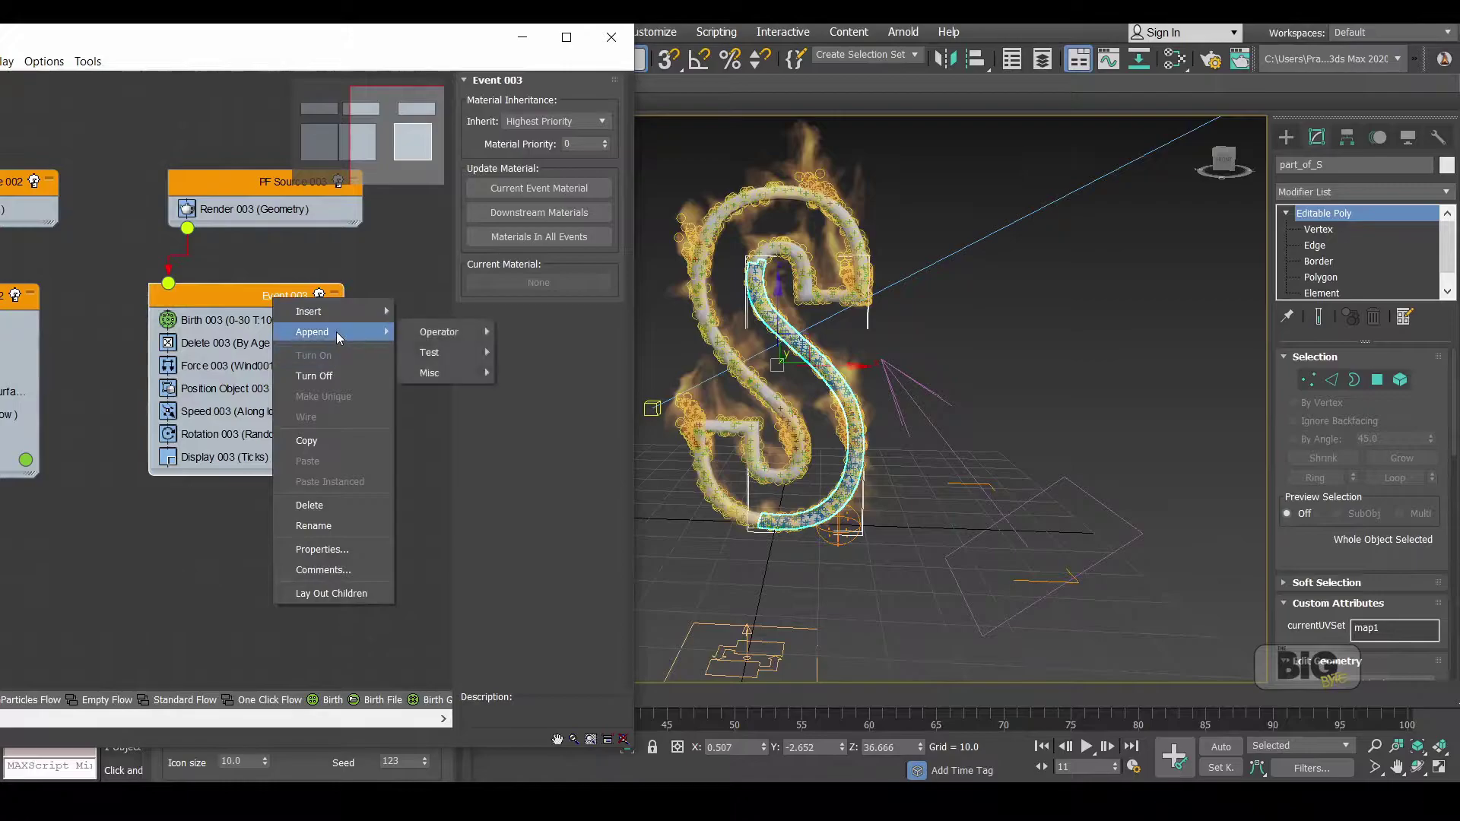
mouse_move(423, 332)
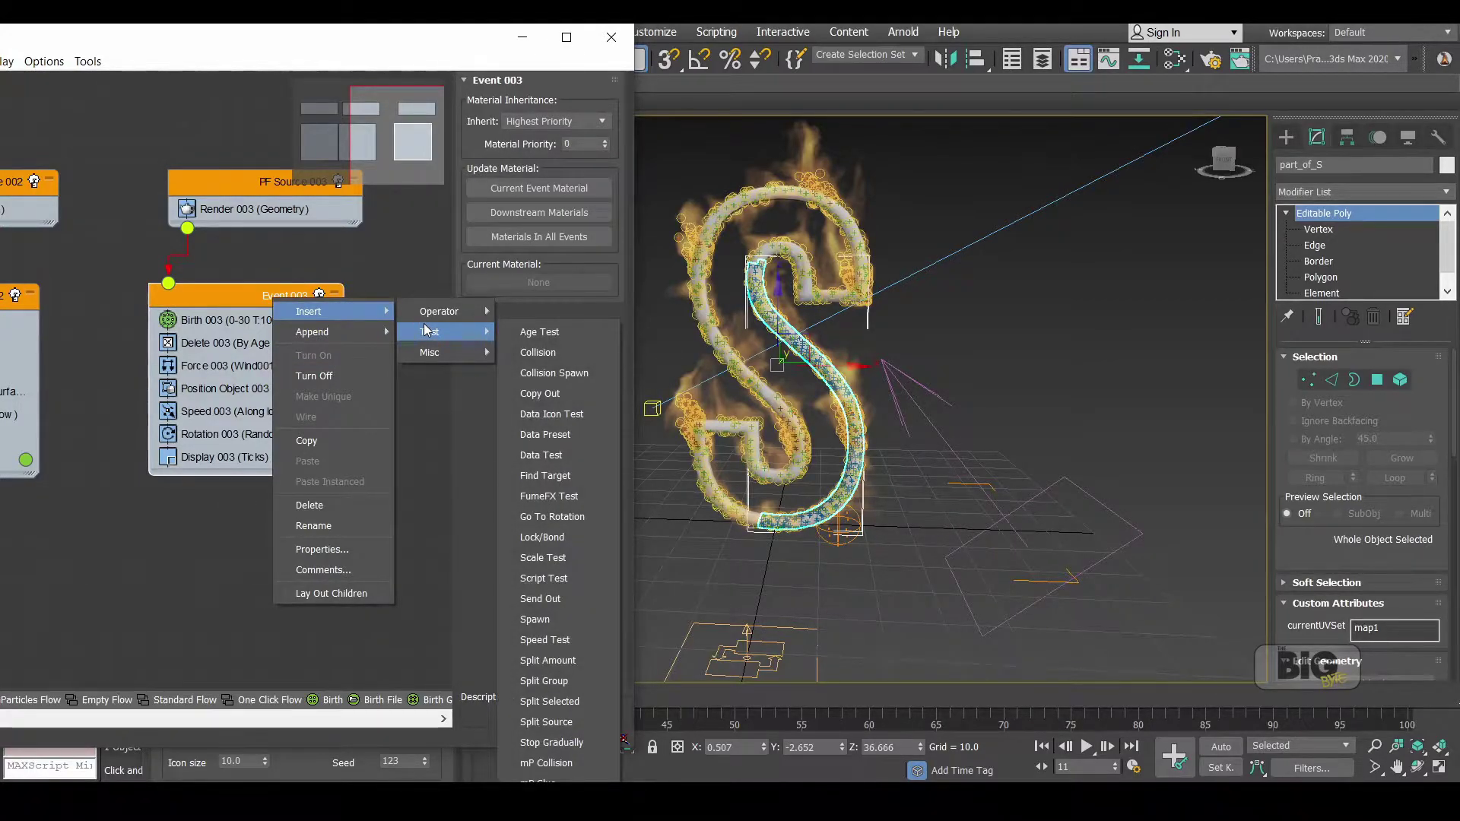
left_click(579, 476)
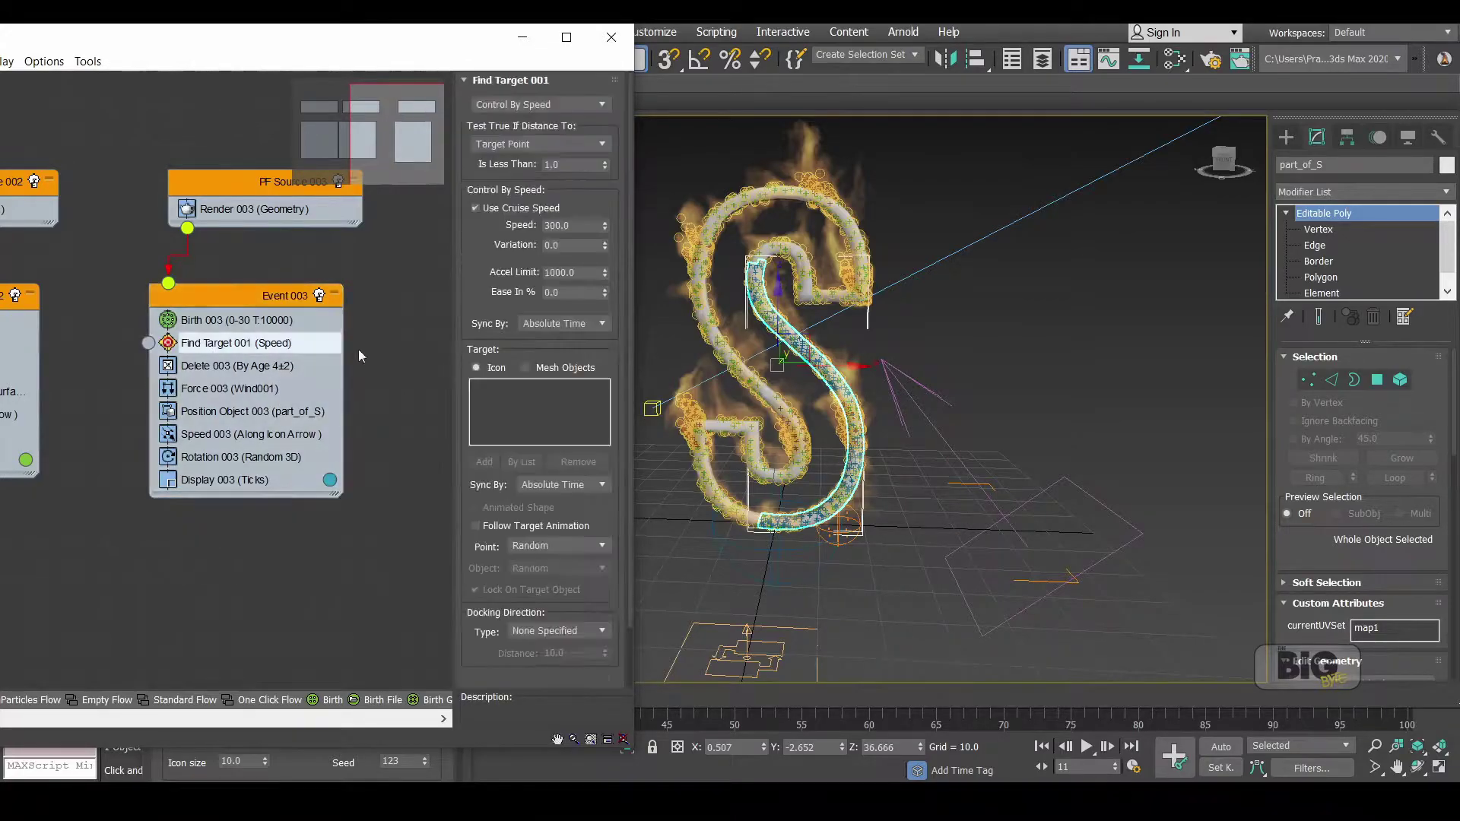
Move the Find Target icon to the upper end of the part_of_S strip, at about X -4.4, Y -1.2, Z 56.4
left_click(781, 540)
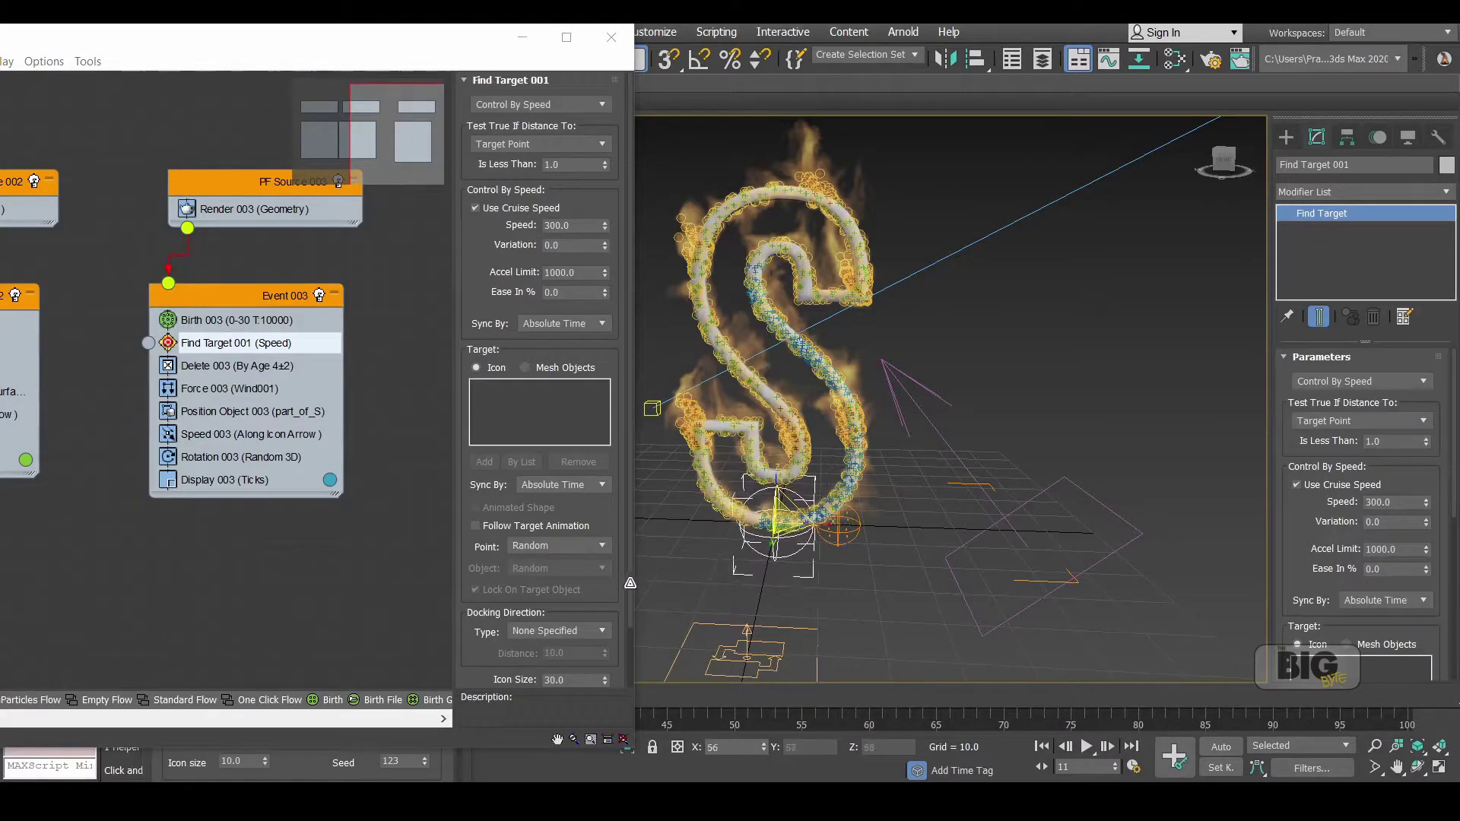
key("w")
left_click_drag(749, 511, 813, 290)
key("w")
left_click_drag(761, 212, 761, 191)
left_click_drag(841, 275, 831, 276)
middle_click_drag(831, 275, 754, 314, "alt")
left_click_drag(807, 266, 799, 267)
middle_click_drag(798, 267, 843, 316, "alt")
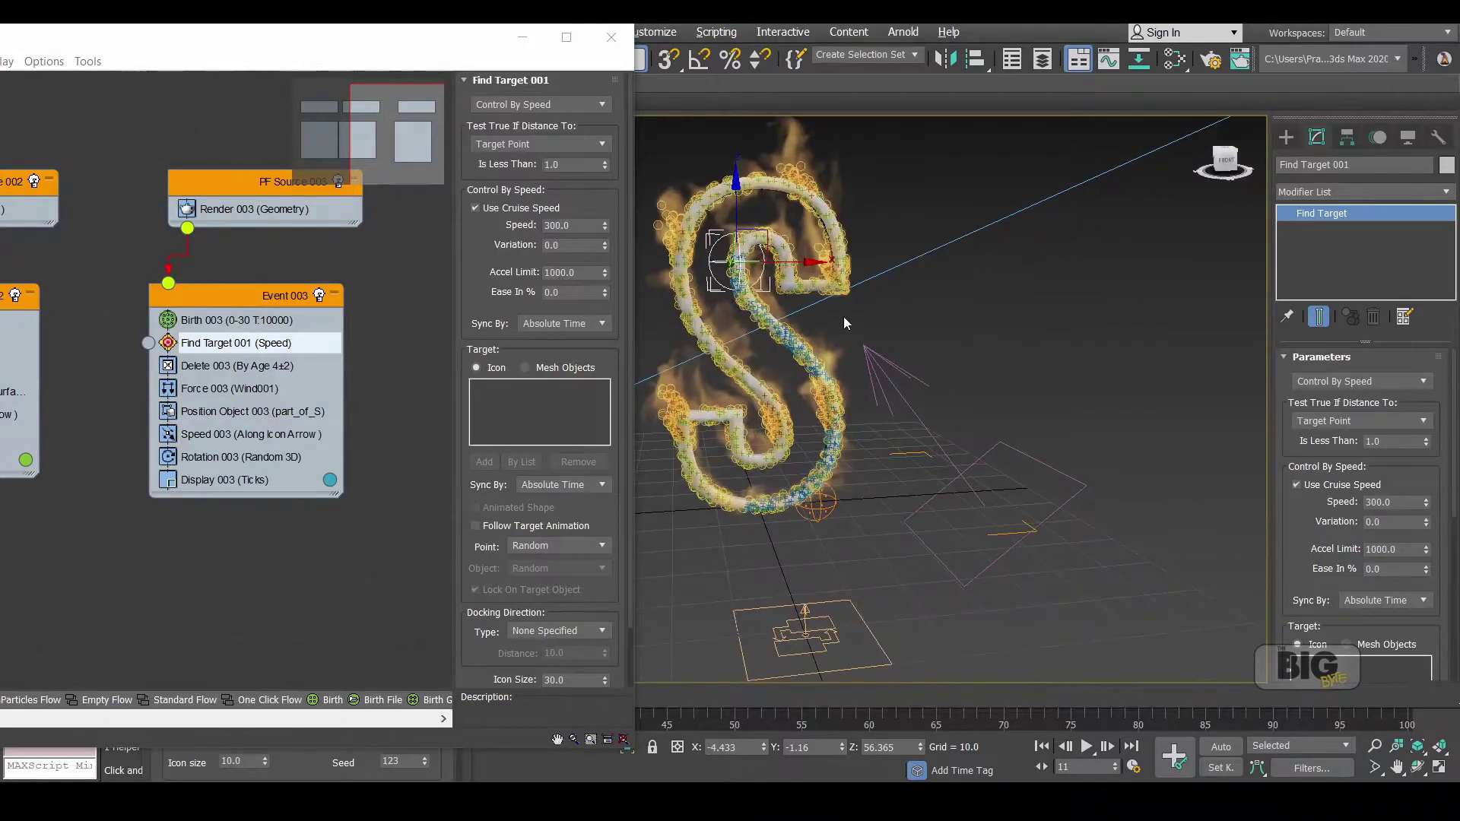
scroll(842, 316, "up", 5)
scroll(843, 316, "down", 3)
scroll(815, 315, "down", 1)
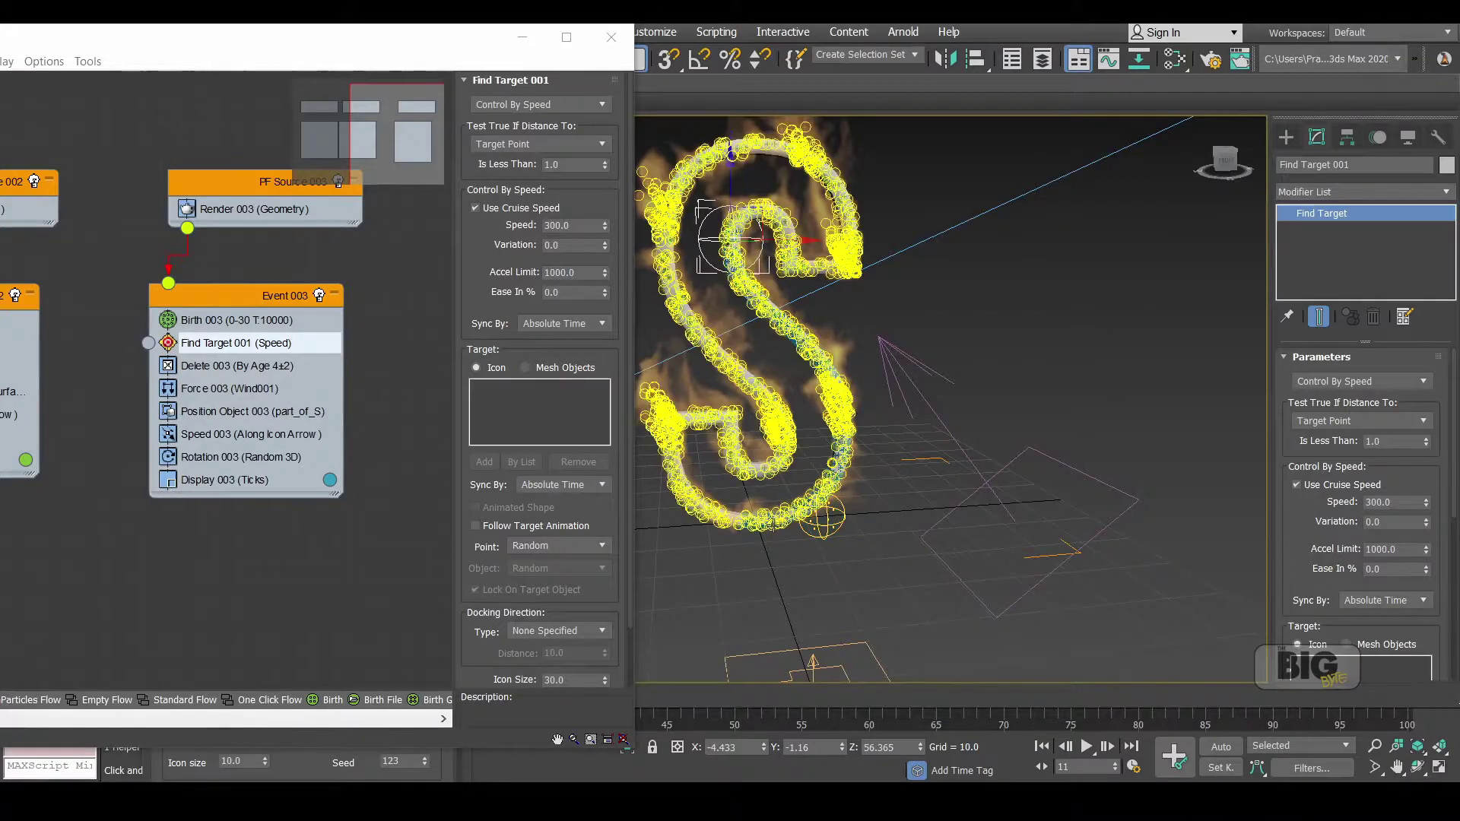
Select part_of_S and set the emission location of Position Object 003 to Selected Faces
left_click(756, 504)
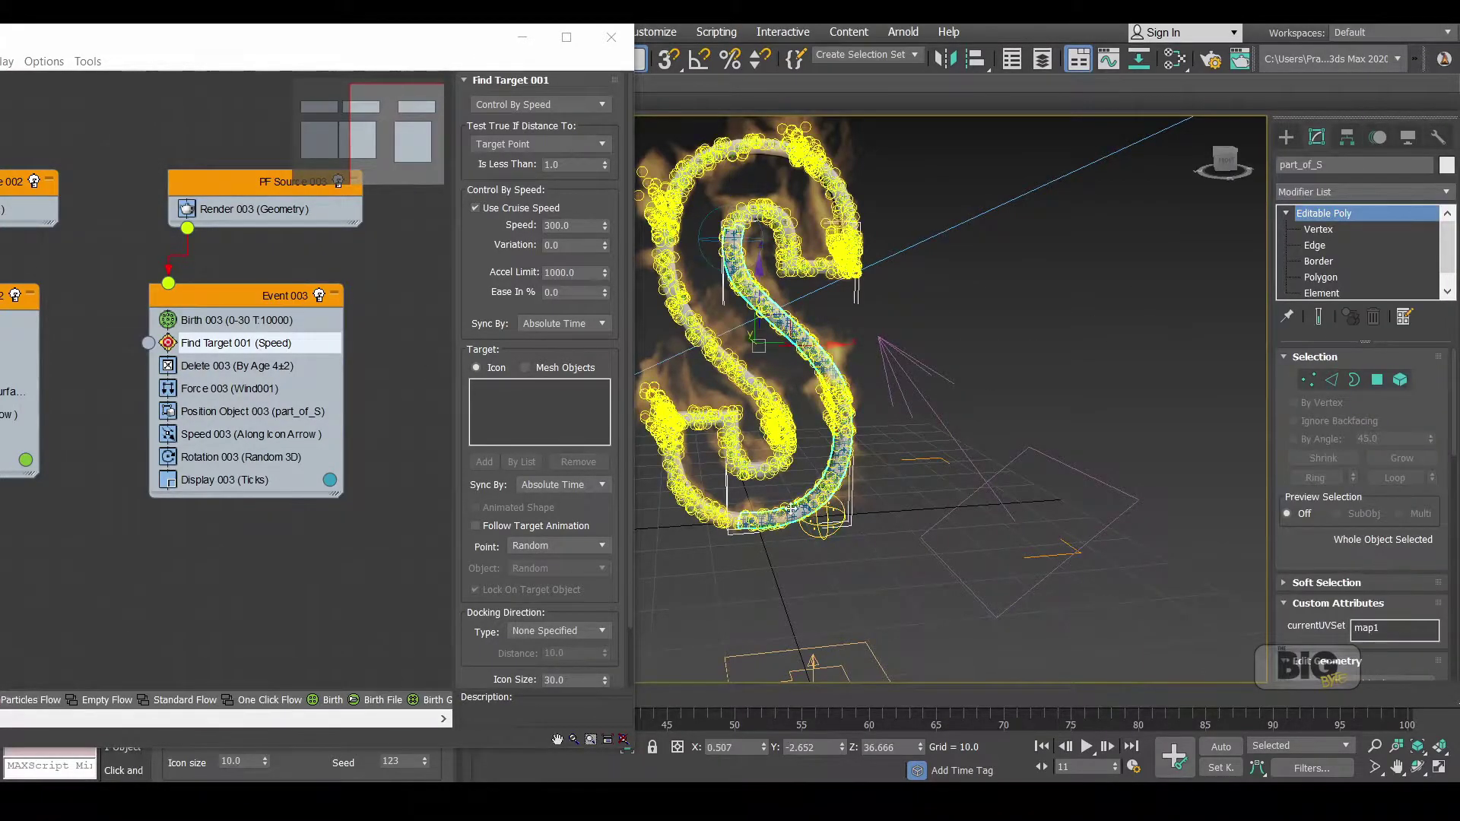
left_click(255, 410)
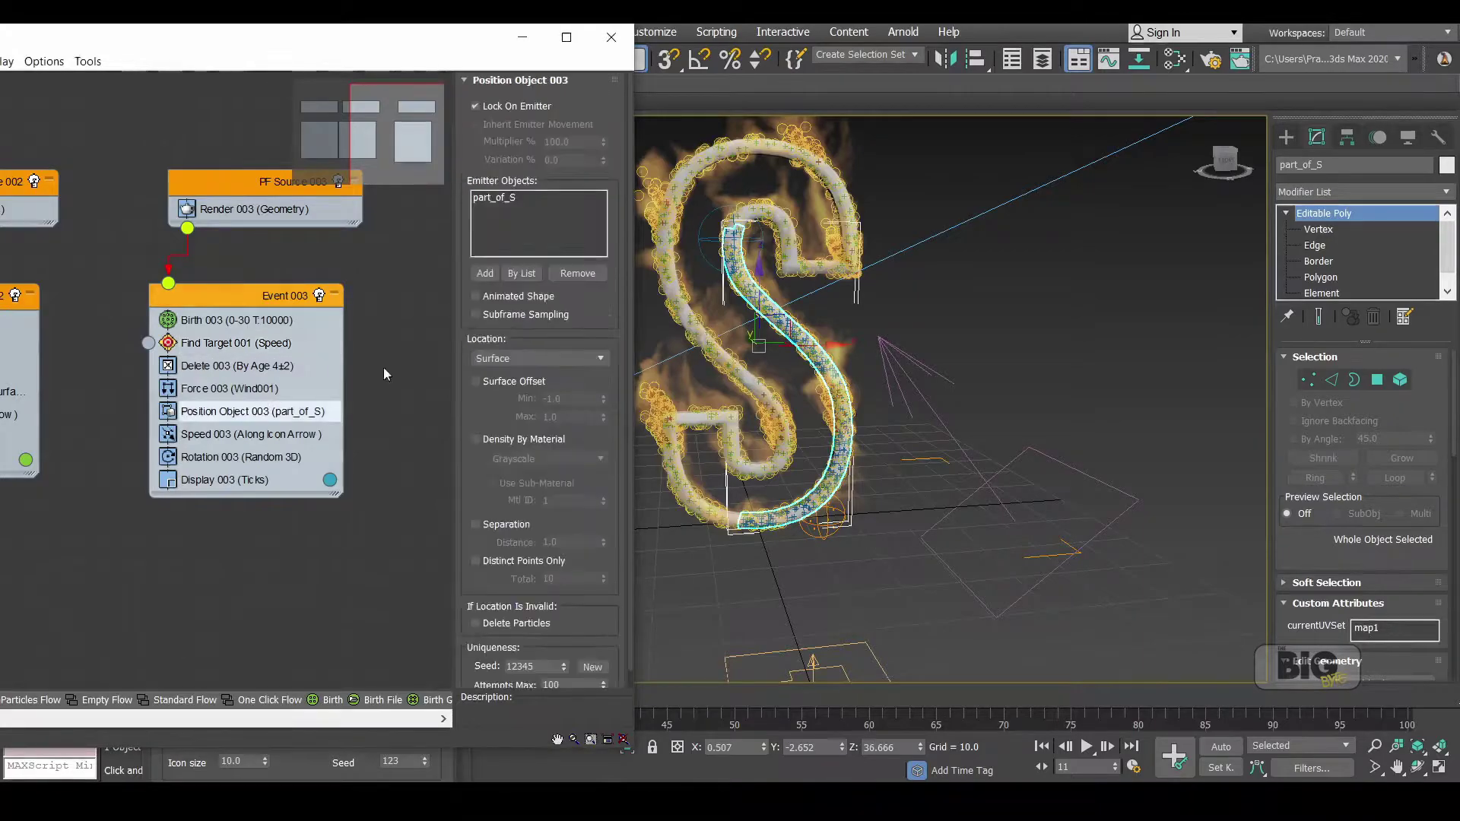
left_click(566, 358)
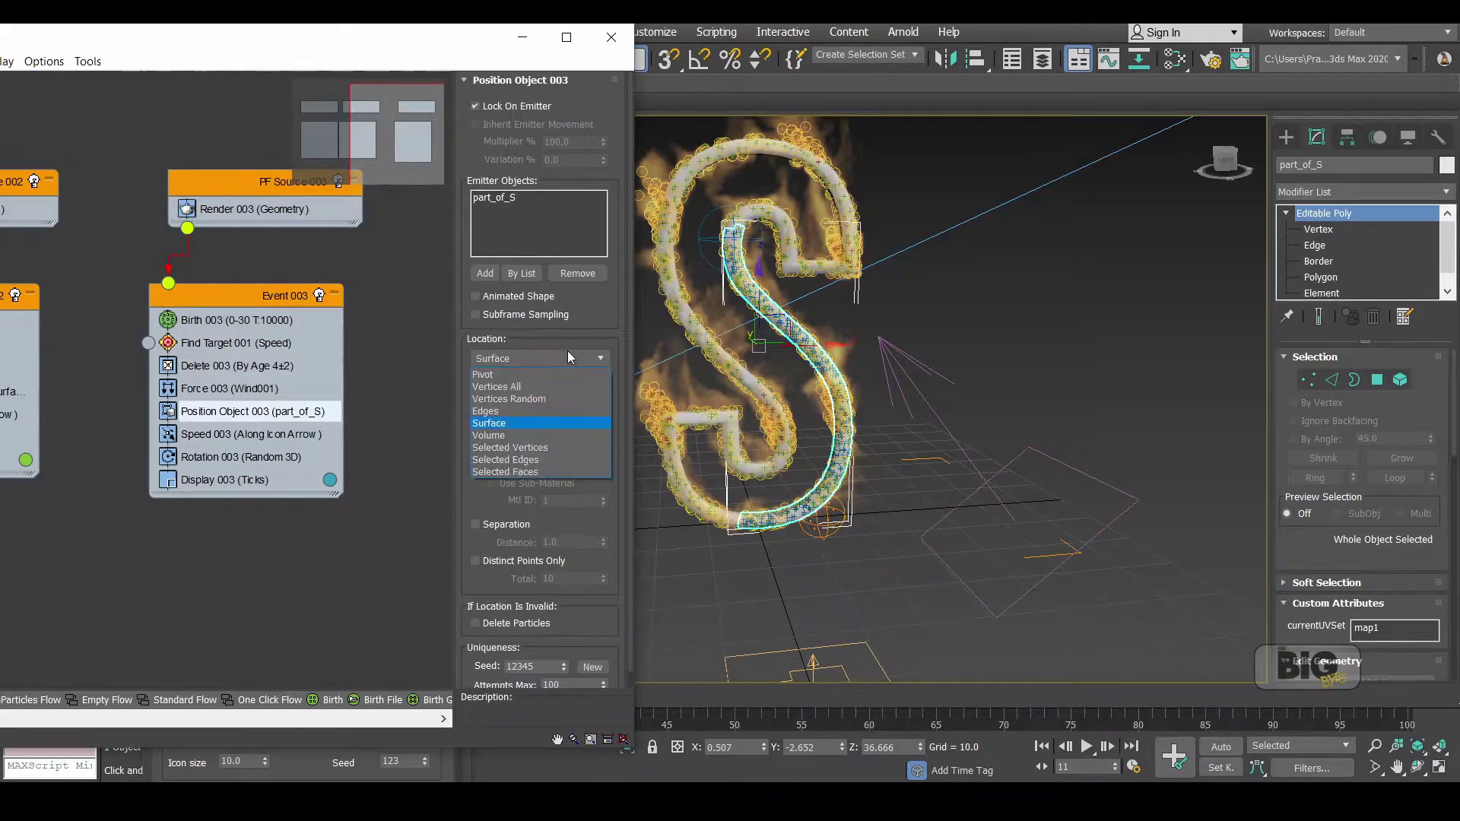
left_click(567, 472)
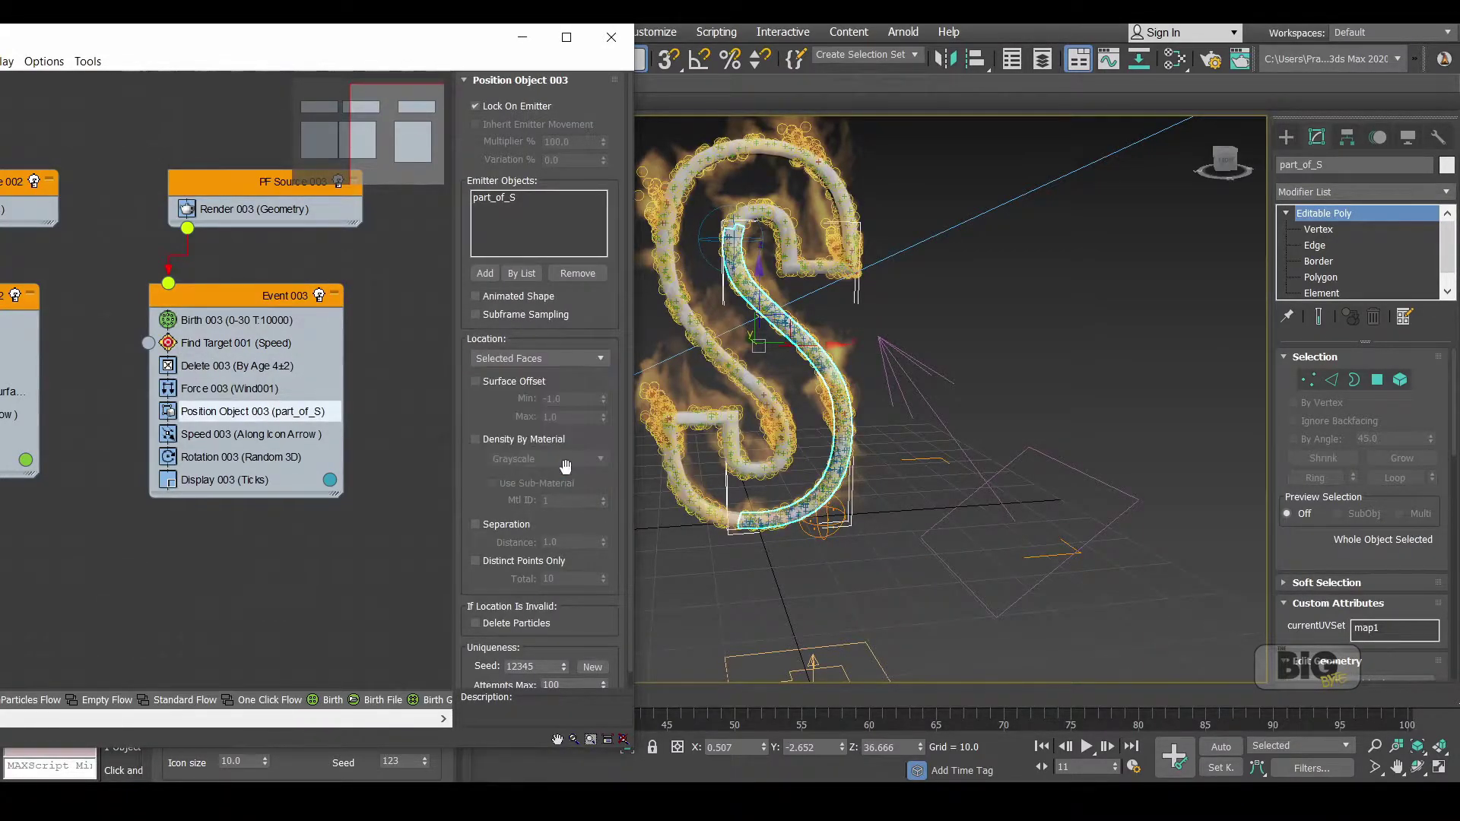
Select the polygons at the lower end of the part_of_S strip as the emitting faces
left_click(1322, 277)
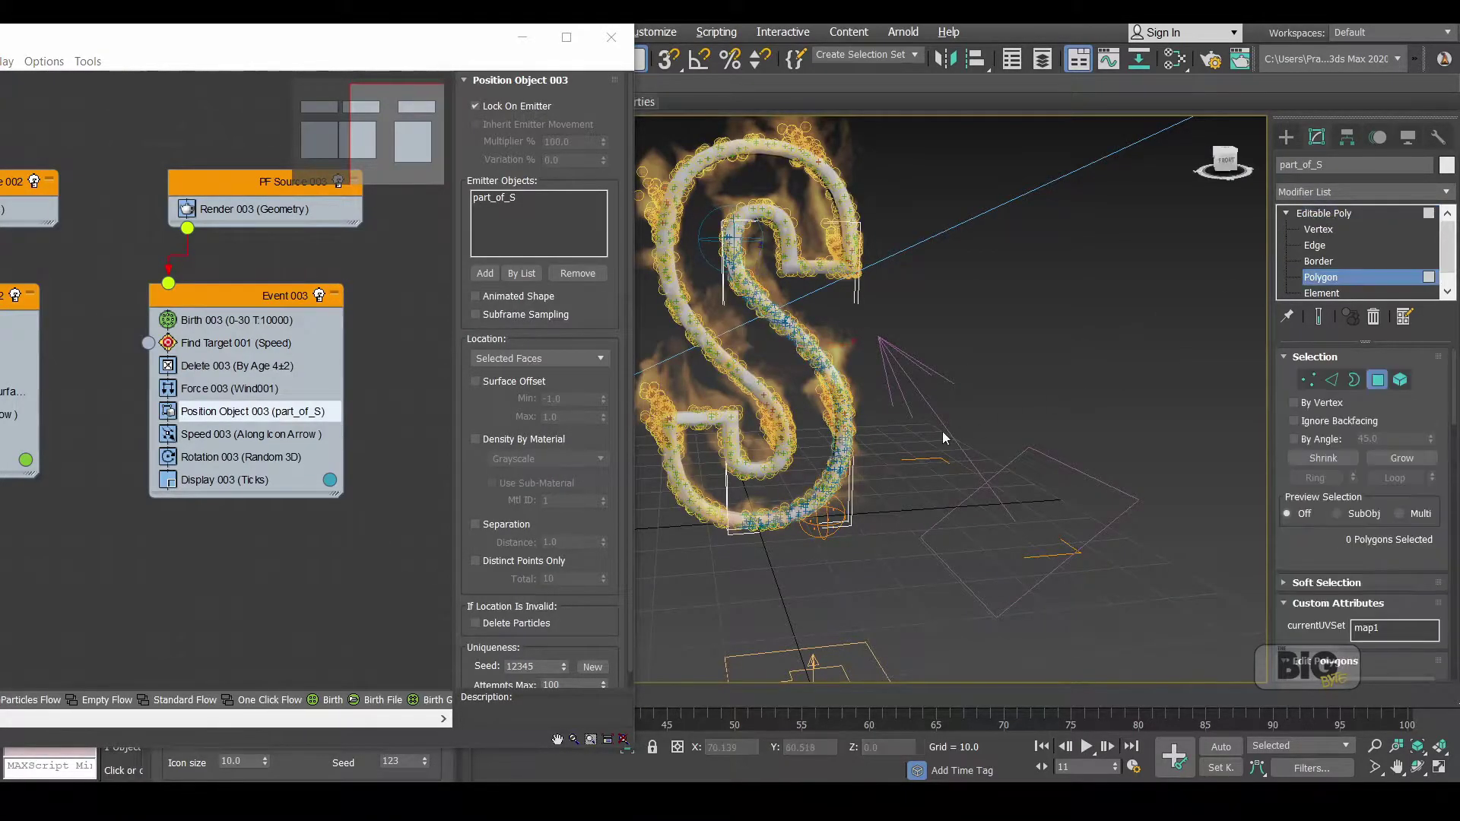
left_click_drag(781, 552, 815, 580)
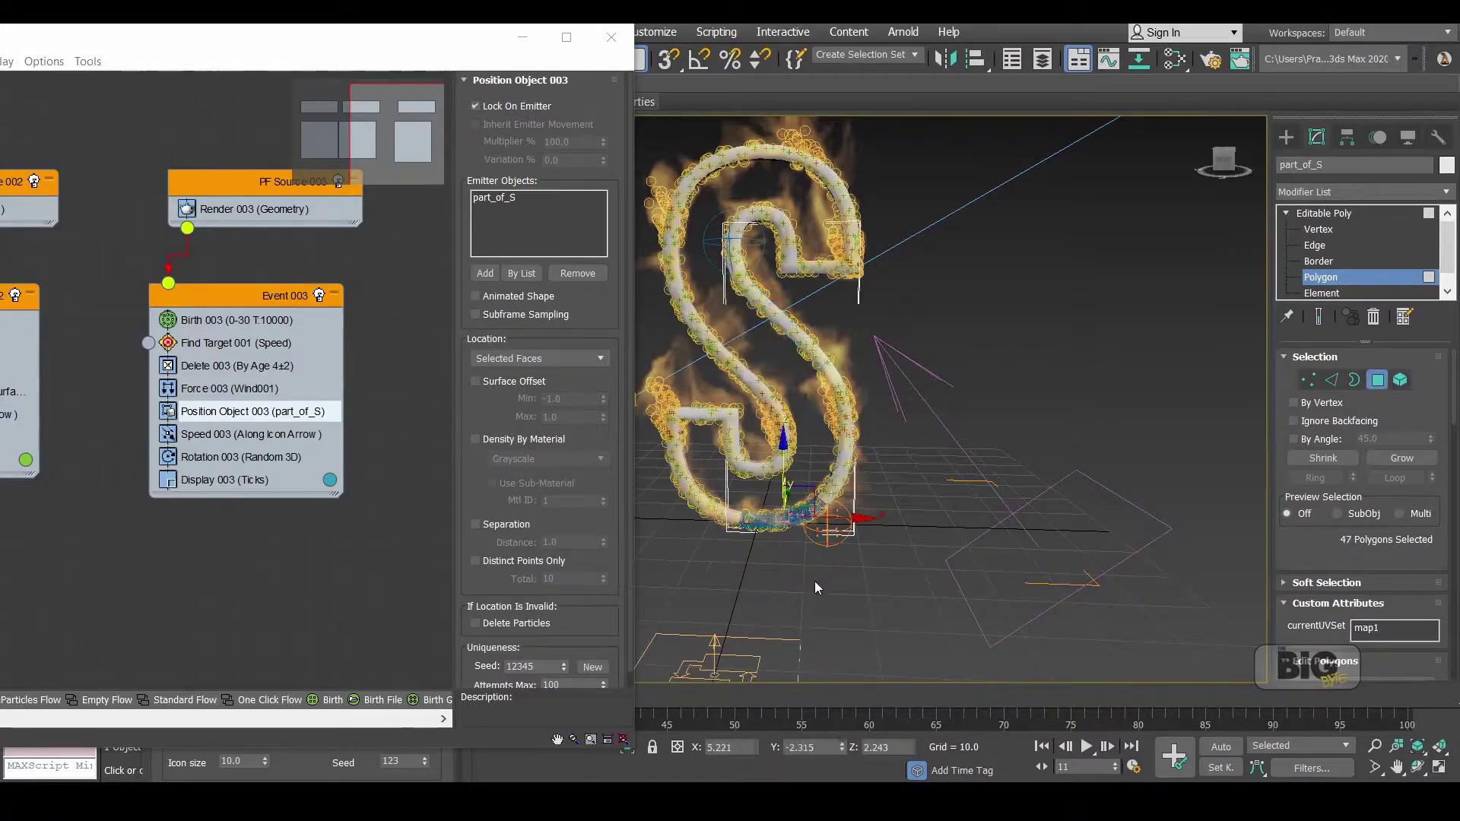
middle_click_drag(874, 536, 703, 532, "alt")
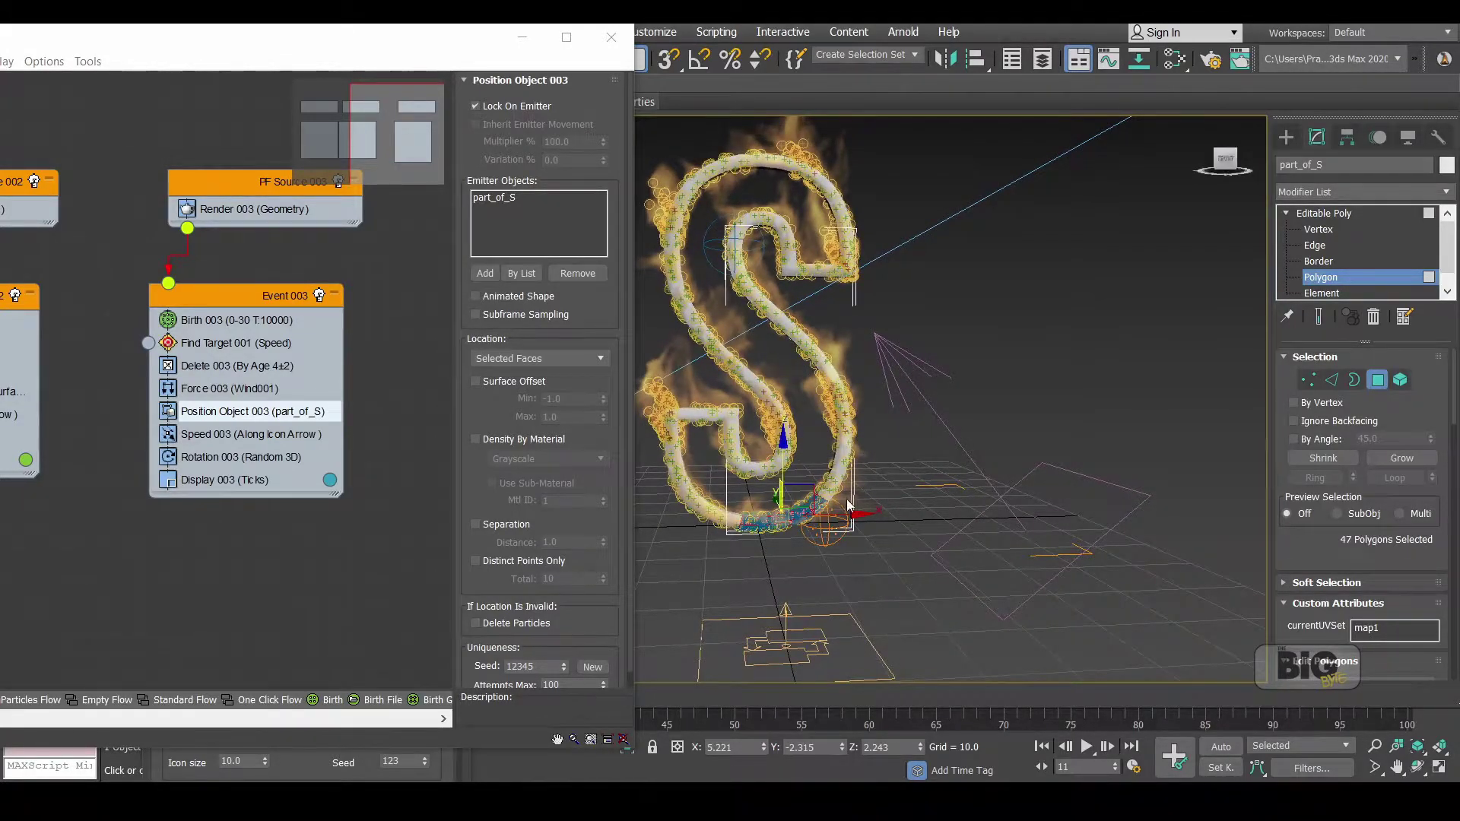
Minimise Particle View, close the FumeFX window and scrub the timeline to frame 23 to check the particles
left_click(293, 320)
left_click(521, 36)
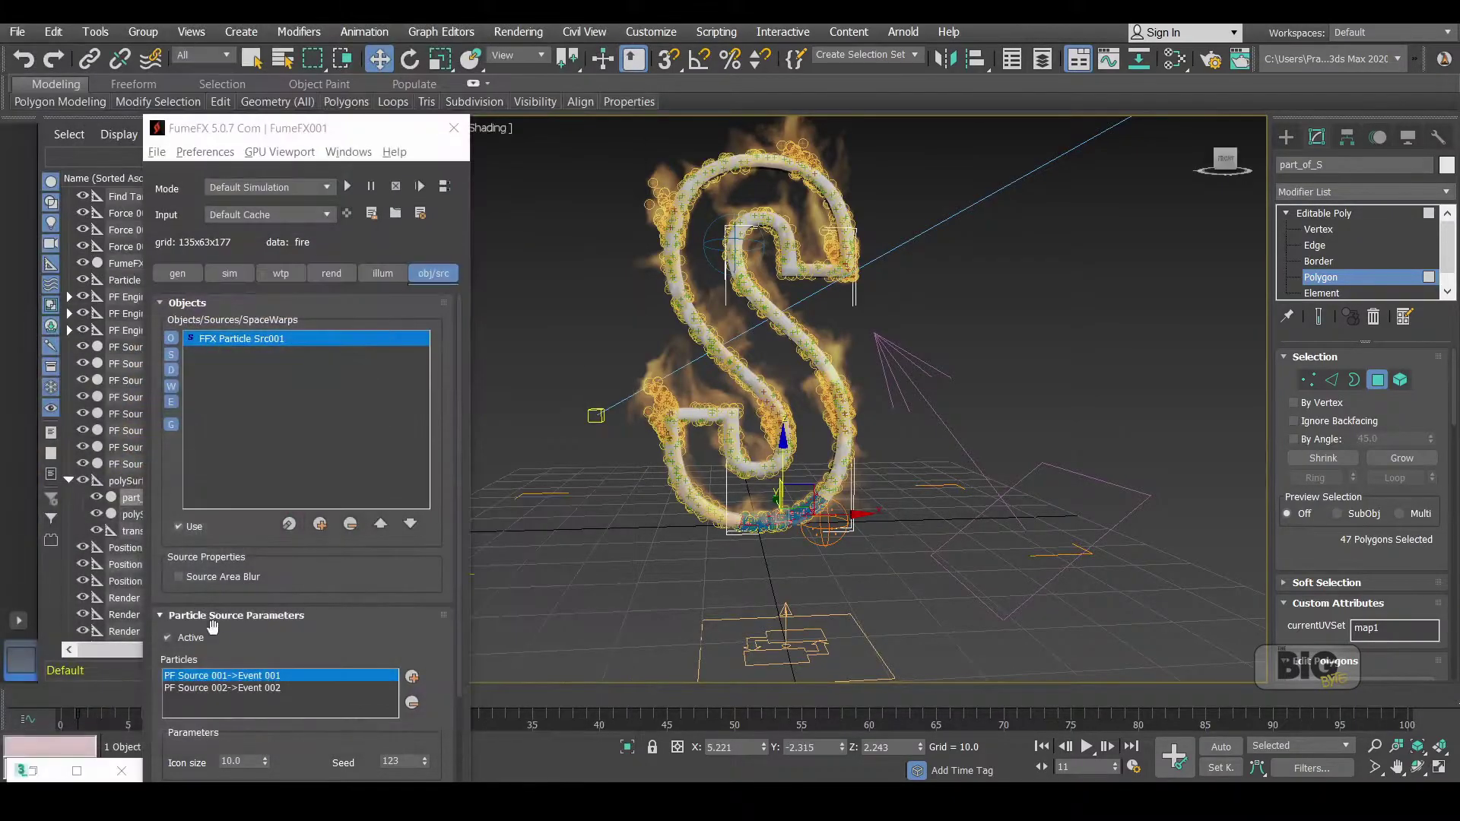
left_click(454, 127)
left_click_drag(239, 700, 376, 687)
key("w")
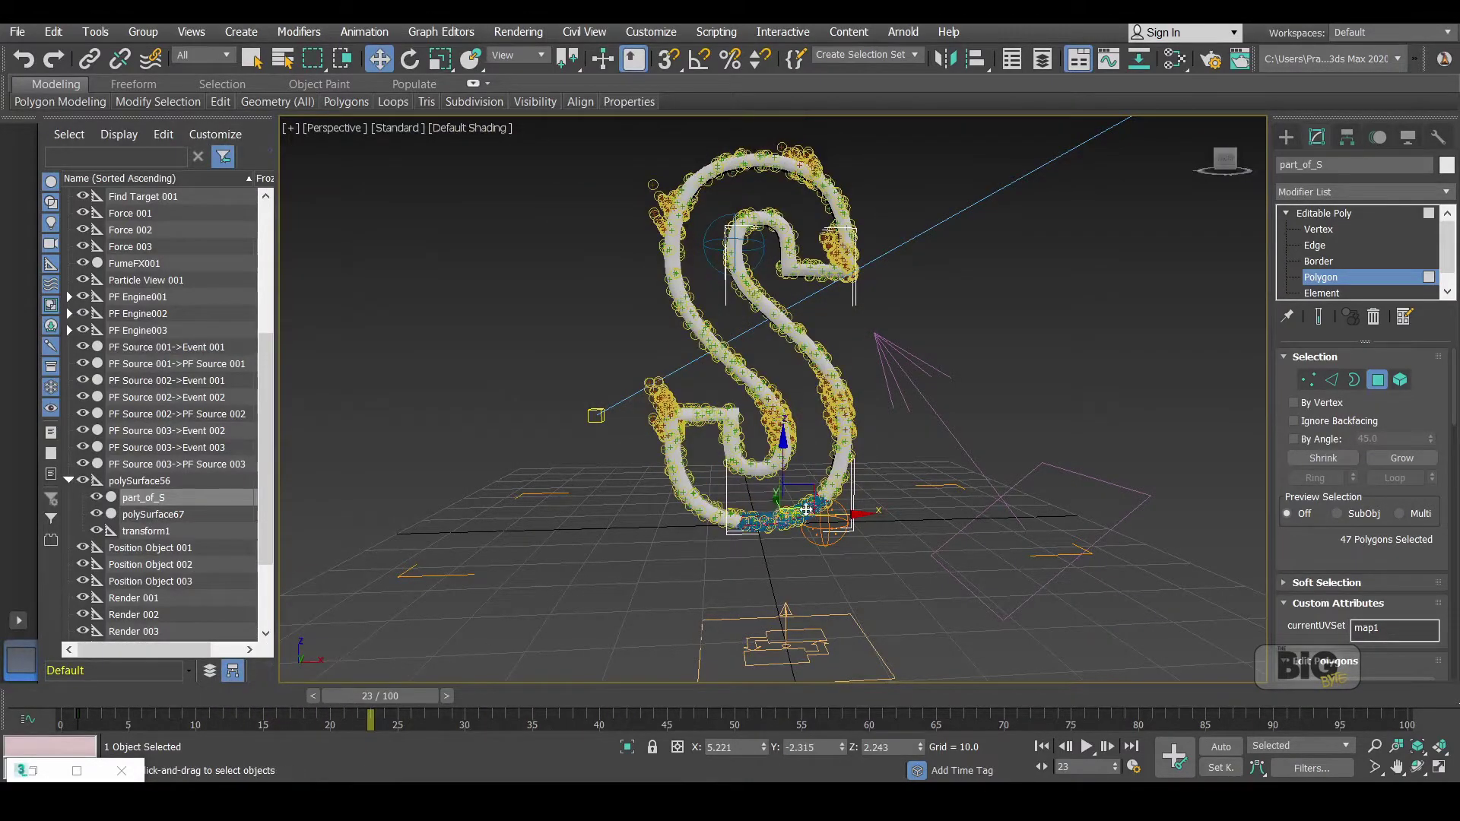
Reopen Particle View and check the emitter lock option of Position Object 003 and the Find Target 001 parameters
key("6")
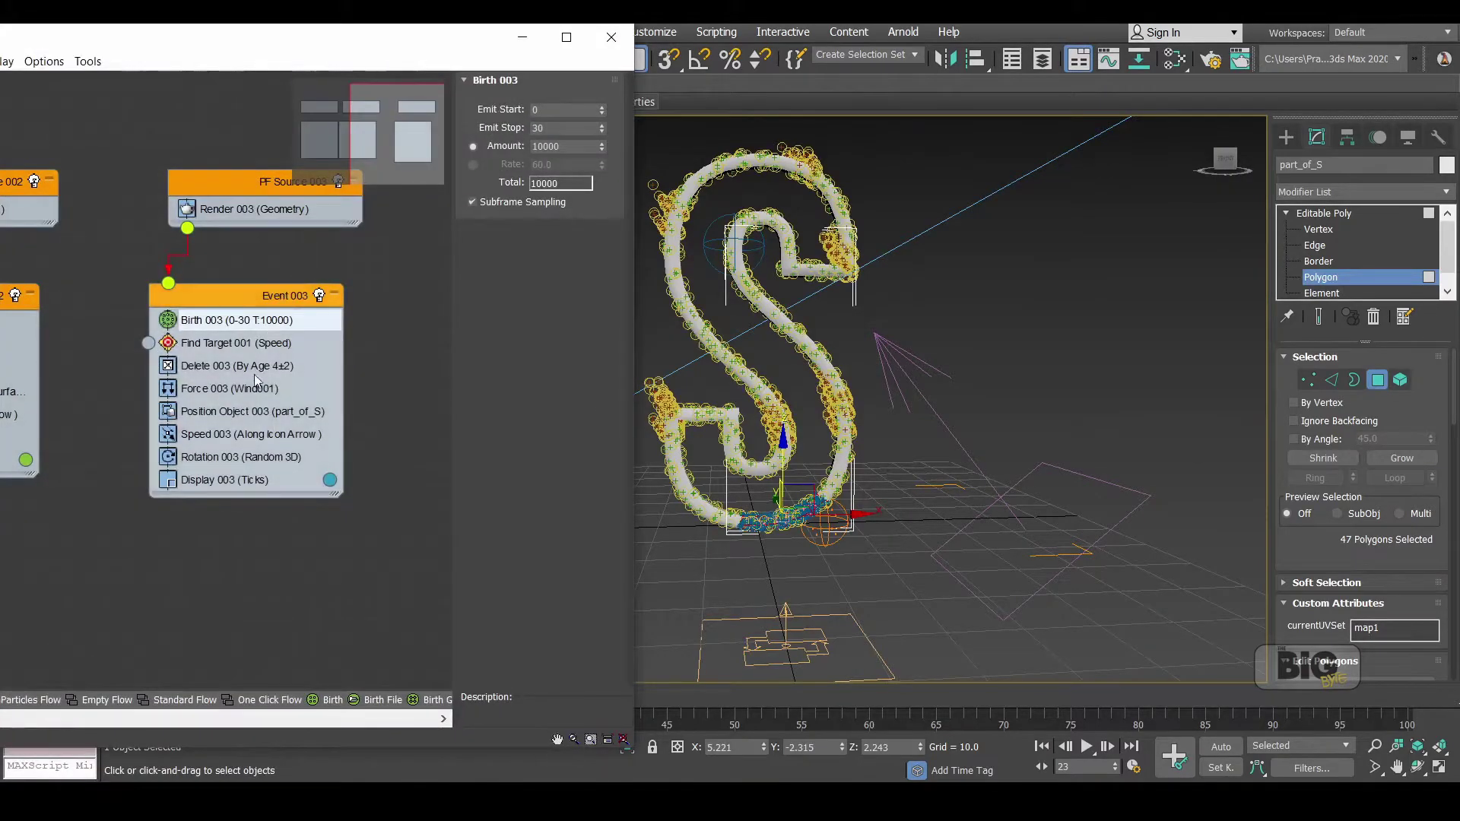
left_click(247, 412)
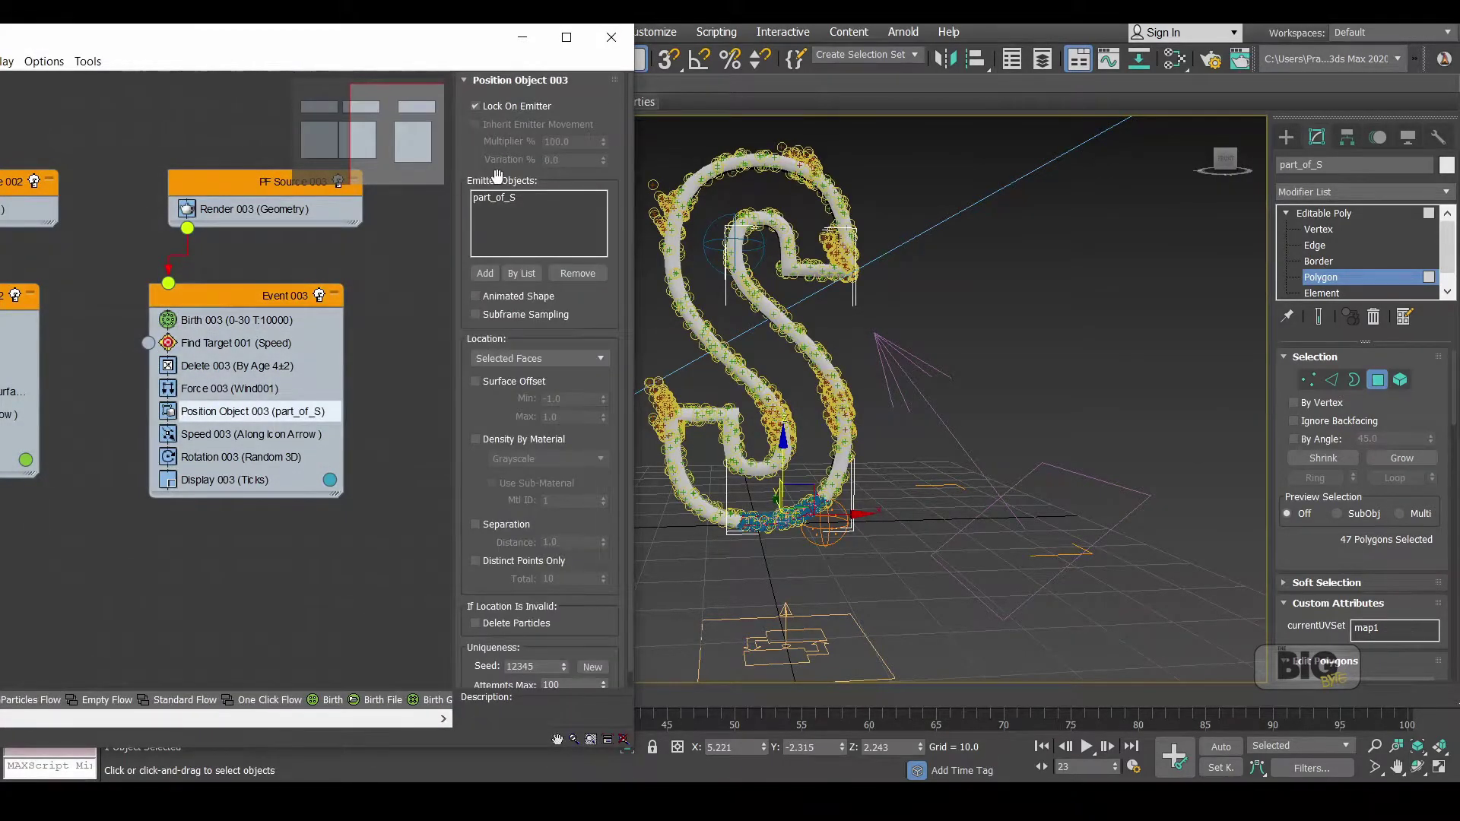
left_click(516, 106)
left_click(232, 342)
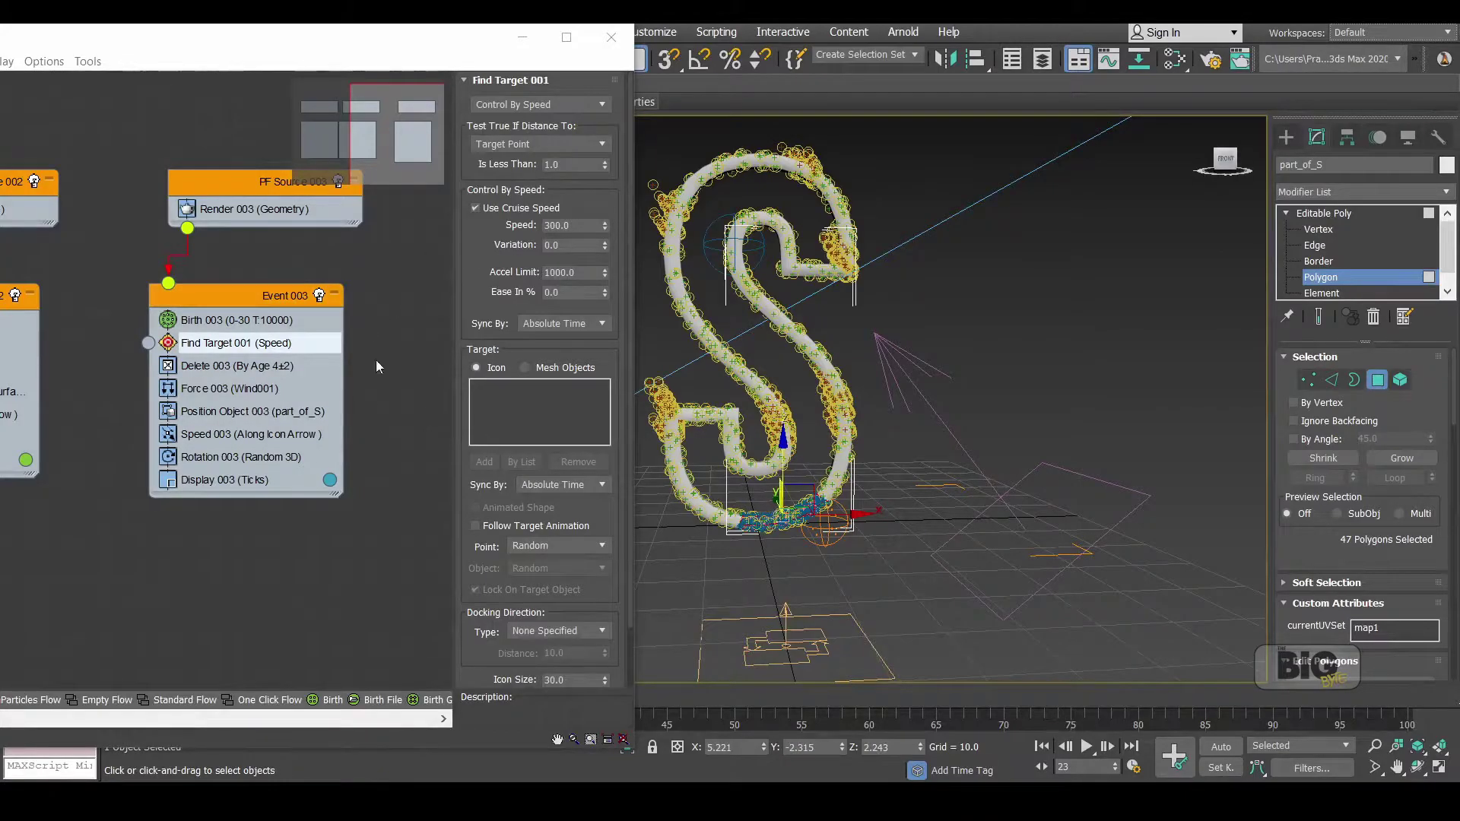
left_click_drag(87, 140, 1, 543)
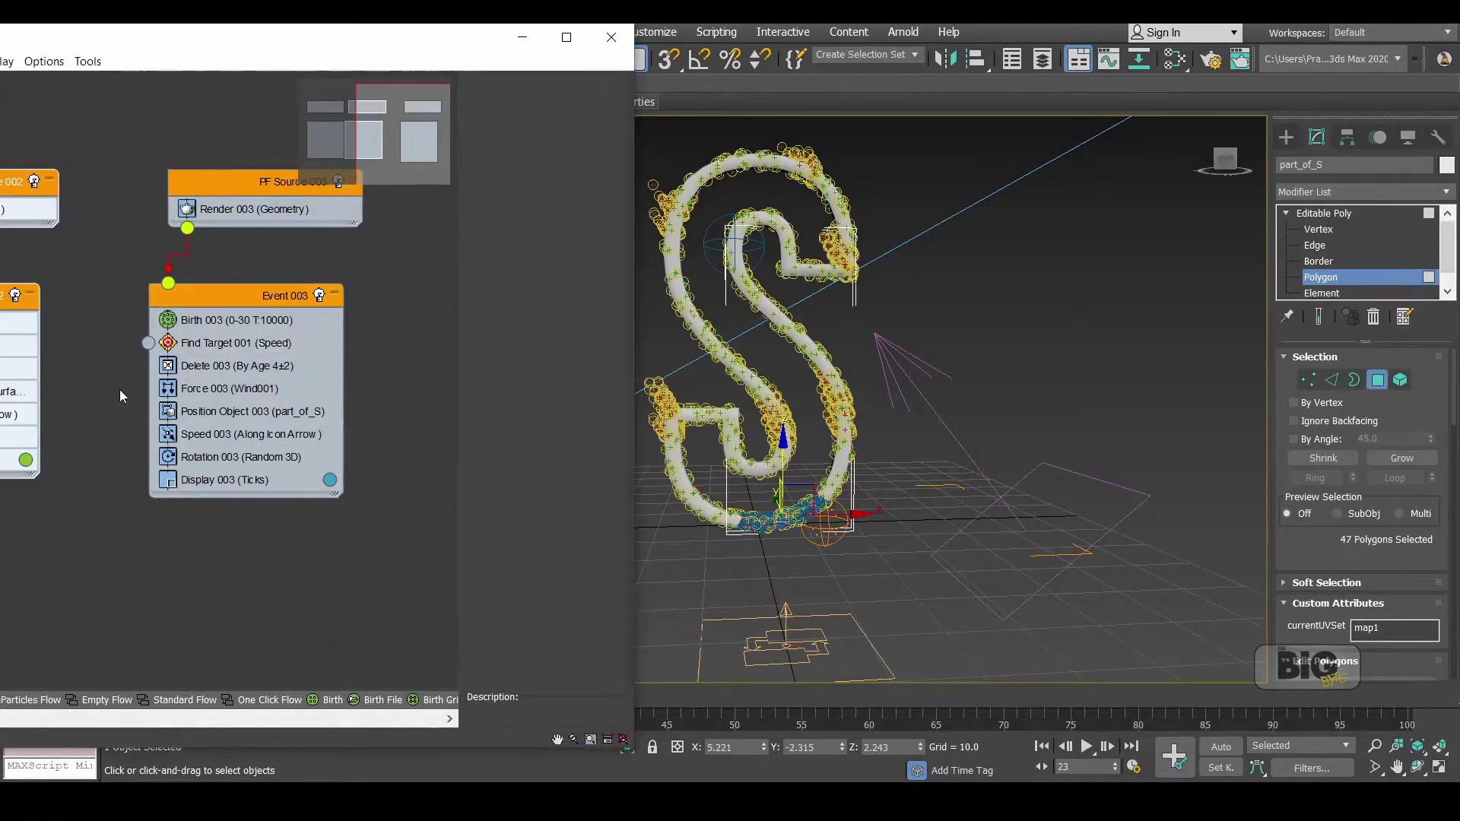
Insert a Lock/Bond test into Event 003 after Birth 003 and show its parameters
left_click(230, 293)
right_click(230, 293)
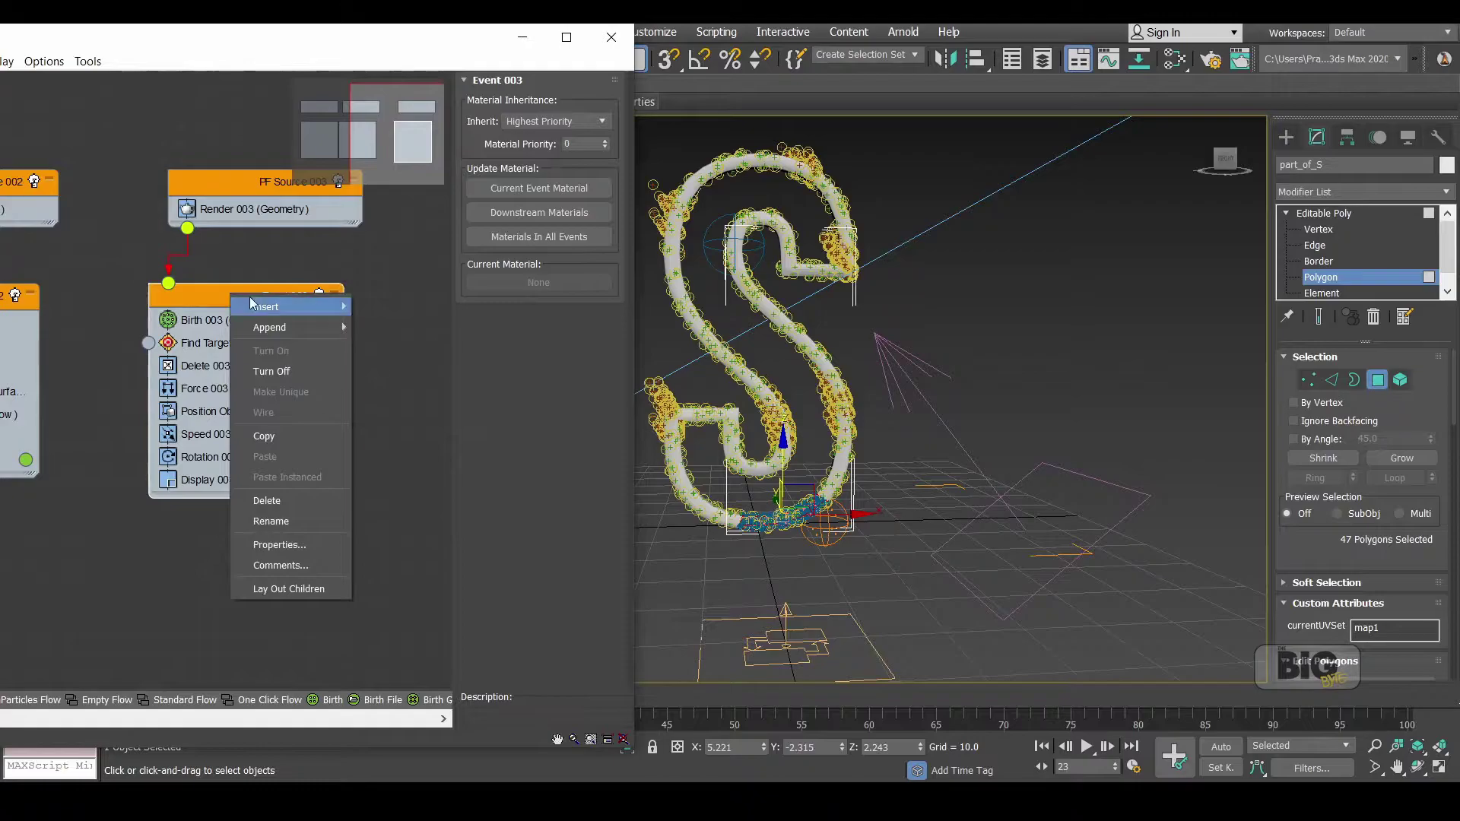
mouse_move(252, 304)
mouse_move(386, 312)
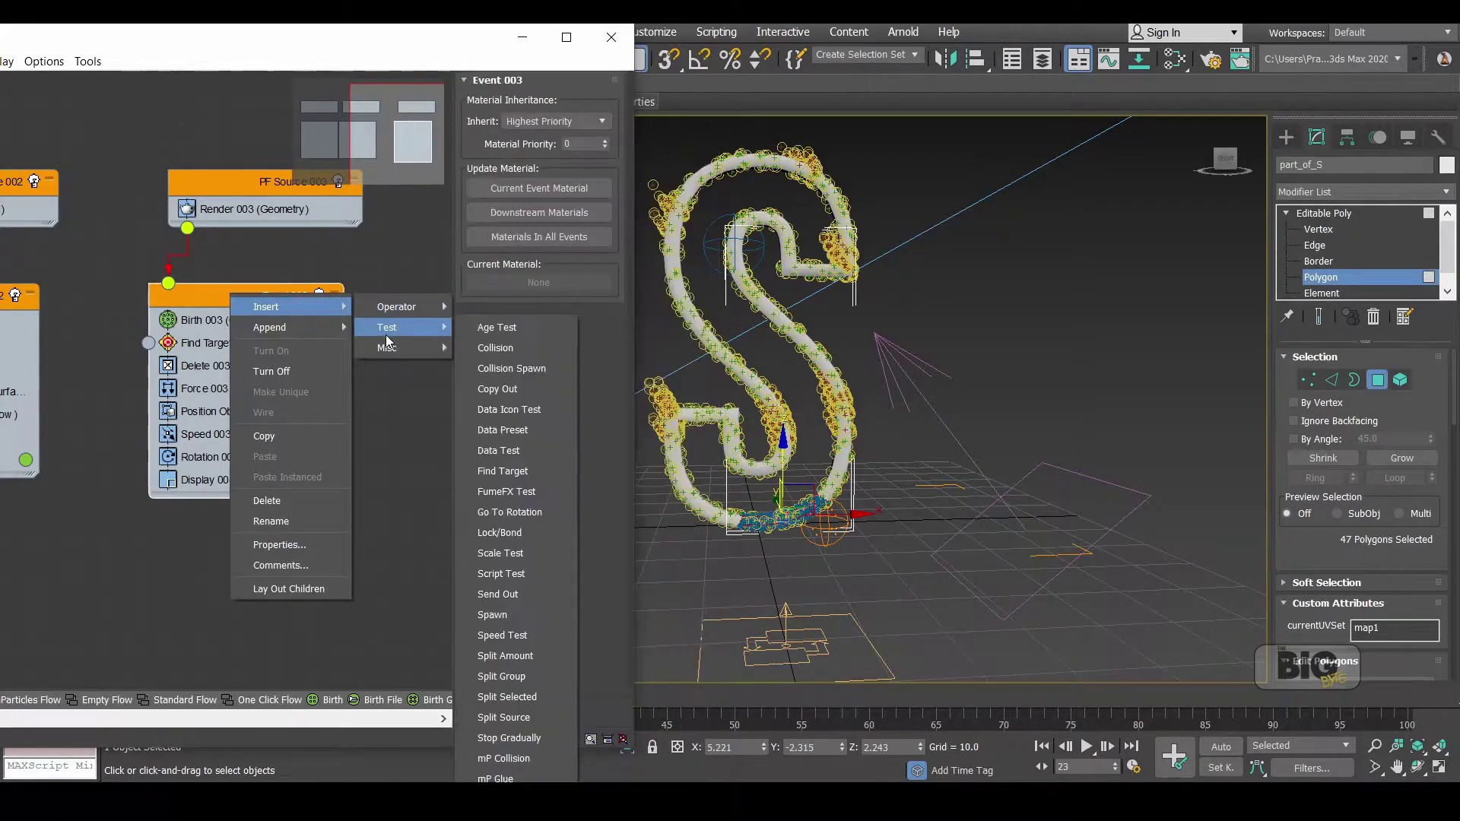
left_click(527, 530)
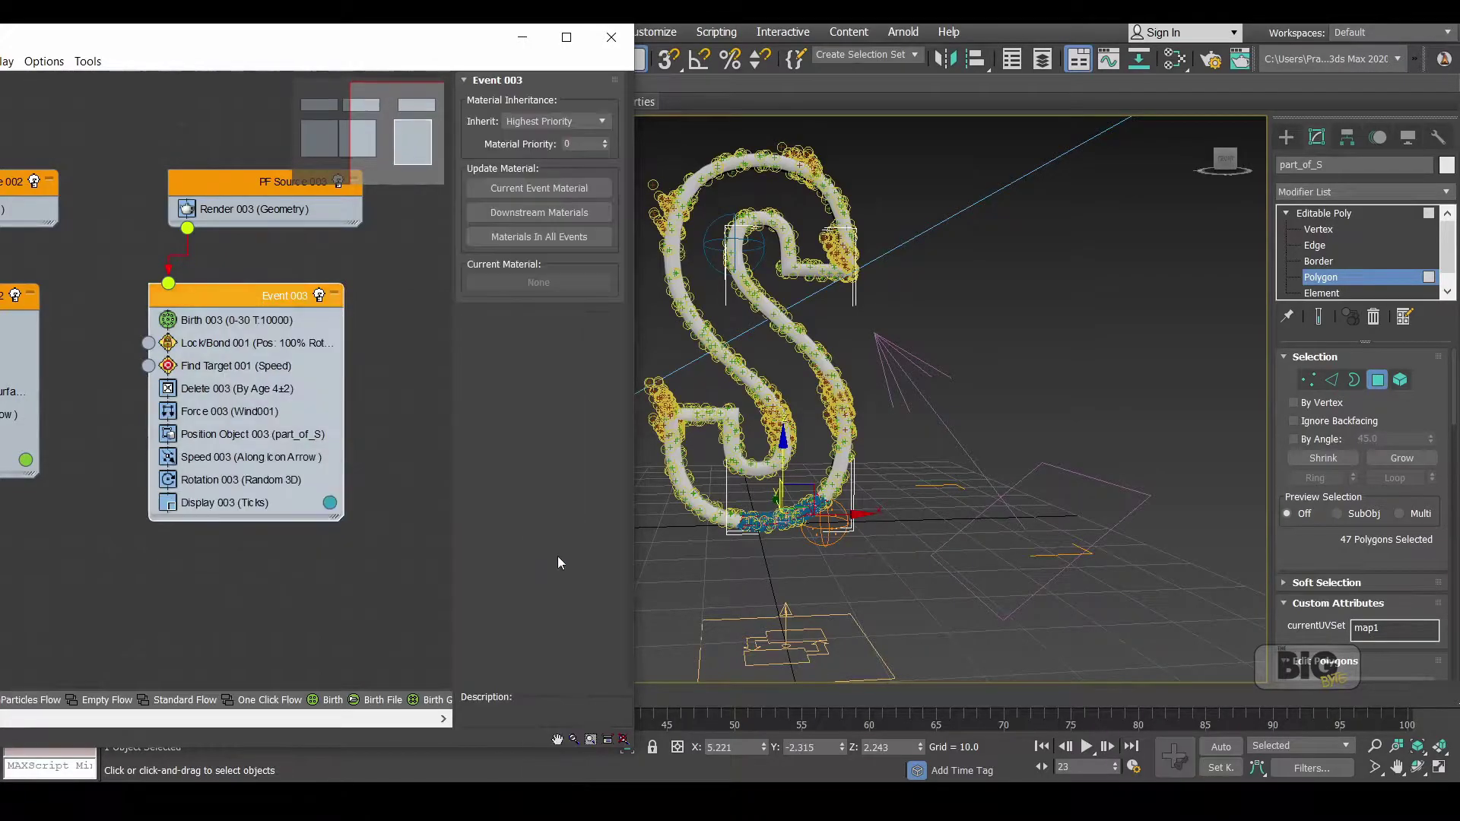
left_click(298, 343)
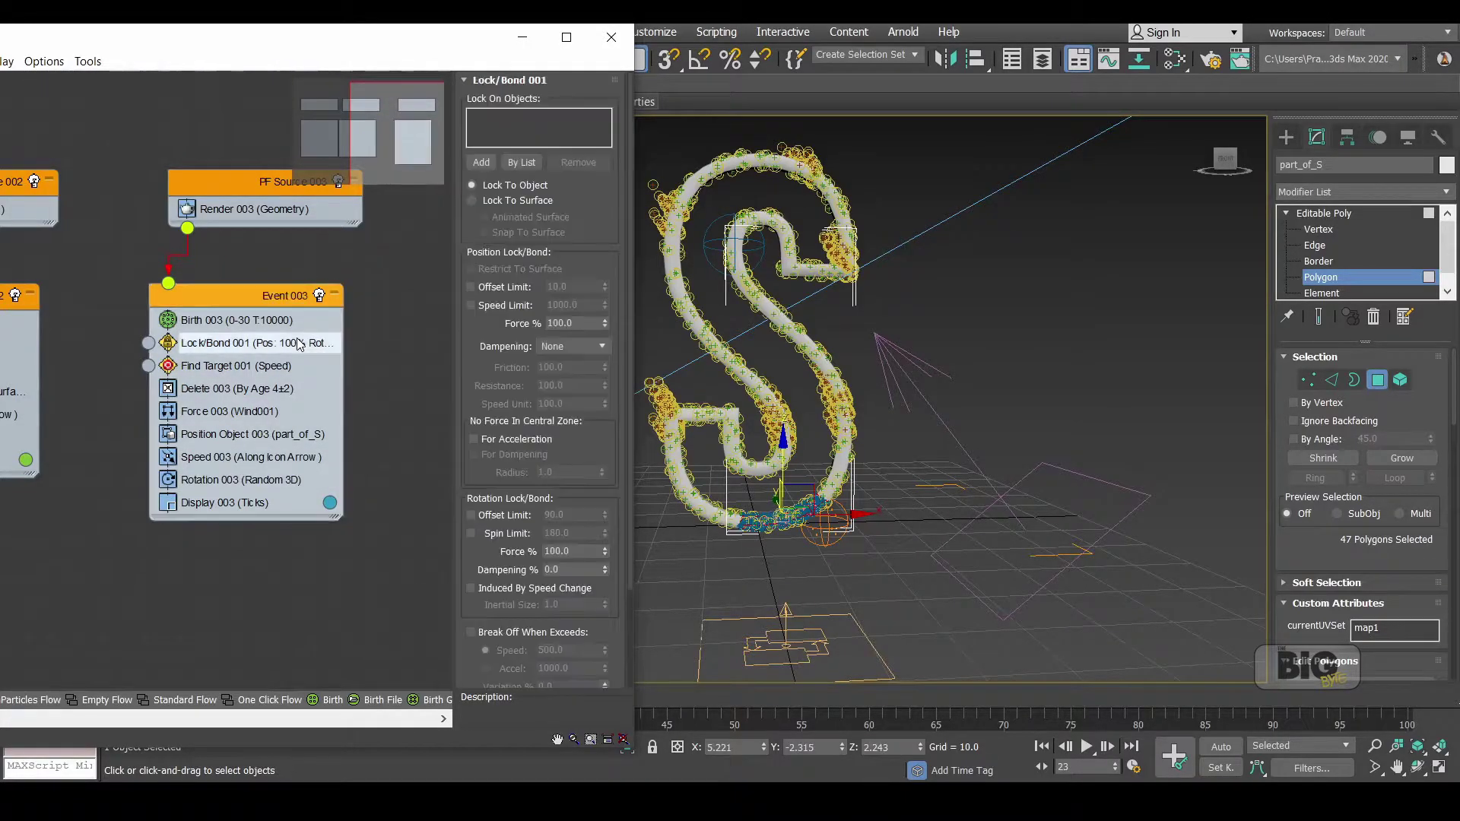
Turn off Lock On Emitter in Position Object 003, and set Lock/Bond 001 to Lock To Surface with part_of_S as its object
left_click(223, 439)
left_click(479, 105)
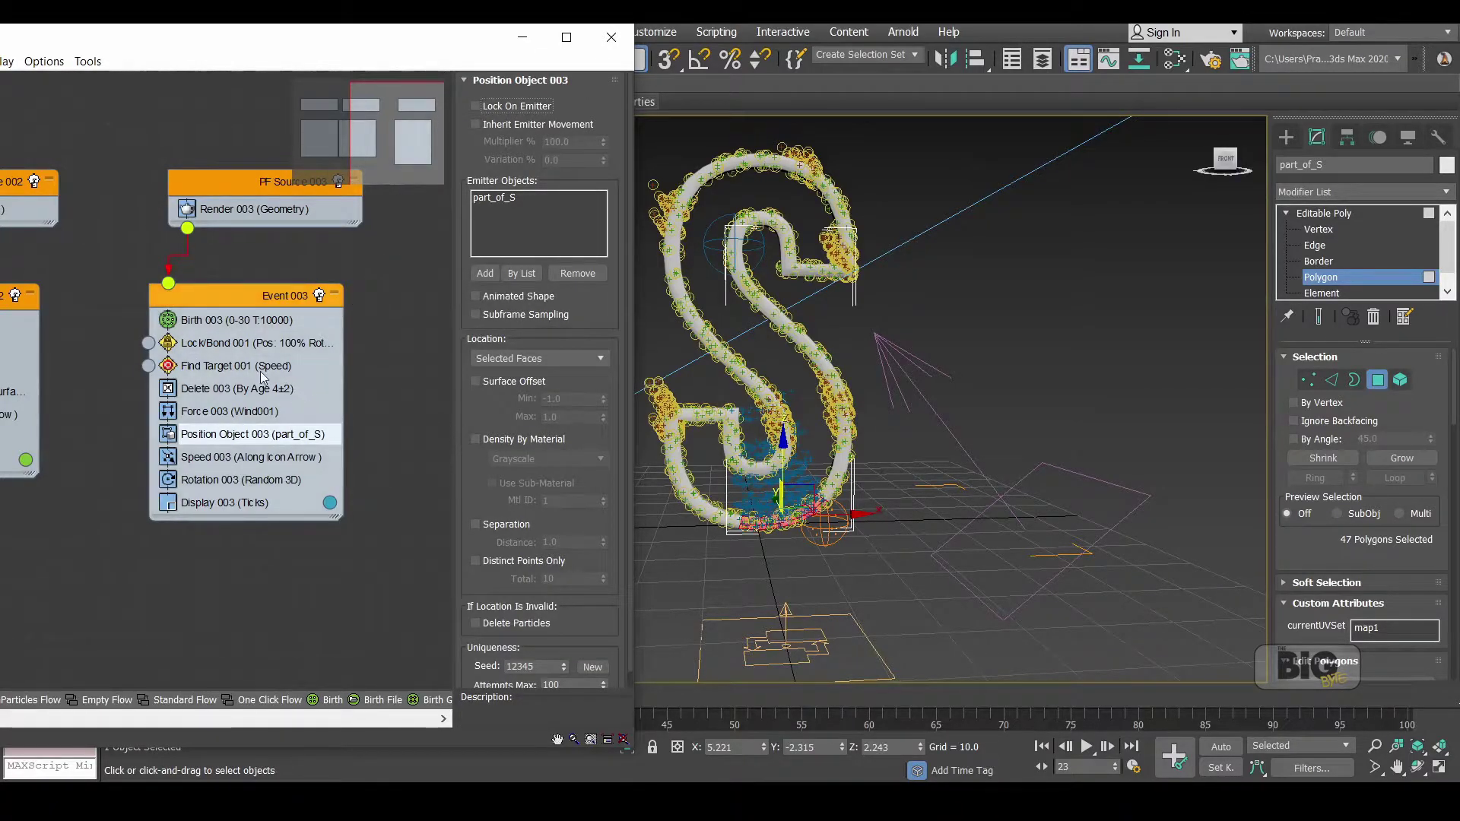
left_click(254, 346)
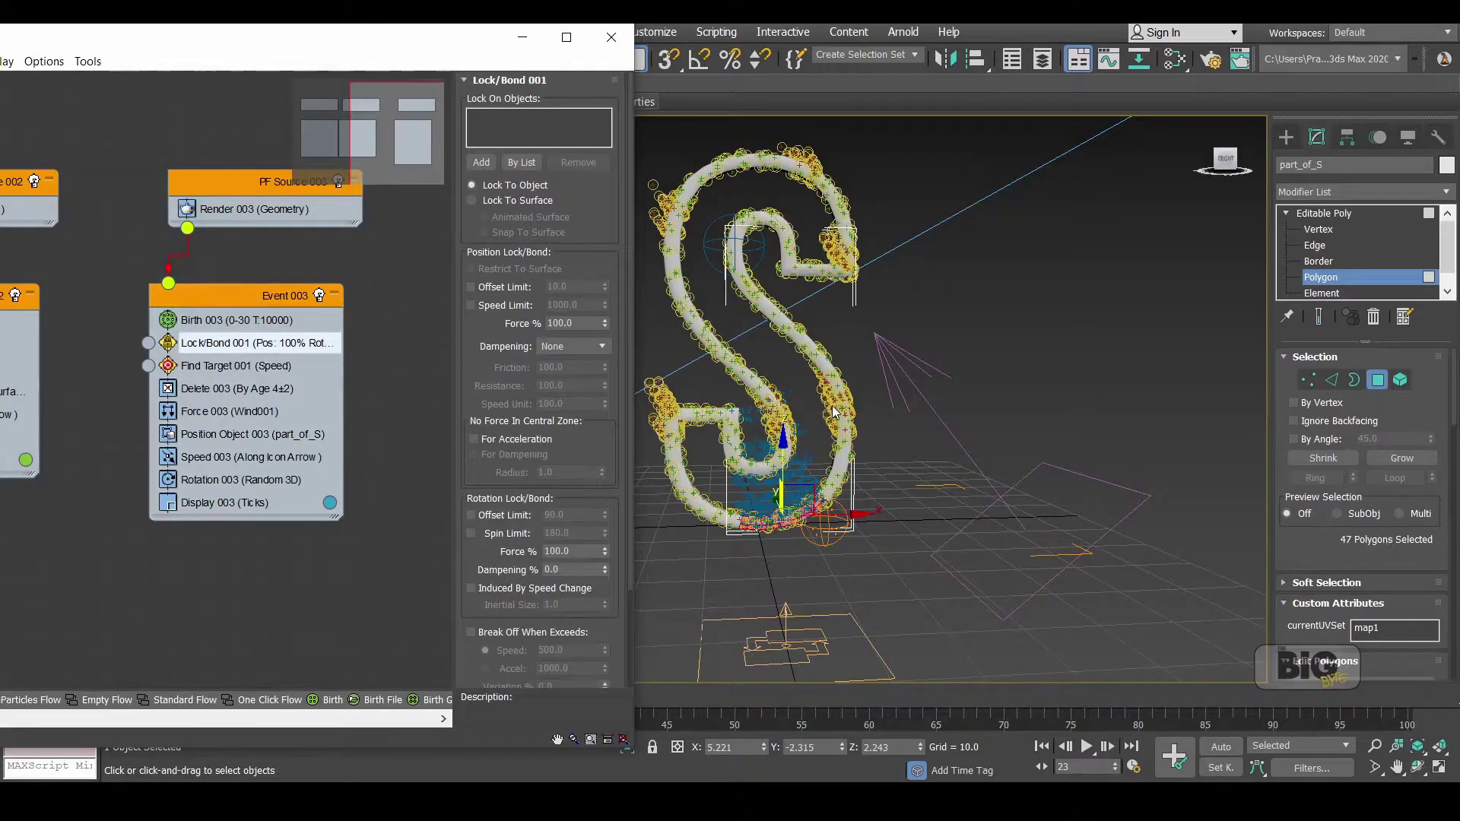
left_click(490, 202)
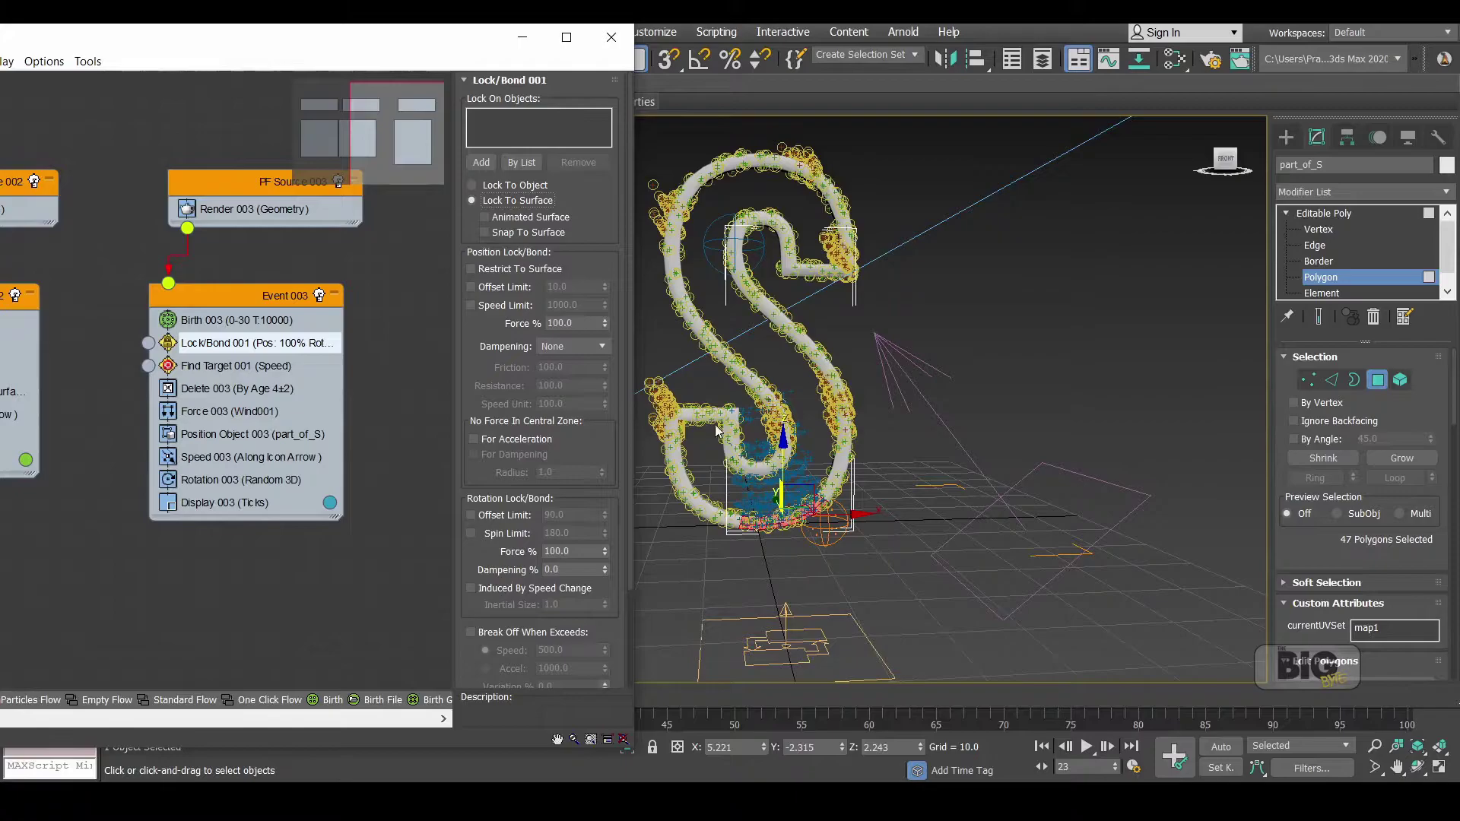
left_click(481, 161)
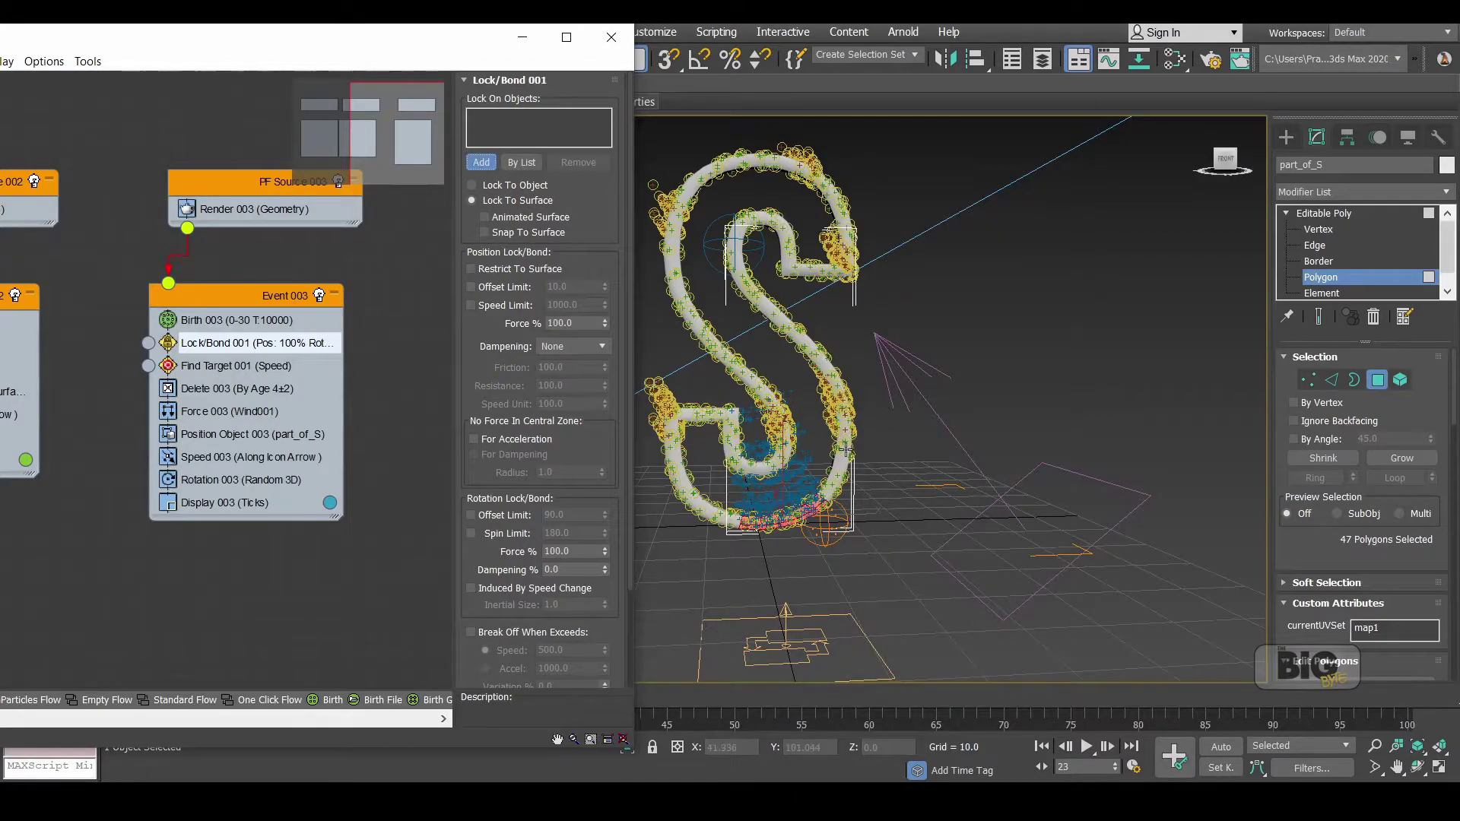
left_click(841, 445)
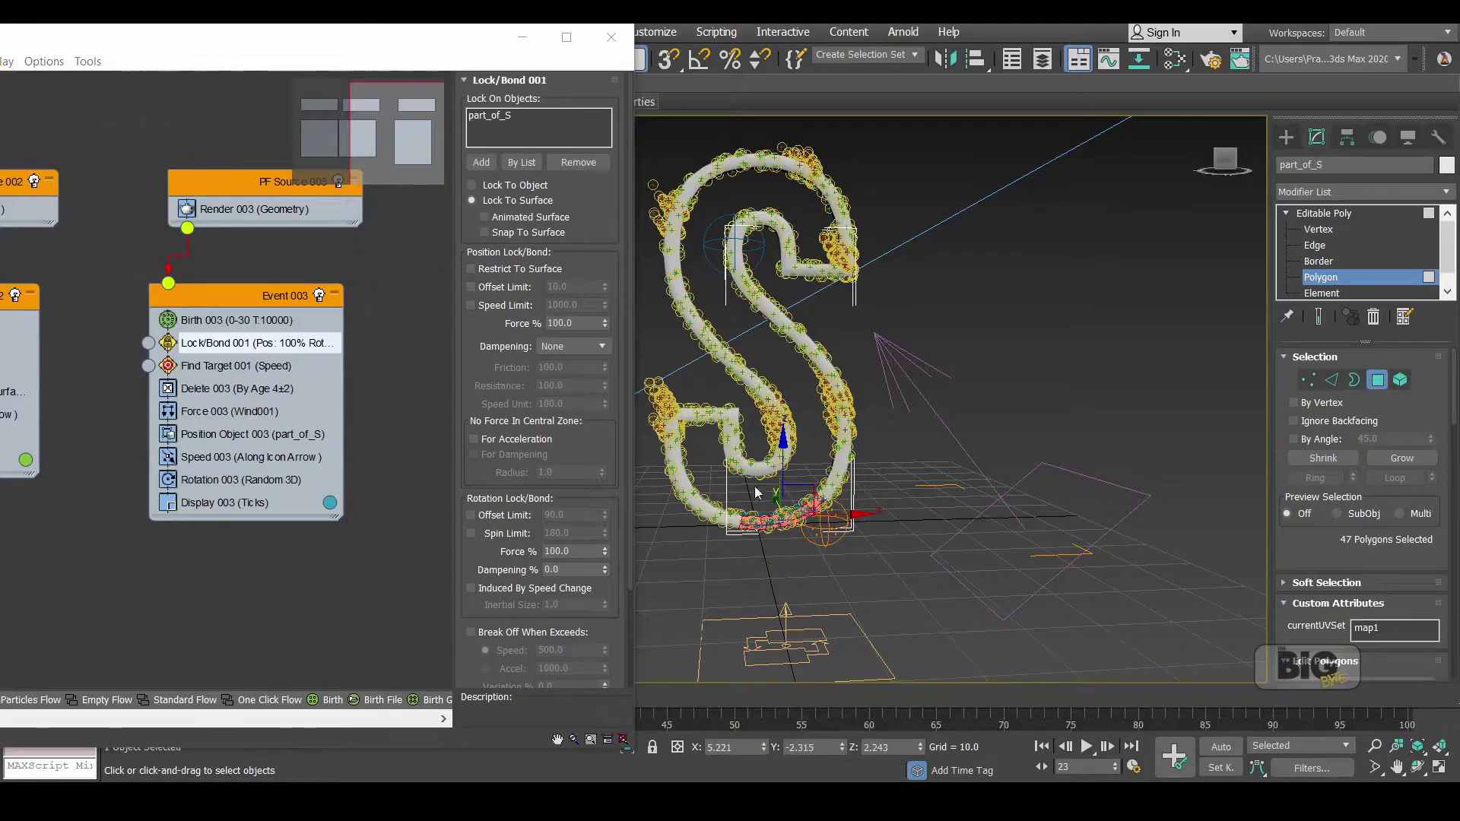
Exit polygon editing on part_of_S and scrub the timeline to frame 17 to preview the bonded particles
left_click(522, 39)
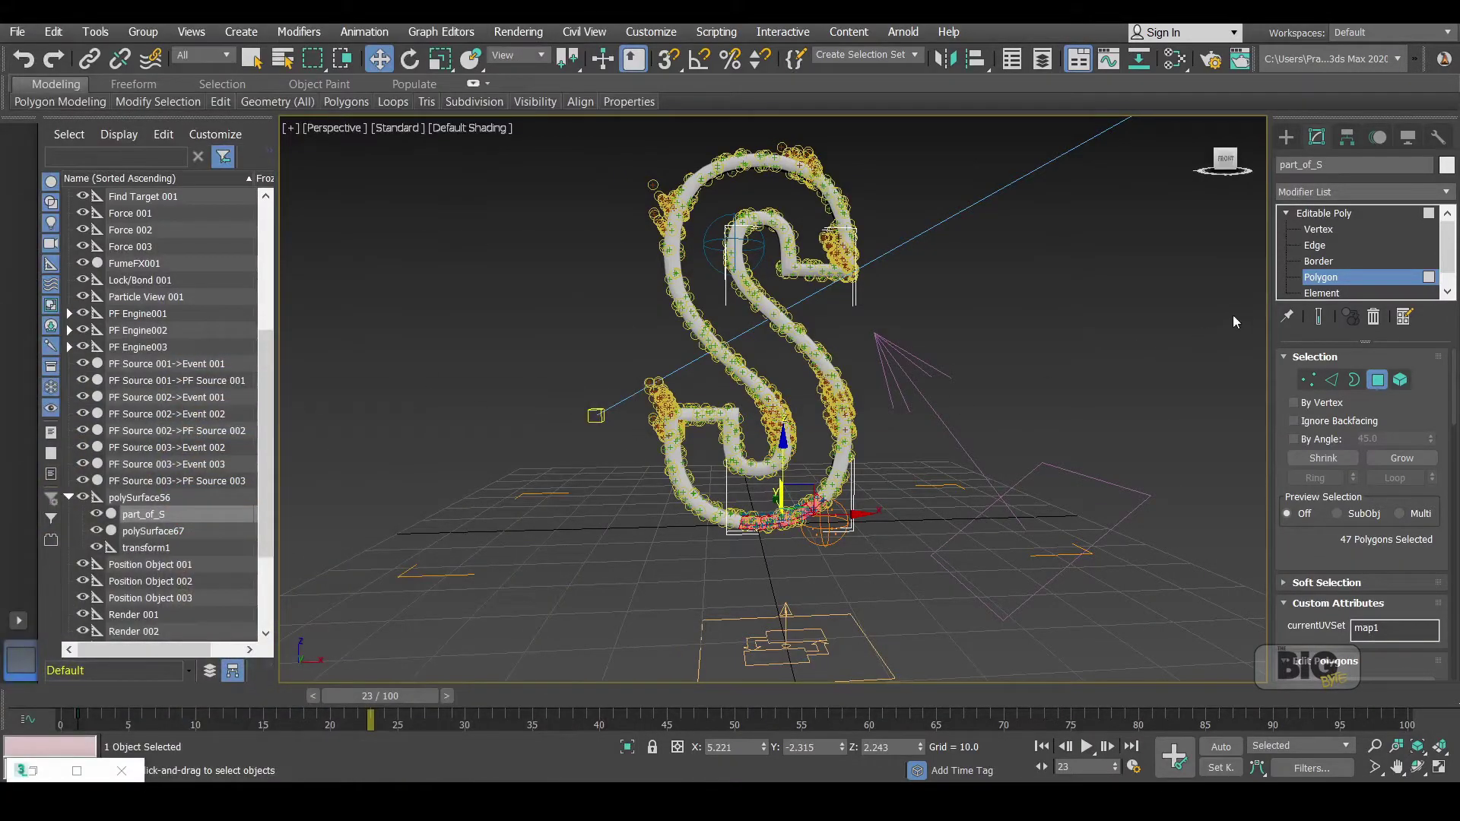
left_click(1314, 215)
left_click_drag(85, 700, 290, 717)
key("w")
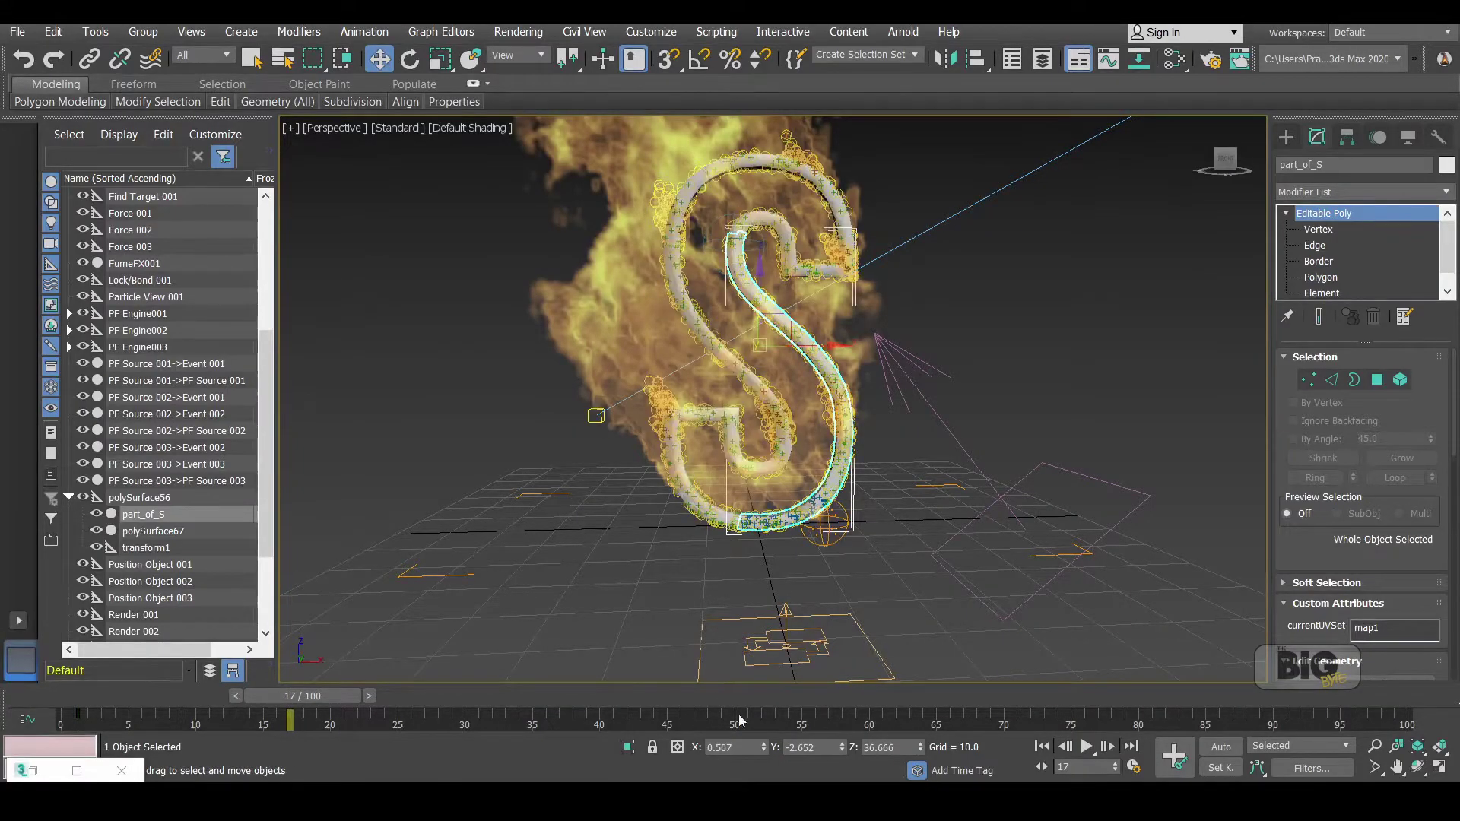
double_click(61, 765)
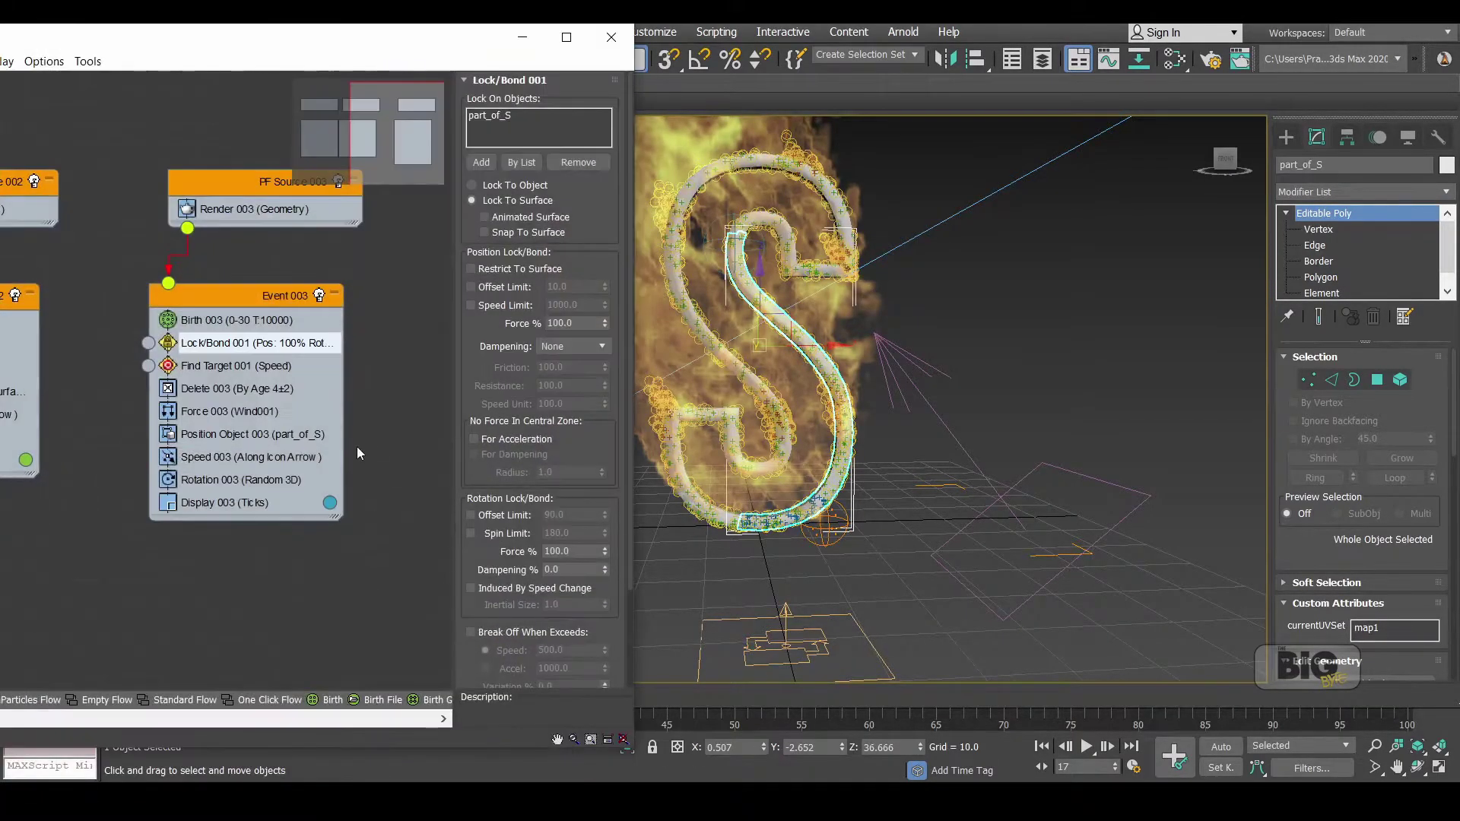
Set the Delete 003 life span to 7 and the Speed 003 speed to 50
left_click(261, 390)
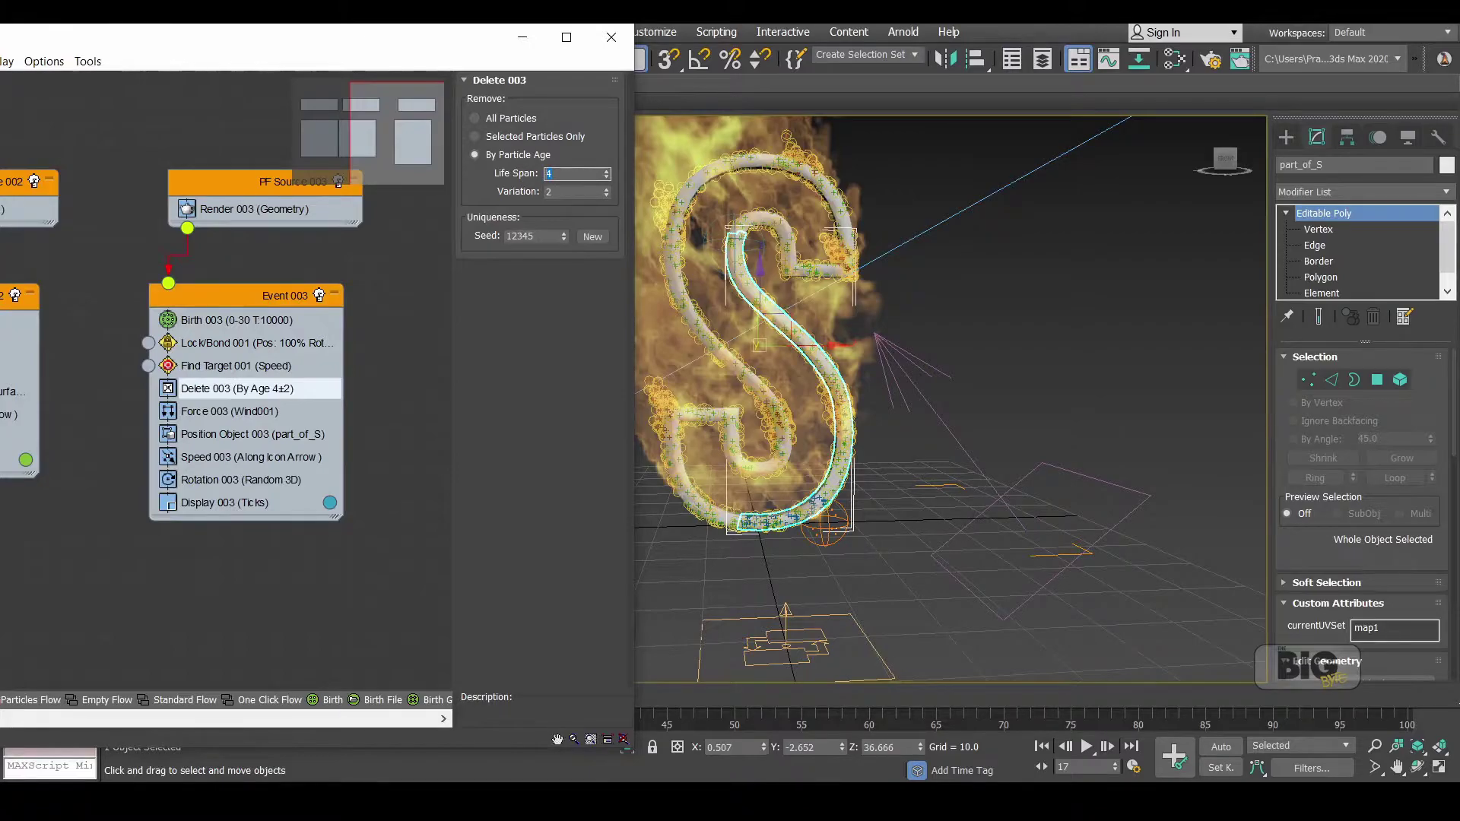
left_click(270, 457)
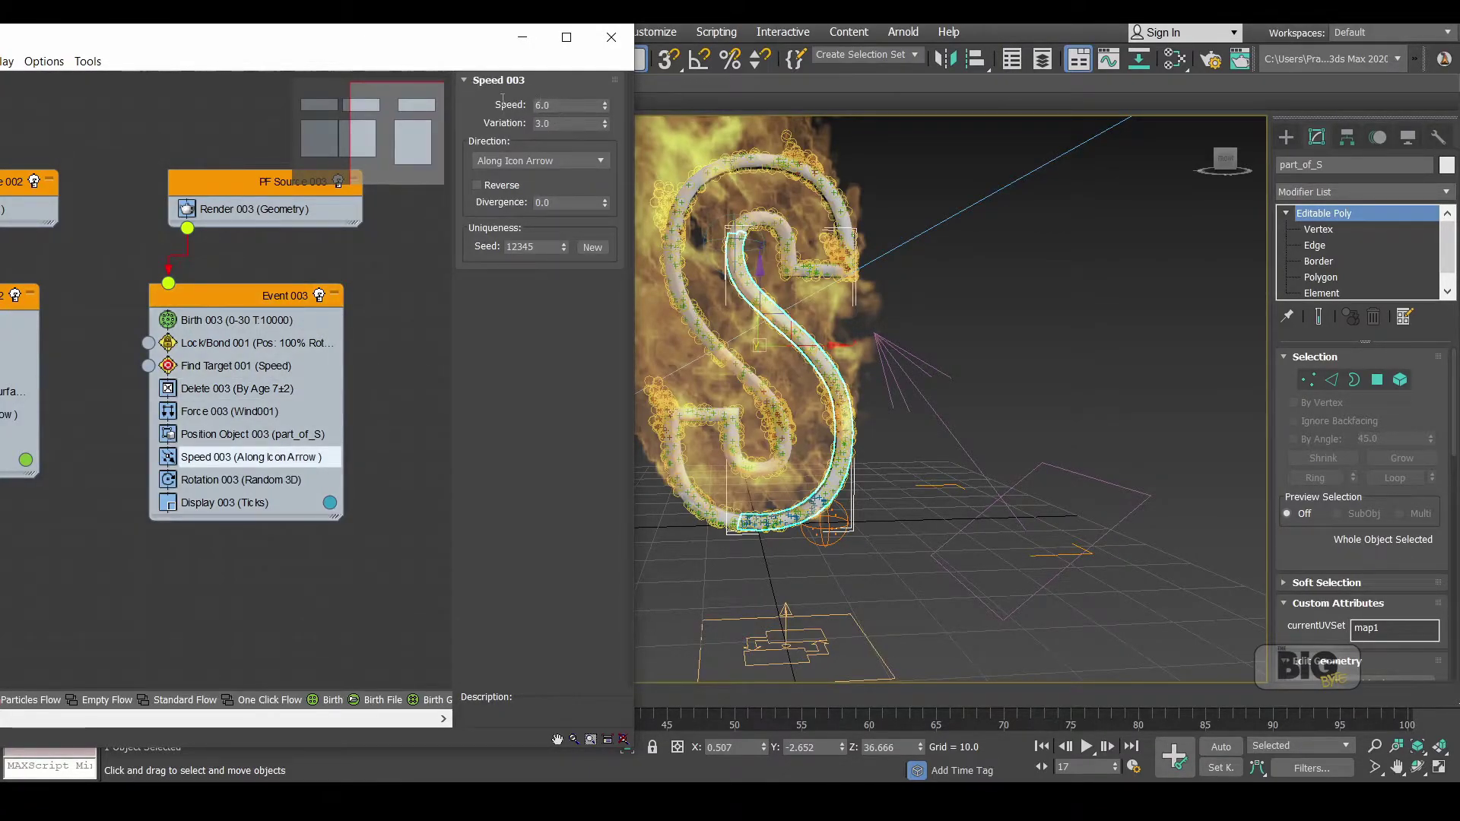
type("30")
key("Return")
key("Return")
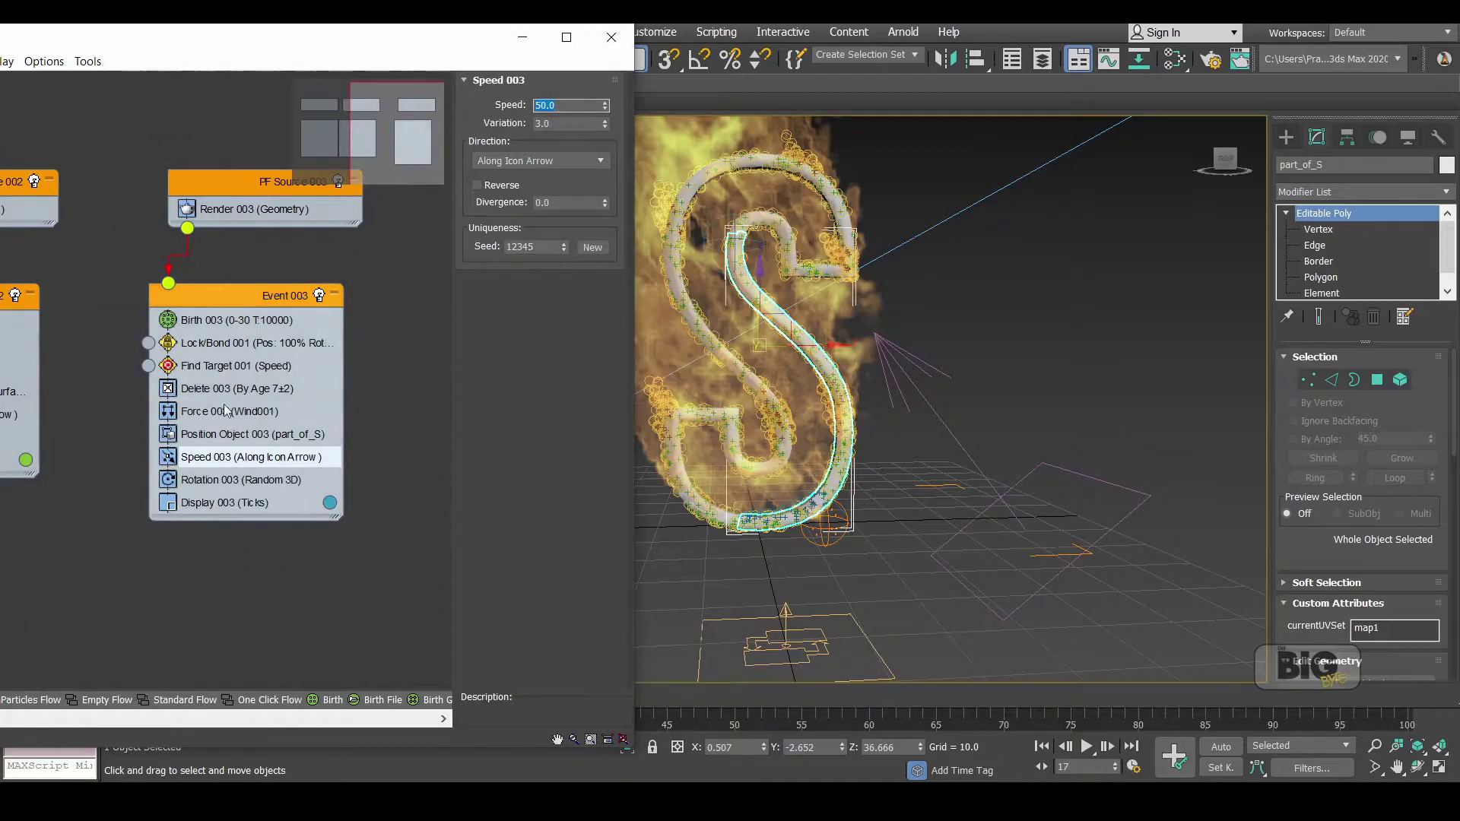
Try position Force values of 99, 7 and 10 percent for Lock/Bond 001 in Event 003
left_click(262, 344)
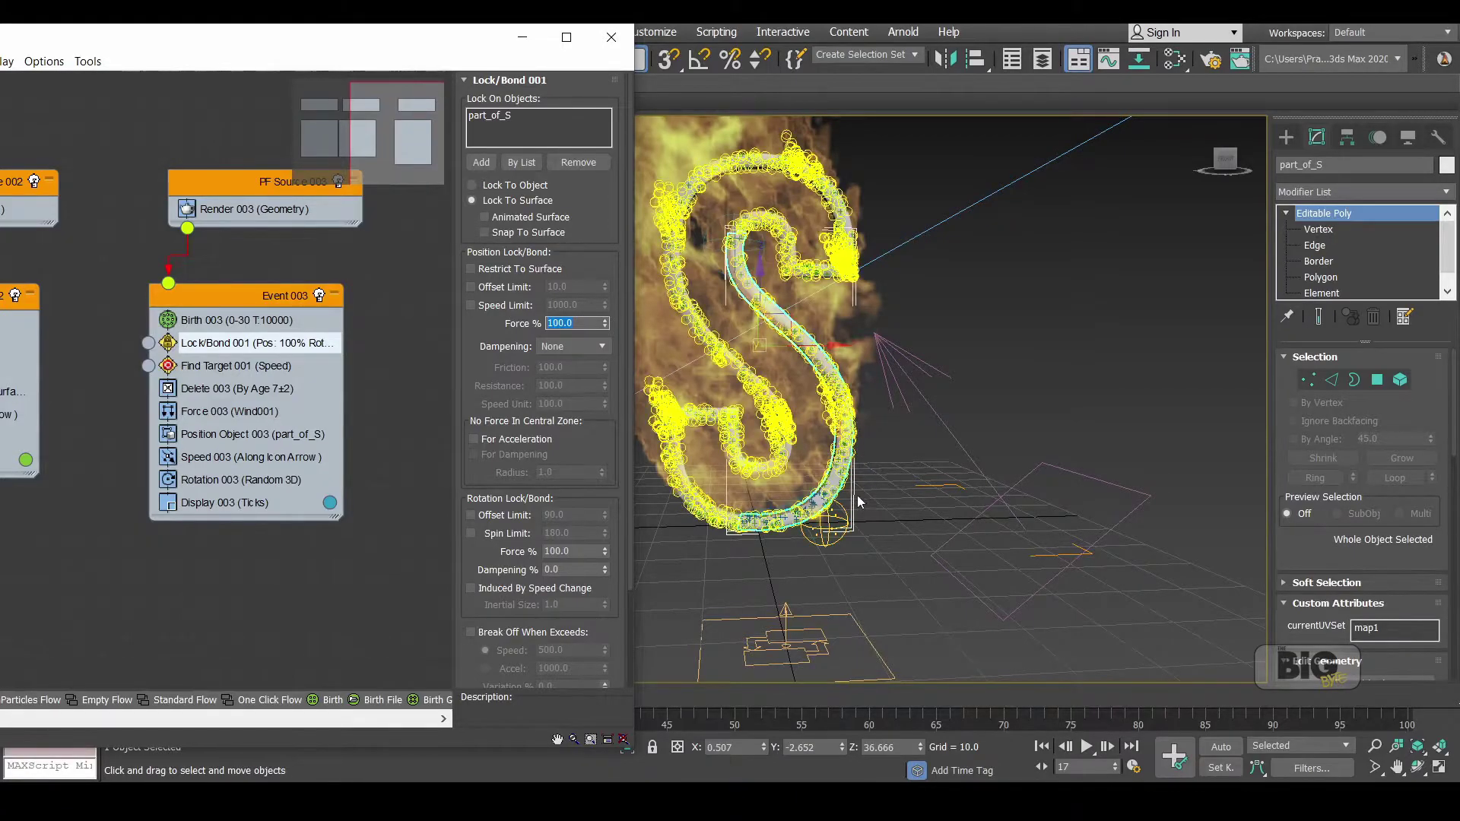
type("99")
key("Return")
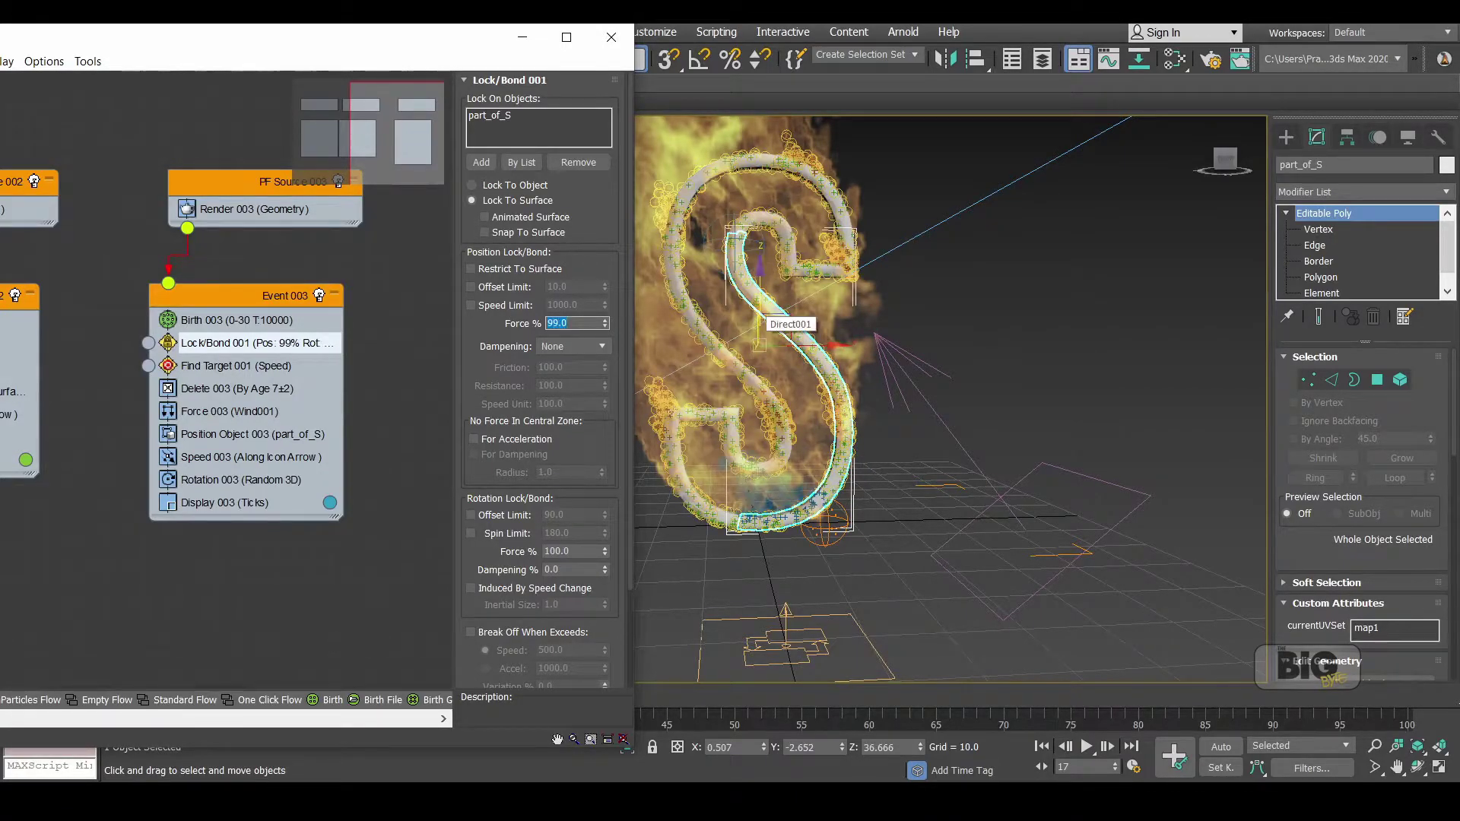
type("7")
key("Return")
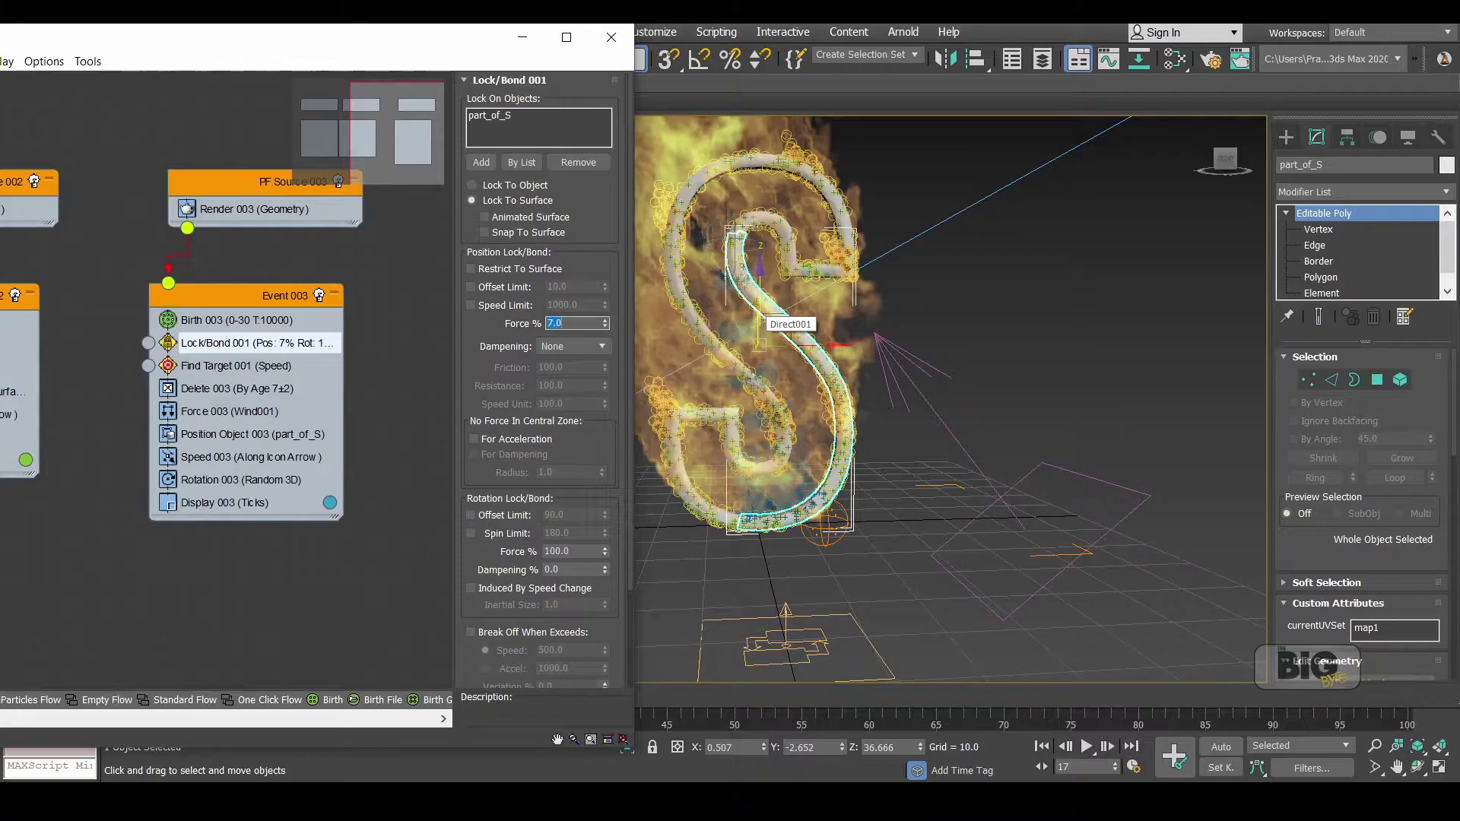
type("10")
key("Return")
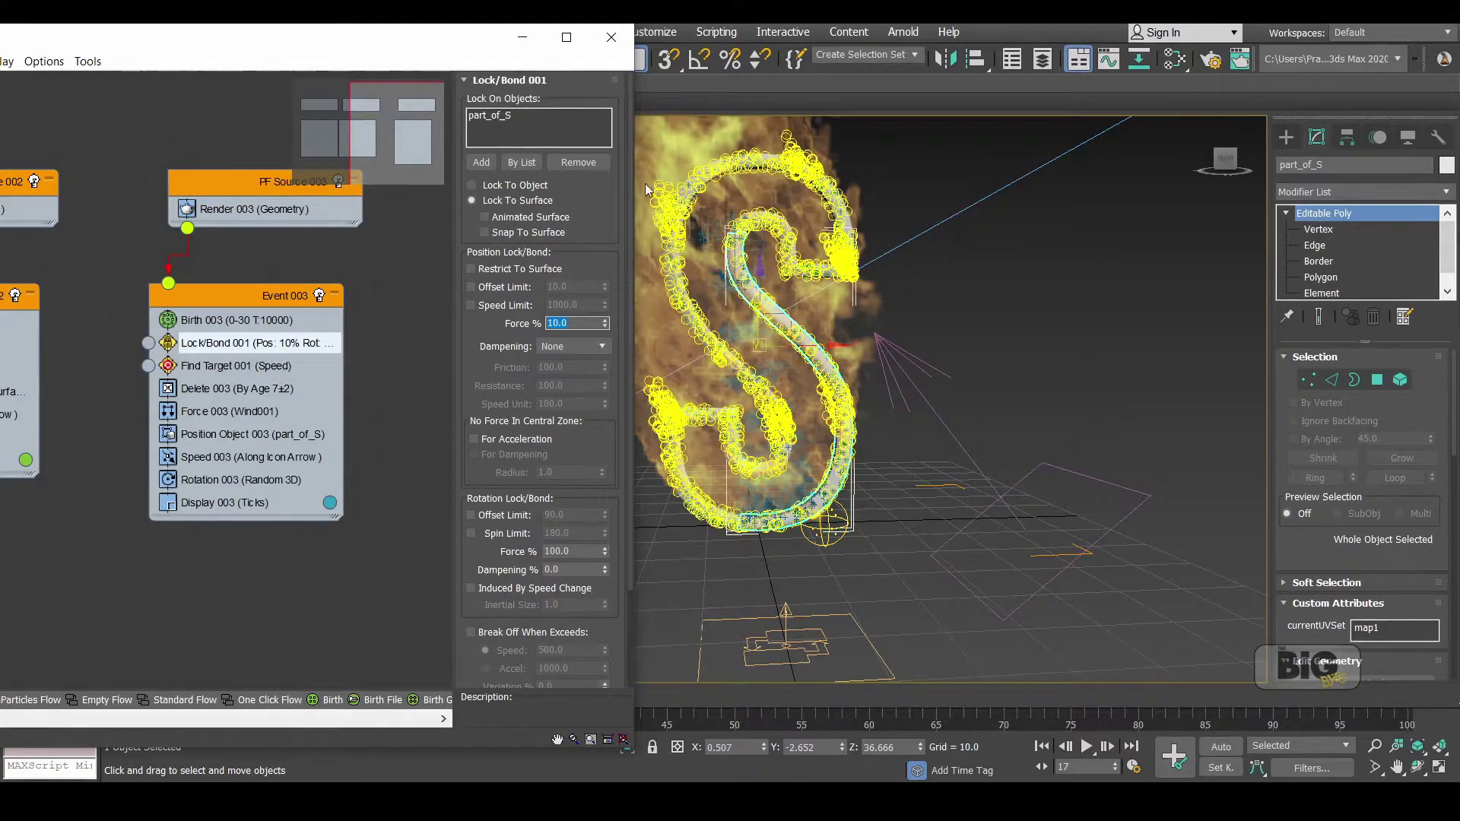
Try Snap To Surface for Lock/Bond 001, switch it back off, and turn on Restrict To Surface
left_click(539, 232)
left_click(541, 236)
left_click(541, 234)
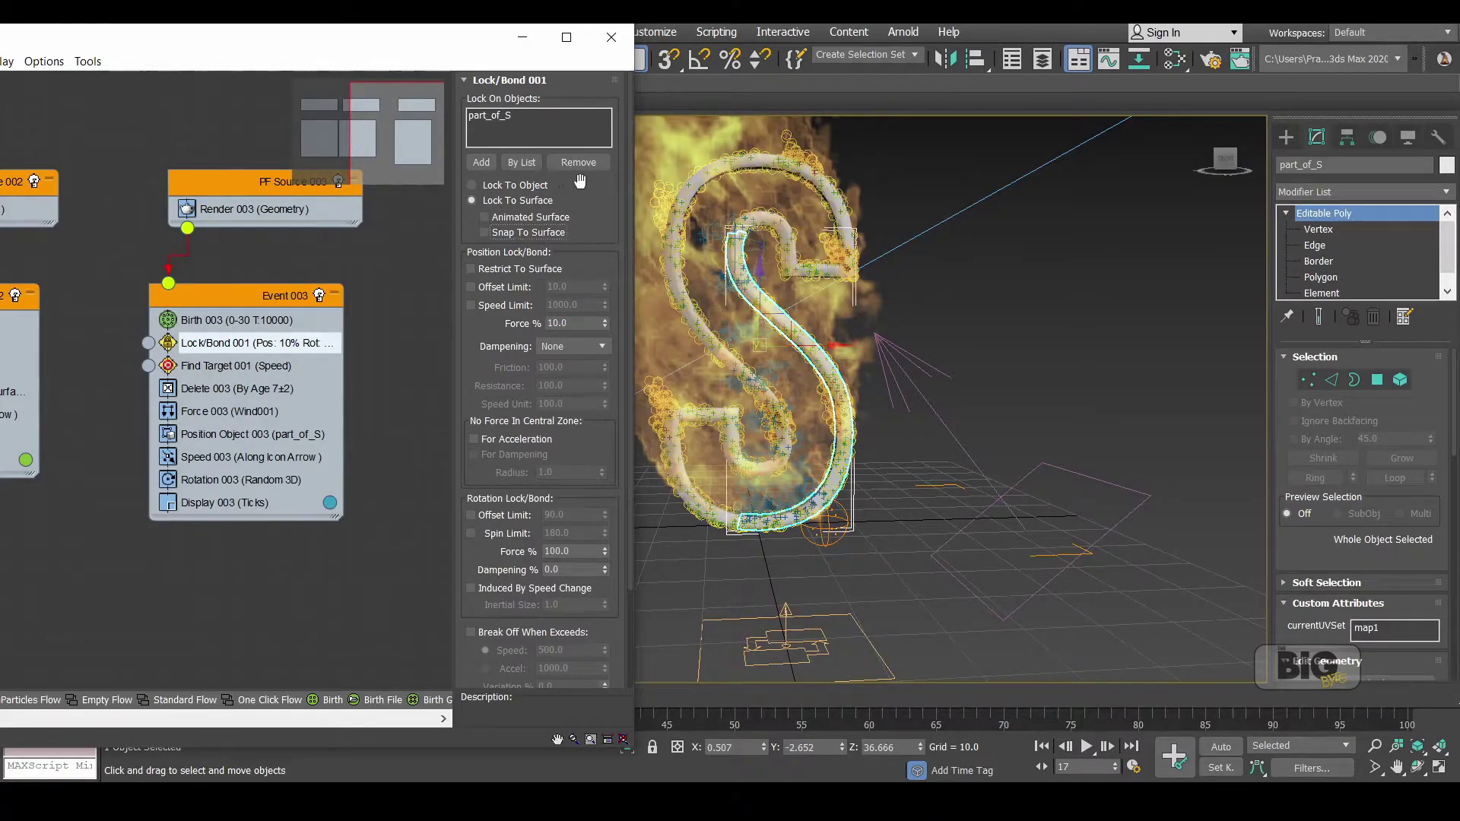
left_click(518, 270)
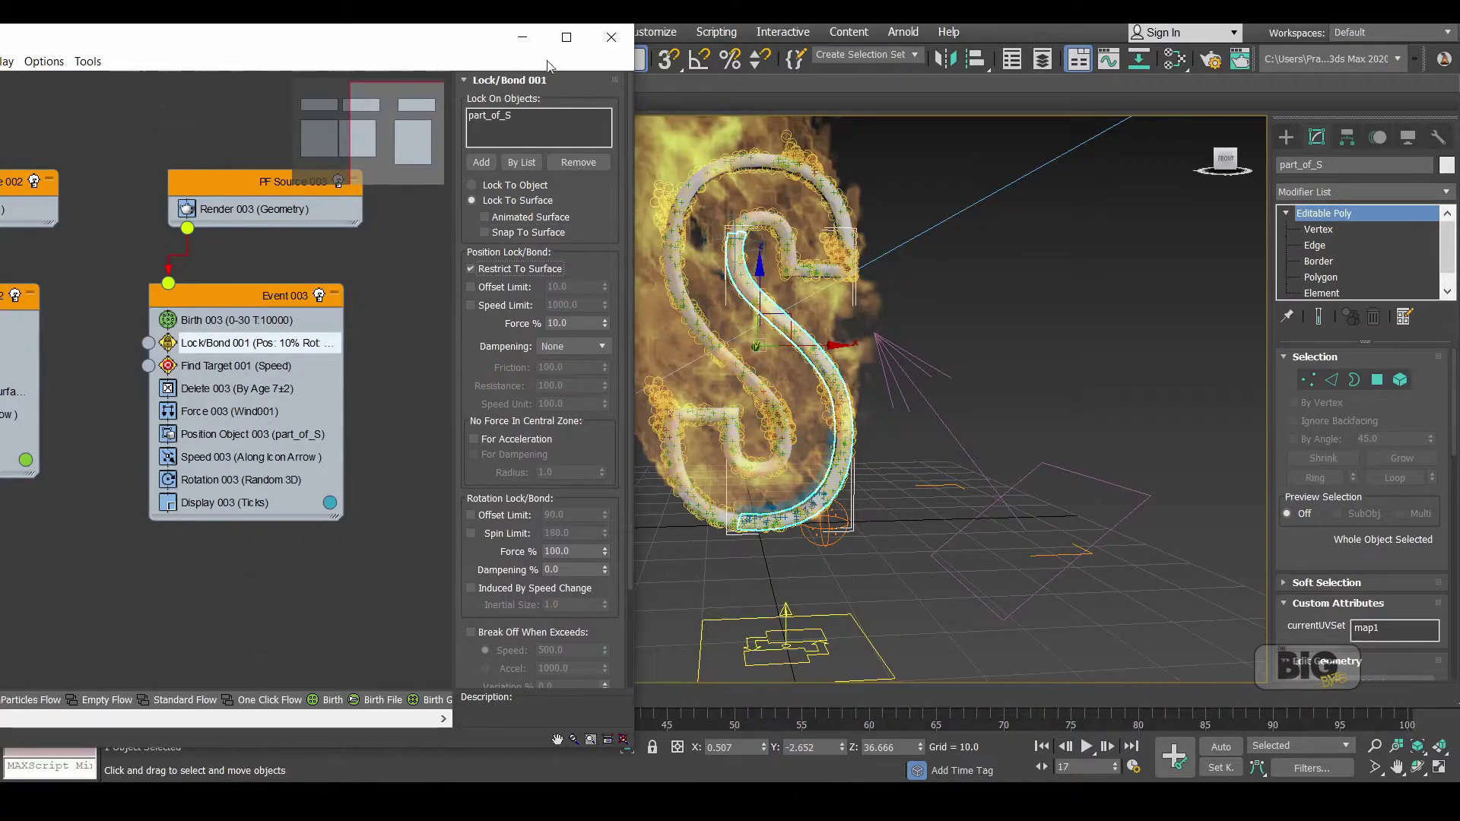
Minimize Particle View and scrub the timeline to frame 12 to inspect the particles from the other side of the S
left_click(544, 36)
left_click_drag(330, 695, 619, 686)
left_click_drag(344, 663, 264, 657)
key("w")
middle_click_drag(877, 504, 1201, 504, "alt")
middle_click_drag(619, 598, 586, 567, "alt")
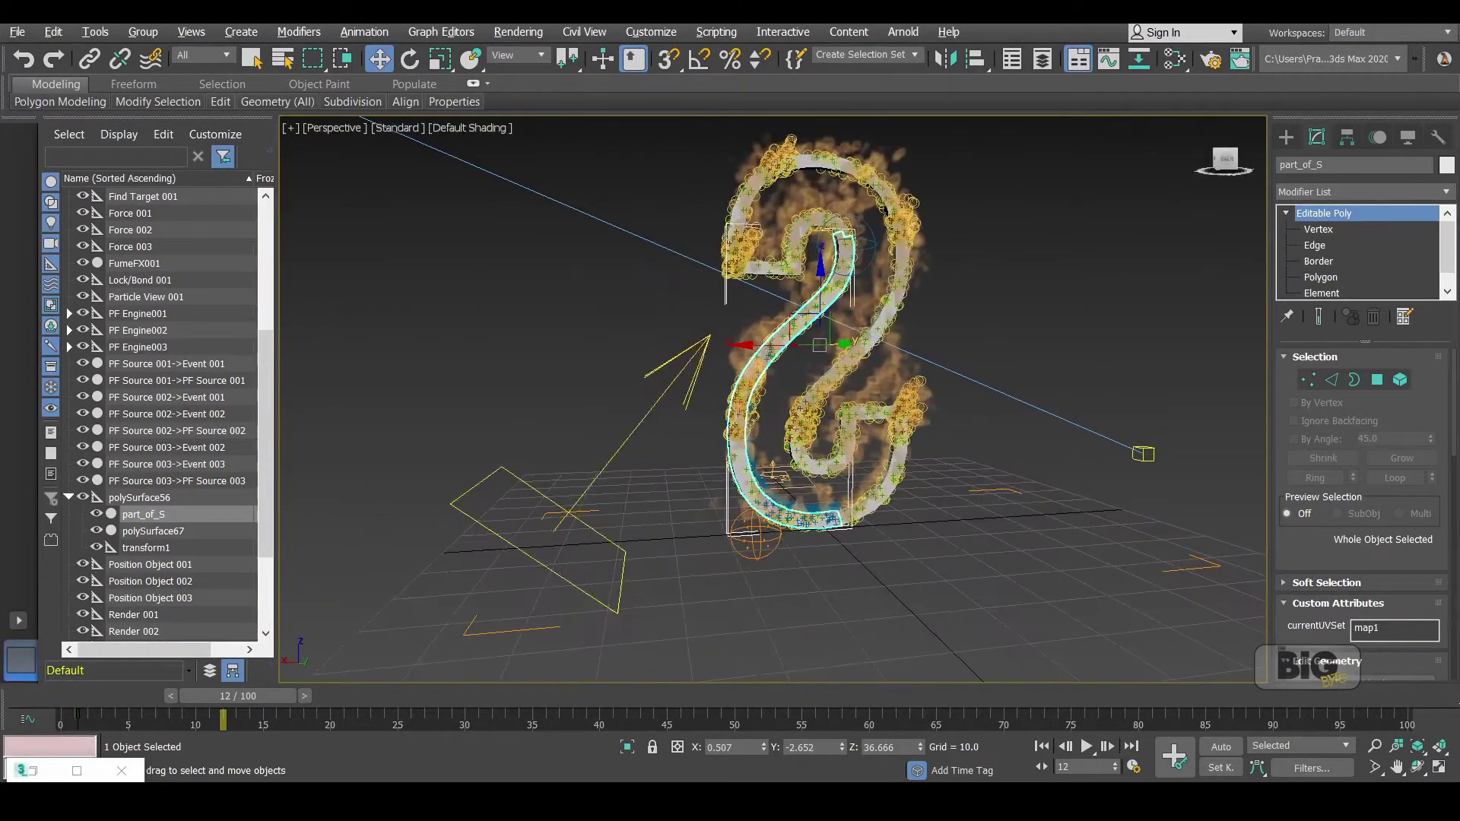
scroll(586, 567, "up", 8)
scroll(586, 567, "down", 12)
scroll(794, 372, "up", 10)
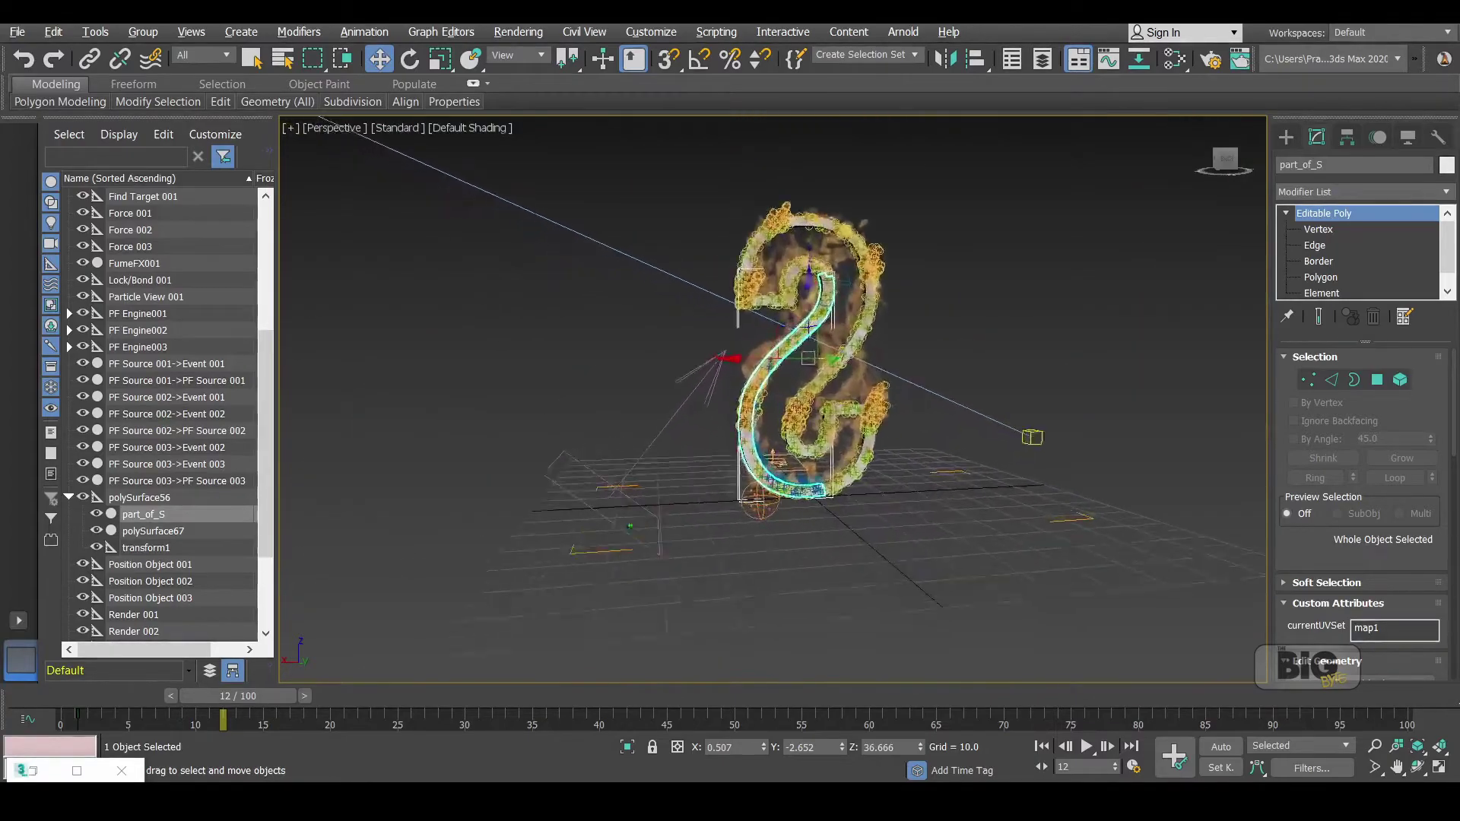
Scrub the timeline to frame 10 and examine up close how the particles follow the lower curve of part_of_S
left_click_drag(109, 704, 164, 694)
middle_click_drag(622, 434, 470, 326)
left_click_drag(182, 691, 228, 684)
key("w")
scroll(760, 395, "down", 8)
middle_click_drag(760, 395, 783, 372, "alt")
scroll(633, 524, "up", 6)
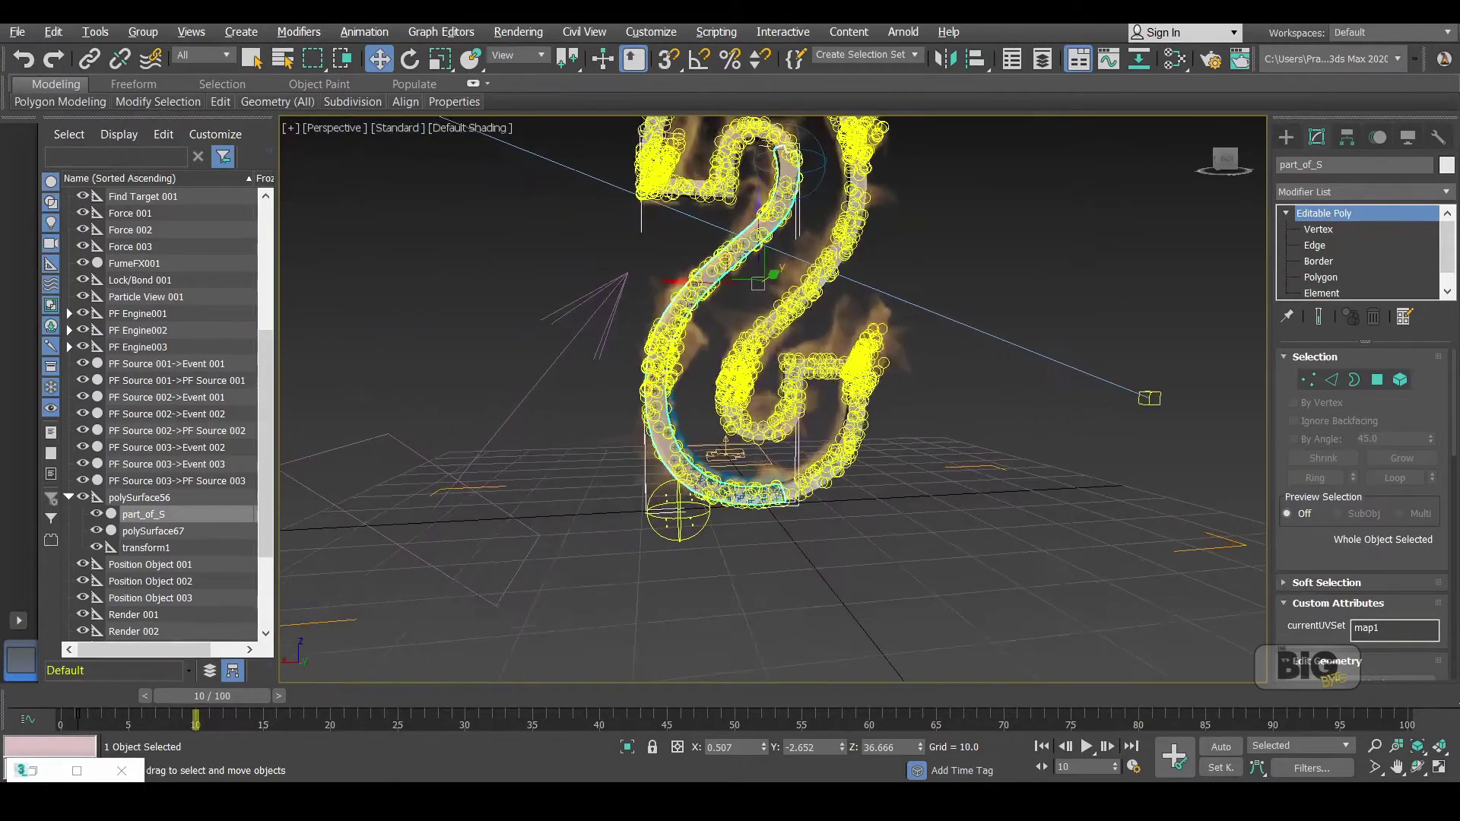
middle_click_drag(633, 525, 556, 593, "alt")
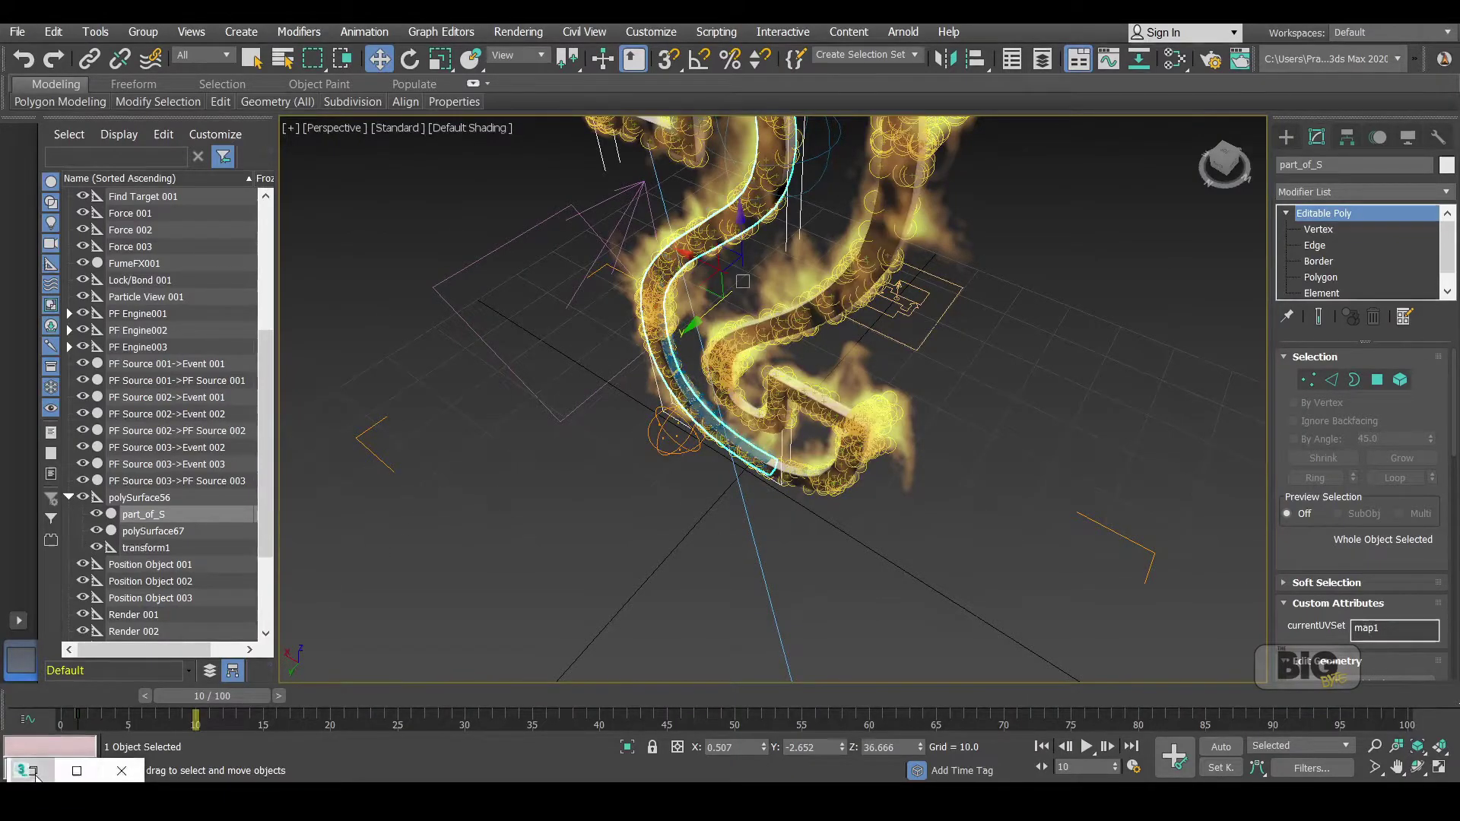
Reopen Particle View and set the position Force of Lock/Bond 001 to 99 percent
key("6")
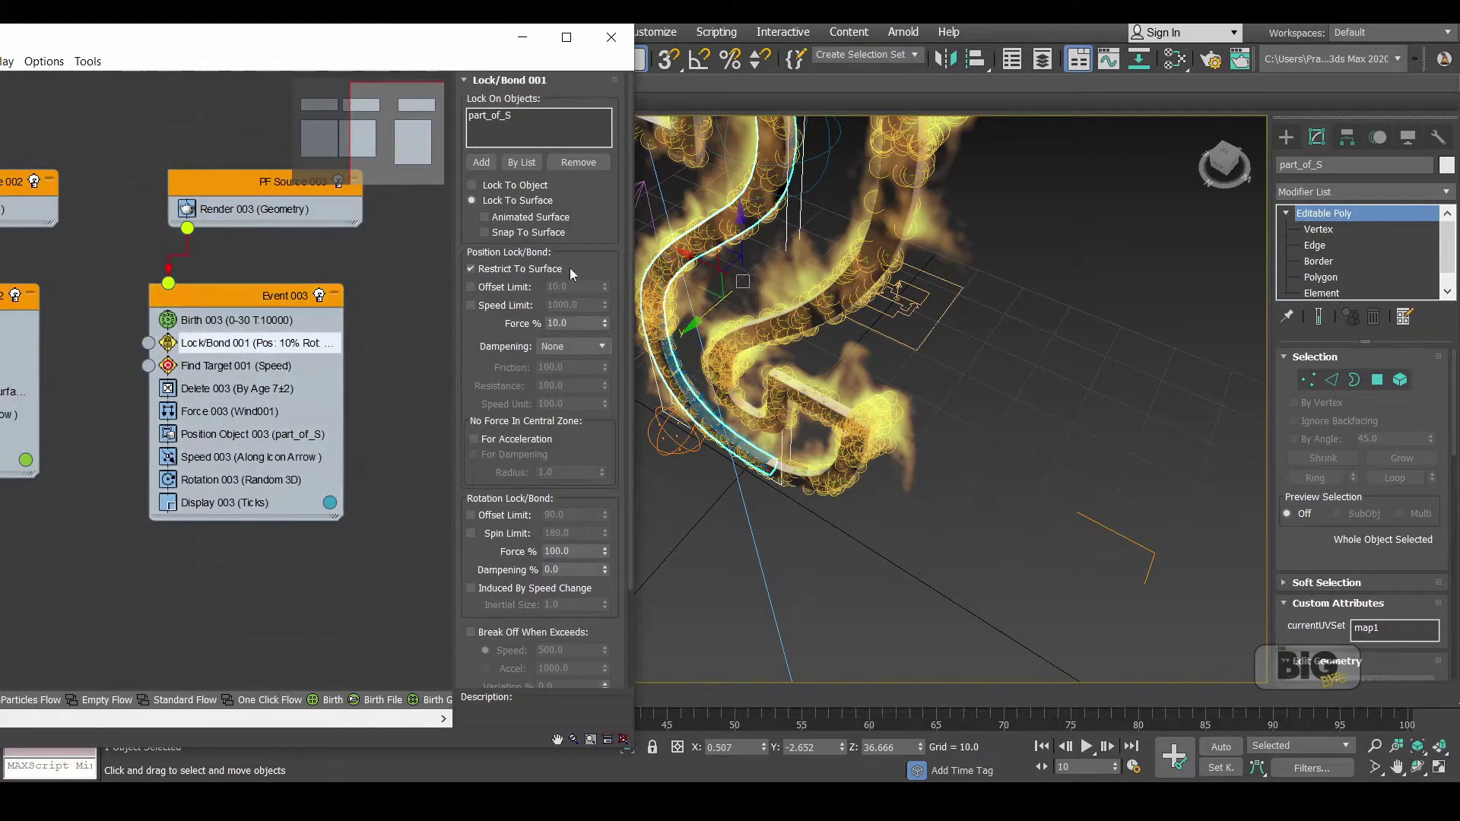
middle_click_drag(905, 364, 1292, 251, "alt")
mouse_move(1033, 308)
middle_mouse_down("alt")
mouse_move(897, 308)
mouse_move(945, 308)
middle_mouse_up("alt")
left_click(586, 319)
type("7")
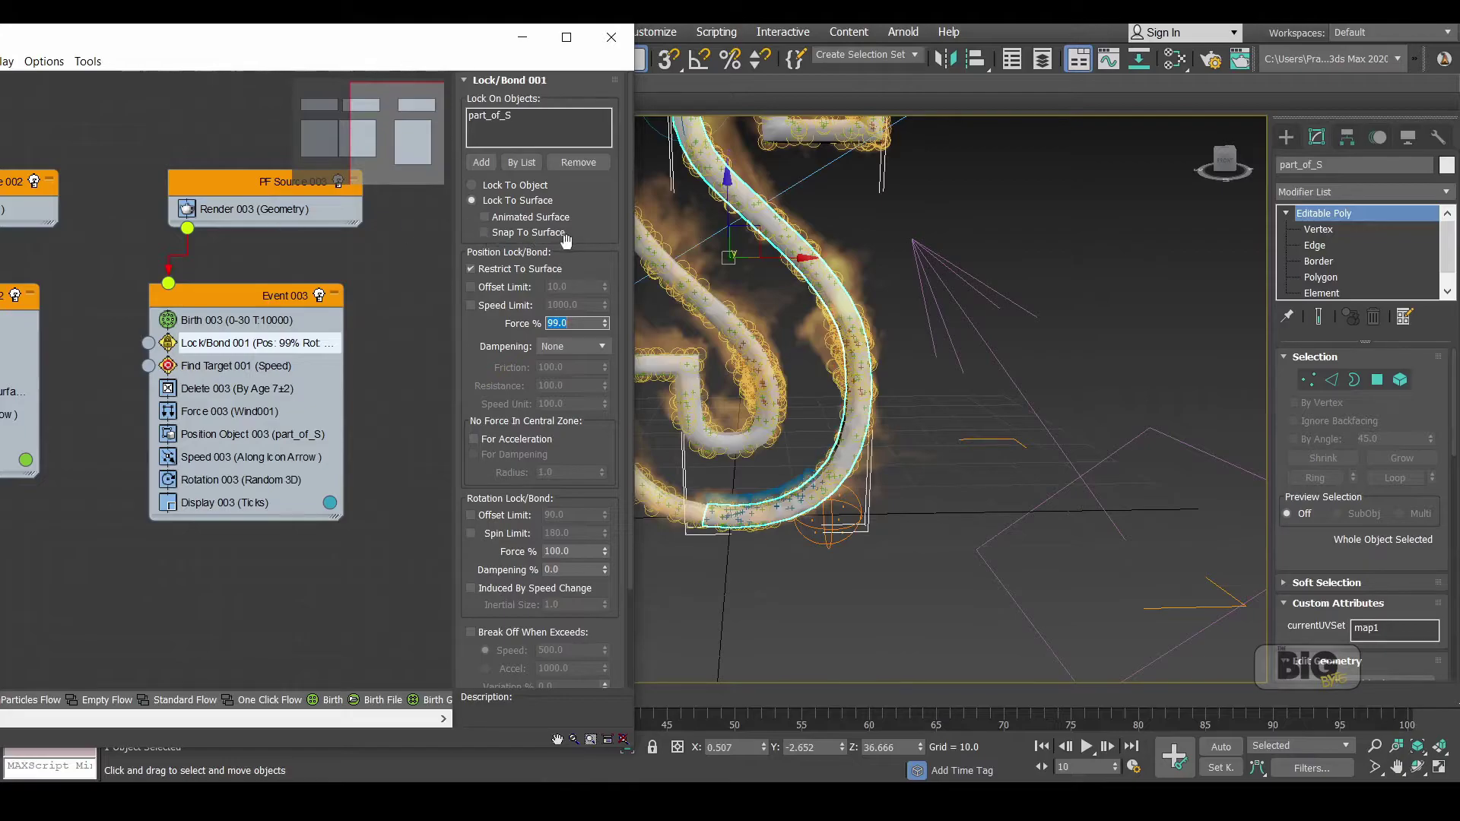
Try a Speed Limit of 500 for the position bond in Lock/Bond 001, and turn the limit off again
left_click(521, 308)
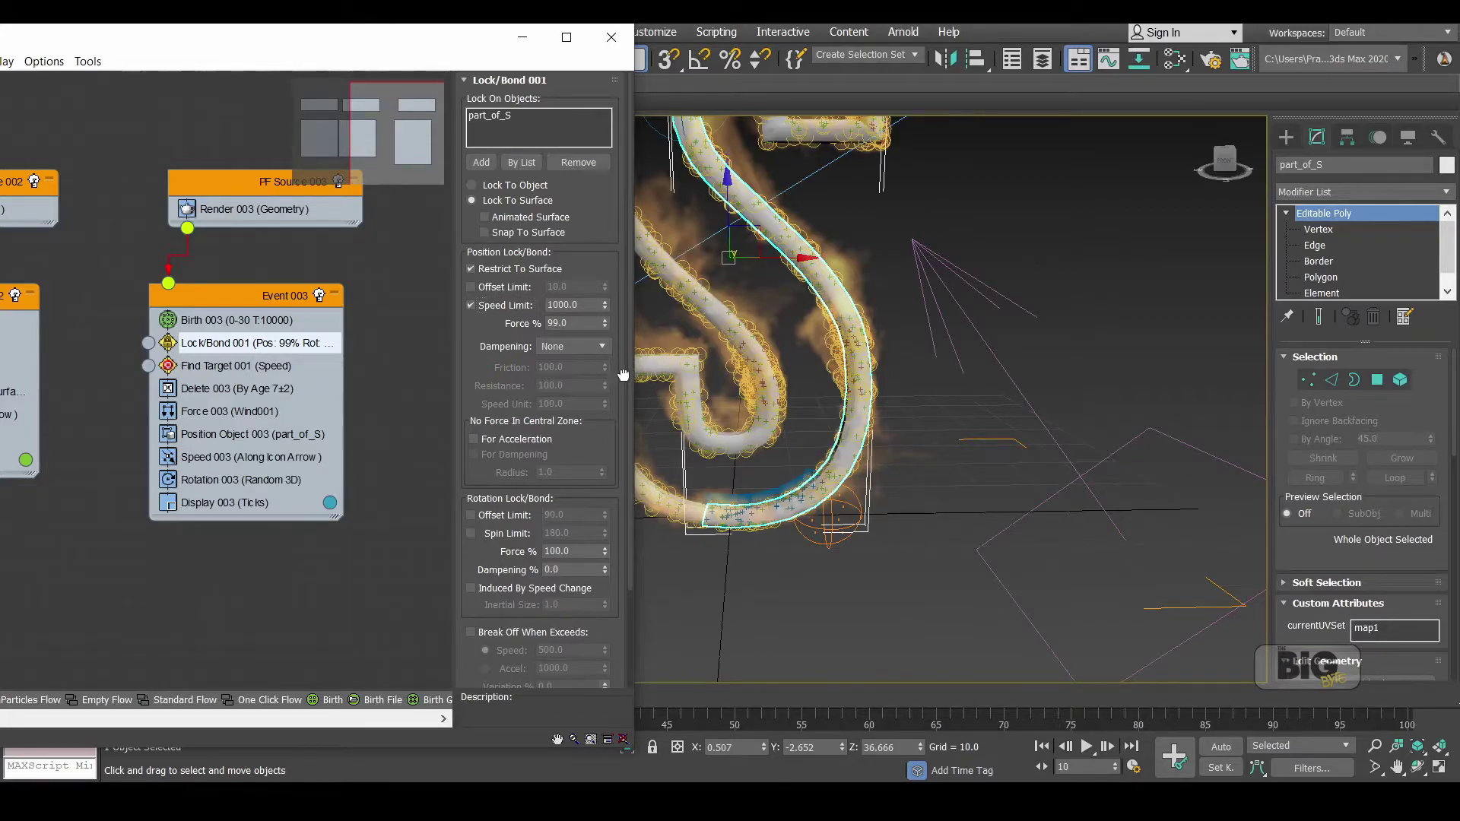
left_click_drag(628, 377, 659, 555)
scroll(590, 323, "up", 3)
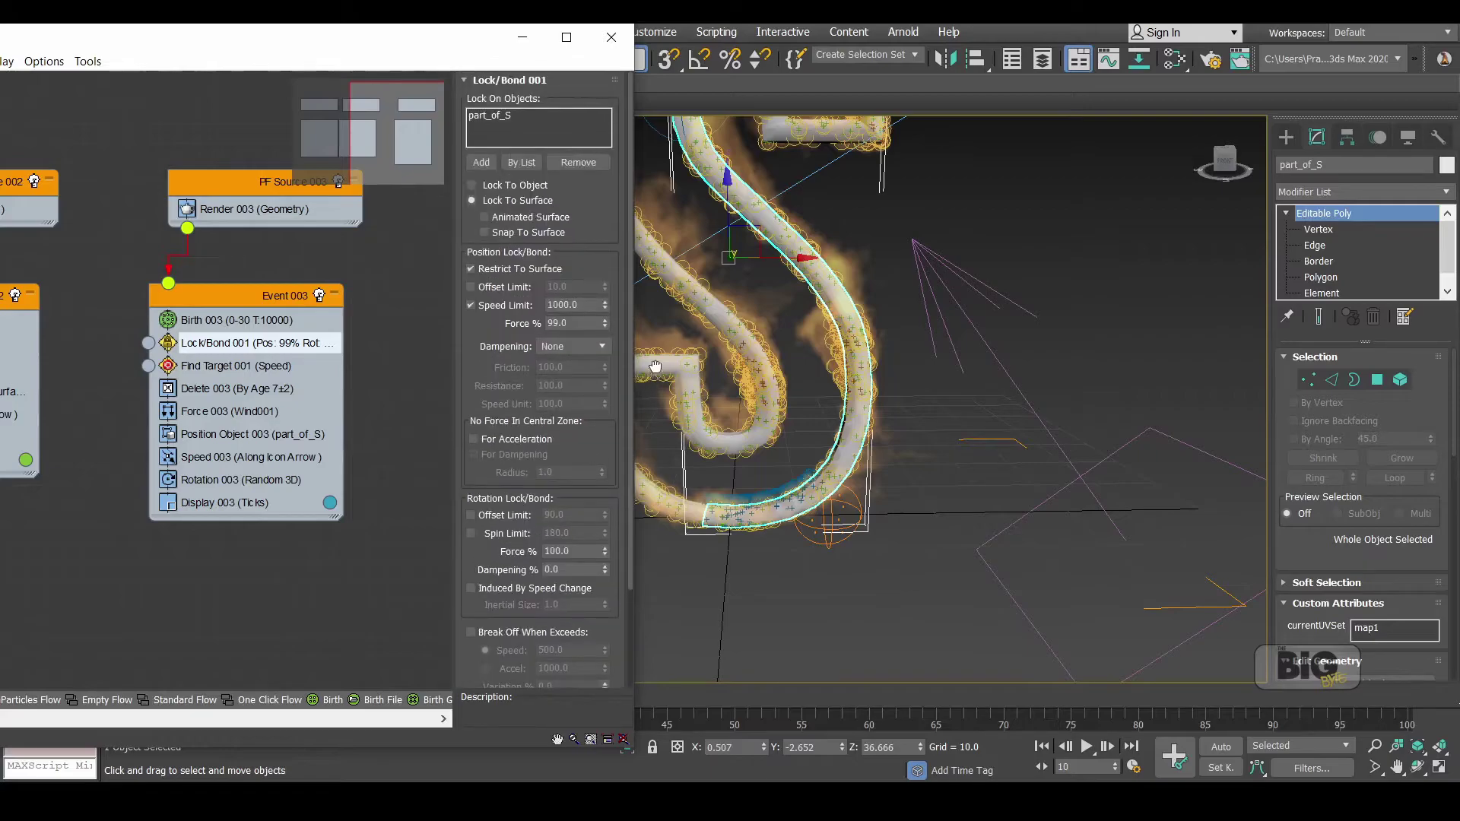
type("500")
key("Return")
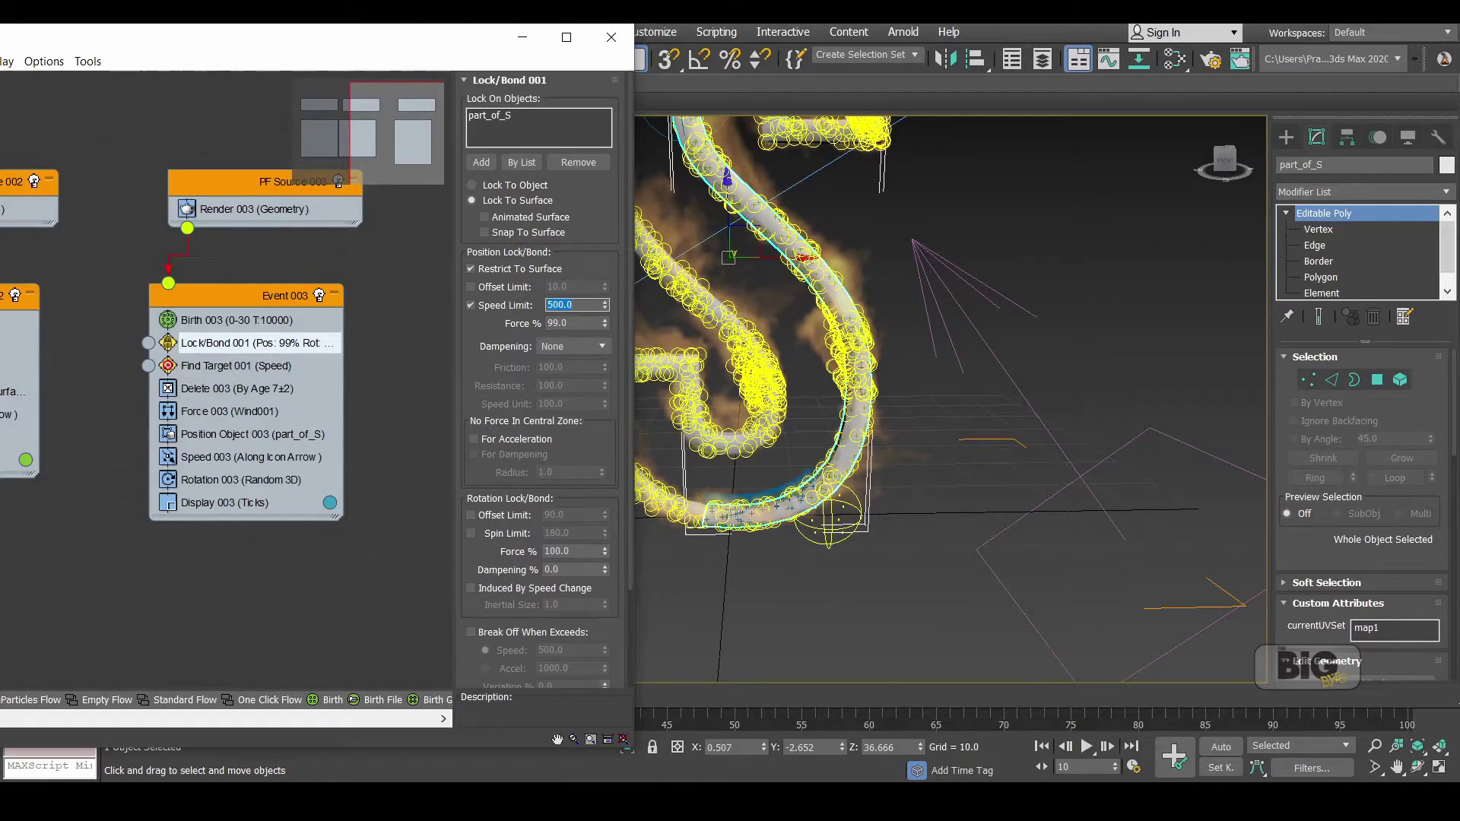
left_click(472, 306)
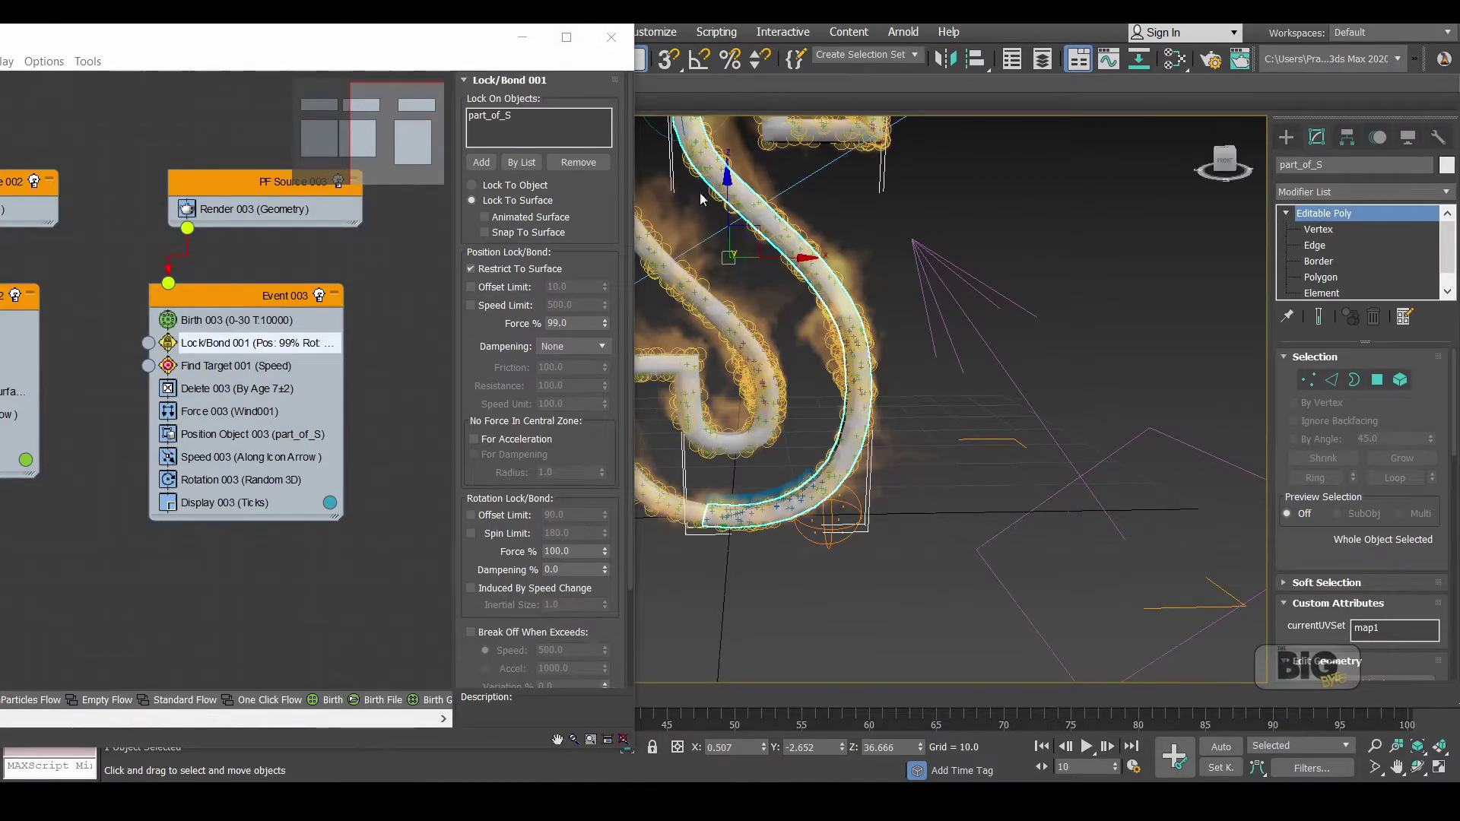
Turn on Snap To Surface for Lock/Bond 001, keep Restrict To Surface on, and set the position Force to 70 percent
left_click(546, 232)
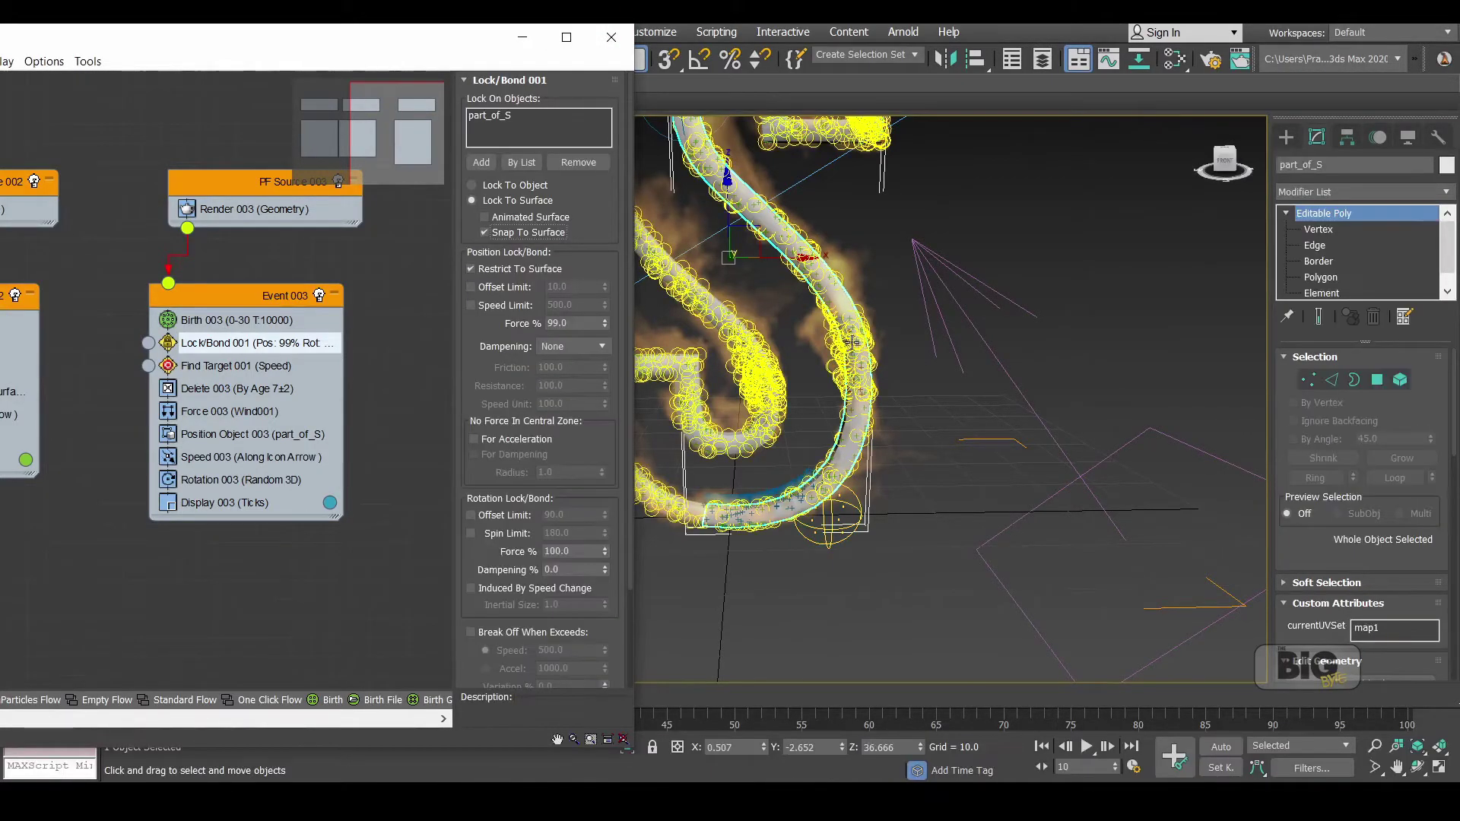
left_click(535, 267)
left_click(541, 273)
type("70")
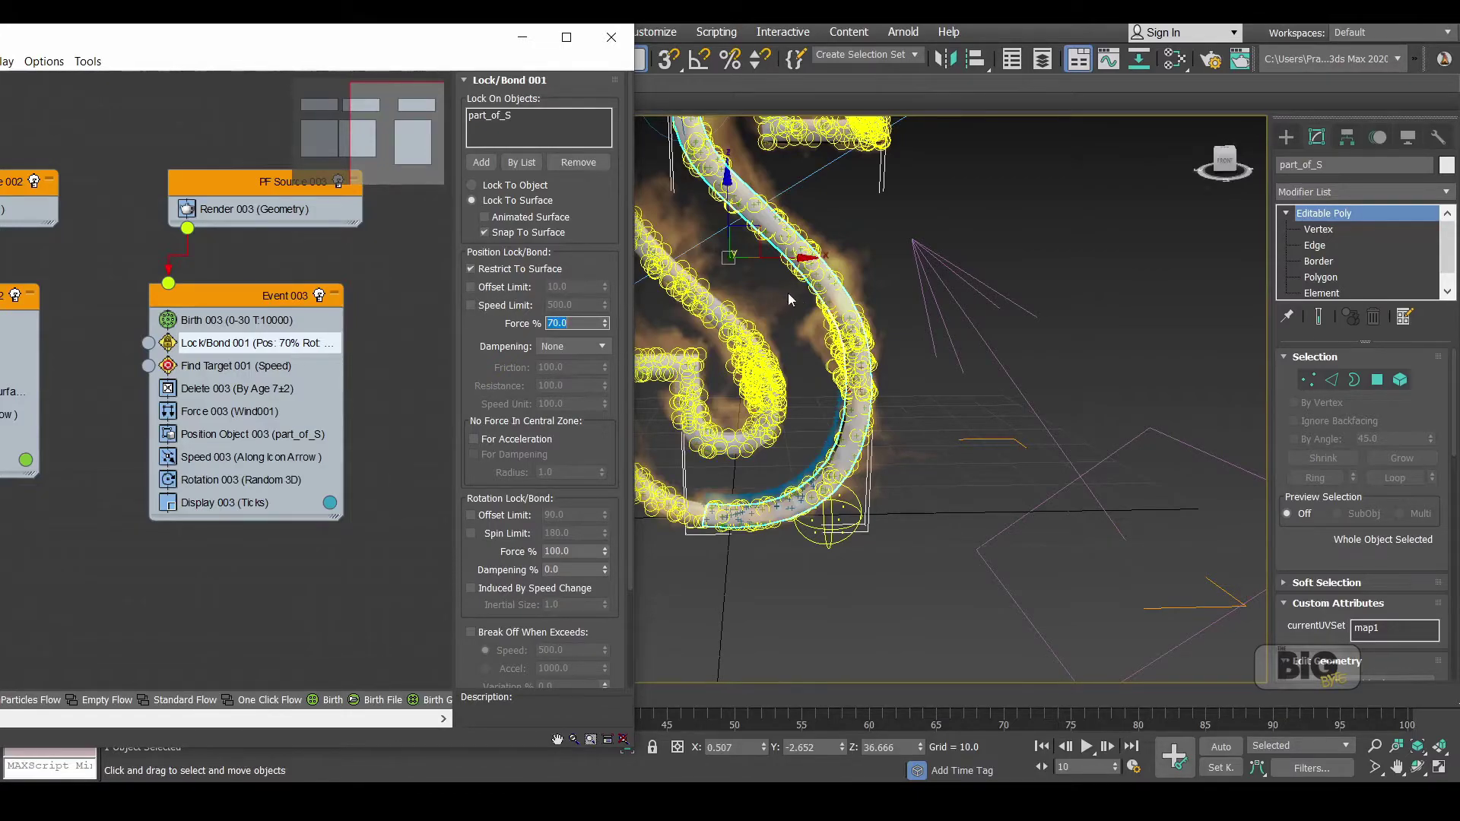
middle_click_drag(868, 415, 934, 427, "alt")
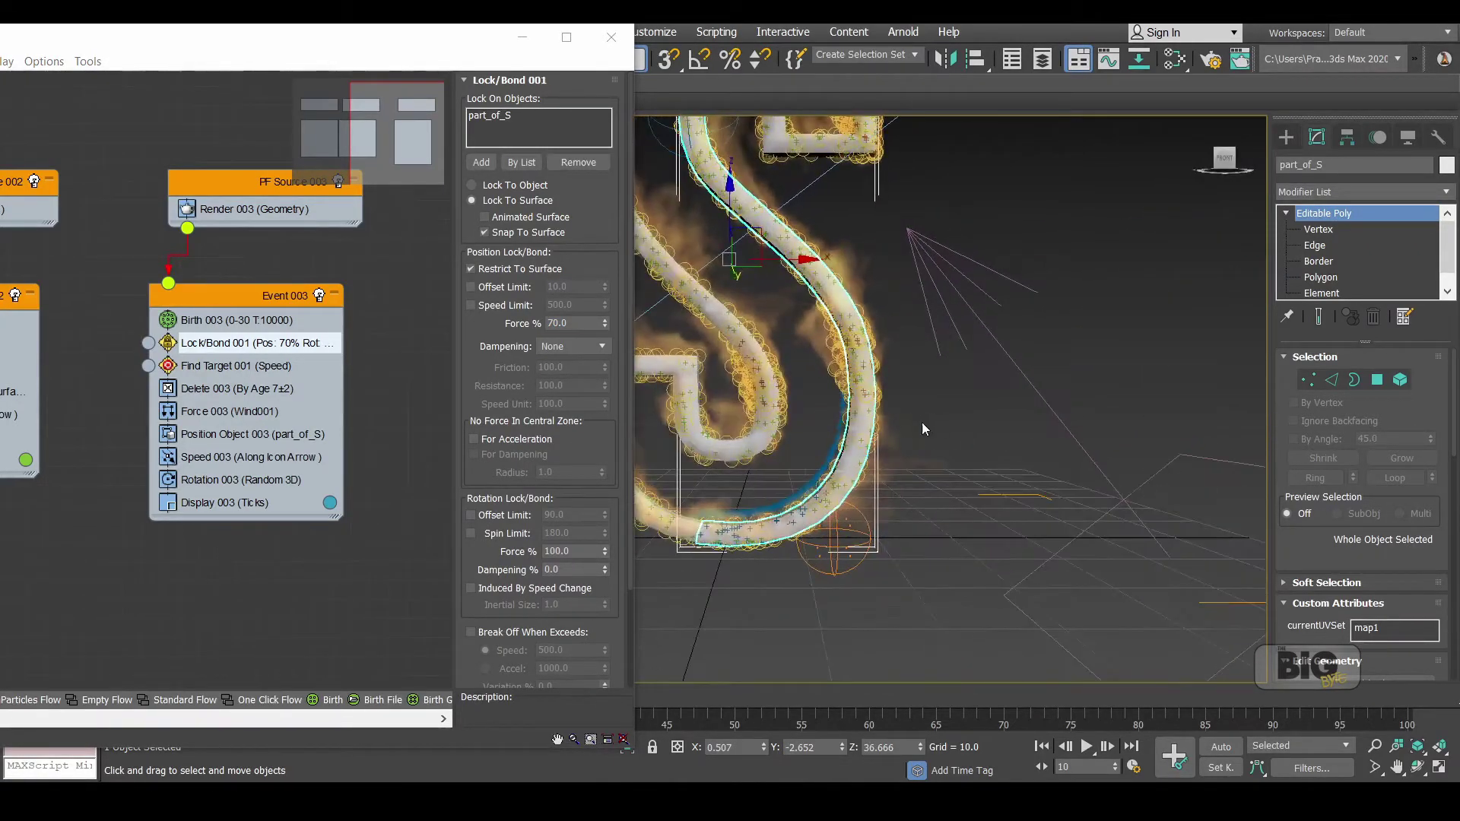
Move Find Target 001 below Rotation 003 in Event 003 and show the Speed 003 parameters
left_click_drag(228, 365, 283, 484)
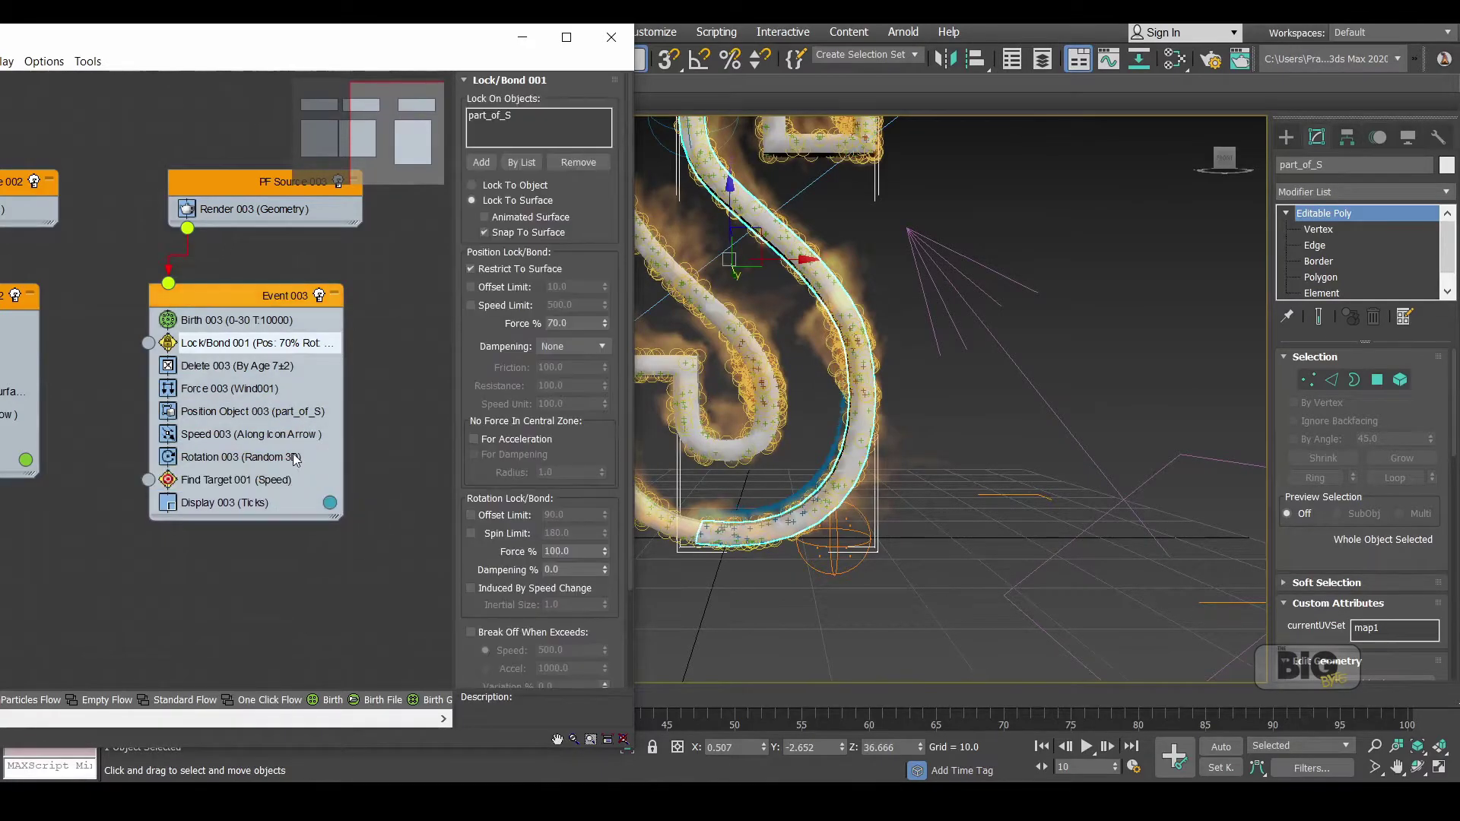
left_click(294, 455)
left_click(295, 431)
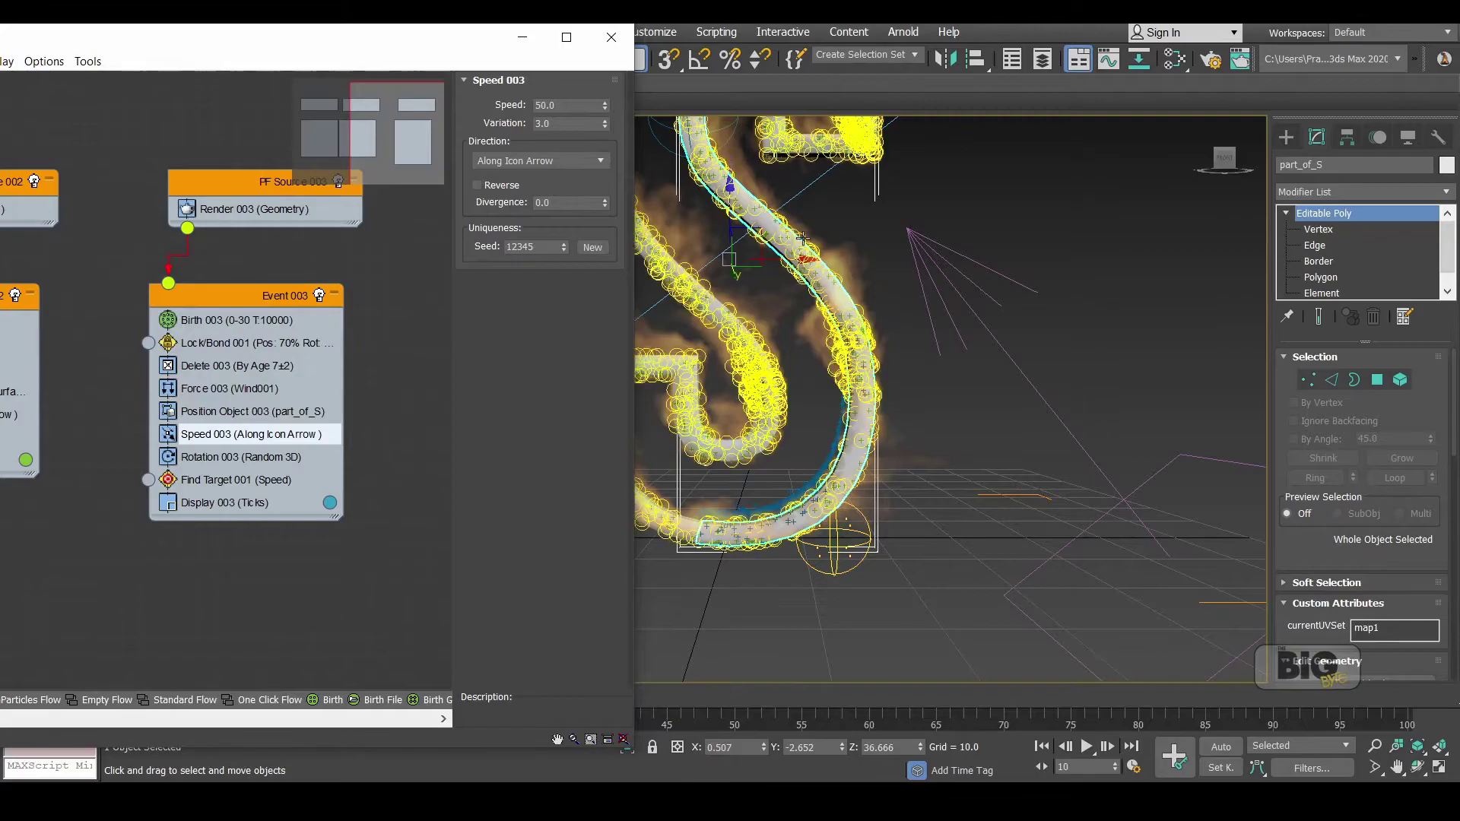
scroll(802, 239, "down", 3)
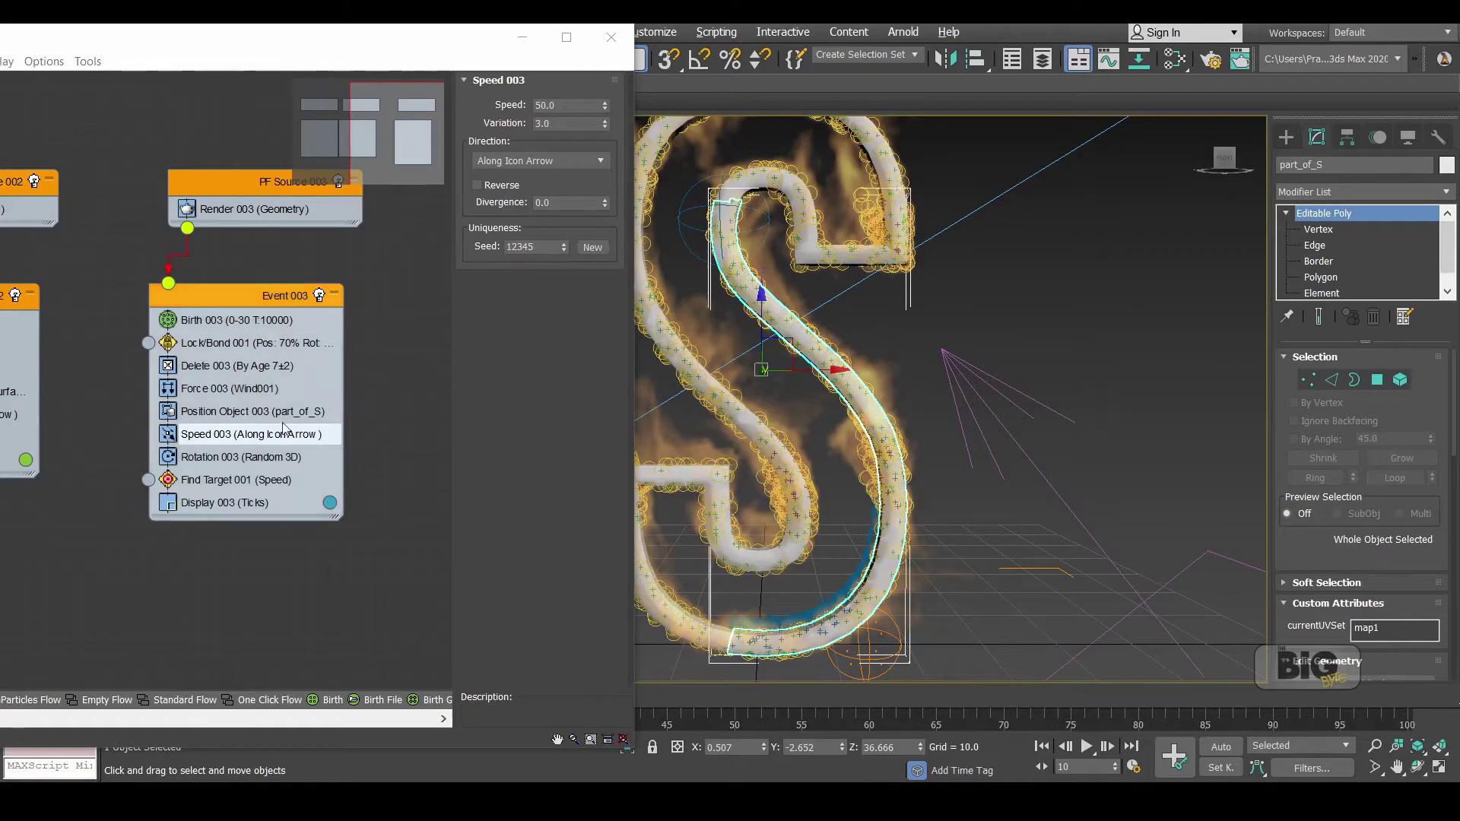
Create a new event with a Delete operator beneath Event 003 and wire the Find Target 001 output to it
right_click(251, 563)
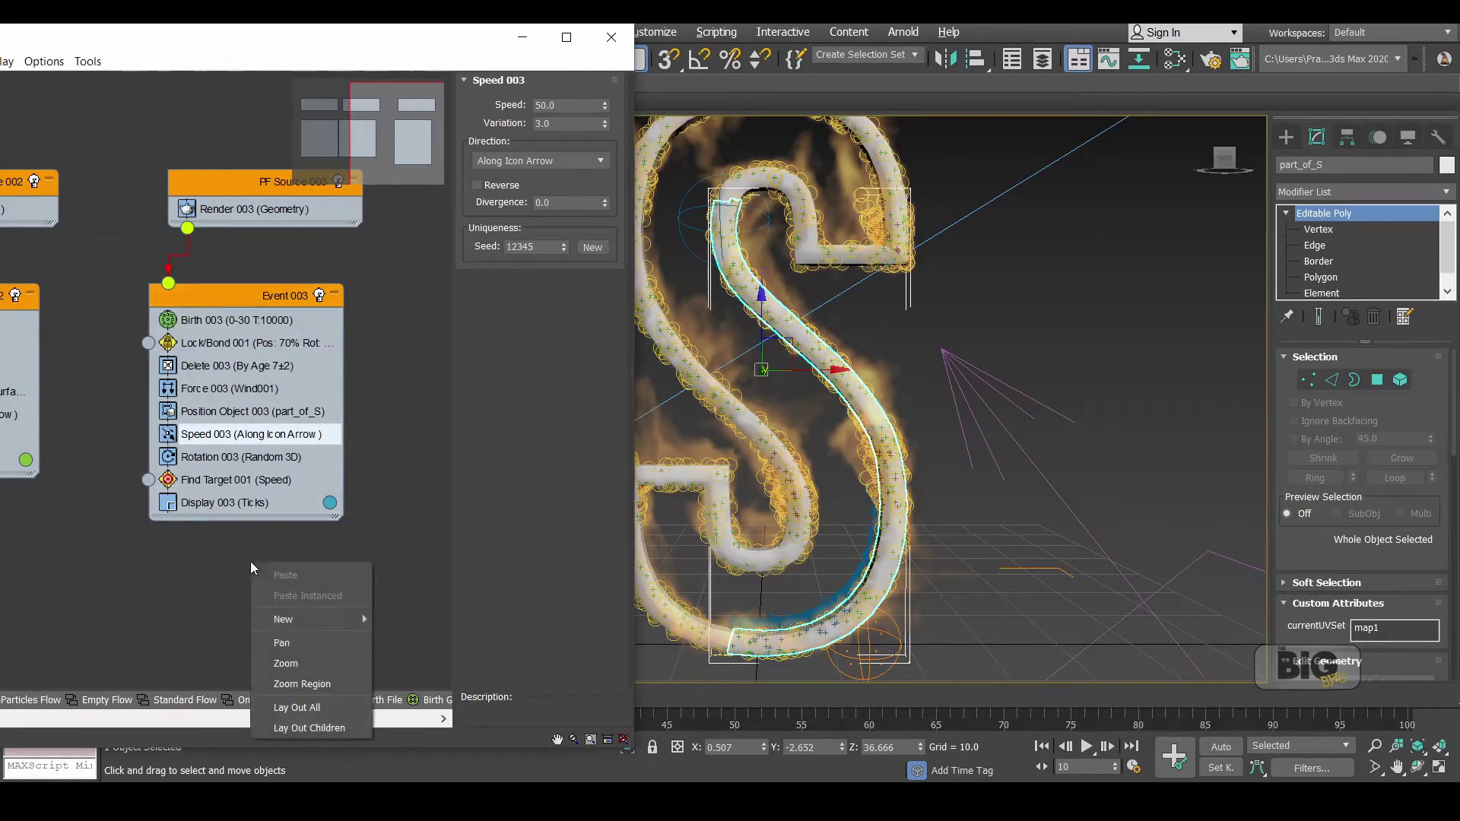
mouse_move(311, 619)
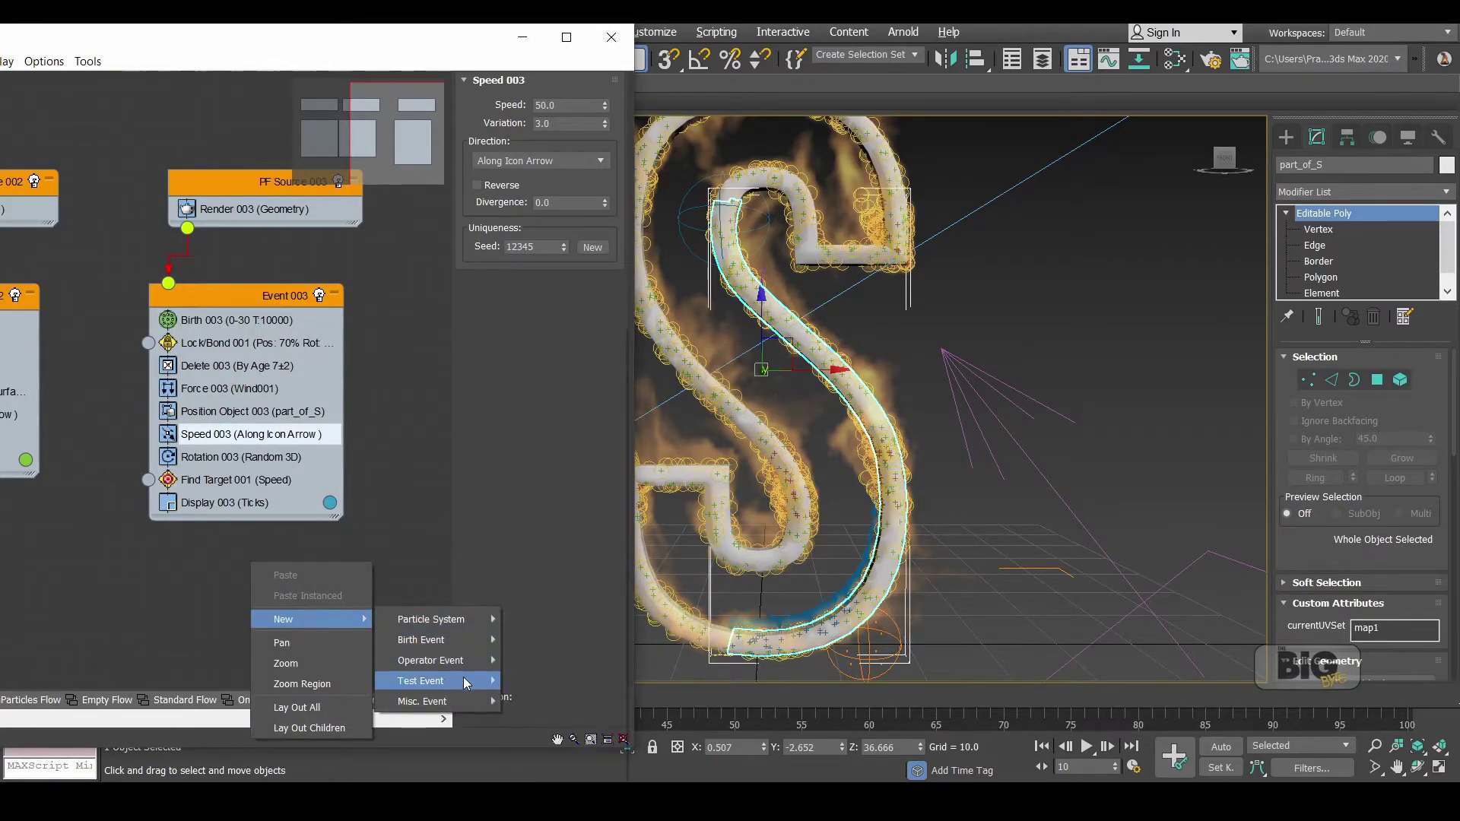
mouse_move(463, 678)
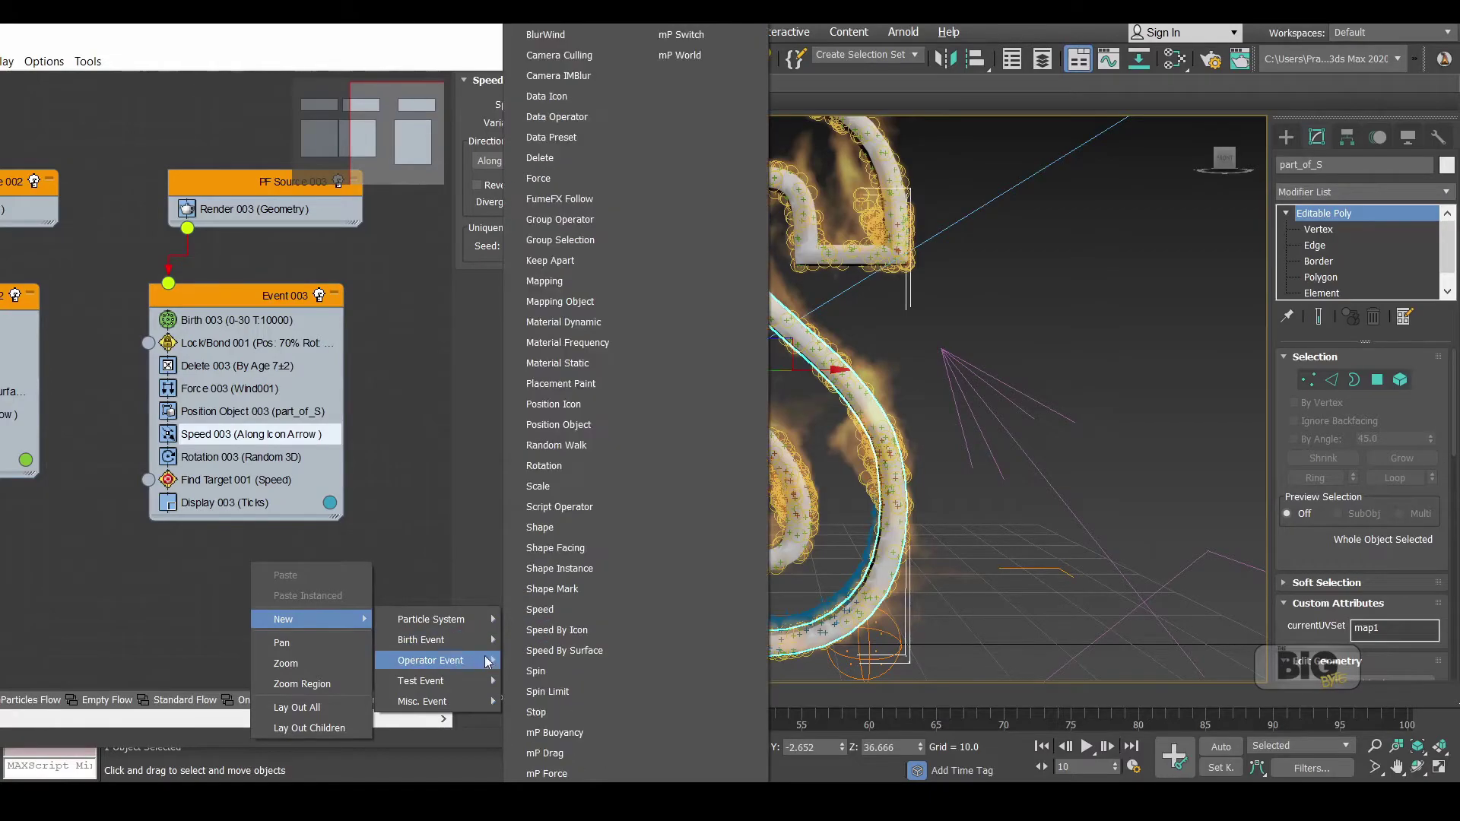
left_click(618, 158)
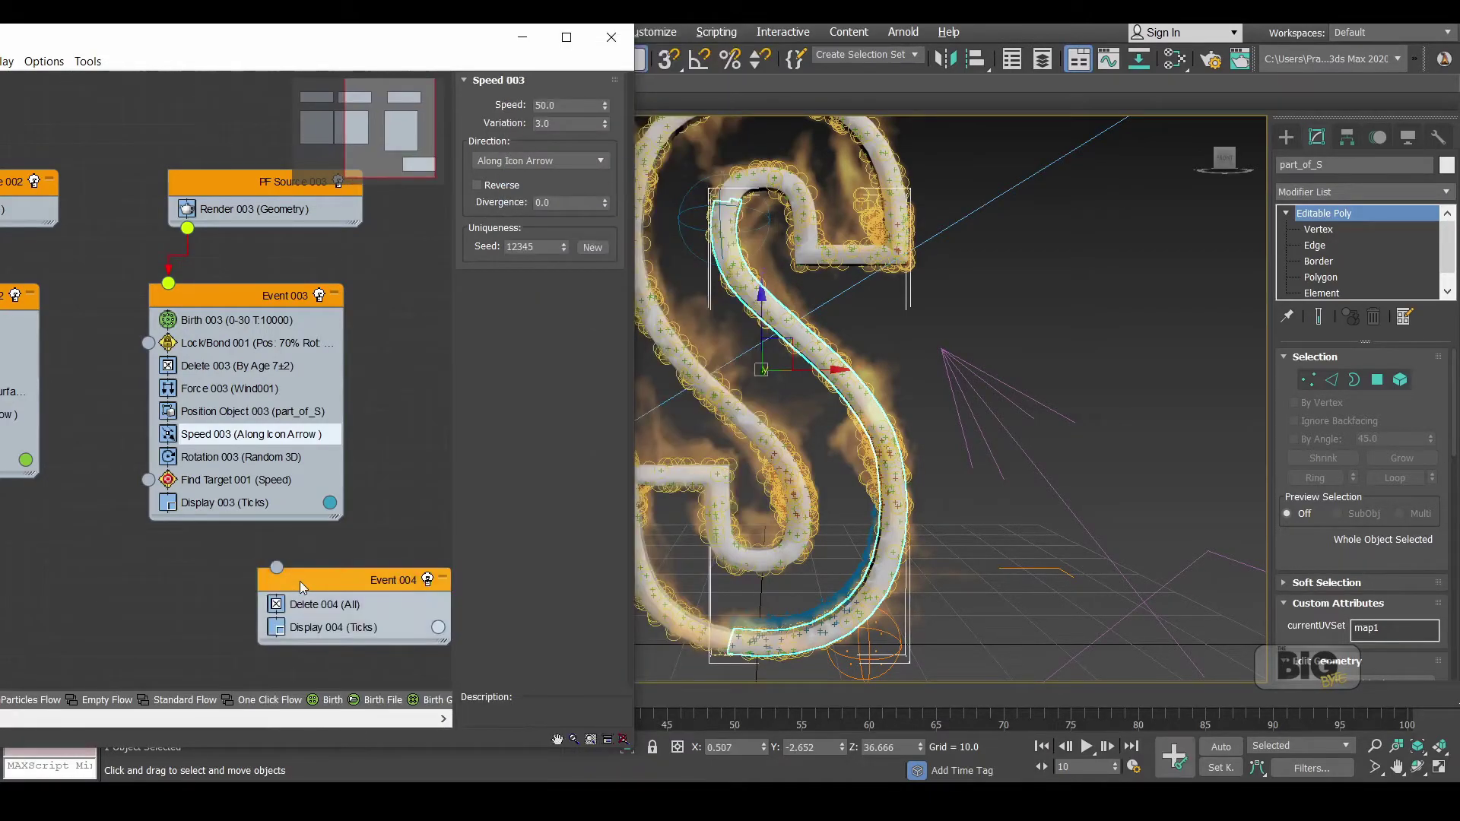
left_click_drag(300, 581, 214, 574)
mouse_move(148, 479)
left_mouse_down()
mouse_move(125, 523)
mouse_move(151, 557)
mouse_move(129, 488)
left_mouse_up()
left_click_drag(187, 567, 187, 567)
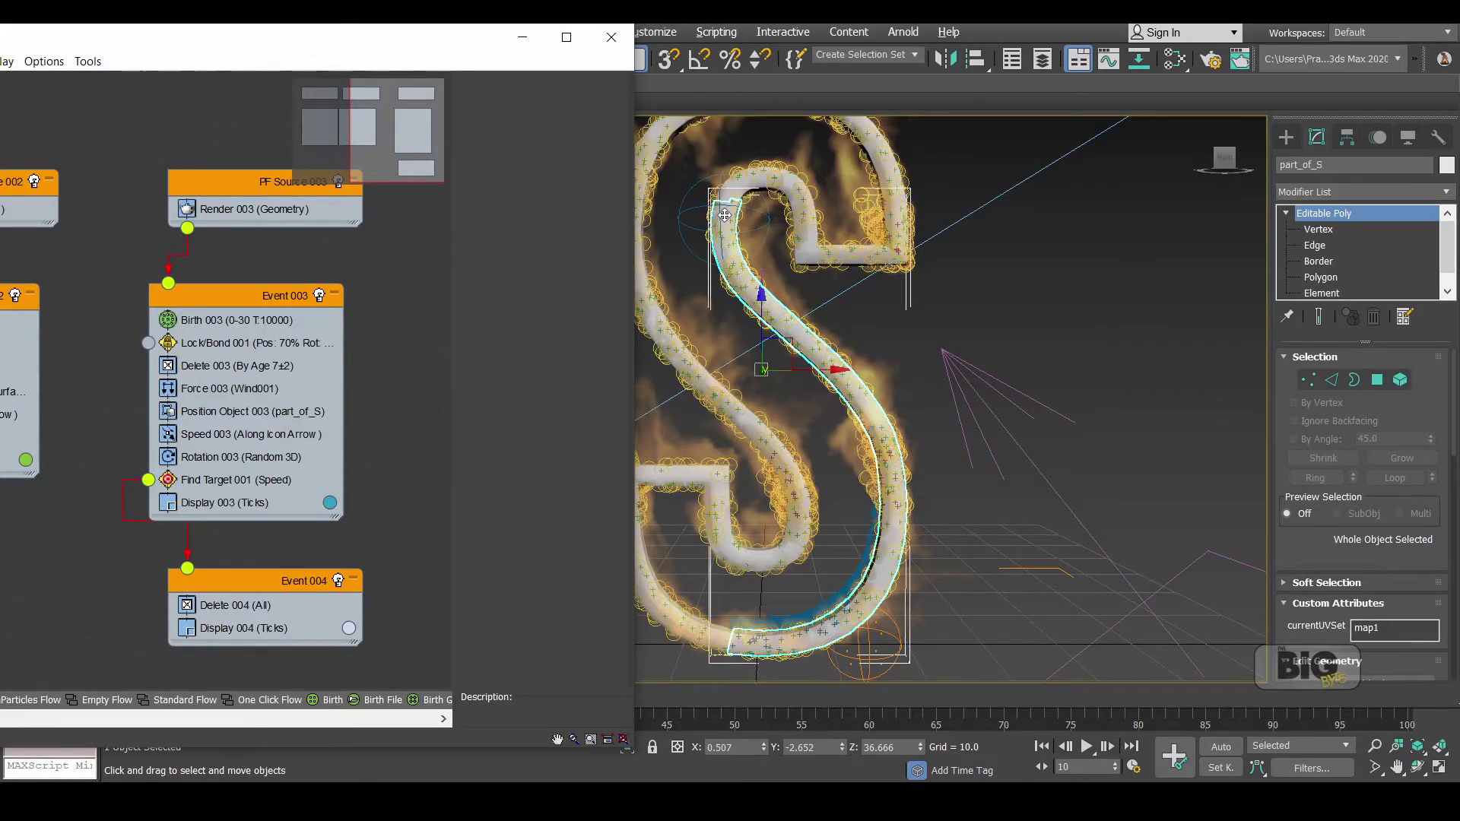
Try Icon Center Out and Icon Arrow Out as the Speed 003 direction, and settle on Random 3D
left_click(266, 435)
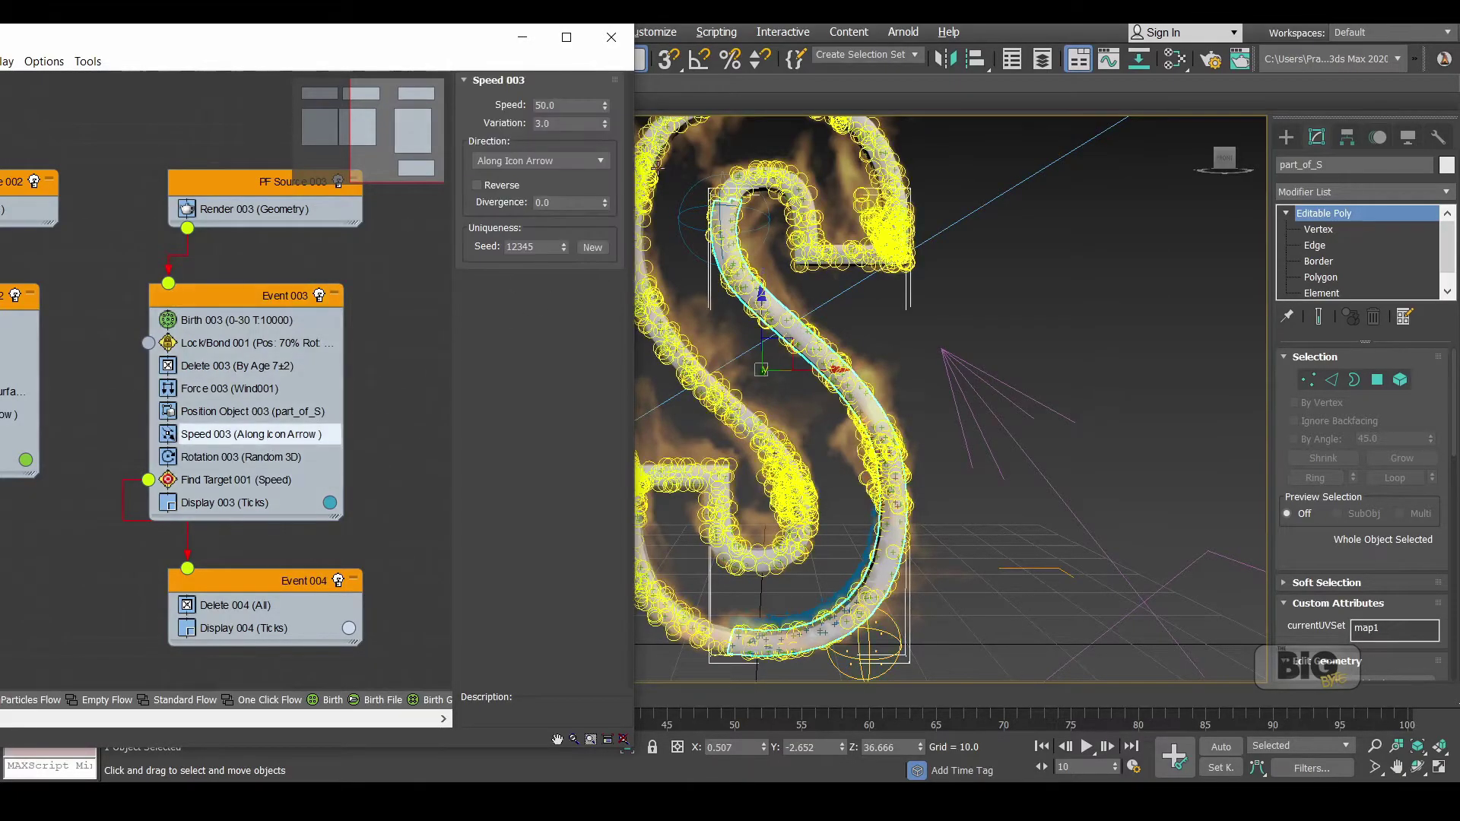
left_click(566, 163)
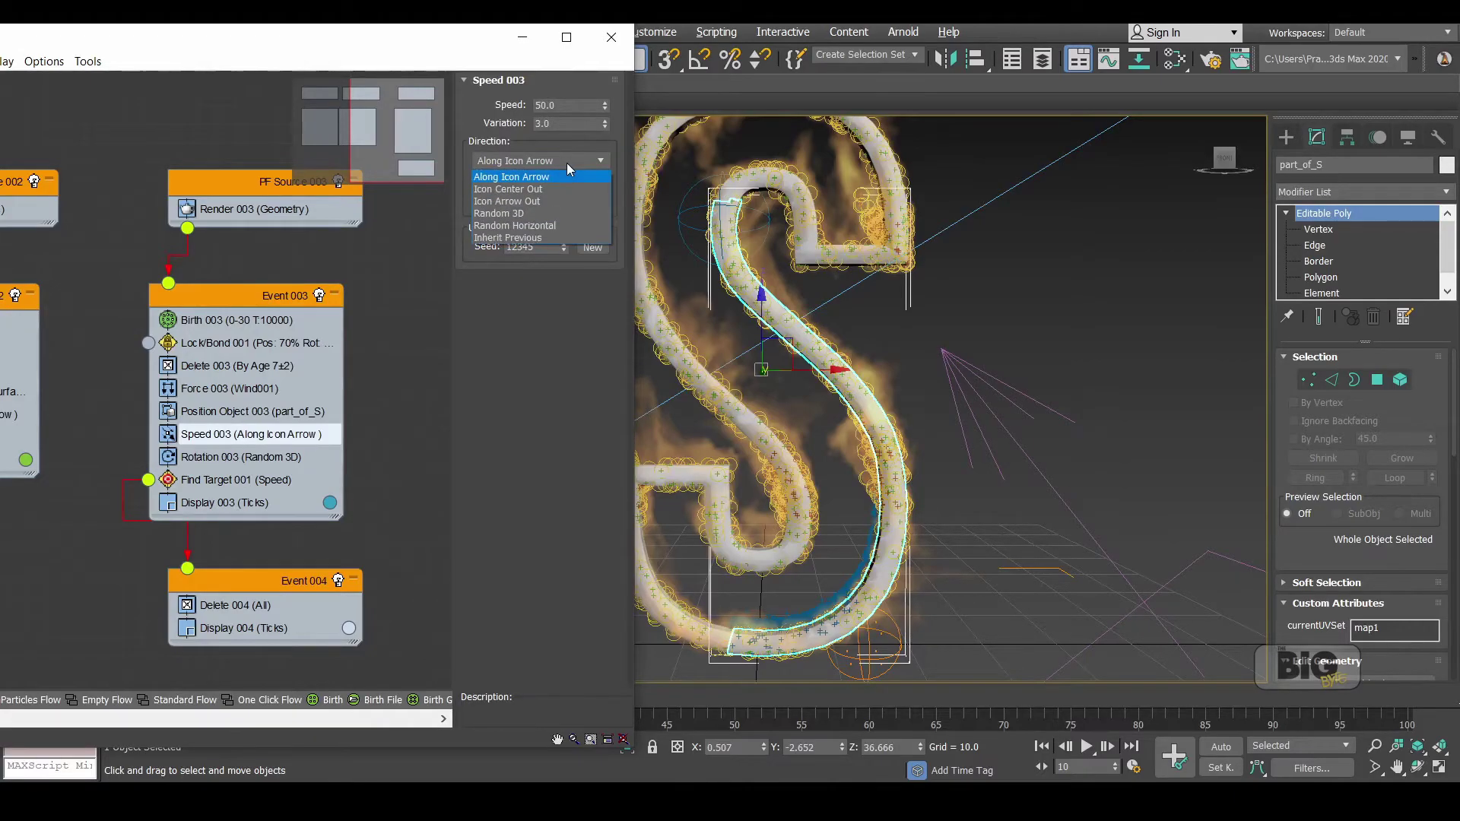
left_click(554, 189)
left_click(576, 160)
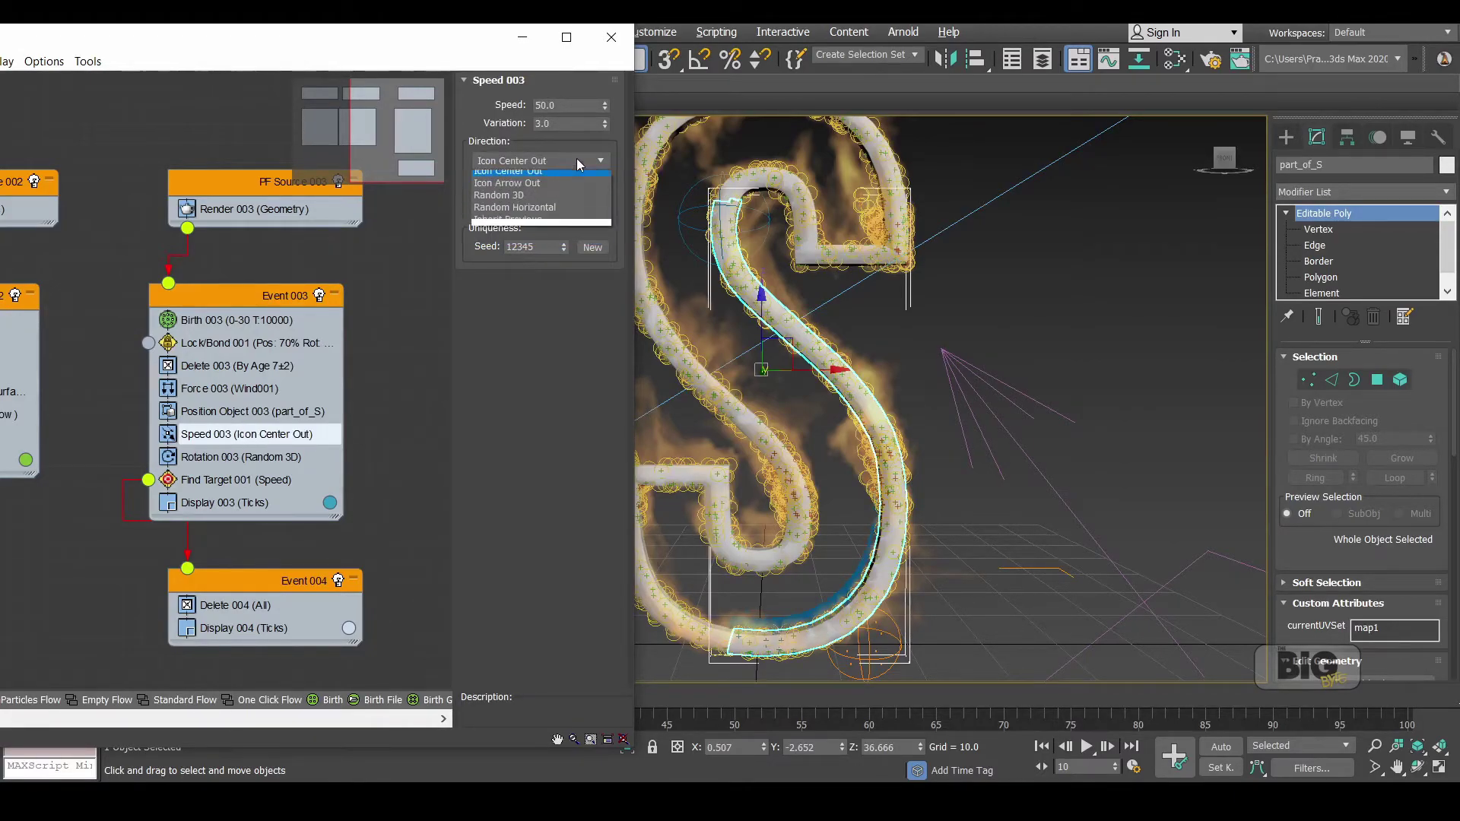
left_click(567, 200)
left_click(578, 162)
left_click(567, 214)
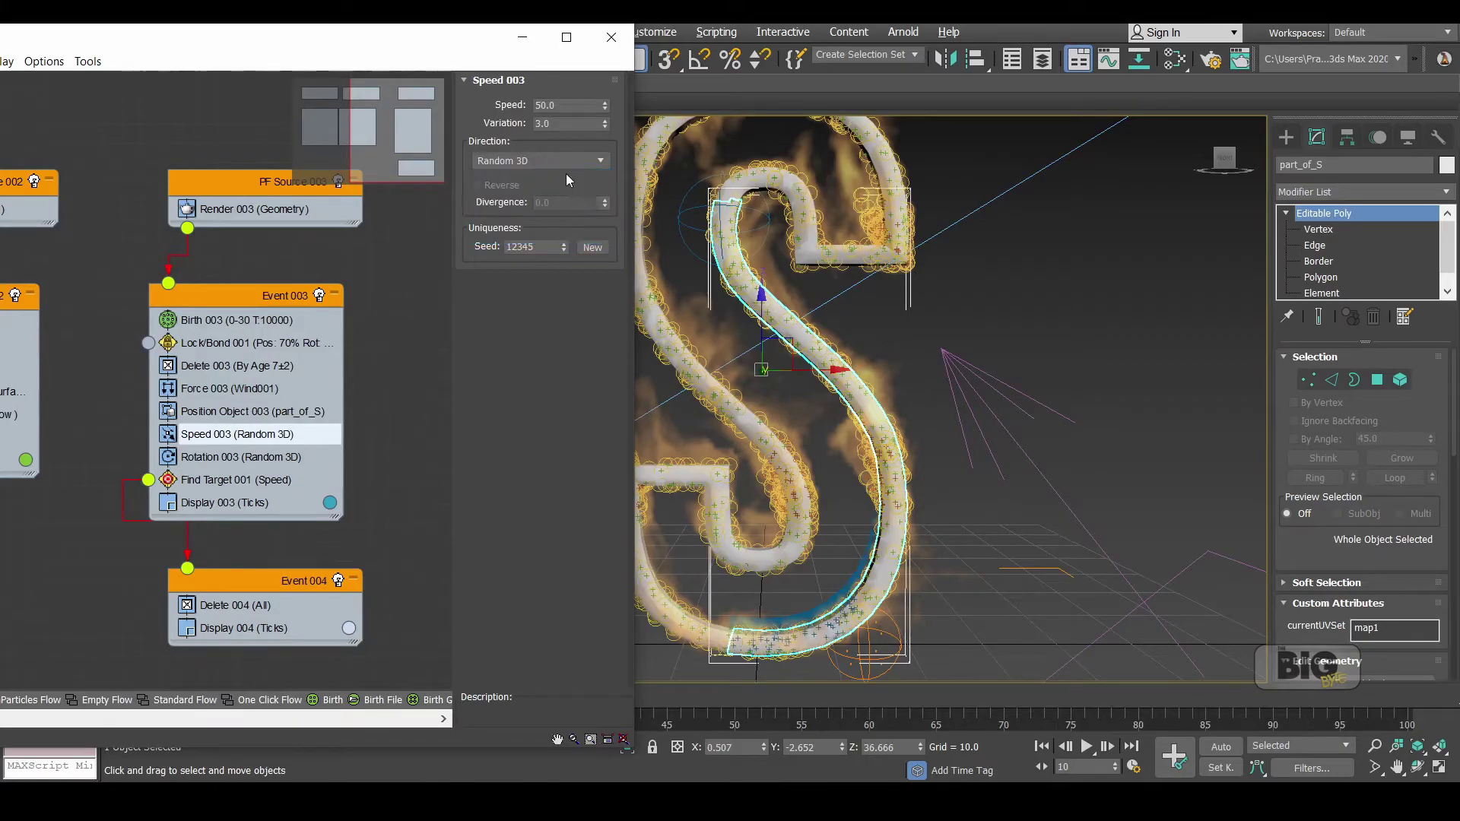
Set the Speed 003 variation to 10 and check the particles from the other side of the S
key("Tab")
type("10")
key("Return")
middle_click_drag(943, 490, 1175, 512, "alt")
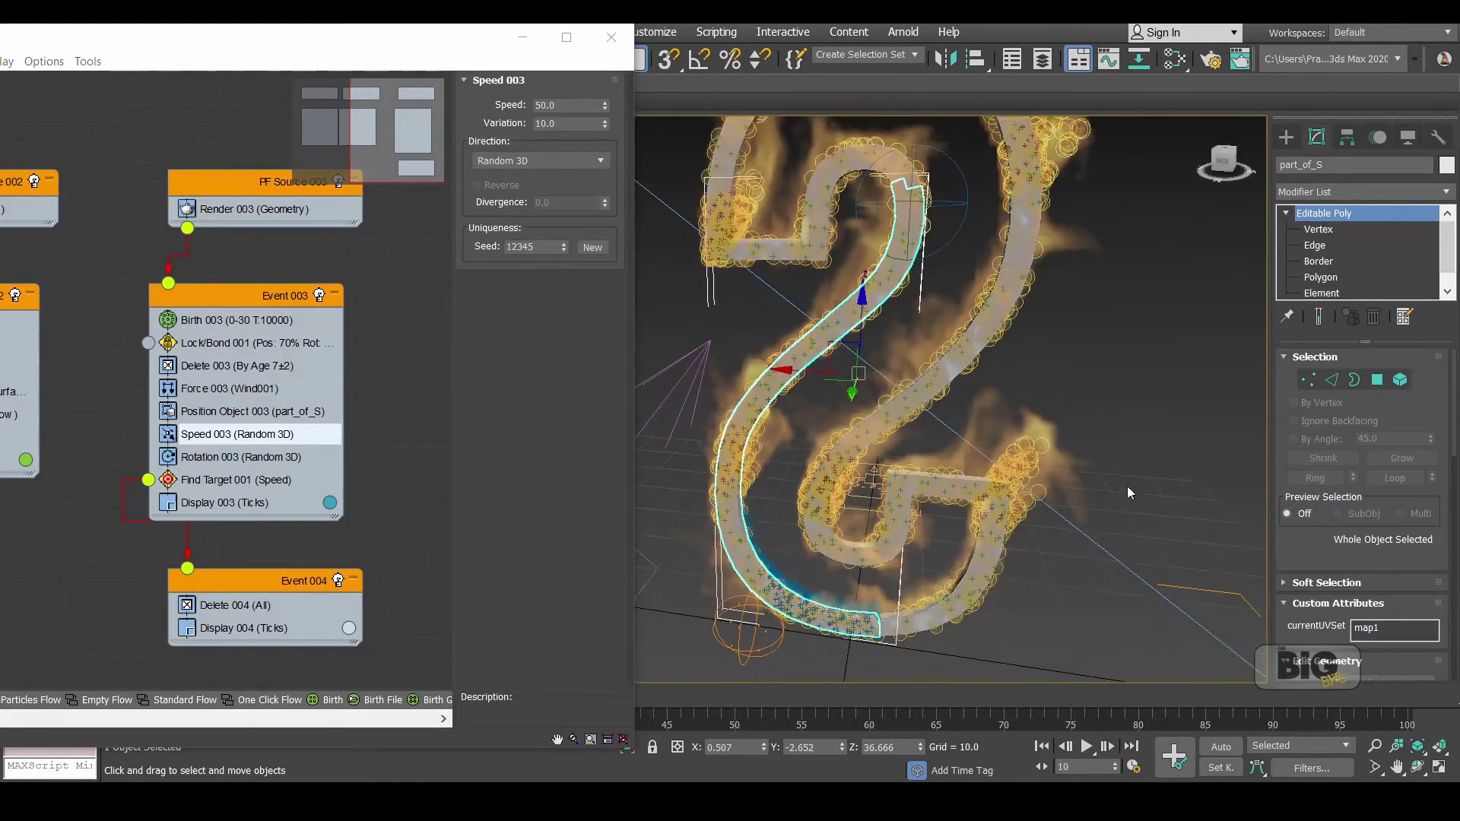
Move the Find Target 001 icon onto the outer lower curve of part_of_S, at about X 18.6, Y -5.0, Z 19.1
left_click(962, 220)
left_click(960, 220)
middle_click_drag(954, 228, 925, 209, "alt")
left_click_drag(925, 209, 931, 211)
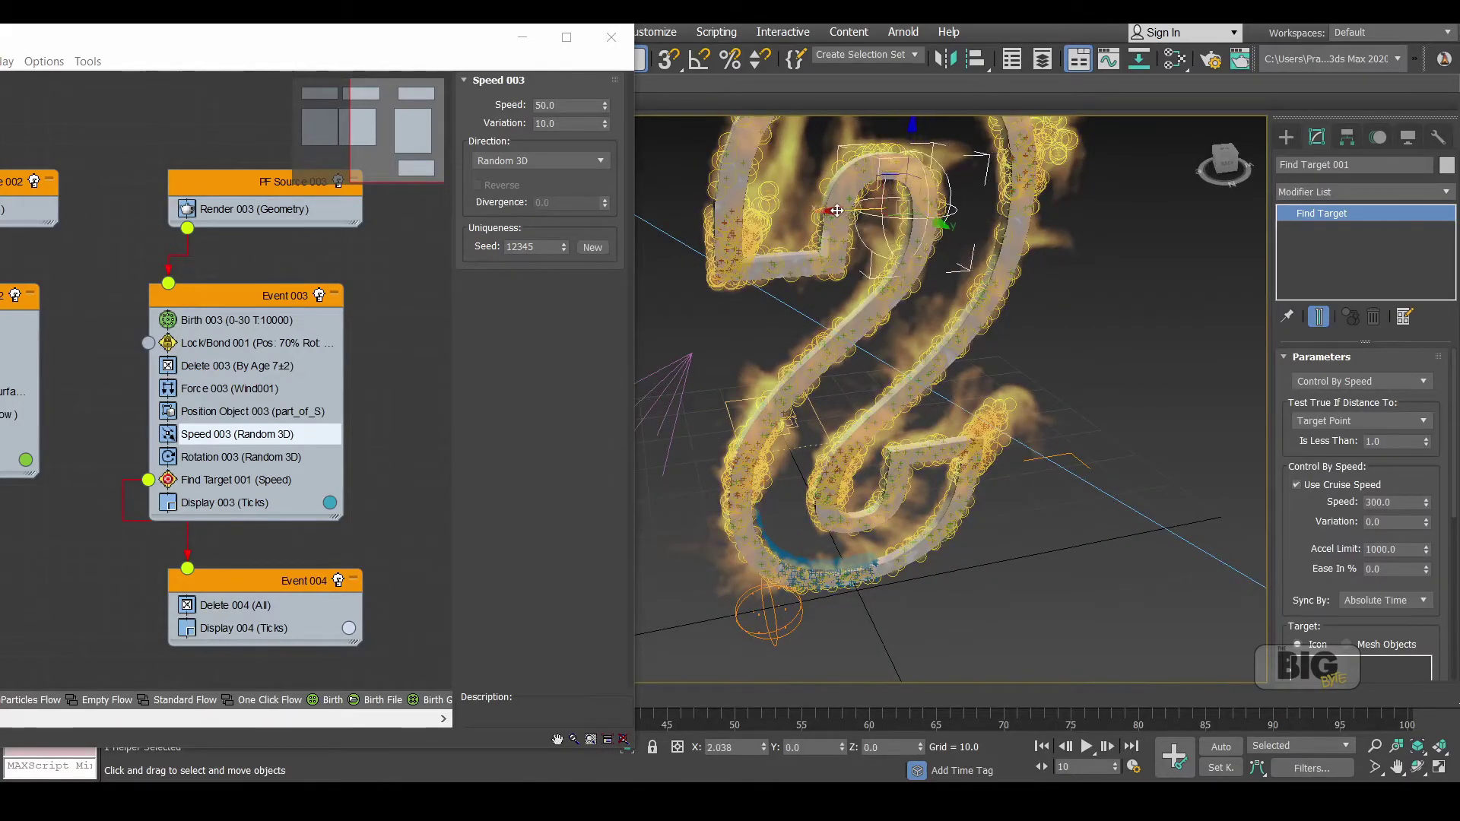
left_click_drag(837, 211, 719, 426)
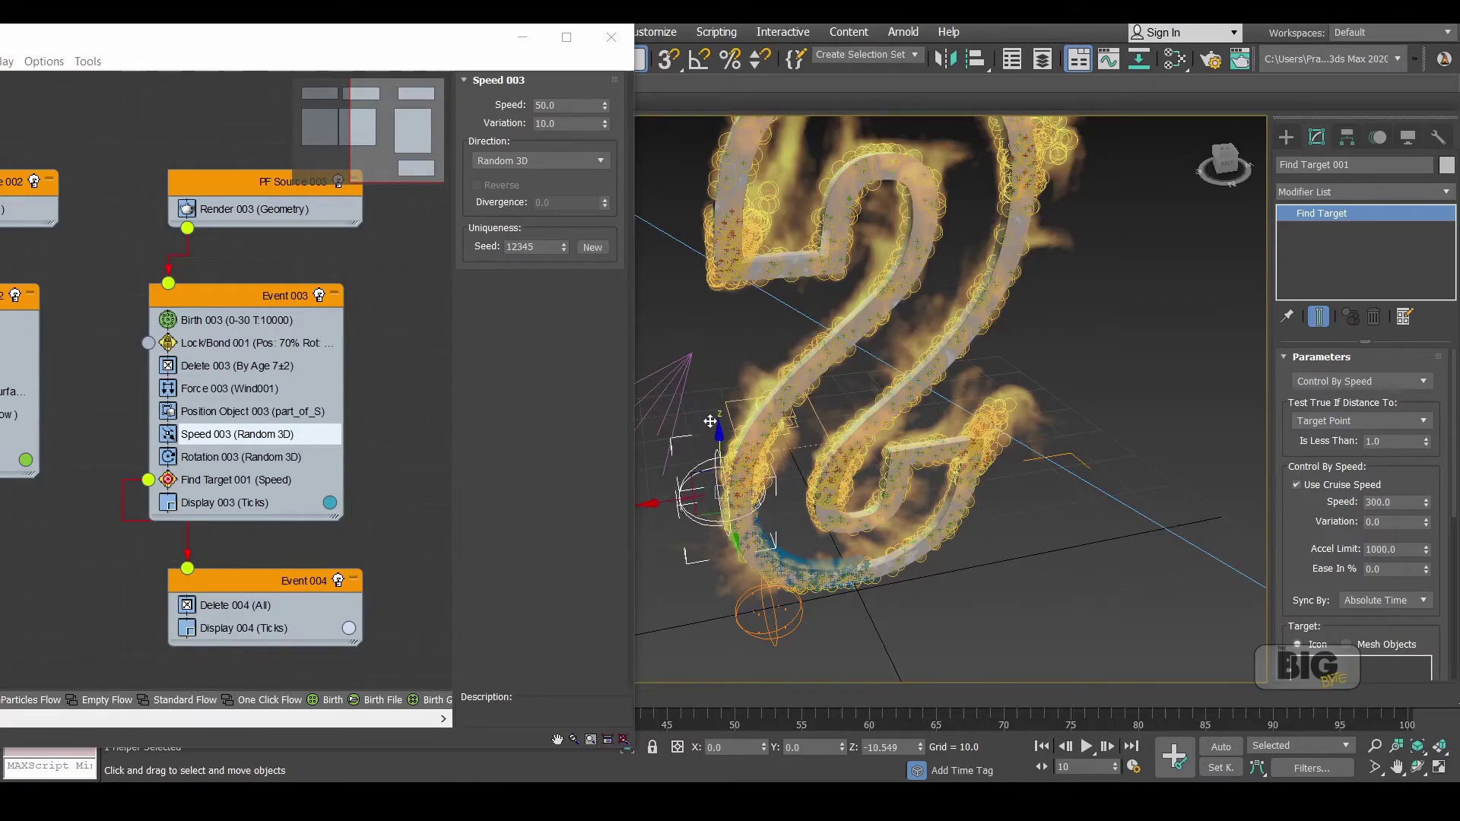
middle_click_drag(754, 456, 810, 427, "alt")
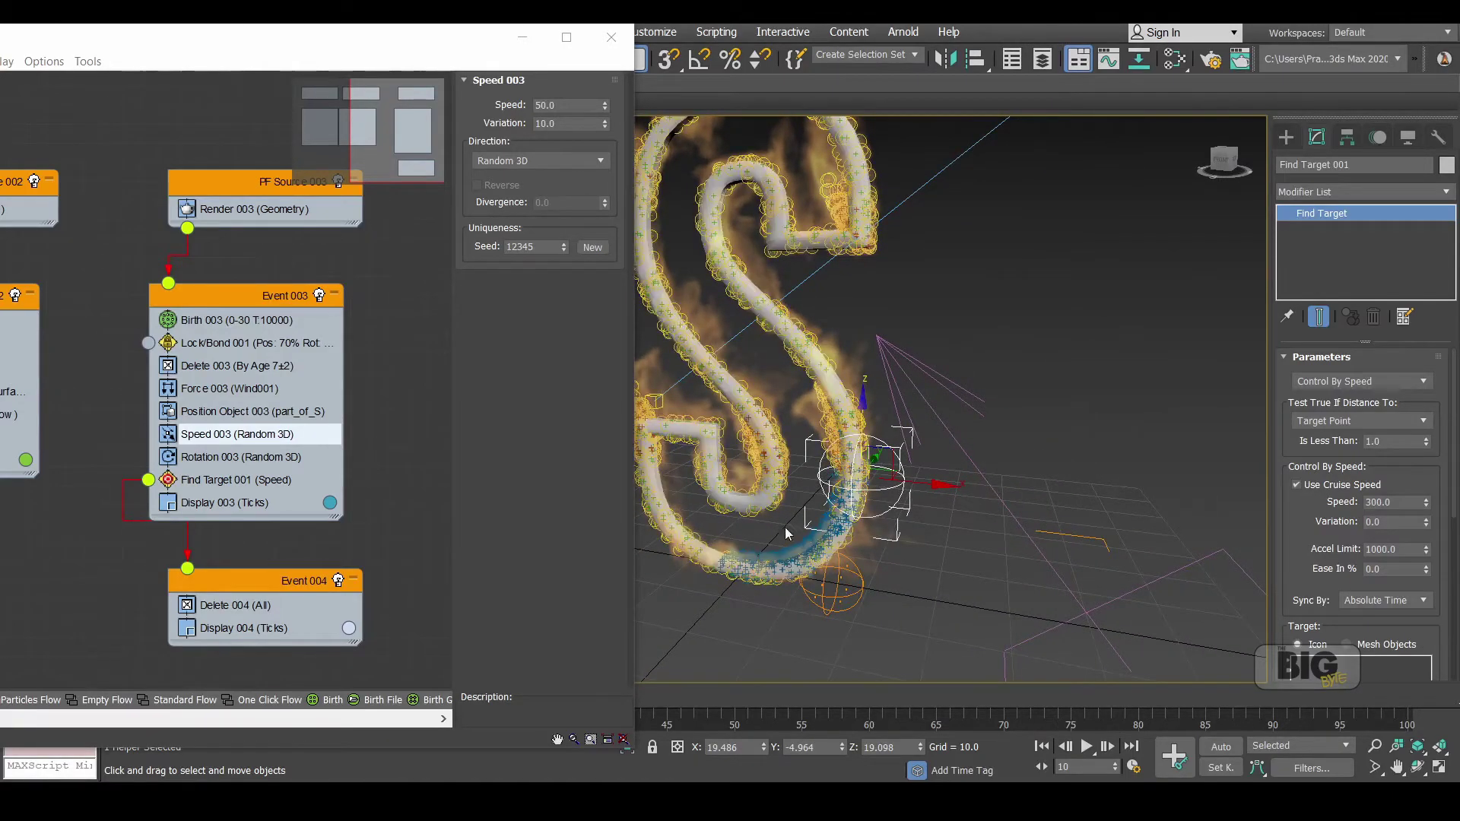
middle_click_drag(650, 428, 717, 431, "alt")
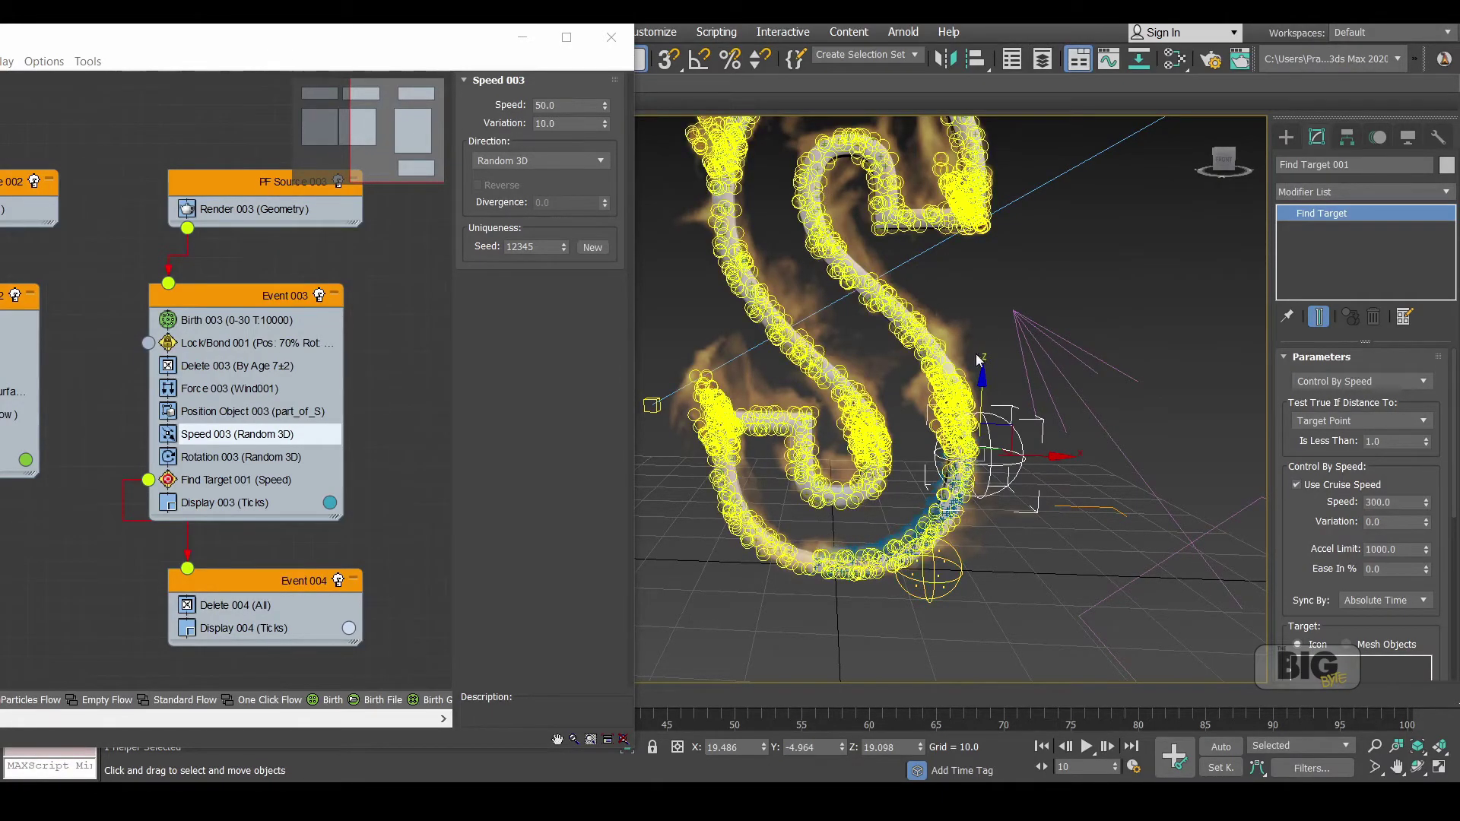
mouse_move(976, 355)
middle_mouse_down("alt")
mouse_move(912, 506)
mouse_move(905, 492)
mouse_move(938, 459)
middle_mouse_up("alt")
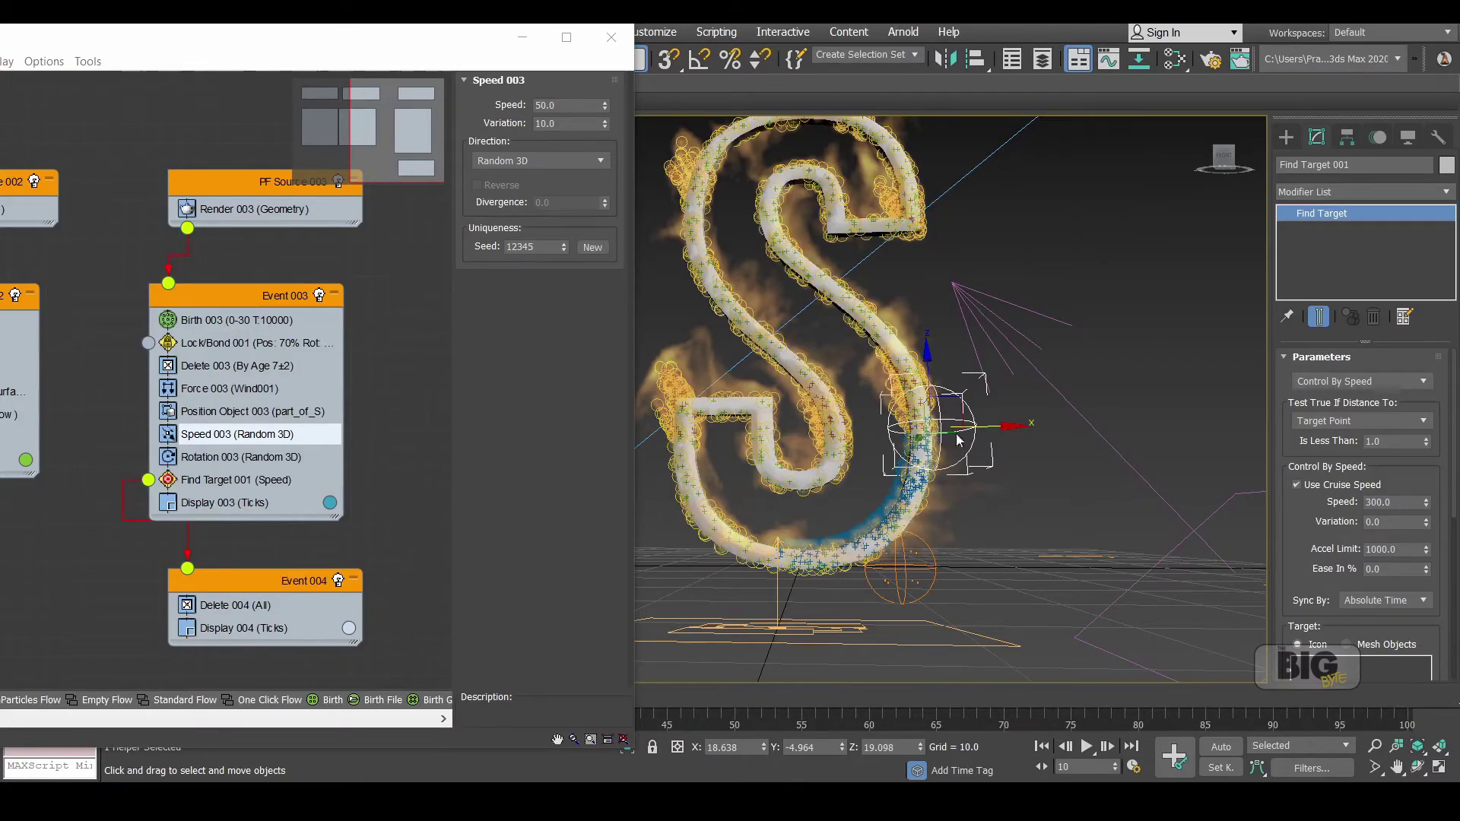
middle_click_drag(936, 469, 809, 539, "alt")
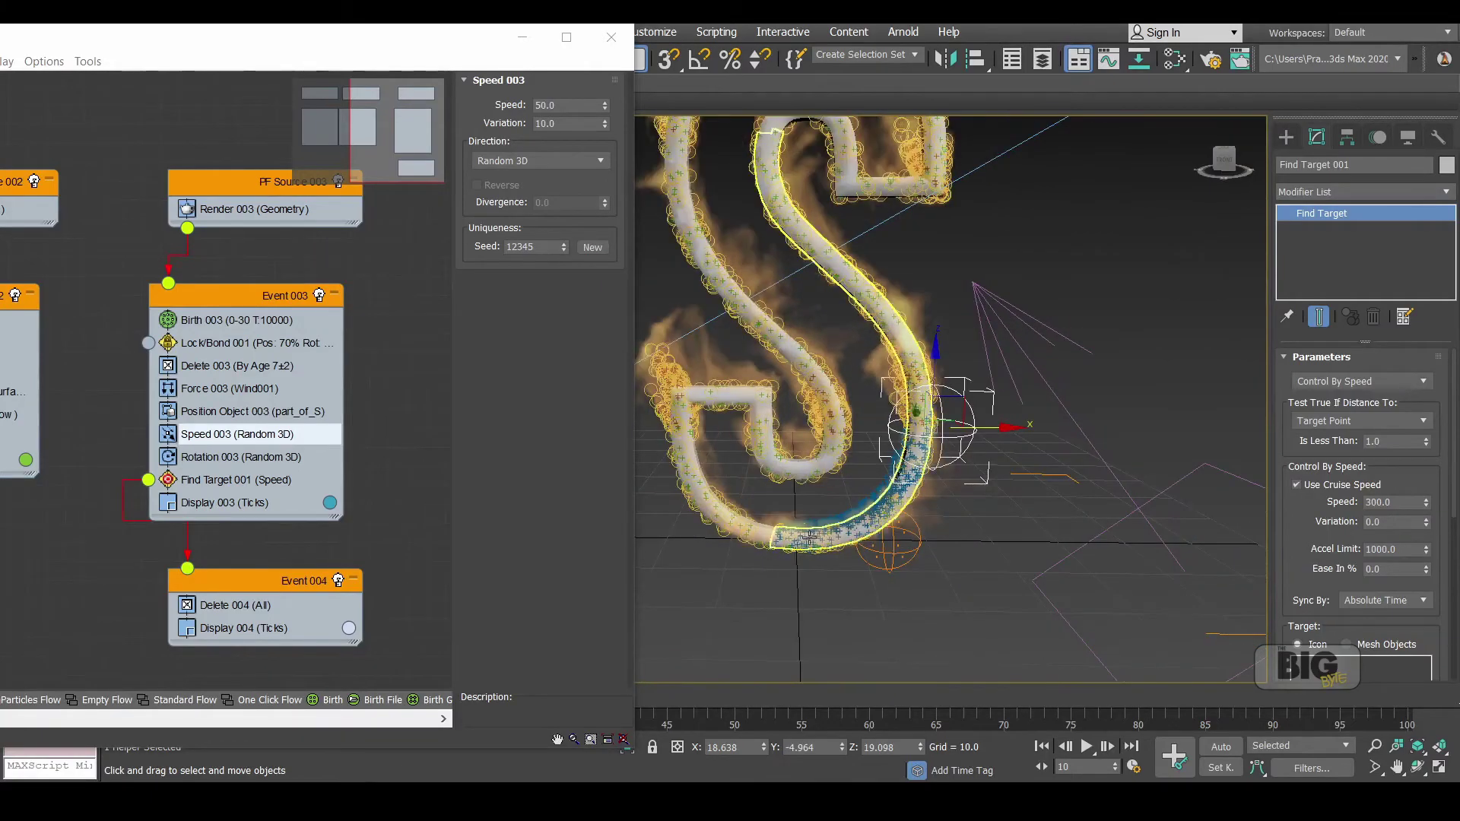
Minimize Particle View and scrub the animation to frame 24 to check how the particles move toward the target
left_click(522, 36)
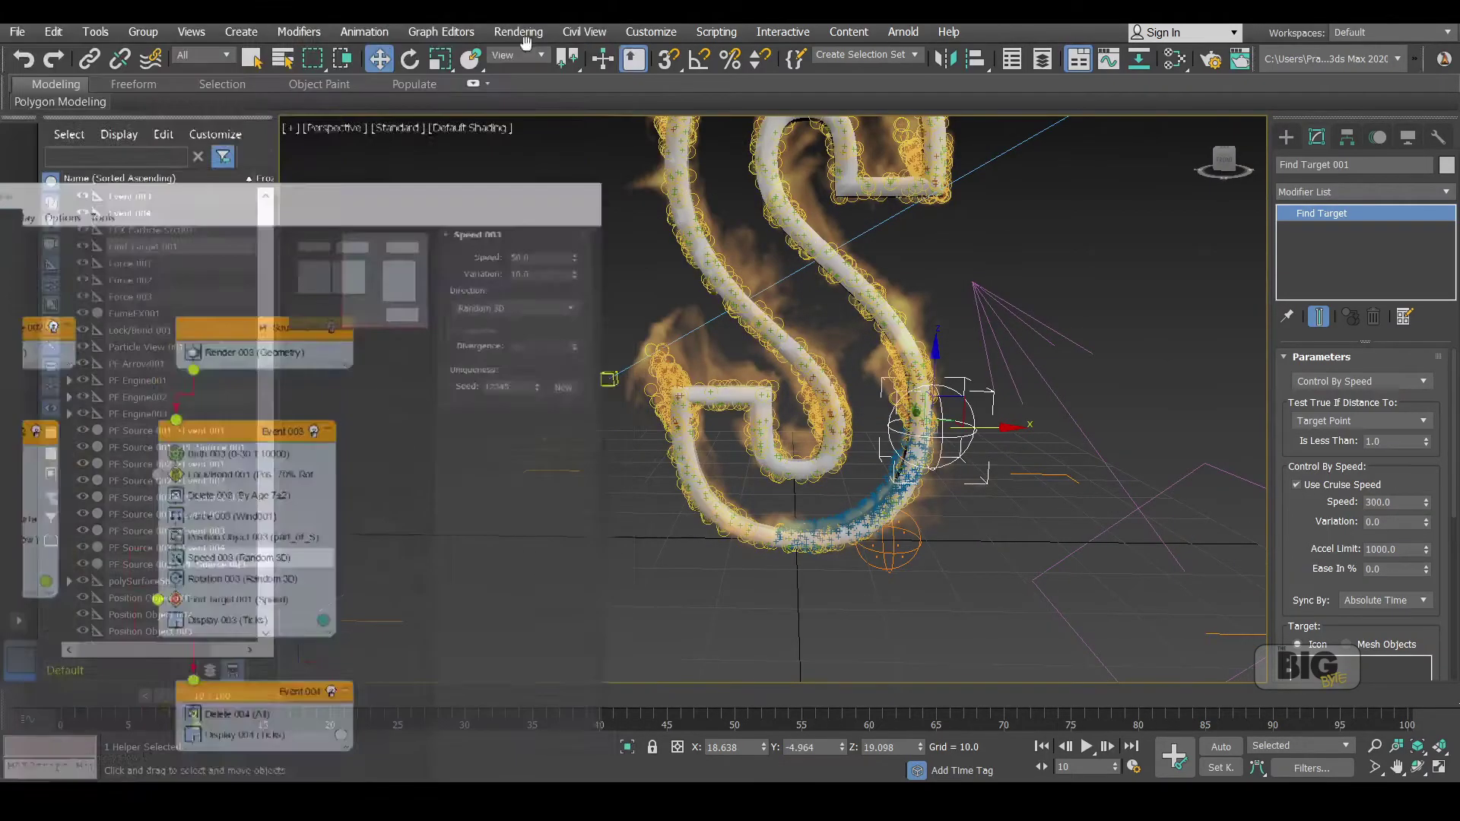
left_click_drag(133, 703, 382, 634)
key("w")
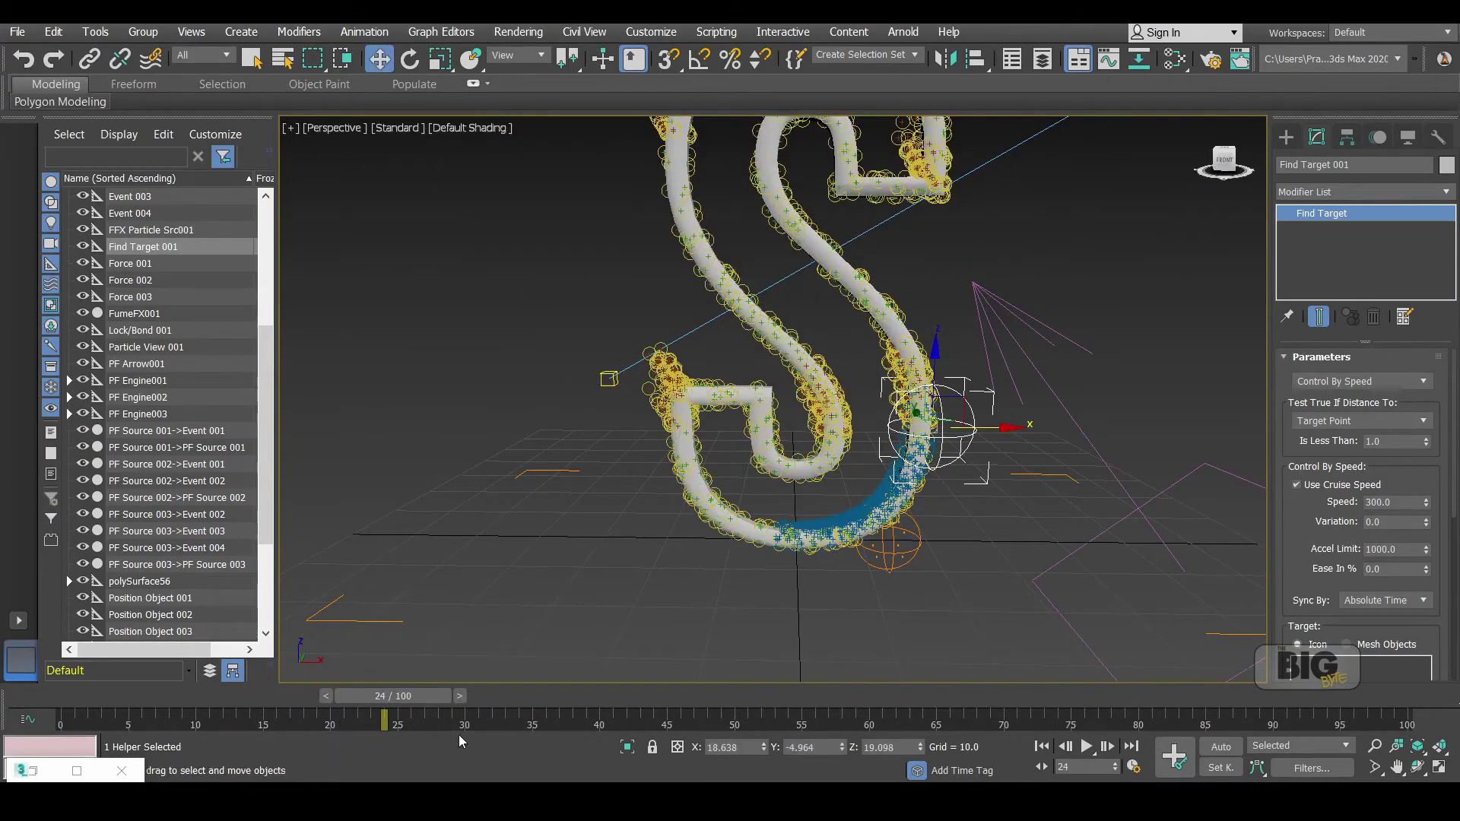